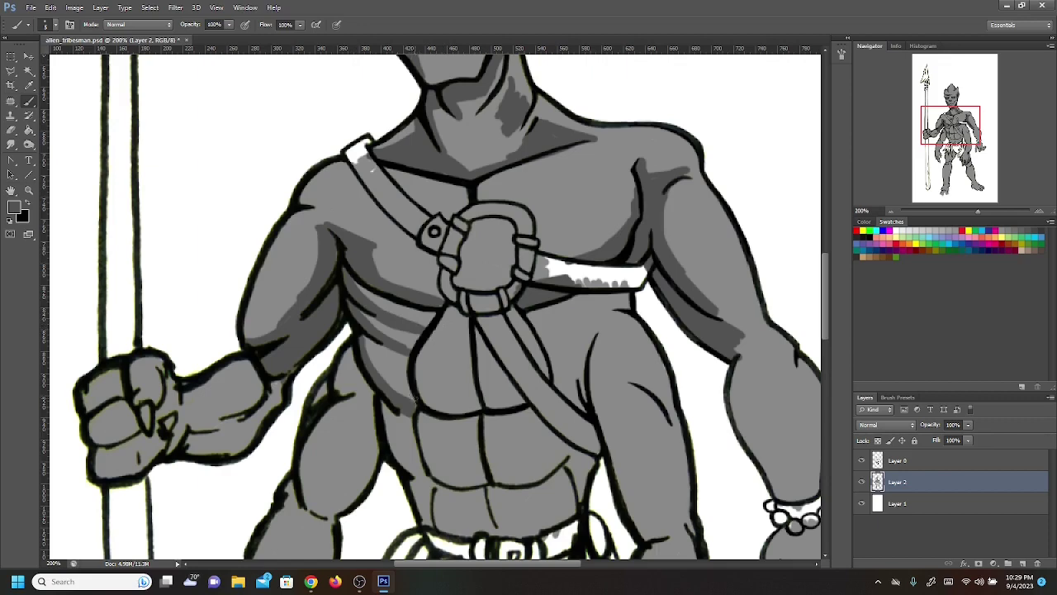
Paint dark grey shadows under the upper abdomen, along its centre line and on the torso side below the chest strap
{"action": "mouse_move", "coordinate": [416, 389]}
{"action": "left_mouse_down"}
{"action": "mouse_move", "coordinate": [468, 394]}
{"action": "mouse_move", "coordinate": [474, 370]}
{"action": "mouse_move", "coordinate": [476, 403]}
{"action": "mouse_move", "coordinate": [473, 352]}
{"action": "mouse_move", "coordinate": [474, 403]}
{"action": "mouse_move", "coordinate": [476, 358]}
{"action": "mouse_move", "coordinate": [495, 402]}
{"action": "mouse_move", "coordinate": [483, 394]}
{"action": "mouse_move", "coordinate": [530, 401]}
{"action": "left_mouse_up"}
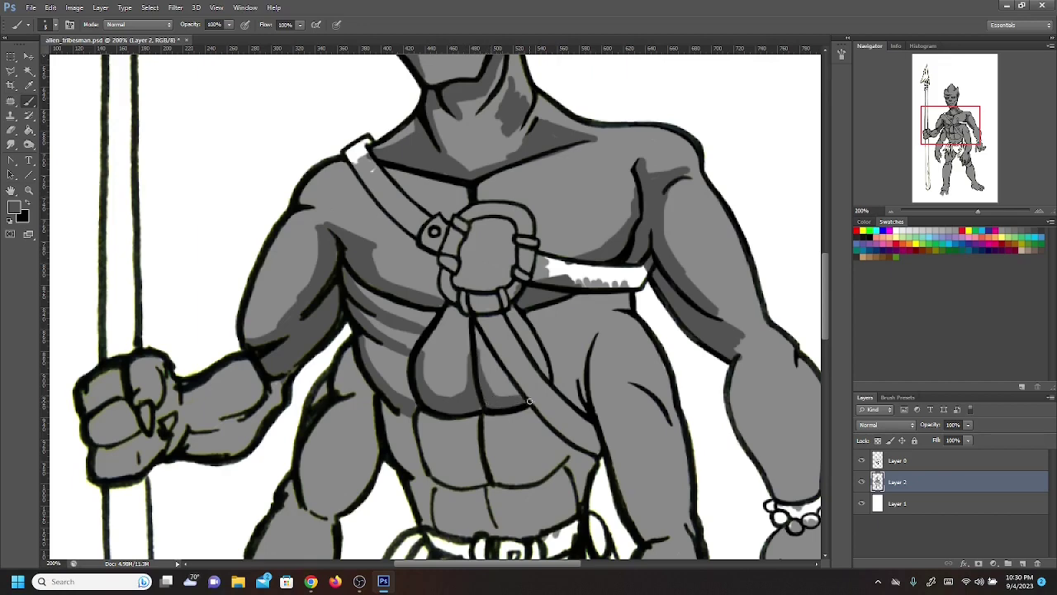
{"action": "left_click_drag", "start_coordinate": [471, 328], "coordinate": [476, 375]}
{"action": "mouse_move", "coordinate": [580, 318]}
{"action": "left_mouse_down"}
{"action": "mouse_move", "coordinate": [620, 309]}
{"action": "mouse_move", "coordinate": [625, 294]}
{"action": "mouse_move", "coordinate": [634, 300]}
{"action": "mouse_move", "coordinate": [583, 324]}
{"action": "mouse_move", "coordinate": [519, 310]}
{"action": "mouse_move", "coordinate": [619, 285]}
{"action": "mouse_move", "coordinate": [594, 332]}
{"action": "left_mouse_up"}
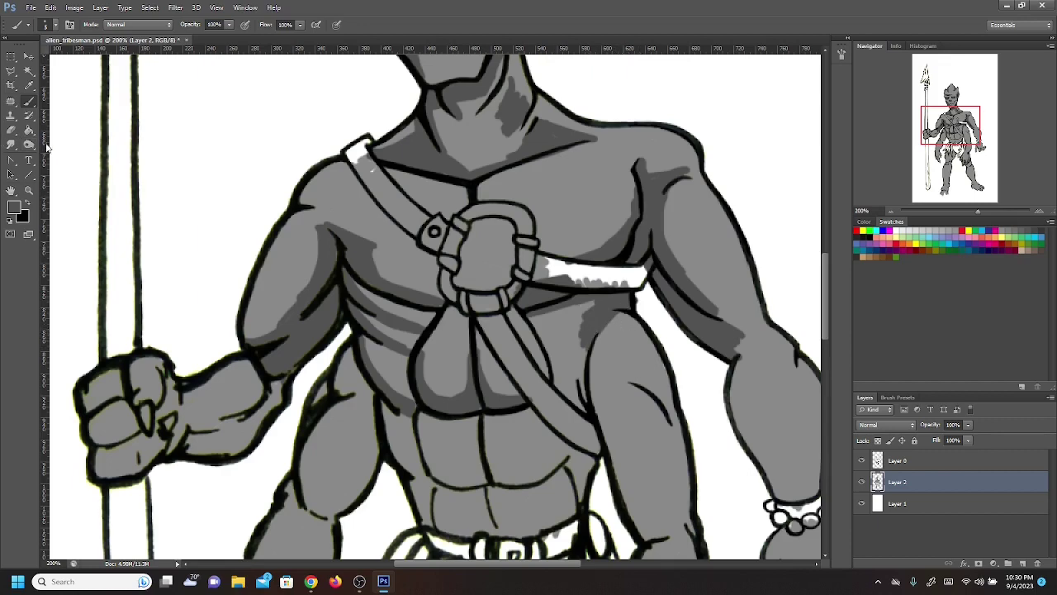
{"action": "left_click", "coordinate": [11, 131]}
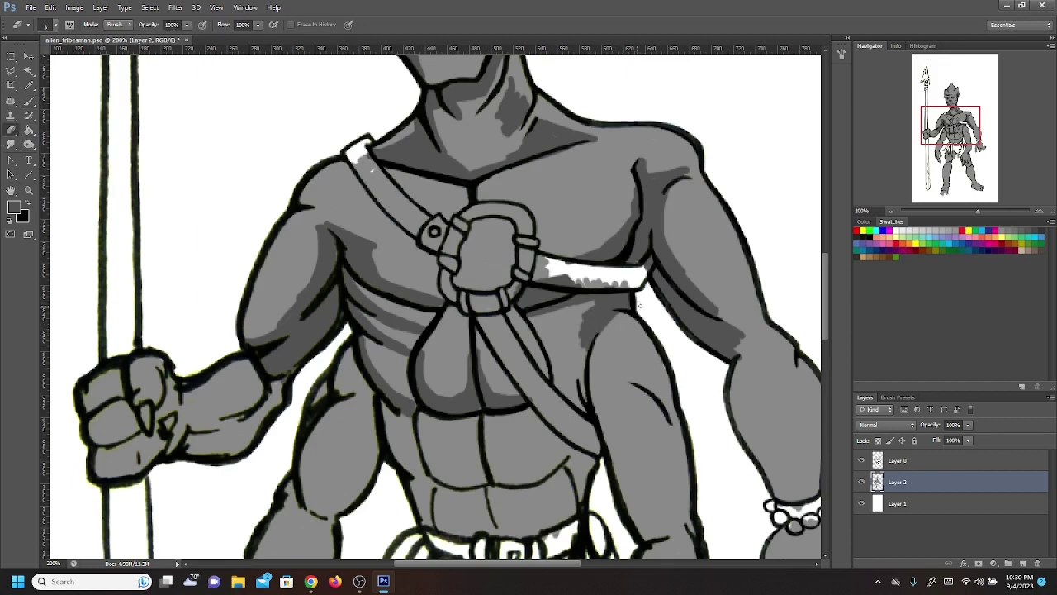
{"action": "left_click", "coordinate": [29, 101]}
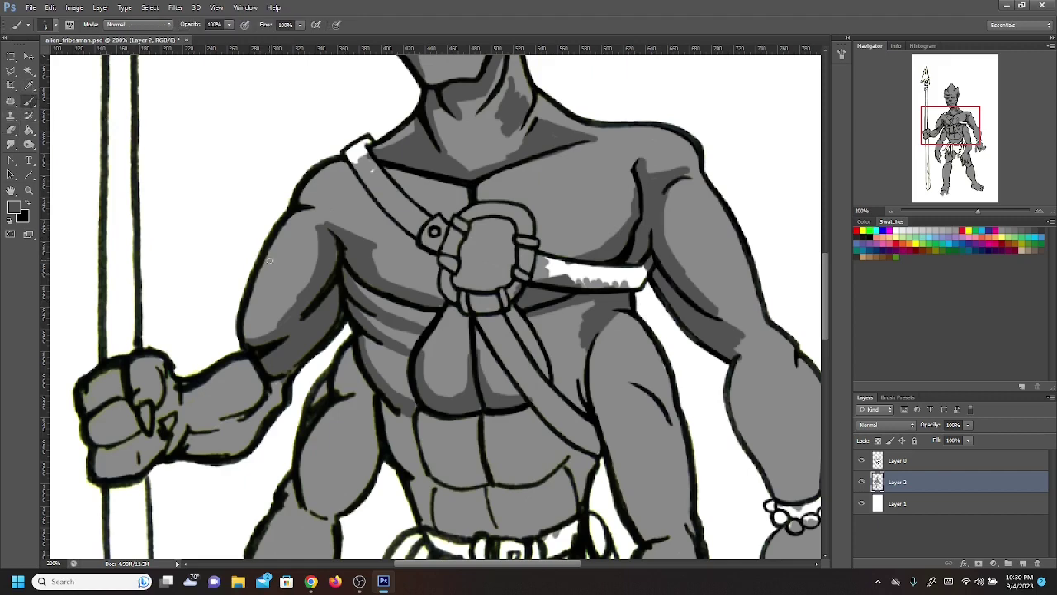
Shade the spear-gripping fist and forearm, plus the torso side and the adjoining lower shoulder, with dark grey
{"action": "mouse_move", "coordinate": [105, 411]}
{"action": "left_mouse_down"}
{"action": "mouse_move", "coordinate": [82, 393]}
{"action": "mouse_move", "coordinate": [119, 395]}
{"action": "mouse_move", "coordinate": [97, 404]}
{"action": "mouse_move", "coordinate": [121, 394]}
{"action": "mouse_move", "coordinate": [98, 403]}
{"action": "mouse_move", "coordinate": [101, 440]}
{"action": "mouse_move", "coordinate": [92, 436]}
{"action": "mouse_move", "coordinate": [138, 428]}
{"action": "left_mouse_up"}
{"action": "mouse_move", "coordinate": [108, 463]}
{"action": "left_mouse_down"}
{"action": "mouse_move", "coordinate": [97, 453]}
{"action": "mouse_move", "coordinate": [107, 479]}
{"action": "mouse_move", "coordinate": [154, 466]}
{"action": "mouse_move", "coordinate": [158, 446]}
{"action": "left_mouse_up"}
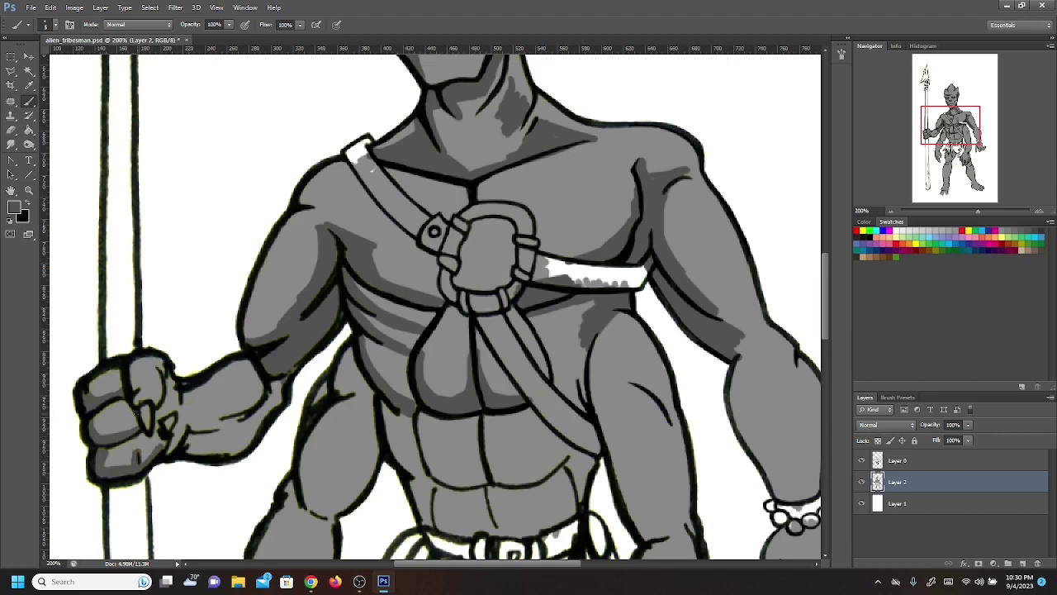
{"action": "mouse_move", "coordinate": [159, 409]}
{"action": "left_mouse_down"}
{"action": "mouse_move", "coordinate": [180, 424]}
{"action": "mouse_move", "coordinate": [179, 405]}
{"action": "mouse_move", "coordinate": [179, 451]}
{"action": "mouse_move", "coordinate": [225, 456]}
{"action": "mouse_move", "coordinate": [178, 453]}
{"action": "mouse_move", "coordinate": [233, 448]}
{"action": "mouse_move", "coordinate": [185, 429]}
{"action": "mouse_move", "coordinate": [245, 406]}
{"action": "mouse_move", "coordinate": [260, 391]}
{"action": "mouse_move", "coordinate": [256, 376]}
{"action": "mouse_move", "coordinate": [281, 390]}
{"action": "mouse_move", "coordinate": [261, 421]}
{"action": "mouse_move", "coordinate": [252, 425]}
{"action": "mouse_move", "coordinate": [262, 409]}
{"action": "mouse_move", "coordinate": [241, 418]}
{"action": "mouse_move", "coordinate": [228, 439]}
{"action": "left_mouse_up"}
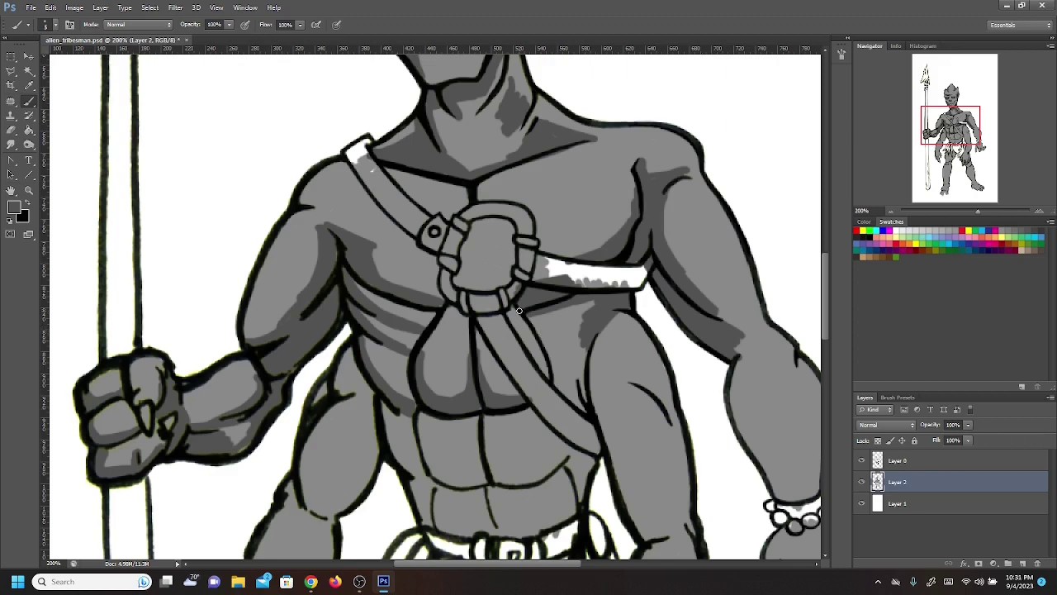
{"action": "mouse_move", "coordinate": [526, 318]}
{"action": "left_mouse_down"}
{"action": "mouse_move", "coordinate": [550, 363]}
{"action": "mouse_move", "coordinate": [552, 348]}
{"action": "mouse_move", "coordinate": [560, 380]}
{"action": "mouse_move", "coordinate": [523, 312]}
{"action": "mouse_move", "coordinate": [574, 335]}
{"action": "mouse_move", "coordinate": [565, 313]}
{"action": "mouse_move", "coordinate": [585, 269]}
{"action": "mouse_move", "coordinate": [567, 311]}
{"action": "mouse_move", "coordinate": [592, 305]}
{"action": "mouse_move", "coordinate": [587, 269]}
{"action": "mouse_move", "coordinate": [588, 304]}
{"action": "mouse_move", "coordinate": [621, 307]}
{"action": "mouse_move", "coordinate": [612, 303]}
{"action": "mouse_move", "coordinate": [663, 337]}
{"action": "mouse_move", "coordinate": [598, 278]}
{"action": "left_mouse_up"}
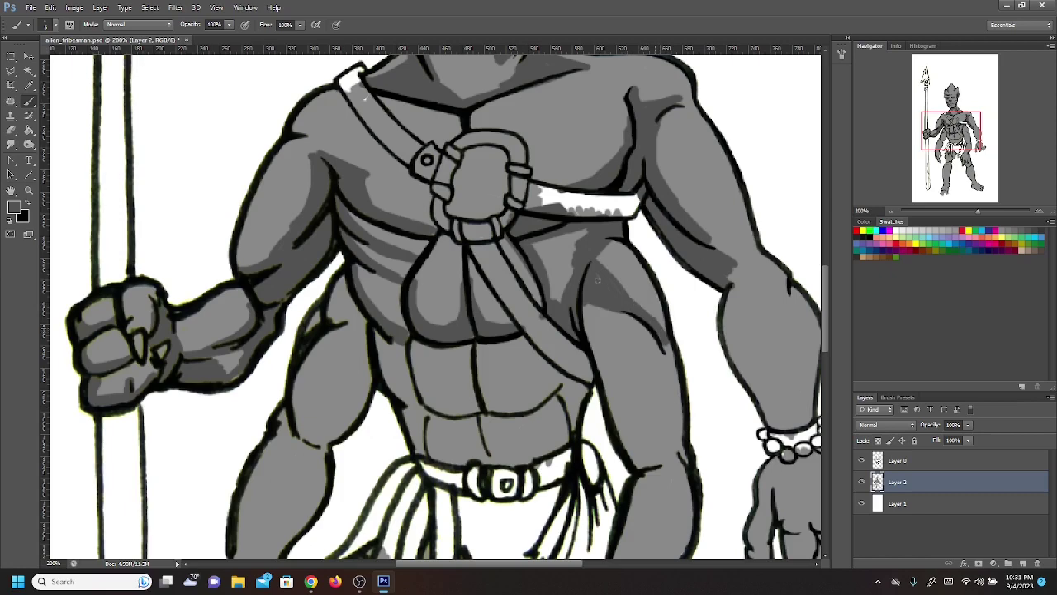
Shade the edges of the abdominal muscles and the waist down to the belt with dark grey
{"action": "left_click_drag", "start_coordinate": [955, 137], "coordinate": [954, 143]}
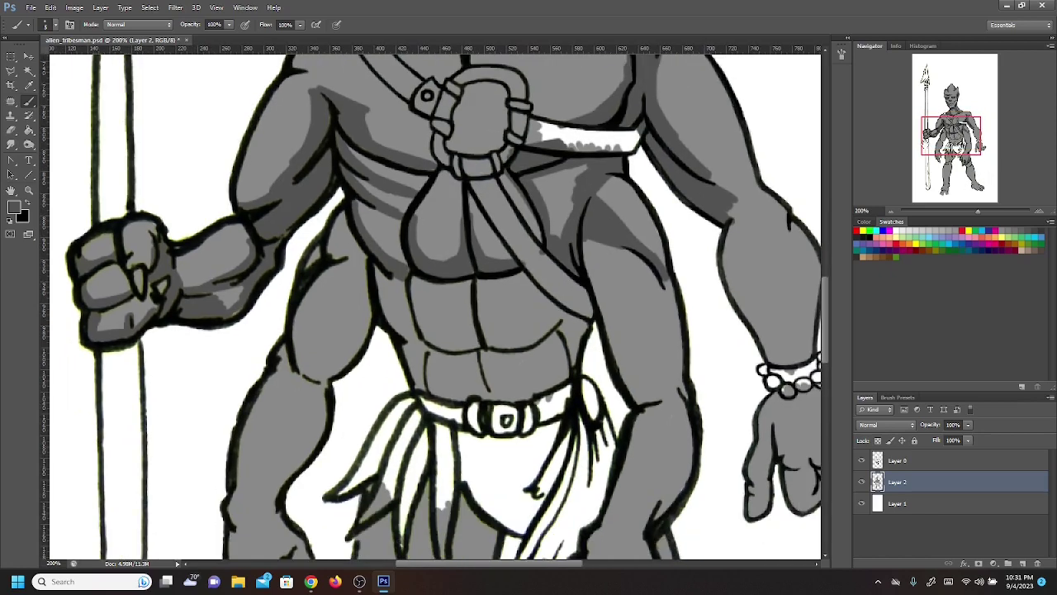
{"action": "mouse_move", "coordinate": [487, 332]}
{"action": "left_mouse_down"}
{"action": "mouse_move", "coordinate": [480, 303]}
{"action": "mouse_move", "coordinate": [502, 342]}
{"action": "mouse_move", "coordinate": [482, 340]}
{"action": "mouse_move", "coordinate": [518, 347]}
{"action": "mouse_move", "coordinate": [567, 304]}
{"action": "mouse_move", "coordinate": [549, 321]}
{"action": "mouse_move", "coordinate": [571, 365]}
{"action": "left_mouse_up"}
{"action": "mouse_move", "coordinate": [421, 345]}
{"action": "left_mouse_down"}
{"action": "mouse_move", "coordinate": [475, 343]}
{"action": "mouse_move", "coordinate": [471, 304]}
{"action": "mouse_move", "coordinate": [473, 347]}
{"action": "mouse_move", "coordinate": [474, 289]}
{"action": "left_mouse_up"}
{"action": "mouse_move", "coordinate": [403, 273]}
{"action": "left_mouse_down"}
{"action": "mouse_move", "coordinate": [465, 290]}
{"action": "mouse_move", "coordinate": [438, 291]}
{"action": "mouse_move", "coordinate": [490, 284]}
{"action": "left_mouse_up"}
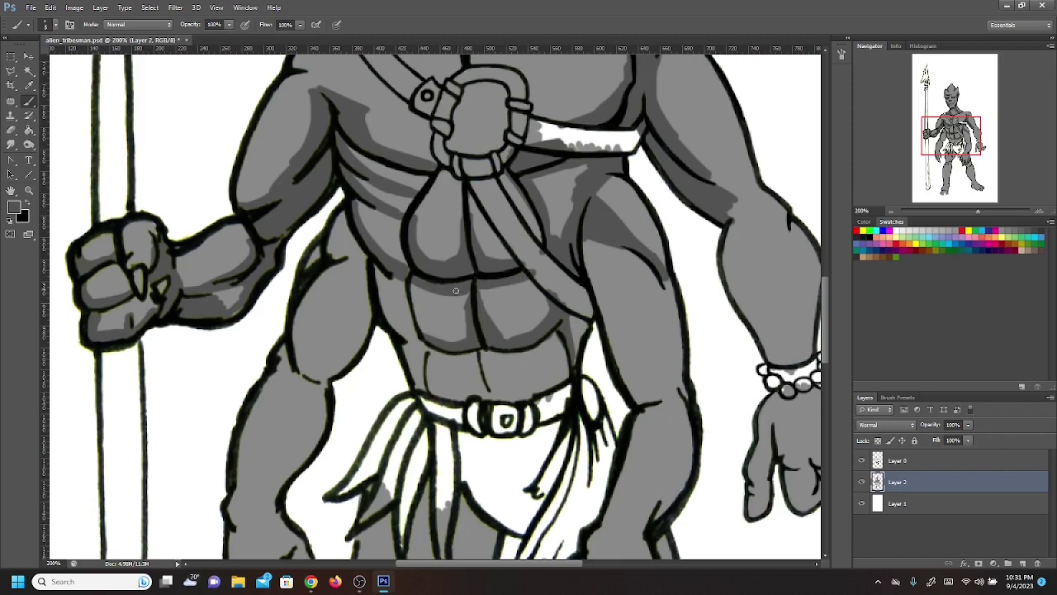
{"action": "mouse_move", "coordinate": [423, 388]}
{"action": "left_mouse_down"}
{"action": "mouse_move", "coordinate": [424, 345]}
{"action": "mouse_move", "coordinate": [388, 323]}
{"action": "mouse_move", "coordinate": [400, 318]}
{"action": "left_mouse_up"}
{"action": "left_click_drag", "start_coordinate": [384, 270], "coordinate": [404, 302]}
{"action": "mouse_move", "coordinate": [432, 355]}
{"action": "left_mouse_down"}
{"action": "mouse_move", "coordinate": [480, 357]}
{"action": "mouse_move", "coordinate": [482, 383]}
{"action": "mouse_move", "coordinate": [479, 397]}
{"action": "mouse_move", "coordinate": [479, 381]}
{"action": "mouse_move", "coordinate": [438, 388]}
{"action": "mouse_move", "coordinate": [423, 373]}
{"action": "mouse_move", "coordinate": [434, 394]}
{"action": "mouse_move", "coordinate": [420, 384]}
{"action": "mouse_move", "coordinate": [458, 396]}
{"action": "mouse_move", "coordinate": [495, 381]}
{"action": "mouse_move", "coordinate": [481, 356]}
{"action": "mouse_move", "coordinate": [496, 350]}
{"action": "mouse_move", "coordinate": [471, 351]}
{"action": "mouse_move", "coordinate": [485, 382]}
{"action": "mouse_move", "coordinate": [494, 349]}
{"action": "mouse_move", "coordinate": [515, 389]}
{"action": "mouse_move", "coordinate": [490, 394]}
{"action": "mouse_move", "coordinate": [542, 393]}
{"action": "left_mouse_up"}
{"action": "mouse_move", "coordinate": [550, 338]}
{"action": "left_mouse_down"}
{"action": "mouse_move", "coordinate": [565, 380]}
{"action": "mouse_move", "coordinate": [547, 338]}
{"action": "mouse_move", "coordinate": [559, 353]}
{"action": "mouse_move", "coordinate": [533, 345]}
{"action": "mouse_move", "coordinate": [497, 393]}
{"action": "left_mouse_up"}
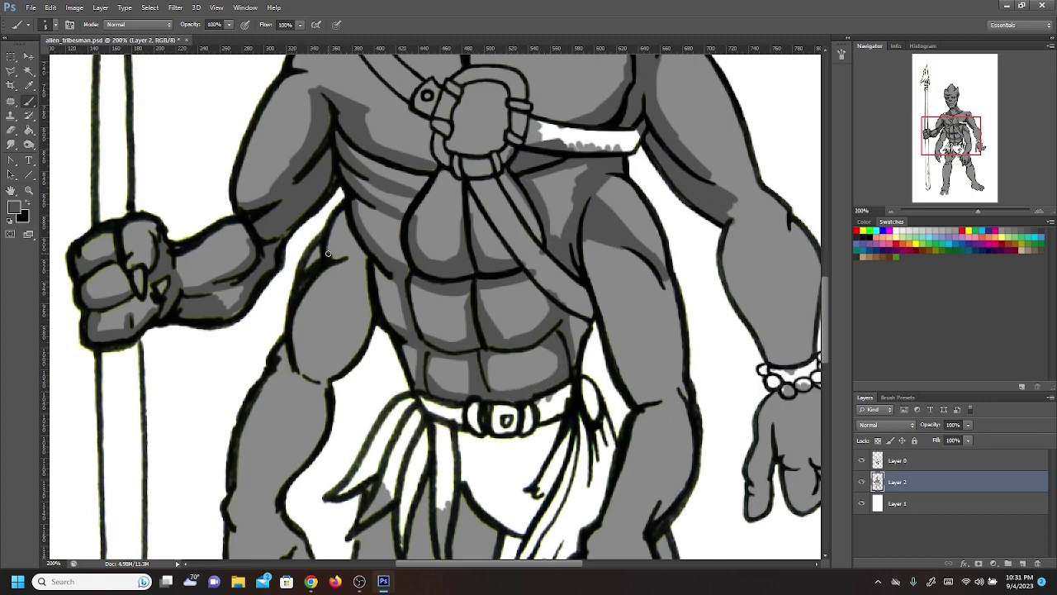
Paint dark grey shadows on the shoulder, elbow and upper forearm of the lower arm on the spear side
{"action": "mouse_move", "coordinate": [328, 253]}
{"action": "left_mouse_down"}
{"action": "mouse_move", "coordinate": [340, 258]}
{"action": "mouse_move", "coordinate": [314, 253]}
{"action": "mouse_move", "coordinate": [334, 232]}
{"action": "mouse_move", "coordinate": [336, 247]}
{"action": "mouse_move", "coordinate": [346, 224]}
{"action": "mouse_move", "coordinate": [362, 255]}
{"action": "left_mouse_up"}
{"action": "mouse_move", "coordinate": [297, 369]}
{"action": "left_mouse_down"}
{"action": "mouse_move", "coordinate": [320, 378]}
{"action": "mouse_move", "coordinate": [362, 346]}
{"action": "mouse_move", "coordinate": [372, 321]}
{"action": "mouse_move", "coordinate": [307, 357]}
{"action": "left_mouse_up"}
{"action": "left_click_drag", "start_coordinate": [976, 144], "coordinate": [969, 154]}
{"action": "mouse_move", "coordinate": [356, 285]}
{"action": "left_mouse_down"}
{"action": "mouse_move", "coordinate": [373, 254]}
{"action": "mouse_move", "coordinate": [418, 297]}
{"action": "mouse_move", "coordinate": [413, 338]}
{"action": "mouse_move", "coordinate": [387, 373]}
{"action": "left_mouse_up"}
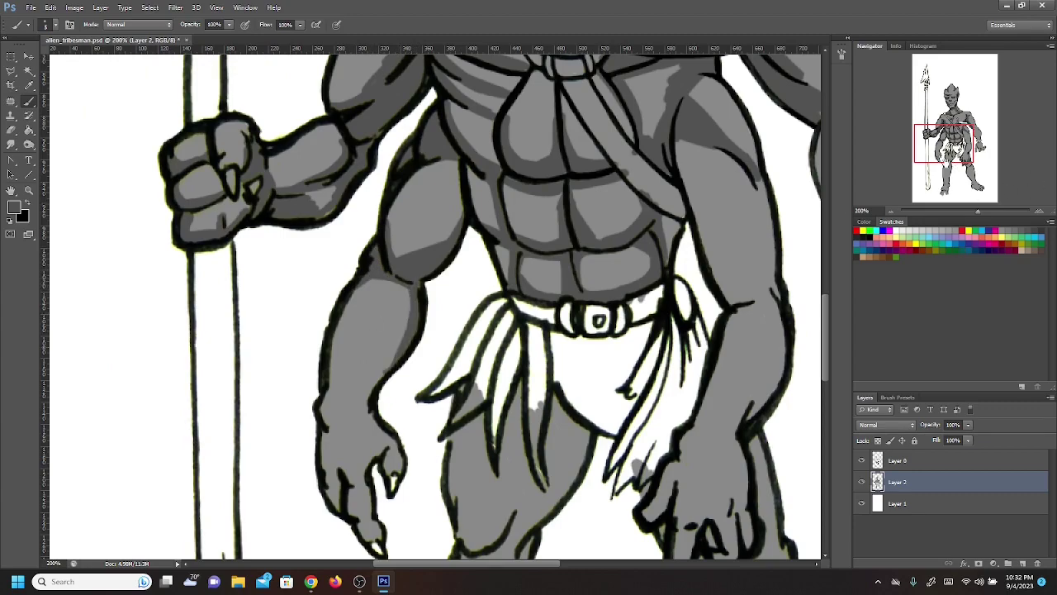
Shade the fingers, hand and inner forearm edge of the spear-side lower arm with dark grey
{"action": "left_click_drag", "start_coordinate": [944, 157], "coordinate": [947, 165]}
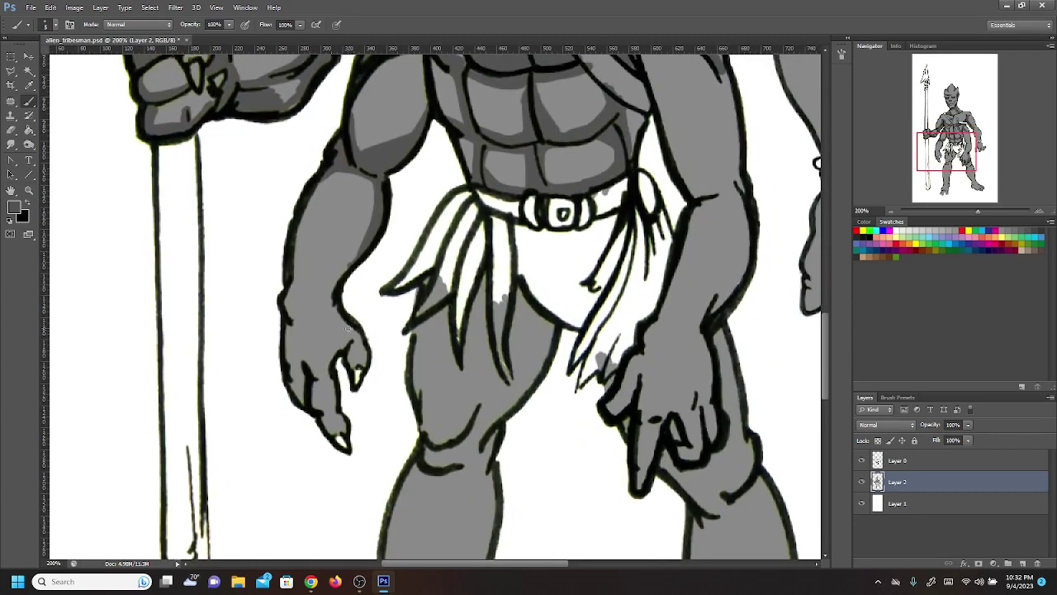
{"action": "mouse_move", "coordinate": [322, 413]}
{"action": "left_mouse_down"}
{"action": "mouse_move", "coordinate": [288, 360]}
{"action": "mouse_move", "coordinate": [290, 380]}
{"action": "mouse_move", "coordinate": [288, 327]}
{"action": "mouse_move", "coordinate": [300, 373]}
{"action": "mouse_move", "coordinate": [315, 377]}
{"action": "mouse_move", "coordinate": [295, 355]}
{"action": "mouse_move", "coordinate": [371, 337]}
{"action": "mouse_move", "coordinate": [323, 347]}
{"action": "mouse_move", "coordinate": [344, 351]}
{"action": "mouse_move", "coordinate": [330, 366]}
{"action": "mouse_move", "coordinate": [351, 349]}
{"action": "left_mouse_up"}
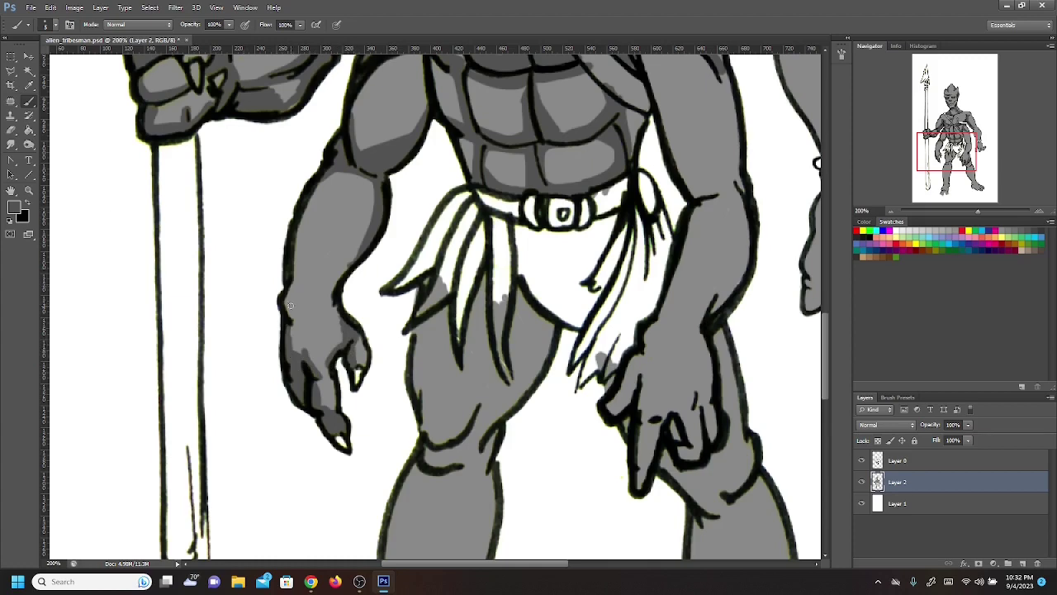
{"action": "mouse_move", "coordinate": [334, 305]}
{"action": "left_mouse_down"}
{"action": "mouse_move", "coordinate": [324, 289]}
{"action": "mouse_move", "coordinate": [351, 261]}
{"action": "mouse_move", "coordinate": [328, 275]}
{"action": "mouse_move", "coordinate": [388, 227]}
{"action": "left_mouse_up"}
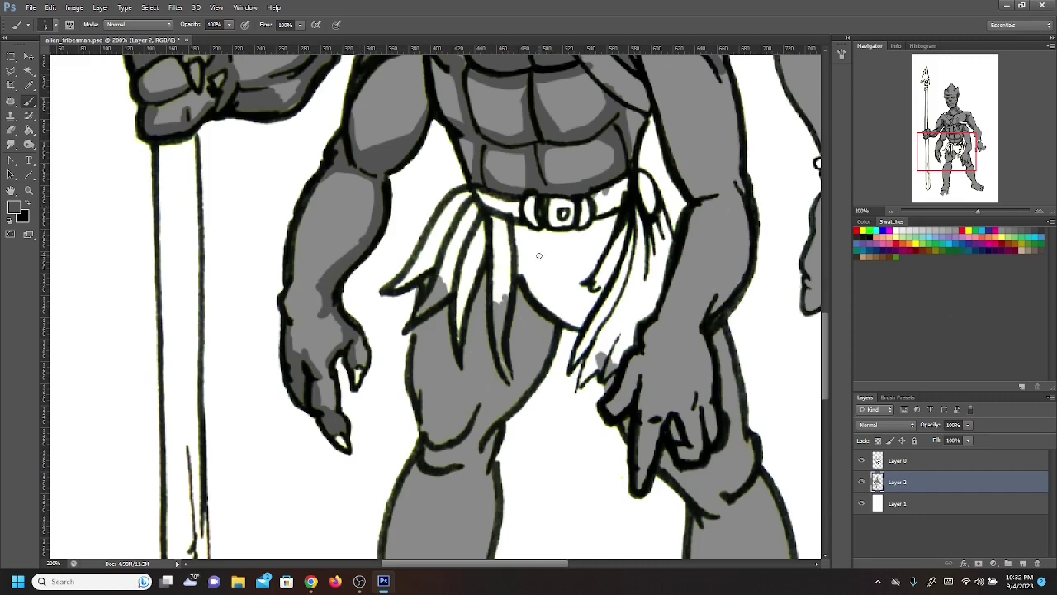
Fill the front panel of the loincloth below the belt buckle with dark grey
{"action": "mouse_move", "coordinate": [501, 230]}
{"action": "left_mouse_down"}
{"action": "mouse_move", "coordinate": [578, 232]}
{"action": "mouse_move", "coordinate": [615, 219]}
{"action": "mouse_move", "coordinate": [569, 242]}
{"action": "mouse_move", "coordinate": [575, 256]}
{"action": "left_mouse_up"}
{"action": "mouse_move", "coordinate": [558, 311]}
{"action": "left_mouse_down"}
{"action": "mouse_move", "coordinate": [570, 321]}
{"action": "mouse_move", "coordinate": [528, 281]}
{"action": "mouse_move", "coordinate": [578, 322]}
{"action": "mouse_move", "coordinate": [509, 248]}
{"action": "mouse_move", "coordinate": [582, 323]}
{"action": "mouse_move", "coordinate": [510, 248]}
{"action": "mouse_move", "coordinate": [603, 312]}
{"action": "mouse_move", "coordinate": [501, 231]}
{"action": "mouse_move", "coordinate": [518, 250]}
{"action": "mouse_move", "coordinate": [483, 230]}
{"action": "mouse_move", "coordinate": [618, 283]}
{"action": "mouse_move", "coordinate": [545, 243]}
{"action": "mouse_move", "coordinate": [611, 251]}
{"action": "mouse_move", "coordinate": [611, 262]}
{"action": "mouse_move", "coordinate": [626, 237]}
{"action": "left_mouse_up"}
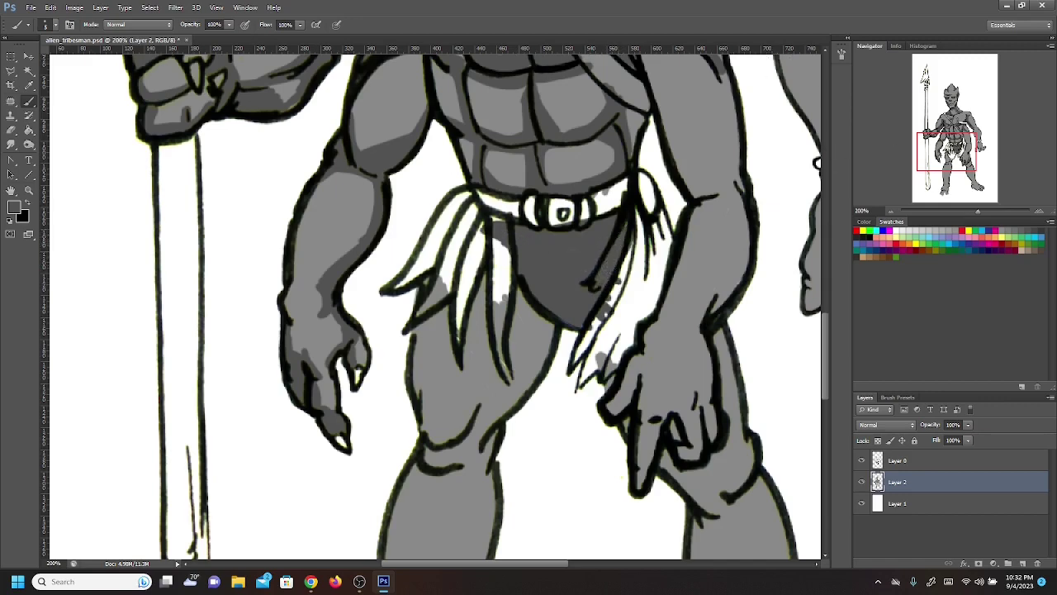
Shade the elbow and outer edge of the lower arm opposite the spear, and touch up the spear-side elbow
{"action": "left_click_drag", "start_coordinate": [953, 156], "coordinate": [954, 148]}
{"action": "mouse_move", "coordinate": [676, 290]}
{"action": "left_mouse_down"}
{"action": "mouse_move", "coordinate": [667, 286]}
{"action": "mouse_move", "coordinate": [712, 272]}
{"action": "mouse_move", "coordinate": [724, 287]}
{"action": "mouse_move", "coordinate": [716, 253]}
{"action": "left_mouse_up"}
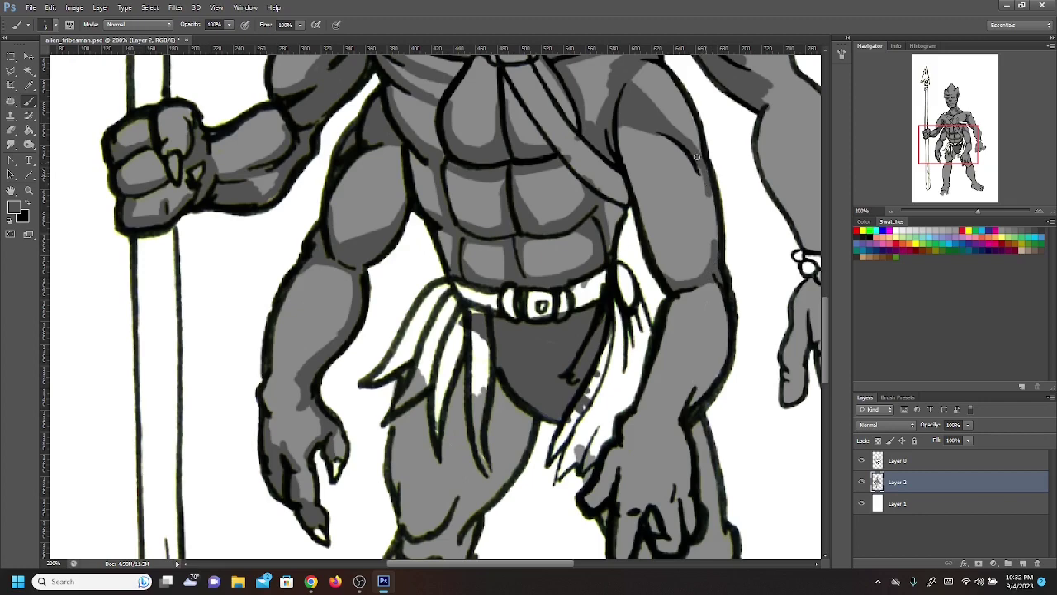
{"action": "left_click_drag", "start_coordinate": [699, 169], "coordinate": [712, 263]}
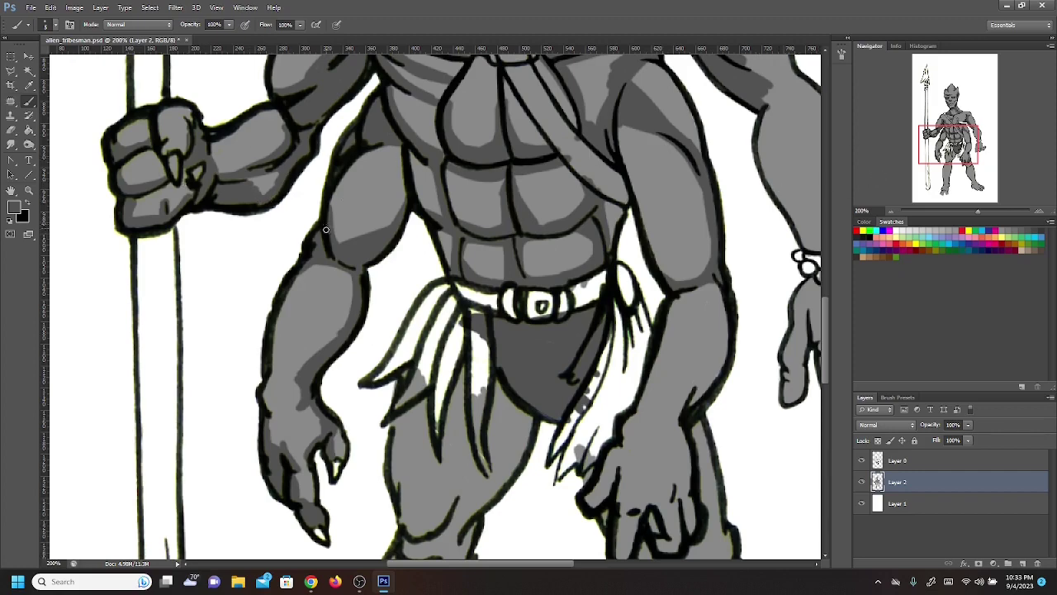
{"action": "mouse_move", "coordinate": [325, 230]}
{"action": "left_mouse_down"}
{"action": "mouse_move", "coordinate": [340, 242]}
{"action": "mouse_move", "coordinate": [332, 206]}
{"action": "mouse_move", "coordinate": [339, 231]}
{"action": "left_mouse_up"}
Paint dark grey shadows around the elbow and along both forearm edges of the upper arm wearing the bracelet
{"action": "left_click_drag", "start_coordinate": [991, 148], "coordinate": [966, 129]}
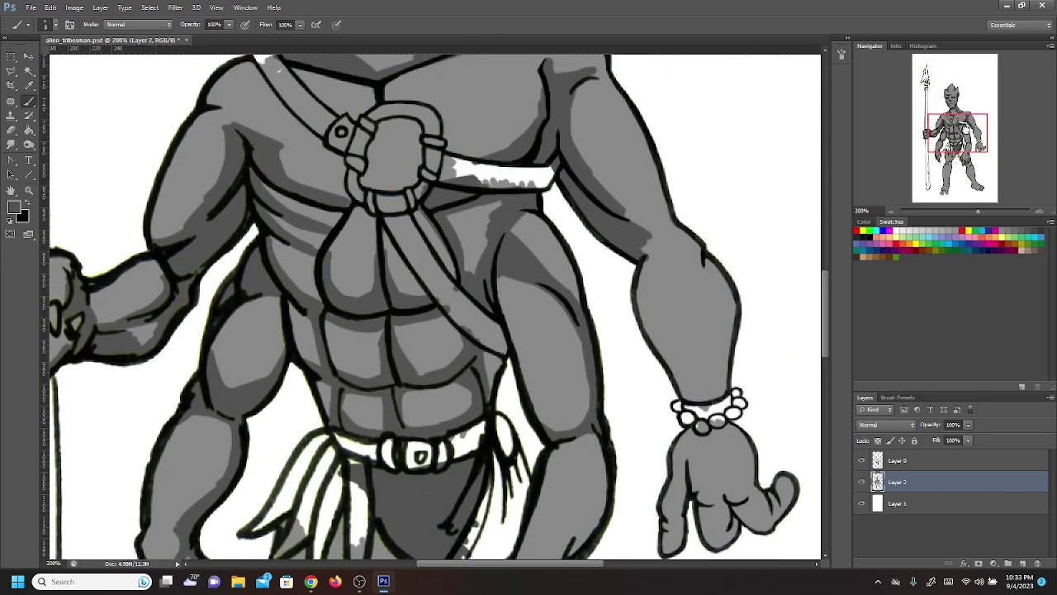
{"action": "mouse_move", "coordinate": [639, 221]}
{"action": "left_mouse_down"}
{"action": "mouse_move", "coordinate": [667, 218]}
{"action": "mouse_move", "coordinate": [643, 228]}
{"action": "mouse_move", "coordinate": [660, 217]}
{"action": "mouse_move", "coordinate": [639, 258]}
{"action": "left_mouse_up"}
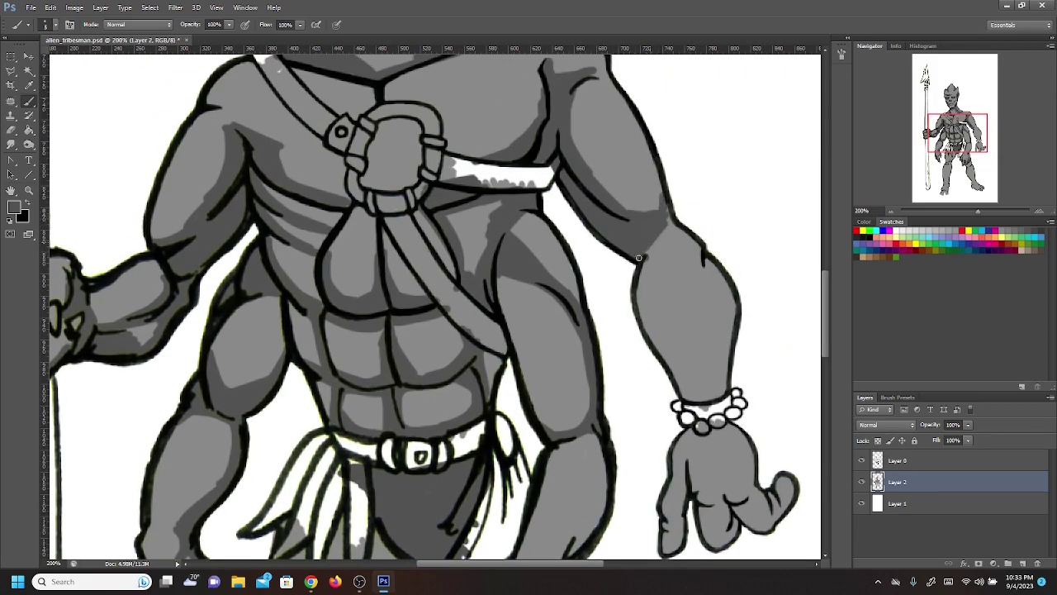
{"action": "mouse_move", "coordinate": [680, 385]}
{"action": "left_mouse_down"}
{"action": "mouse_move", "coordinate": [686, 397]}
{"action": "mouse_move", "coordinate": [647, 327]}
{"action": "mouse_move", "coordinate": [683, 383]}
{"action": "left_mouse_up"}
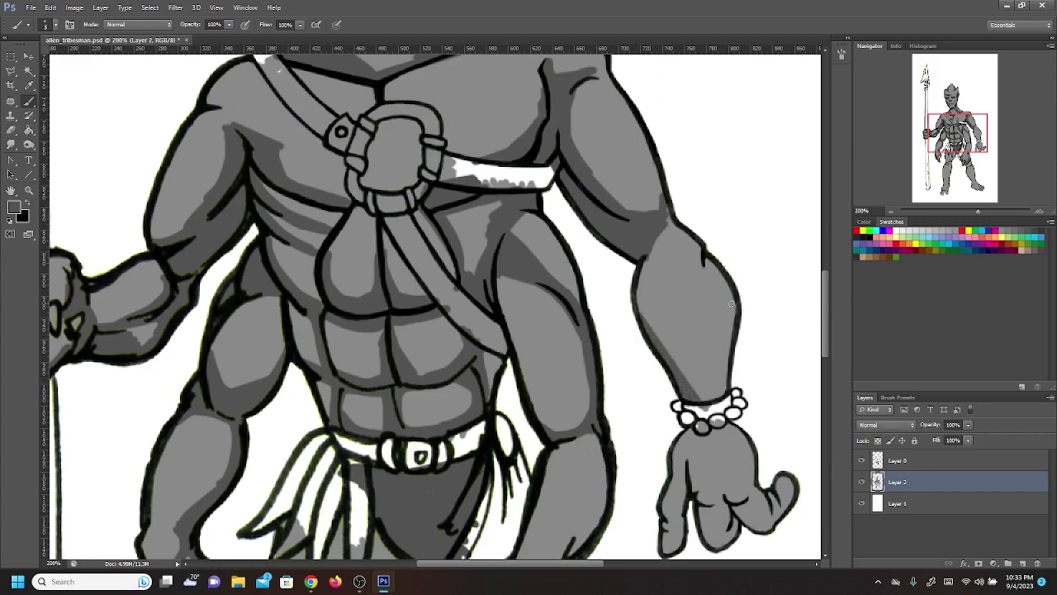
{"action": "mouse_move", "coordinate": [706, 266]}
{"action": "left_mouse_down"}
{"action": "mouse_move", "coordinate": [730, 289]}
{"action": "mouse_move", "coordinate": [730, 320]}
{"action": "left_mouse_up"}
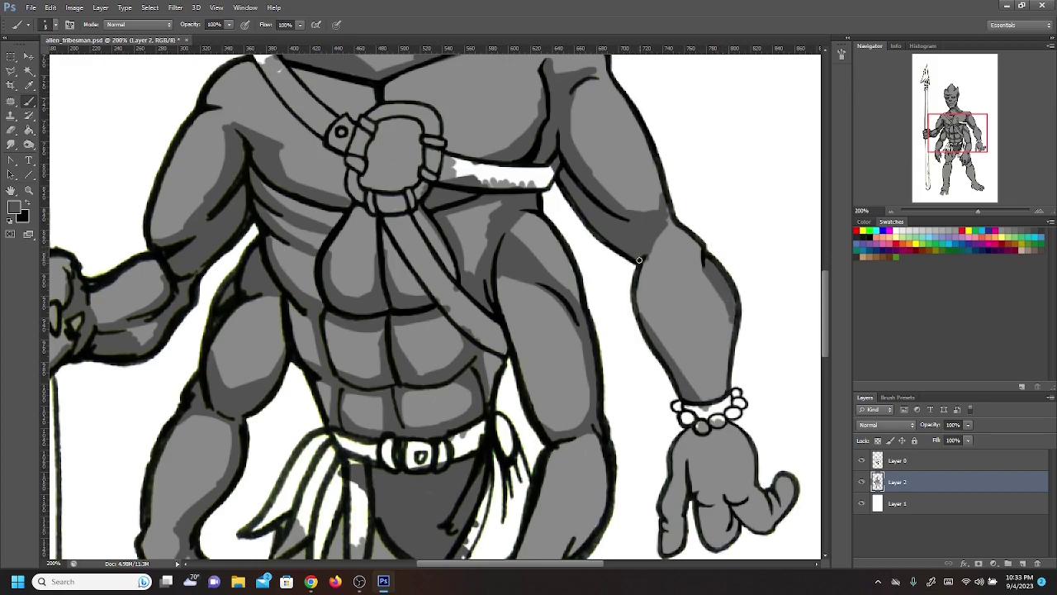
{"action": "mouse_move", "coordinate": [662, 233]}
{"action": "left_mouse_down"}
{"action": "mouse_move", "coordinate": [667, 216]}
{"action": "mouse_move", "coordinate": [642, 266]}
{"action": "mouse_move", "coordinate": [641, 319]}
{"action": "mouse_move", "coordinate": [638, 277]}
{"action": "left_mouse_up"}
Shade the fingers and thumb base of the open hand below the bead bracelet
{"action": "left_click_drag", "start_coordinate": [963, 130], "coordinate": [967, 143]}
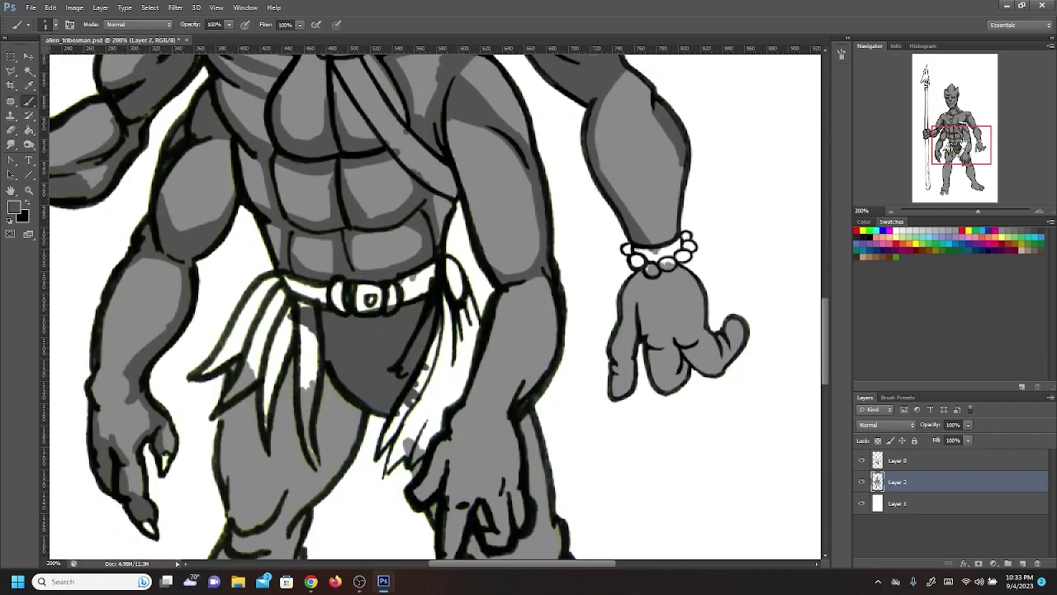
{"action": "left_click_drag", "start_coordinate": [618, 393], "coordinate": [628, 367]}
{"action": "left_click_drag", "start_coordinate": [627, 359], "coordinate": [633, 335]}
{"action": "mouse_move", "coordinate": [687, 355]}
{"action": "left_mouse_down"}
{"action": "mouse_move", "coordinate": [646, 346]}
{"action": "mouse_move", "coordinate": [674, 344]}
{"action": "mouse_move", "coordinate": [676, 380]}
{"action": "mouse_move", "coordinate": [692, 348]}
{"action": "mouse_move", "coordinate": [677, 345]}
{"action": "mouse_move", "coordinate": [719, 371]}
{"action": "left_mouse_up"}
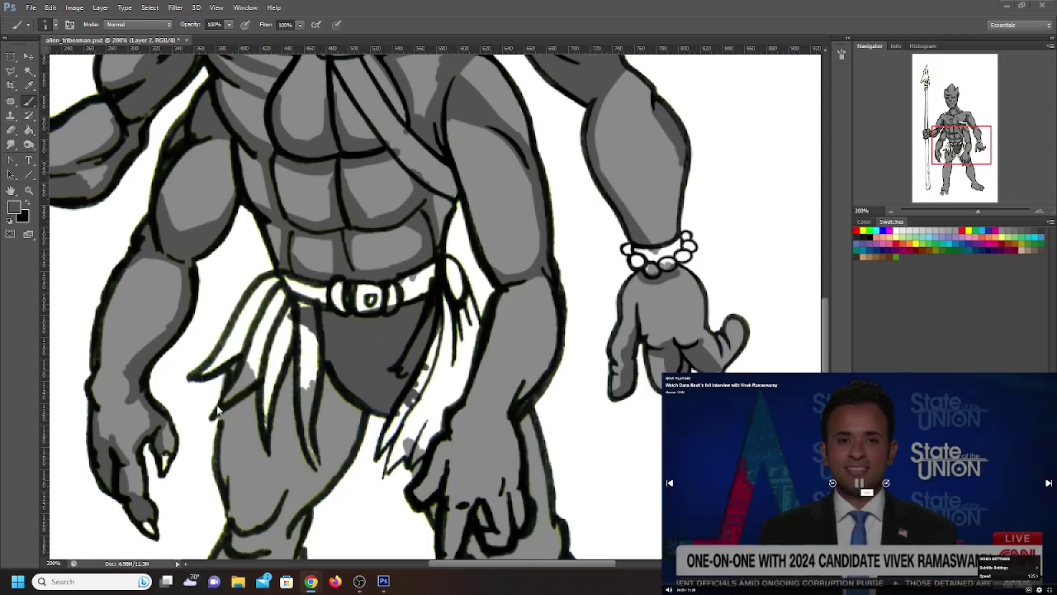
Shade the spear-side thigh beneath the loincloth strips and around the knee, and pause the overlaid interview video
{"action": "left_click", "coordinate": [334, 426]}
{"action": "mouse_move", "coordinate": [351, 433]}
{"action": "left_mouse_down"}
{"action": "mouse_move", "coordinate": [359, 406]}
{"action": "mouse_move", "coordinate": [342, 463]}
{"action": "left_mouse_up"}
{"action": "mouse_move", "coordinate": [327, 374]}
{"action": "left_mouse_down"}
{"action": "mouse_move", "coordinate": [342, 428]}
{"action": "mouse_move", "coordinate": [330, 382]}
{"action": "mouse_move", "coordinate": [337, 459]}
{"action": "left_mouse_up"}
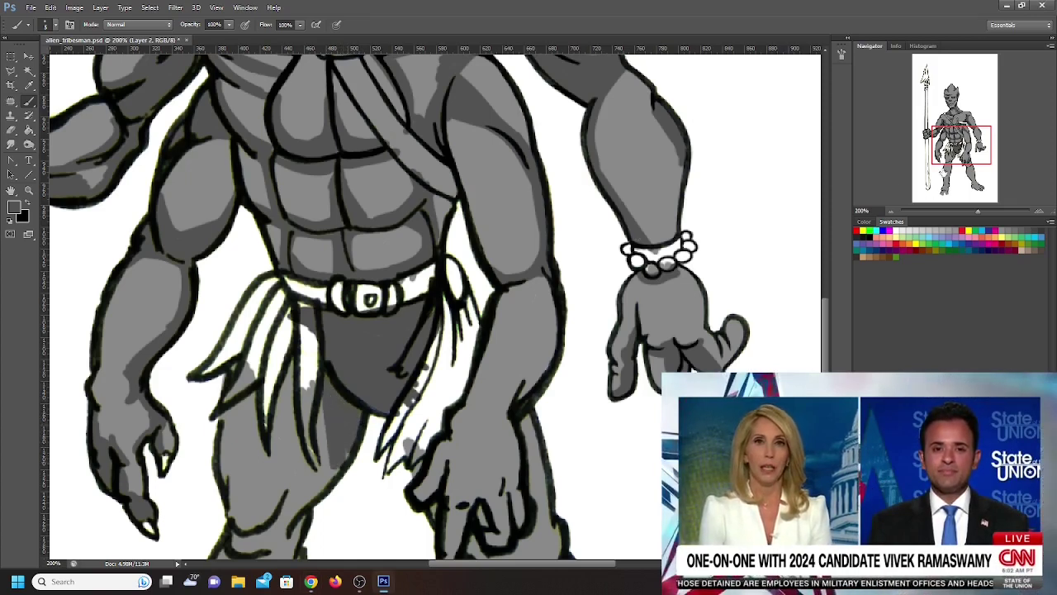
{"action": "mouse_move", "coordinate": [261, 510]}
{"action": "left_mouse_down"}
{"action": "mouse_move", "coordinate": [361, 375]}
{"action": "mouse_move", "coordinate": [441, 333]}
{"action": "mouse_move", "coordinate": [416, 342]}
{"action": "mouse_move", "coordinate": [419, 272]}
{"action": "mouse_move", "coordinate": [407, 348]}
{"action": "mouse_move", "coordinate": [387, 375]}
{"action": "mouse_move", "coordinate": [405, 321]}
{"action": "mouse_move", "coordinate": [380, 252]}
{"action": "mouse_move", "coordinate": [391, 223]}
{"action": "left_mouse_up"}
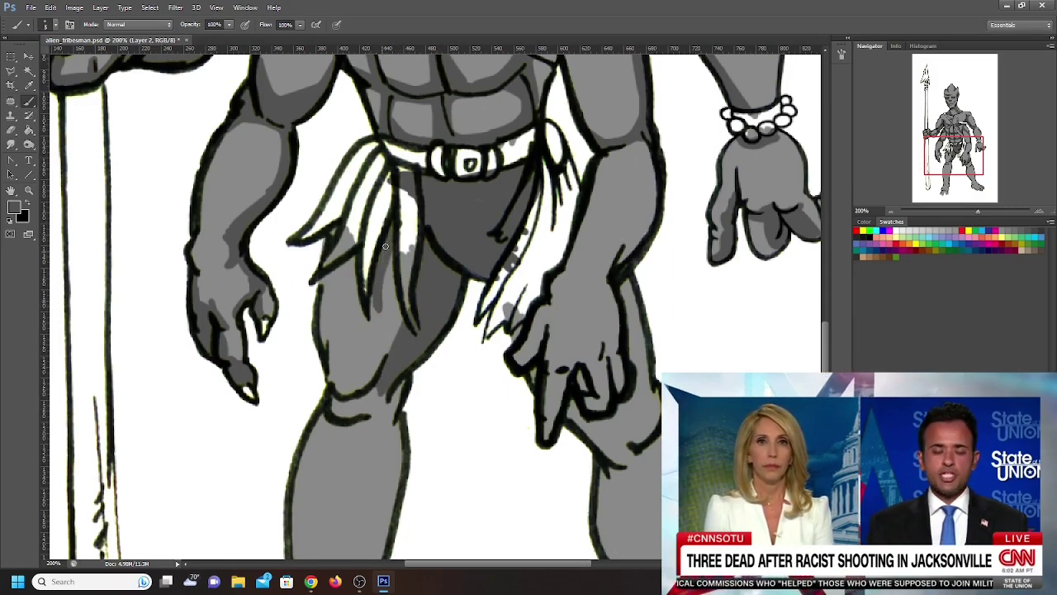
{"action": "mouse_move", "coordinate": [362, 290]}
{"action": "left_mouse_down"}
{"action": "mouse_move", "coordinate": [324, 266]}
{"action": "mouse_move", "coordinate": [351, 271]}
{"action": "left_mouse_up"}
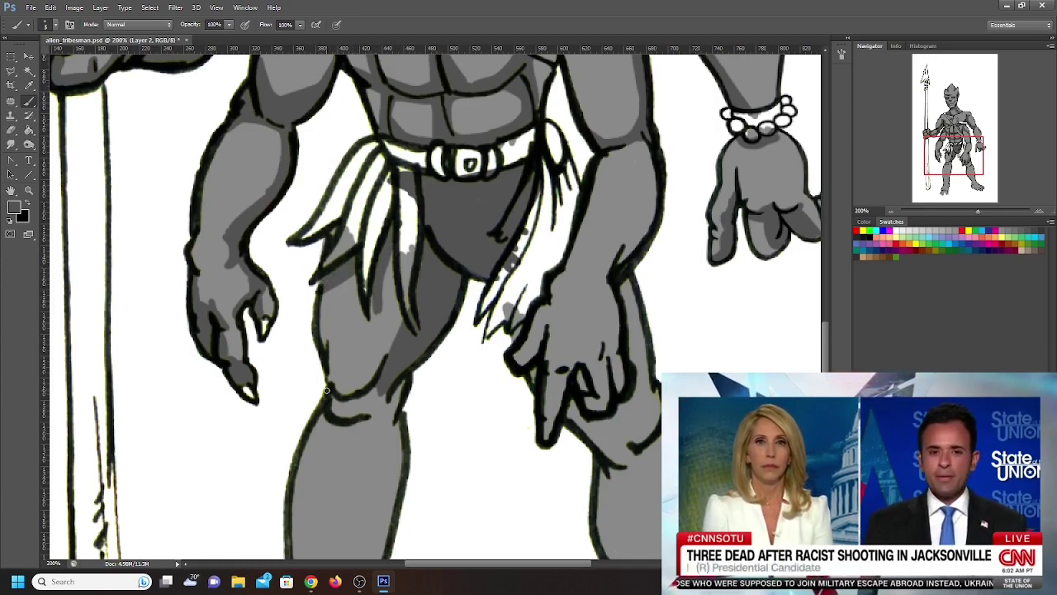
{"action": "mouse_move", "coordinate": [329, 388]}
{"action": "left_mouse_down"}
{"action": "mouse_move", "coordinate": [381, 364]}
{"action": "mouse_move", "coordinate": [339, 397]}
{"action": "mouse_move", "coordinate": [332, 389]}
{"action": "mouse_move", "coordinate": [338, 418]}
{"action": "mouse_move", "coordinate": [363, 409]}
{"action": "mouse_move", "coordinate": [335, 417]}
{"action": "mouse_move", "coordinate": [366, 402]}
{"action": "mouse_move", "coordinate": [376, 410]}
{"action": "mouse_move", "coordinate": [385, 392]}
{"action": "mouse_move", "coordinate": [380, 419]}
{"action": "left_mouse_up"}
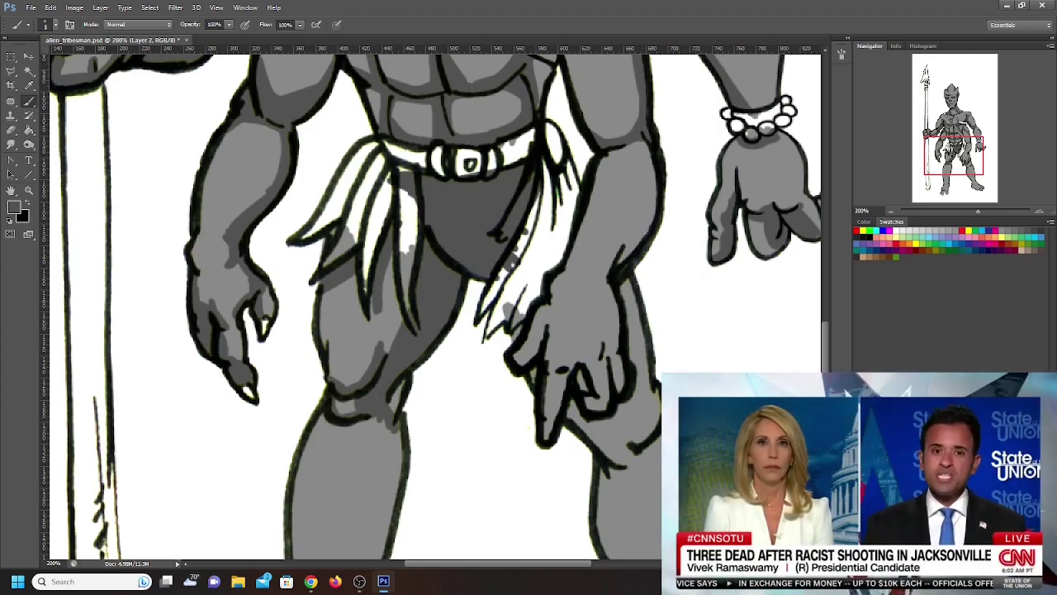
{"action": "left_click", "coordinate": [859, 484]}
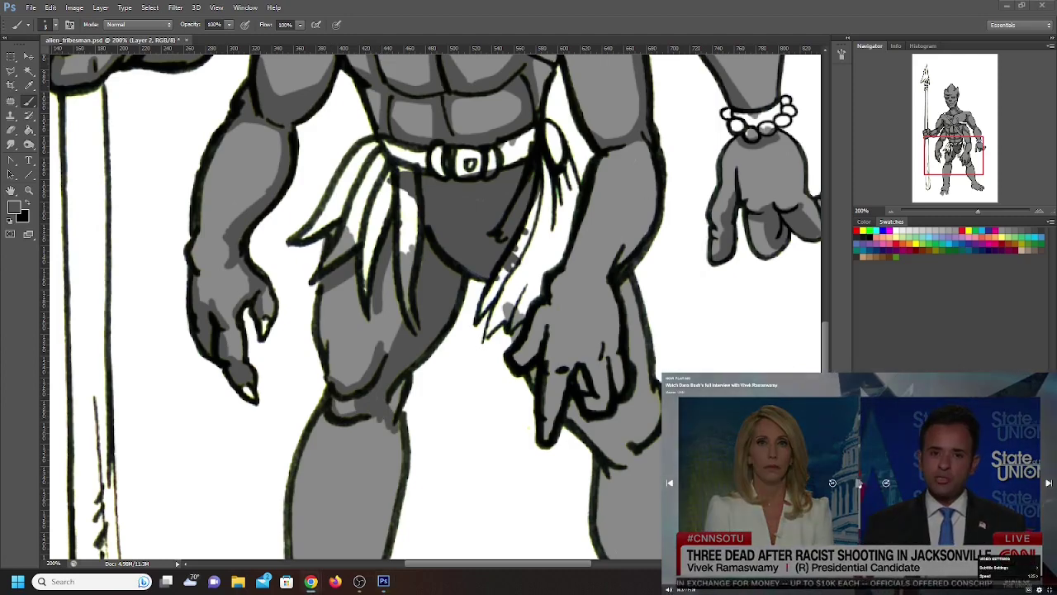
Paint a dark grey shadow down the inner side of the spear-side lower leg, from below the knee to the ankle
{"action": "scroll", "coordinate": [758, 130], "scroll_direction": "down", "scroll_amount": 5}
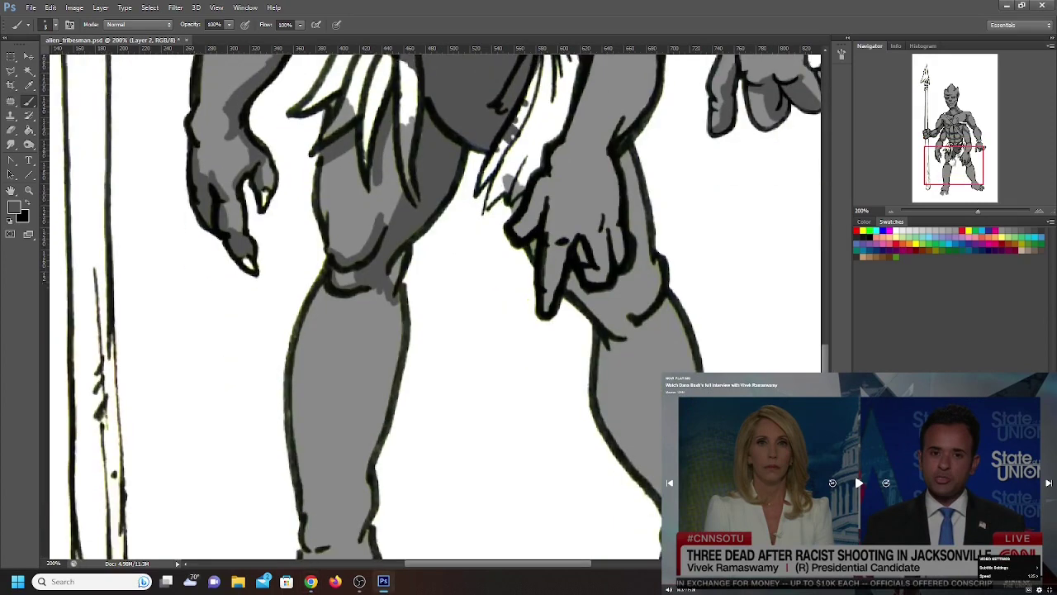
{"action": "mouse_move", "coordinate": [404, 269]}
{"action": "left_mouse_down"}
{"action": "mouse_move", "coordinate": [413, 240]}
{"action": "mouse_move", "coordinate": [408, 273]}
{"action": "left_mouse_up"}
{"action": "mouse_move", "coordinate": [344, 277]}
{"action": "left_mouse_down"}
{"action": "mouse_move", "coordinate": [383, 271]}
{"action": "mouse_move", "coordinate": [405, 331]}
{"action": "mouse_move", "coordinate": [410, 270]}
{"action": "mouse_move", "coordinate": [406, 353]}
{"action": "left_mouse_up"}
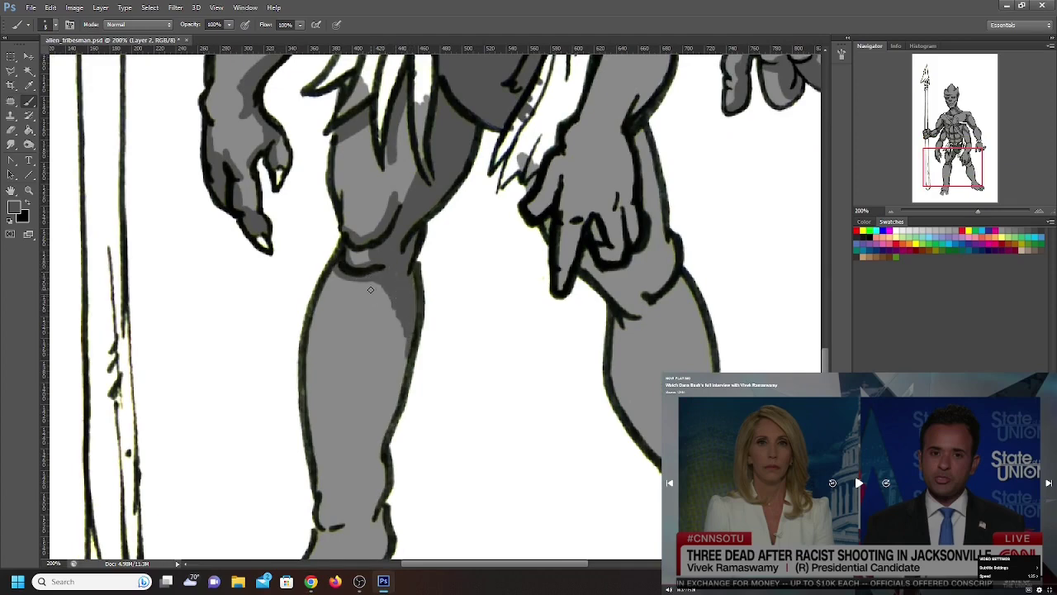
{"action": "mouse_move", "coordinate": [381, 278]}
{"action": "left_mouse_down"}
{"action": "mouse_move", "coordinate": [404, 348]}
{"action": "mouse_move", "coordinate": [380, 302]}
{"action": "mouse_move", "coordinate": [393, 407]}
{"action": "left_mouse_up"}
{"action": "left_click_drag", "start_coordinate": [405, 325], "coordinate": [391, 403]}
{"action": "mouse_move", "coordinate": [375, 280]}
{"action": "left_mouse_down"}
{"action": "mouse_move", "coordinate": [392, 396]}
{"action": "mouse_move", "coordinate": [381, 415]}
{"action": "mouse_move", "coordinate": [387, 300]}
{"action": "mouse_move", "coordinate": [381, 433]}
{"action": "left_mouse_up"}
{"action": "left_click_drag", "start_coordinate": [395, 395], "coordinate": [381, 437]}
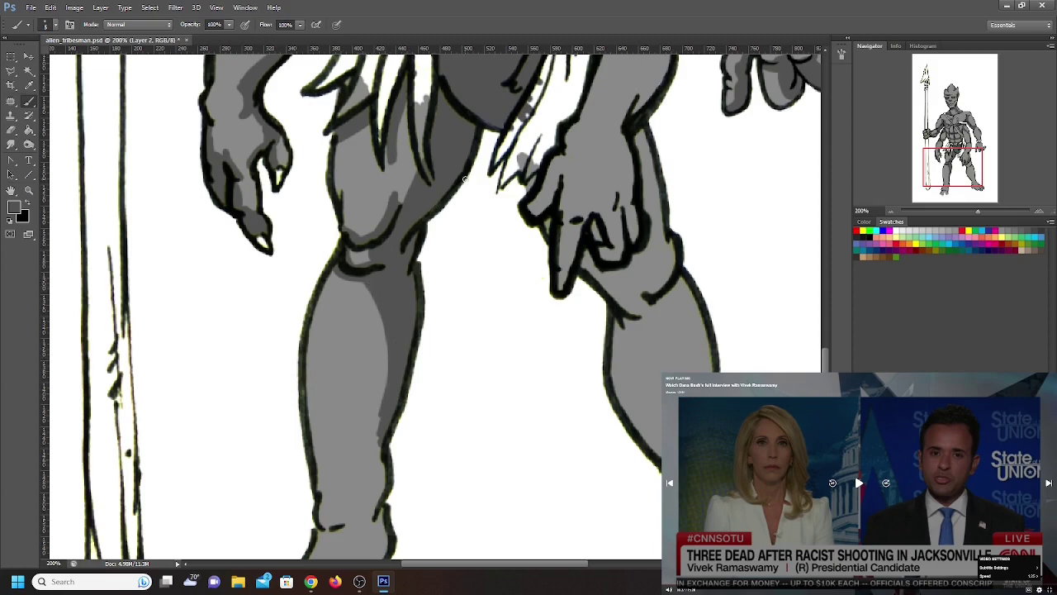
{"action": "left_click_drag", "start_coordinate": [949, 163], "coordinate": [948, 171]}
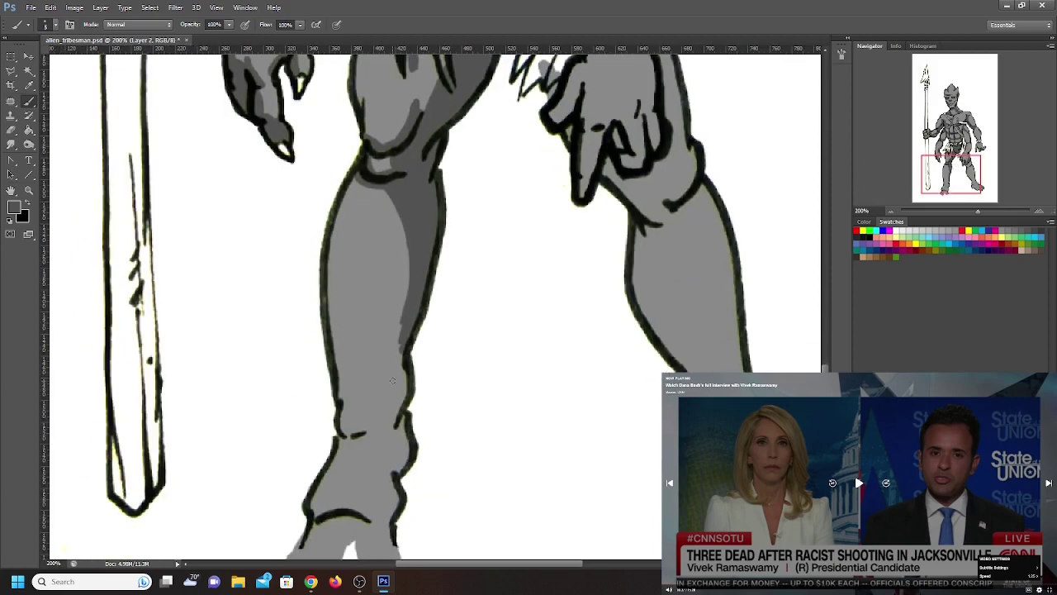
{"action": "left_click_drag", "start_coordinate": [405, 395], "coordinate": [387, 429]}
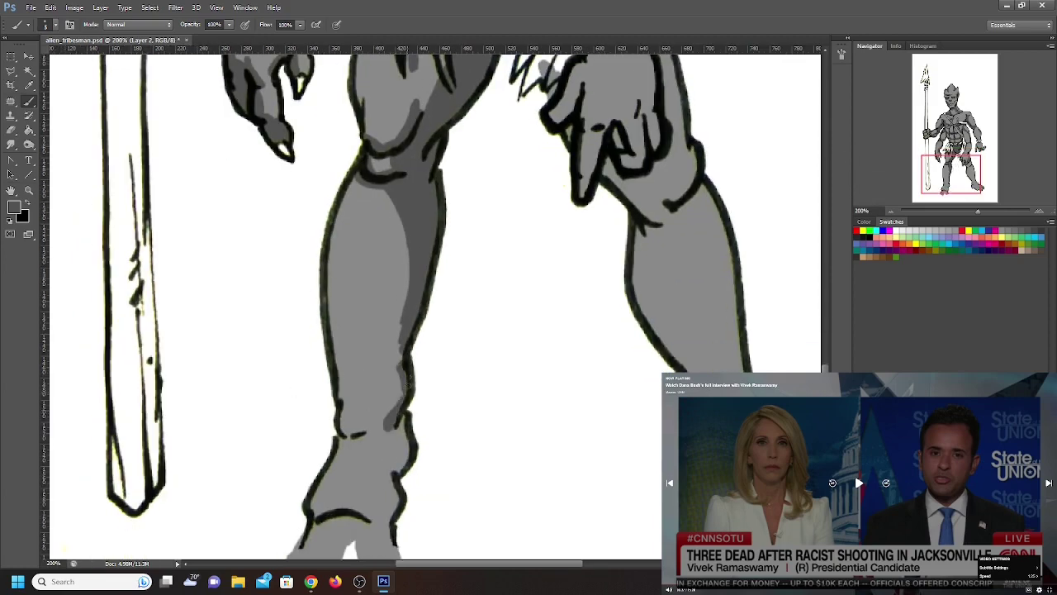
{"action": "mouse_move", "coordinate": [402, 377]}
{"action": "left_mouse_down"}
{"action": "mouse_move", "coordinate": [400, 330]}
{"action": "mouse_move", "coordinate": [386, 387]}
{"action": "mouse_move", "coordinate": [399, 382]}
{"action": "left_mouse_up"}
Shade the ankle, the inner side of the foot and the gaps between the toes of the spear-side leg
{"action": "left_click_drag", "start_coordinate": [551, 315], "coordinate": [650, 208]}
{"action": "mouse_move", "coordinate": [498, 320]}
{"action": "left_mouse_down"}
{"action": "mouse_move", "coordinate": [506, 345]}
{"action": "mouse_move", "coordinate": [499, 321]}
{"action": "mouse_move", "coordinate": [484, 335]}
{"action": "mouse_move", "coordinate": [456, 335]}
{"action": "mouse_move", "coordinate": [483, 334]}
{"action": "left_mouse_up"}
{"action": "mouse_move", "coordinate": [417, 409]}
{"action": "left_mouse_down"}
{"action": "mouse_move", "coordinate": [486, 406]}
{"action": "mouse_move", "coordinate": [487, 358]}
{"action": "mouse_move", "coordinate": [494, 388]}
{"action": "mouse_move", "coordinate": [499, 372]}
{"action": "mouse_move", "coordinate": [489, 405]}
{"action": "left_mouse_up"}
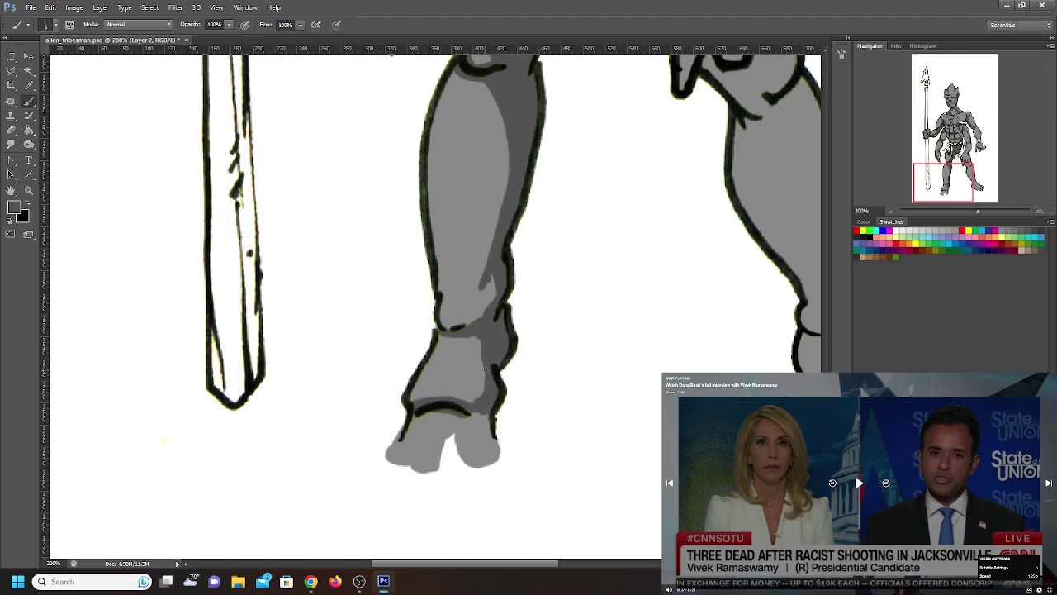
{"action": "mouse_move", "coordinate": [415, 467]}
{"action": "left_mouse_down"}
{"action": "mouse_move", "coordinate": [445, 437]}
{"action": "mouse_move", "coordinate": [482, 453]}
{"action": "mouse_move", "coordinate": [475, 462]}
{"action": "mouse_move", "coordinate": [492, 457]}
{"action": "mouse_move", "coordinate": [467, 460]}
{"action": "mouse_move", "coordinate": [465, 441]}
{"action": "mouse_move", "coordinate": [448, 439]}
{"action": "mouse_move", "coordinate": [404, 464]}
{"action": "mouse_move", "coordinate": [389, 452]}
{"action": "mouse_move", "coordinate": [406, 456]}
{"action": "mouse_move", "coordinate": [425, 430]}
{"action": "mouse_move", "coordinate": [391, 445]}
{"action": "mouse_move", "coordinate": [407, 425]}
{"action": "mouse_move", "coordinate": [445, 422]}
{"action": "mouse_move", "coordinate": [422, 415]}
{"action": "mouse_move", "coordinate": [422, 429]}
{"action": "mouse_move", "coordinate": [454, 418]}
{"action": "left_mouse_up"}
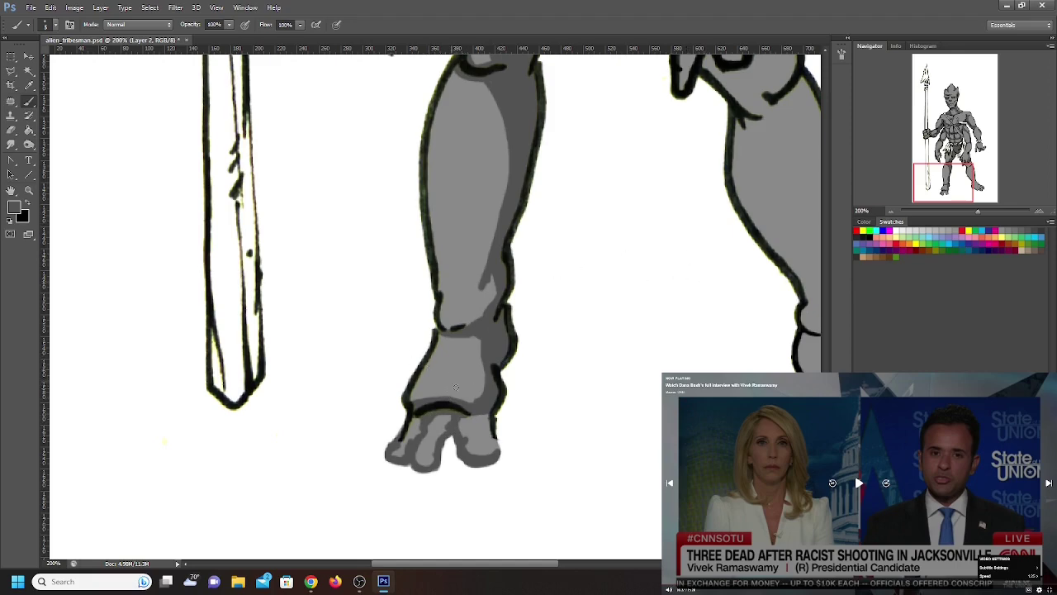
Finish shading the spear-side foot, and shade the pointing hand's fingers and the bent knee behind it in dark grey
{"action": "mouse_move", "coordinate": [415, 395]}
{"action": "left_mouse_down"}
{"action": "mouse_move", "coordinate": [479, 400]}
{"action": "mouse_move", "coordinate": [487, 358]}
{"action": "left_mouse_up"}
{"action": "left_click_drag", "start_coordinate": [947, 175], "coordinate": [962, 156]}
{"action": "left_click_drag", "start_coordinate": [451, 205], "coordinate": [455, 218]}
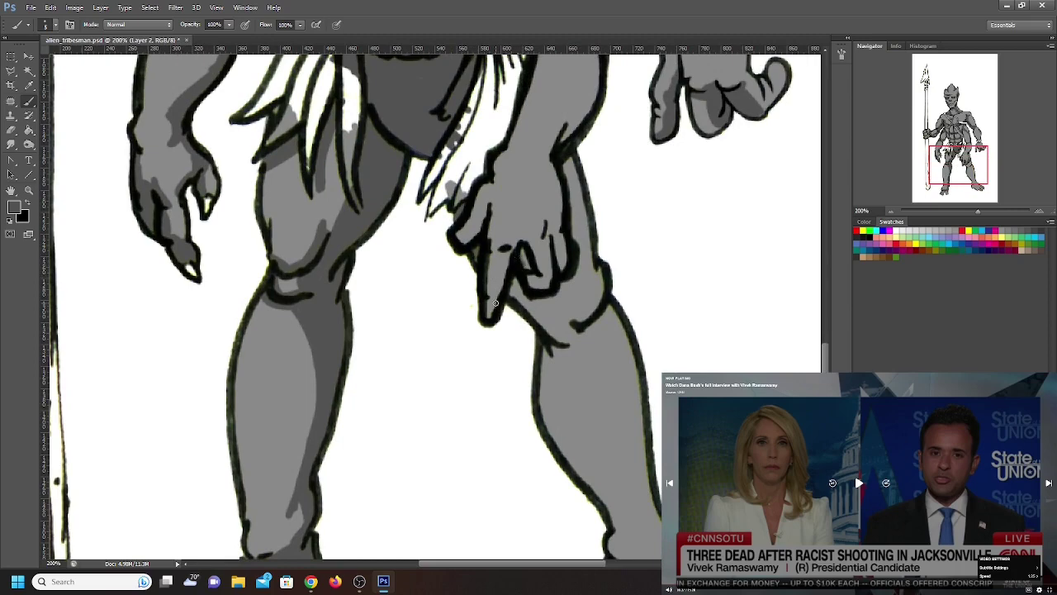
{"action": "mouse_move", "coordinate": [495, 304]}
{"action": "left_mouse_down"}
{"action": "mouse_move", "coordinate": [499, 278]}
{"action": "mouse_move", "coordinate": [497, 308]}
{"action": "mouse_move", "coordinate": [505, 265]}
{"action": "mouse_move", "coordinate": [528, 245]}
{"action": "mouse_move", "coordinate": [526, 273]}
{"action": "mouse_move", "coordinate": [546, 287]}
{"action": "left_mouse_up"}
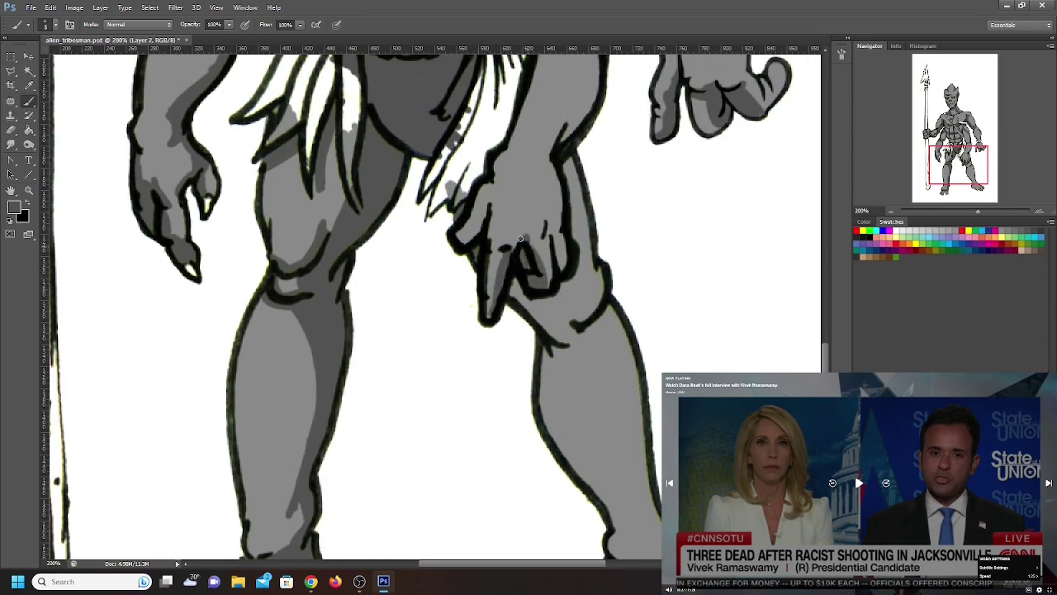
{"action": "left_click_drag", "start_coordinate": [461, 244], "coordinate": [488, 210]}
{"action": "mouse_move", "coordinate": [513, 249]}
{"action": "left_mouse_down"}
{"action": "mouse_move", "coordinate": [557, 240]}
{"action": "mouse_move", "coordinate": [559, 263]}
{"action": "mouse_move", "coordinate": [491, 302]}
{"action": "mouse_move", "coordinate": [511, 278]}
{"action": "mouse_move", "coordinate": [529, 309]}
{"action": "mouse_move", "coordinate": [507, 274]}
{"action": "mouse_move", "coordinate": [537, 305]}
{"action": "mouse_move", "coordinate": [523, 295]}
{"action": "mouse_move", "coordinate": [522, 306]}
{"action": "mouse_move", "coordinate": [538, 305]}
{"action": "mouse_move", "coordinate": [568, 341]}
{"action": "mouse_move", "coordinate": [554, 292]}
{"action": "mouse_move", "coordinate": [571, 309]}
{"action": "mouse_move", "coordinate": [567, 286]}
{"action": "mouse_move", "coordinate": [576, 323]}
{"action": "mouse_move", "coordinate": [572, 295]}
{"action": "mouse_move", "coordinate": [580, 322]}
{"action": "mouse_move", "coordinate": [596, 318]}
{"action": "mouse_move", "coordinate": [561, 350]}
{"action": "mouse_move", "coordinate": [605, 318]}
{"action": "mouse_move", "coordinate": [551, 338]}
{"action": "mouse_move", "coordinate": [541, 391]}
{"action": "left_mouse_up"}
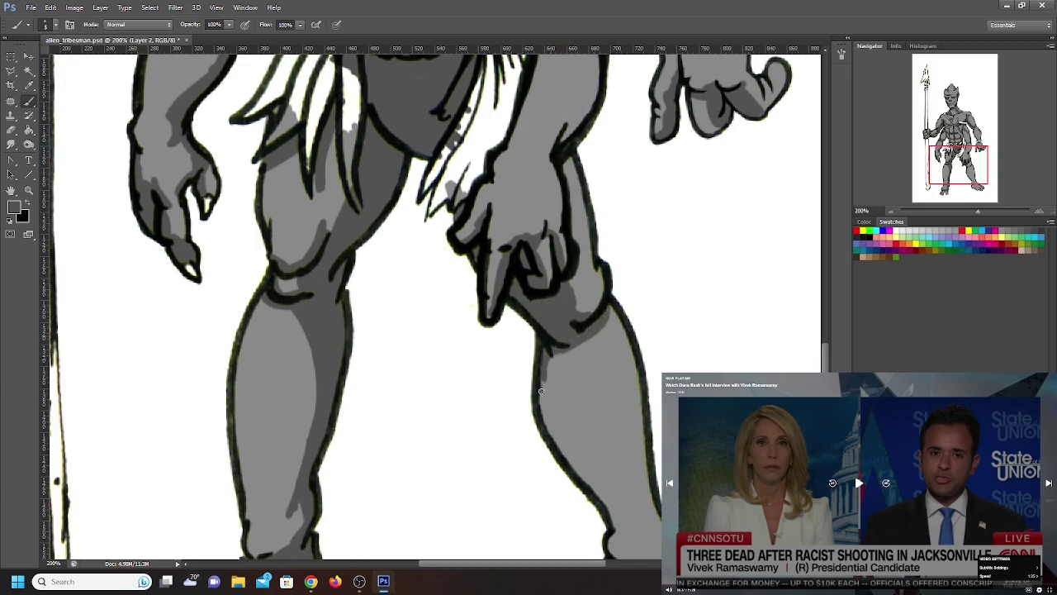
Shade the elbow and wrist of the forearm above the pointing hand, and touch up the open hand's curled finger
{"action": "left_click_drag", "start_coordinate": [968, 166], "coordinate": [977, 151]}
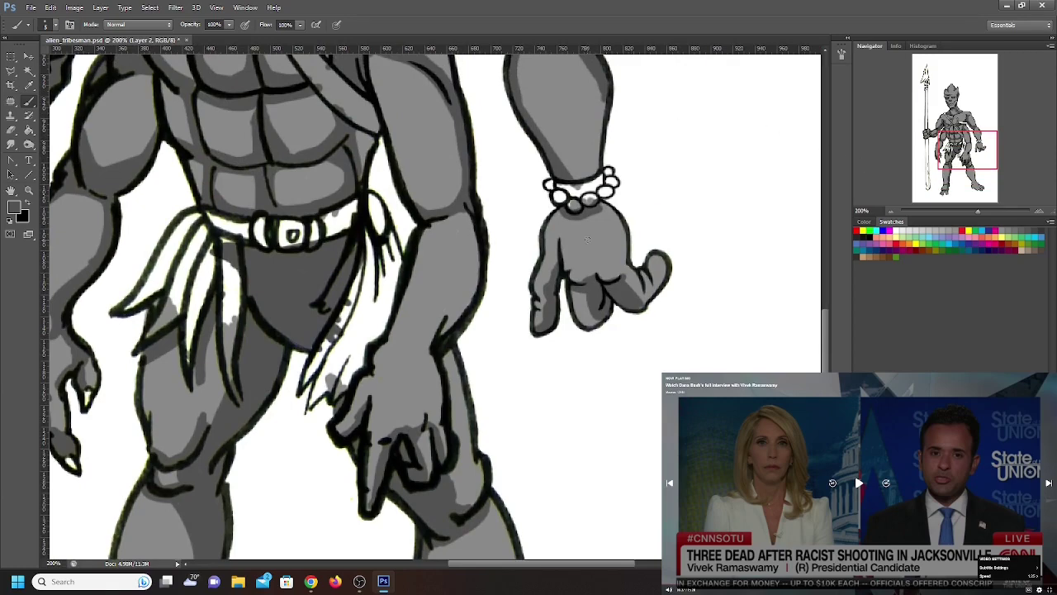
{"action": "mouse_move", "coordinate": [421, 242]}
{"action": "left_mouse_down"}
{"action": "mouse_move", "coordinate": [441, 222]}
{"action": "mouse_move", "coordinate": [431, 224]}
{"action": "mouse_move", "coordinate": [473, 224]}
{"action": "mouse_move", "coordinate": [441, 219]}
{"action": "left_mouse_up"}
{"action": "mouse_move", "coordinate": [410, 262]}
{"action": "left_mouse_down"}
{"action": "mouse_move", "coordinate": [440, 227]}
{"action": "mouse_move", "coordinate": [424, 242]}
{"action": "mouse_move", "coordinate": [477, 250]}
{"action": "left_mouse_up"}
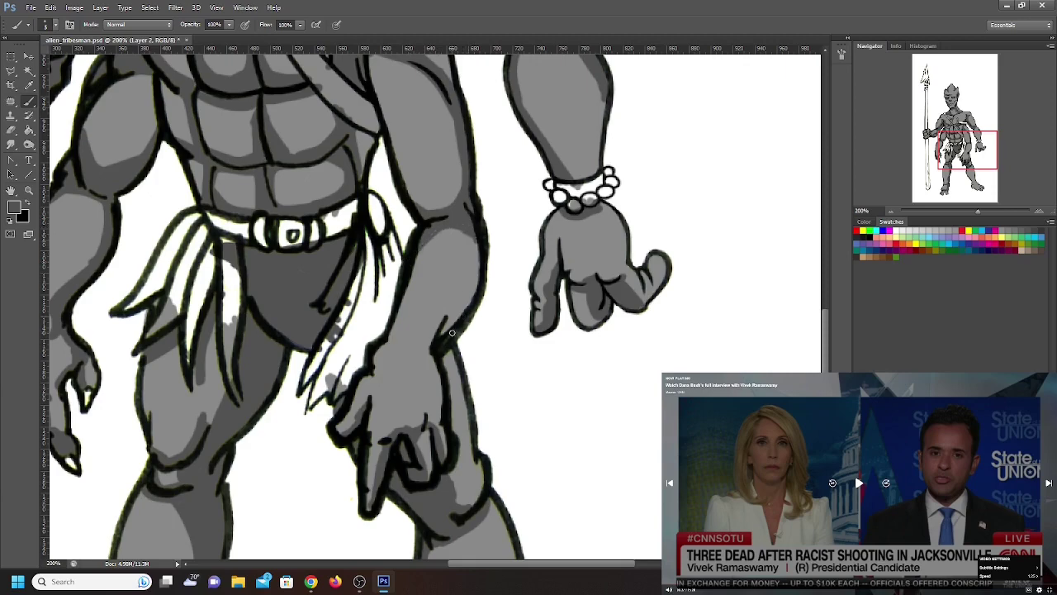
{"action": "mouse_move", "coordinate": [453, 332]}
{"action": "left_mouse_down"}
{"action": "mouse_move", "coordinate": [464, 294]}
{"action": "mouse_move", "coordinate": [465, 319]}
{"action": "mouse_move", "coordinate": [474, 238]}
{"action": "mouse_move", "coordinate": [473, 287]}
{"action": "mouse_move", "coordinate": [468, 313]}
{"action": "mouse_move", "coordinate": [454, 231]}
{"action": "left_mouse_up"}
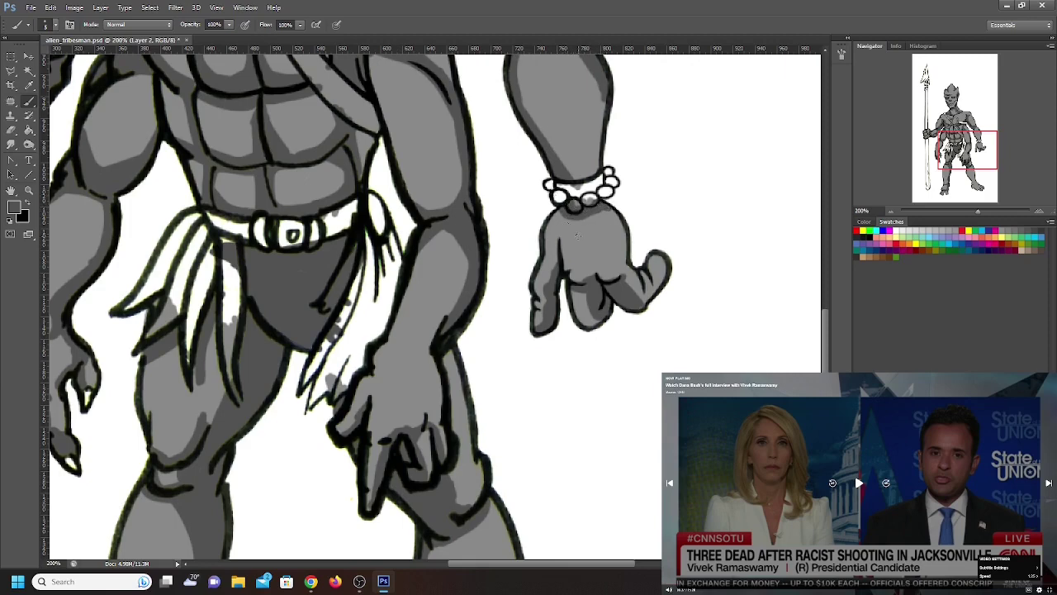
{"action": "left_click_drag", "start_coordinate": [642, 300], "coordinate": [660, 281]}
Paint dark grey shadows down the inner side of the other lower leg and along its heel, sole and toes
{"action": "left_click_drag", "start_coordinate": [966, 147], "coordinate": [965, 165]}
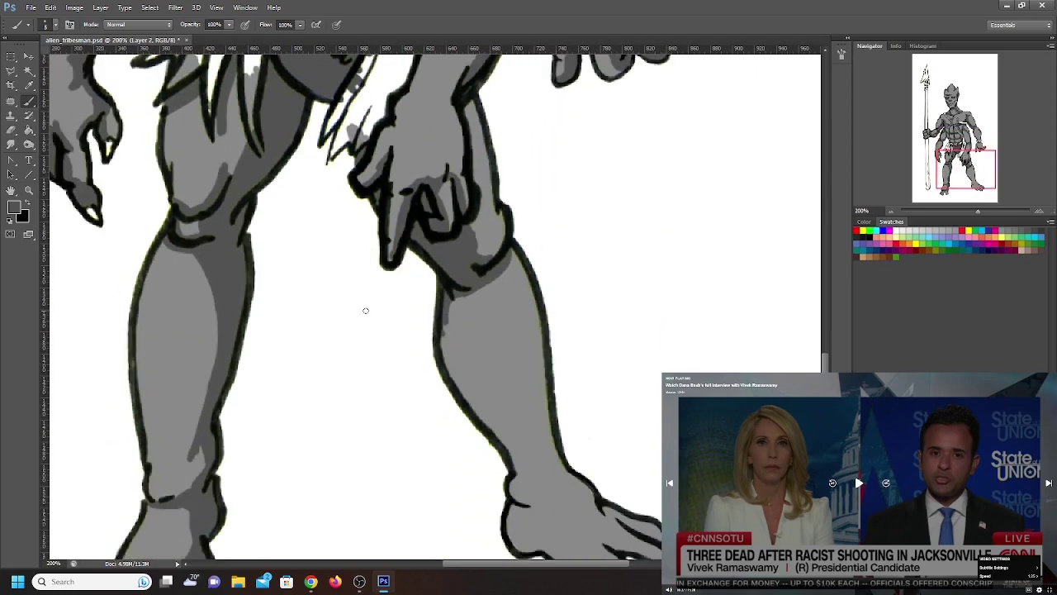
{"action": "mouse_move", "coordinate": [475, 281]}
{"action": "left_mouse_down"}
{"action": "mouse_move", "coordinate": [467, 365]}
{"action": "mouse_move", "coordinate": [458, 293]}
{"action": "mouse_move", "coordinate": [452, 311]}
{"action": "mouse_move", "coordinate": [463, 379]}
{"action": "mouse_move", "coordinate": [444, 314]}
{"action": "mouse_move", "coordinate": [473, 404]}
{"action": "mouse_move", "coordinate": [446, 352]}
{"action": "mouse_move", "coordinate": [447, 338]}
{"action": "mouse_move", "coordinate": [479, 429]}
{"action": "mouse_move", "coordinate": [444, 368]}
{"action": "mouse_move", "coordinate": [507, 452]}
{"action": "mouse_move", "coordinate": [458, 350]}
{"action": "mouse_move", "coordinate": [481, 376]}
{"action": "mouse_move", "coordinate": [480, 289]}
{"action": "mouse_move", "coordinate": [491, 390]}
{"action": "mouse_move", "coordinate": [474, 310]}
{"action": "mouse_move", "coordinate": [500, 416]}
{"action": "mouse_move", "coordinate": [511, 347]}
{"action": "mouse_move", "coordinate": [468, 362]}
{"action": "mouse_move", "coordinate": [510, 354]}
{"action": "mouse_move", "coordinate": [478, 331]}
{"action": "mouse_move", "coordinate": [512, 391]}
{"action": "mouse_move", "coordinate": [504, 417]}
{"action": "mouse_move", "coordinate": [525, 429]}
{"action": "mouse_move", "coordinate": [509, 426]}
{"action": "mouse_move", "coordinate": [508, 470]}
{"action": "mouse_move", "coordinate": [502, 464]}
{"action": "mouse_move", "coordinate": [505, 450]}
{"action": "mouse_move", "coordinate": [516, 472]}
{"action": "mouse_move", "coordinate": [573, 506]}
{"action": "left_mouse_up"}
{"action": "scroll", "coordinate": [510, 346], "scroll_direction": "down", "scroll_amount": 2}
{"action": "mouse_move", "coordinate": [507, 450]}
{"action": "left_mouse_down"}
{"action": "mouse_move", "coordinate": [548, 471]}
{"action": "mouse_move", "coordinate": [527, 451]}
{"action": "mouse_move", "coordinate": [544, 439]}
{"action": "mouse_move", "coordinate": [555, 479]}
{"action": "mouse_move", "coordinate": [543, 448]}
{"action": "mouse_move", "coordinate": [548, 475]}
{"action": "mouse_move", "coordinate": [570, 495]}
{"action": "mouse_move", "coordinate": [628, 511]}
{"action": "mouse_move", "coordinate": [569, 484]}
{"action": "left_mouse_up"}
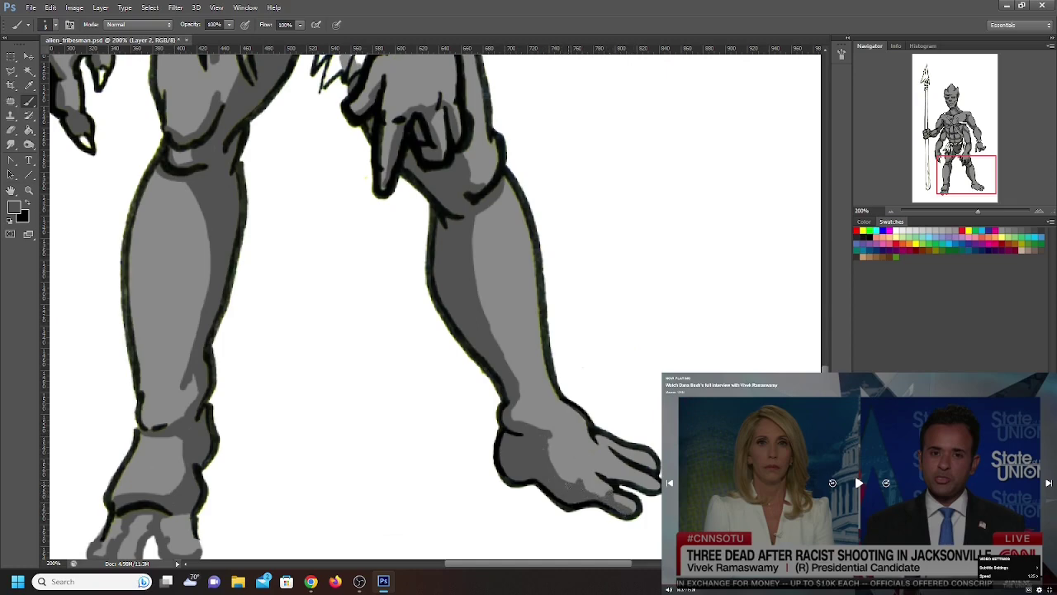
{"action": "mouse_move", "coordinate": [649, 485]}
{"action": "left_mouse_down"}
{"action": "mouse_move", "coordinate": [616, 475]}
{"action": "mouse_move", "coordinate": [641, 483]}
{"action": "mouse_move", "coordinate": [630, 461]}
{"action": "mouse_move", "coordinate": [652, 470]}
{"action": "mouse_move", "coordinate": [603, 448]}
{"action": "mouse_move", "coordinate": [648, 456]}
{"action": "mouse_move", "coordinate": [611, 450]}
{"action": "left_mouse_up"}
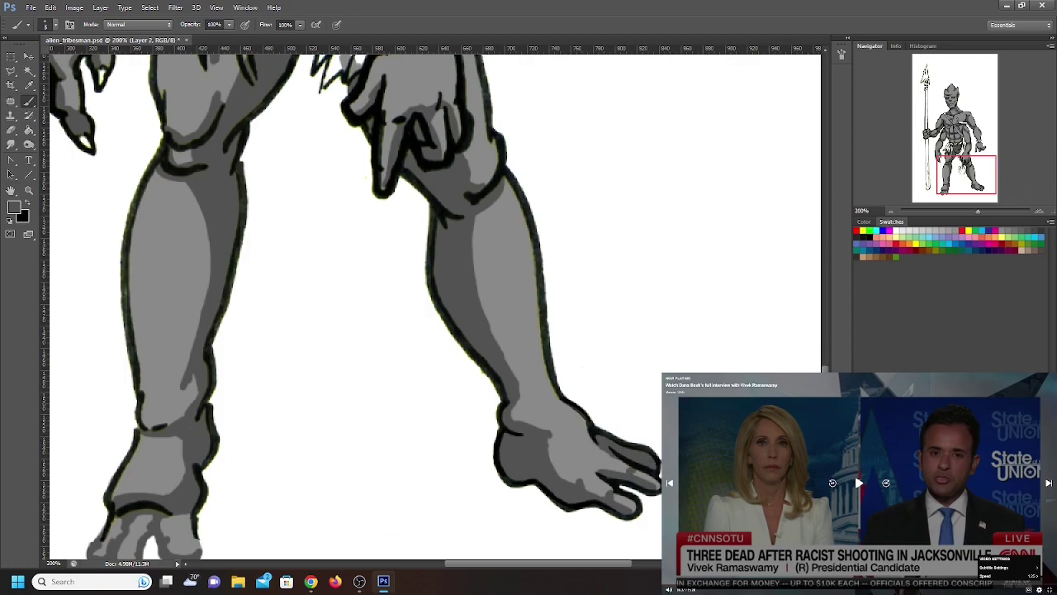
Fill the chest strap with dark grey on both sides of the ring ornament
{"action": "left_click_drag", "start_coordinate": [963, 170], "coordinate": [942, 110]}
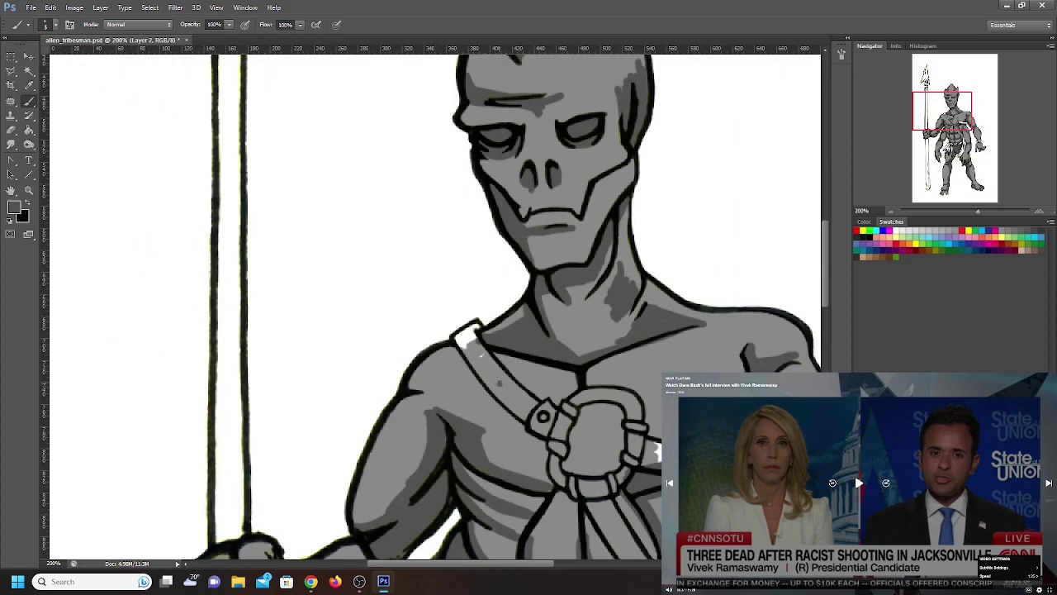
{"action": "mouse_move", "coordinate": [499, 383]}
{"action": "left_mouse_down"}
{"action": "mouse_move", "coordinate": [529, 417]}
{"action": "mouse_move", "coordinate": [495, 382]}
{"action": "mouse_move", "coordinate": [496, 394]}
{"action": "mouse_move", "coordinate": [533, 422]}
{"action": "mouse_move", "coordinate": [479, 346]}
{"action": "mouse_move", "coordinate": [480, 359]}
{"action": "mouse_move", "coordinate": [466, 347]}
{"action": "mouse_move", "coordinate": [485, 381]}
{"action": "mouse_move", "coordinate": [475, 361]}
{"action": "mouse_move", "coordinate": [509, 376]}
{"action": "mouse_move", "coordinate": [476, 329]}
{"action": "left_mouse_up"}
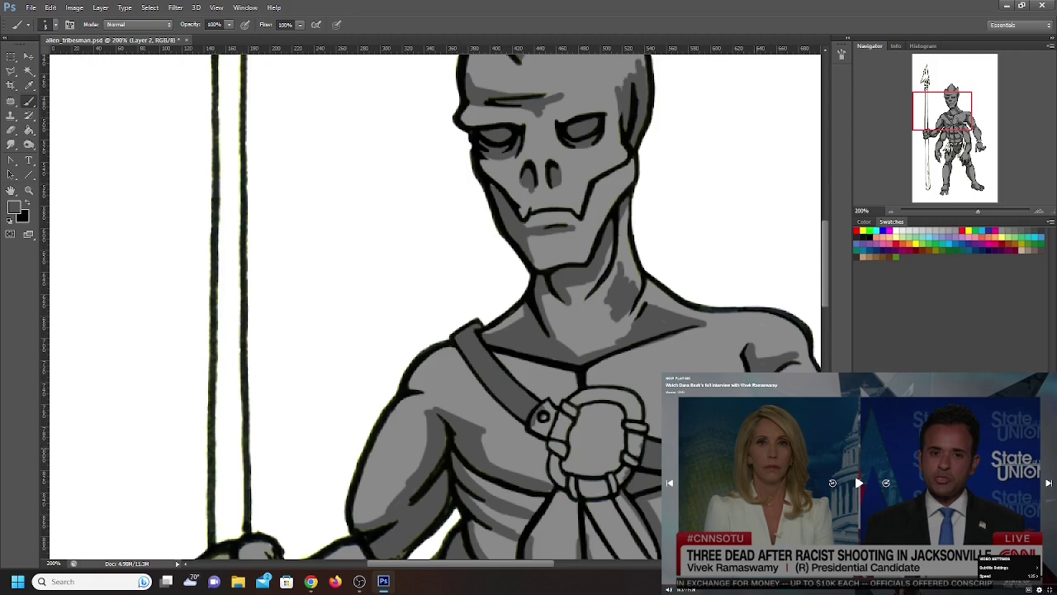
{"action": "left_click_drag", "start_coordinate": [948, 112], "coordinate": [955, 128]}
{"action": "mouse_move", "coordinate": [504, 301]}
{"action": "left_mouse_down"}
{"action": "mouse_move", "coordinate": [583, 411]}
{"action": "mouse_move", "coordinate": [543, 336]}
{"action": "mouse_move", "coordinate": [593, 403]}
{"action": "mouse_move", "coordinate": [574, 406]}
{"action": "mouse_move", "coordinate": [607, 430]}
{"action": "mouse_move", "coordinate": [598, 402]}
{"action": "mouse_move", "coordinate": [621, 425]}
{"action": "left_mouse_up"}
Choose a darker grey and paint deeper shadows under the chin, along the jaw and around the mouth
{"action": "left_click_drag", "start_coordinate": [960, 129], "coordinate": [958, 111]}
{"action": "left_click", "coordinate": [14, 209]}
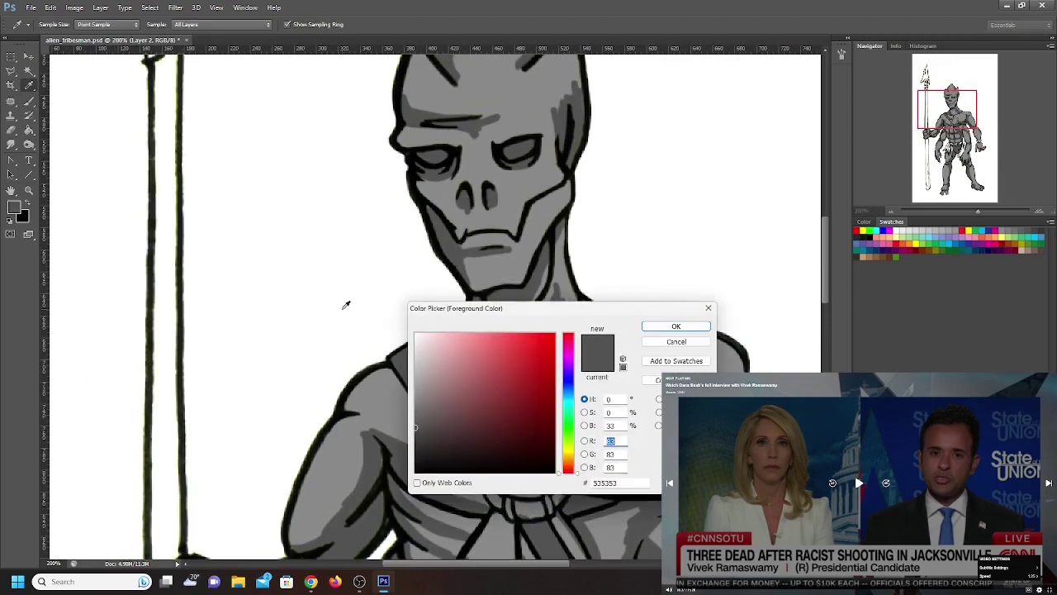
{"action": "left_click", "coordinate": [394, 439]}
{"action": "left_click", "coordinate": [676, 326]}
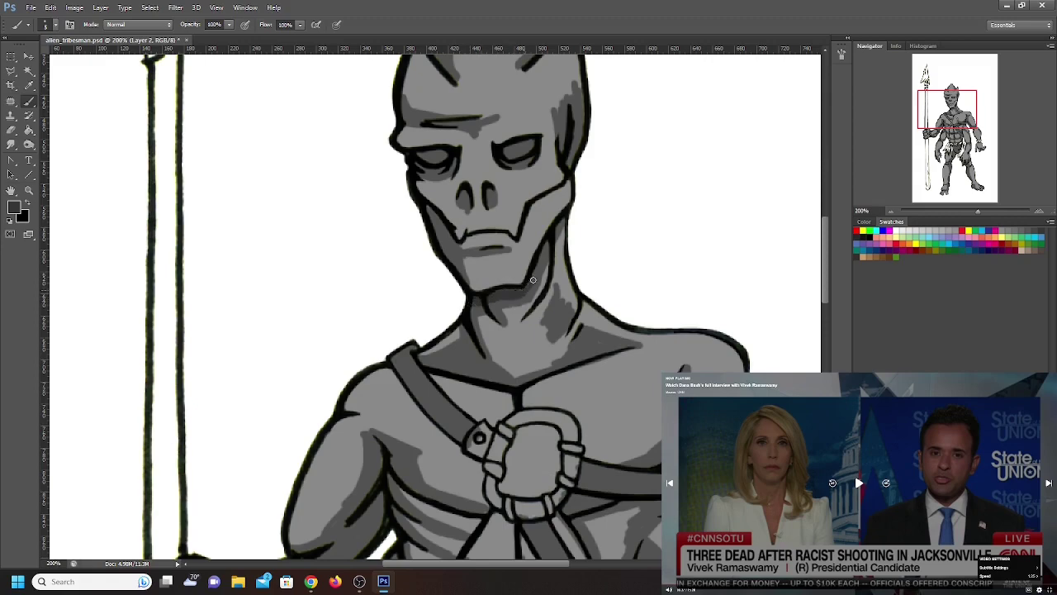
{"action": "scroll", "coordinate": [516, 291], "scroll_direction": "up", "scroll_amount": 3}
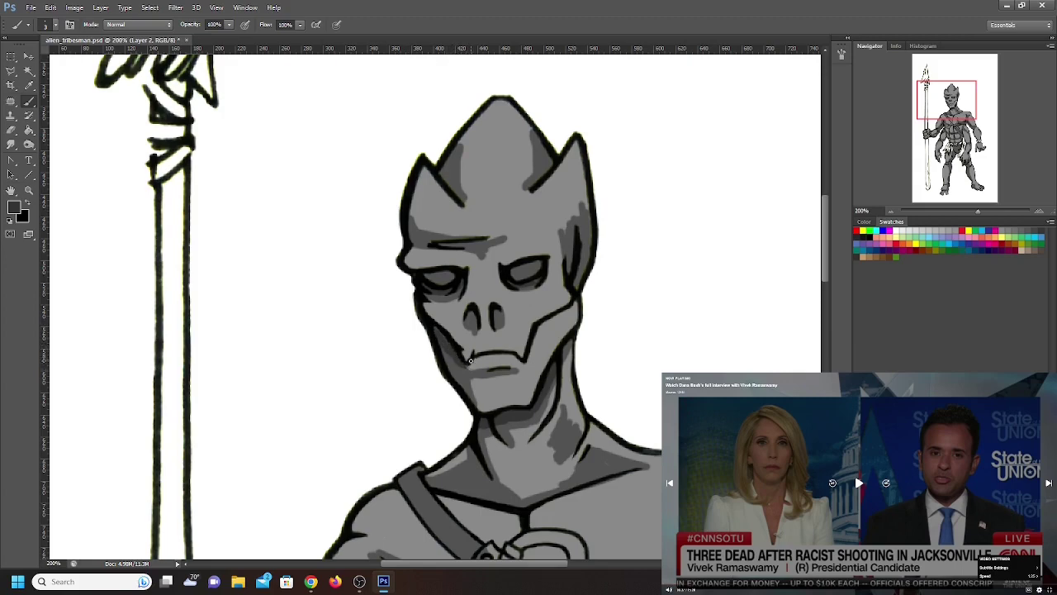
{"action": "mouse_move", "coordinate": [482, 357]}
{"action": "left_mouse_down"}
{"action": "mouse_move", "coordinate": [516, 355]}
{"action": "mouse_move", "coordinate": [491, 372]}
{"action": "left_mouse_up"}
{"action": "left_click_drag", "start_coordinate": [470, 373], "coordinate": [481, 373]}
Deepen the shadows around the eye sockets, at the side of the head and above the collarbones
{"action": "mouse_move", "coordinate": [412, 269]}
{"action": "left_mouse_down"}
{"action": "mouse_move", "coordinate": [406, 255]}
{"action": "mouse_move", "coordinate": [476, 261]}
{"action": "mouse_move", "coordinate": [440, 262]}
{"action": "left_mouse_up"}
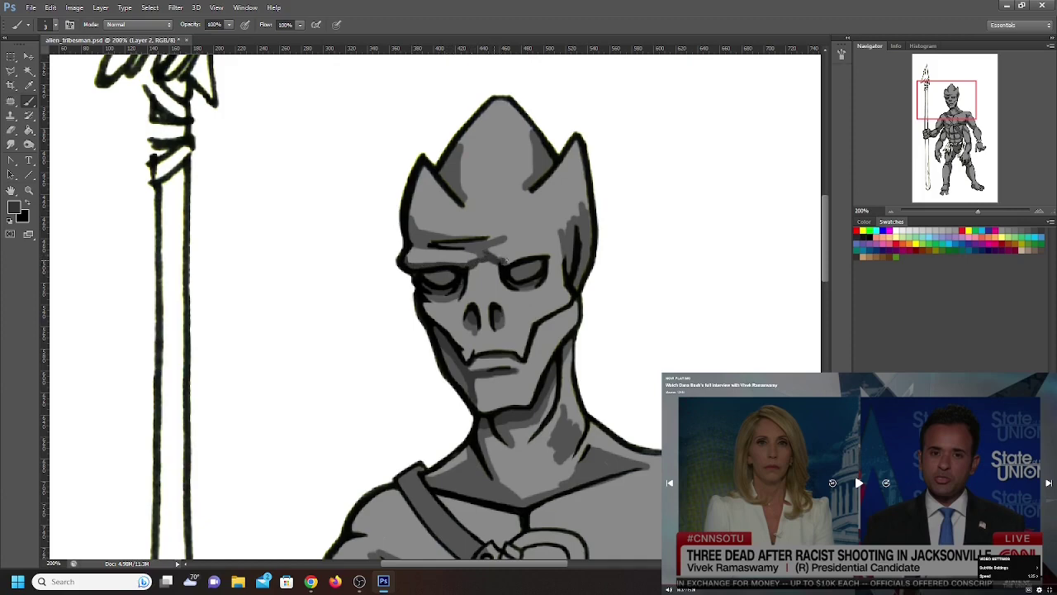
{"action": "mouse_move", "coordinate": [505, 260]}
{"action": "left_mouse_down"}
{"action": "mouse_move", "coordinate": [557, 250]}
{"action": "mouse_move", "coordinate": [547, 273]}
{"action": "mouse_move", "coordinate": [563, 256]}
{"action": "mouse_move", "coordinate": [564, 277]}
{"action": "mouse_move", "coordinate": [558, 252]}
{"action": "mouse_move", "coordinate": [562, 271]}
{"action": "mouse_move", "coordinate": [546, 256]}
{"action": "mouse_move", "coordinate": [561, 239]}
{"action": "mouse_move", "coordinate": [529, 241]}
{"action": "mouse_move", "coordinate": [526, 273]}
{"action": "mouse_move", "coordinate": [574, 258]}
{"action": "mouse_move", "coordinate": [563, 243]}
{"action": "mouse_move", "coordinate": [566, 270]}
{"action": "mouse_move", "coordinate": [578, 269]}
{"action": "left_mouse_up"}
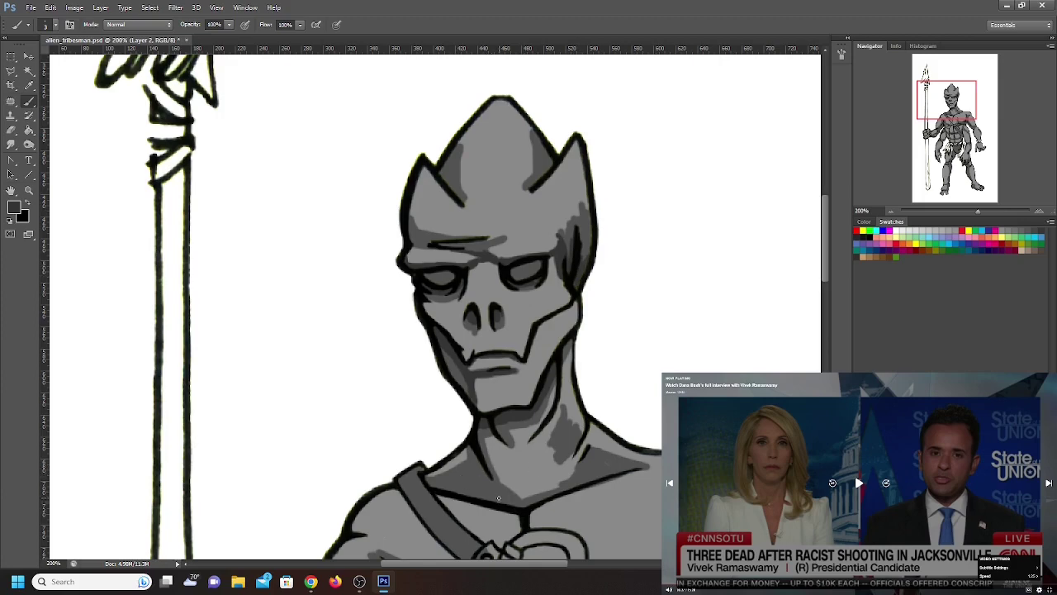
{"action": "mouse_move", "coordinate": [499, 498]}
{"action": "left_mouse_down"}
{"action": "mouse_move", "coordinate": [508, 500]}
{"action": "mouse_move", "coordinate": [467, 492]}
{"action": "mouse_move", "coordinate": [509, 496]}
{"action": "mouse_move", "coordinate": [488, 473]}
{"action": "left_mouse_up"}
{"action": "left_click_drag", "start_coordinate": [528, 500], "coordinate": [552, 493]}
Play the overlaid interview video briefly and pause it, and darken the forehead edge and brow creases with the darker grey
{"action": "left_click", "coordinate": [859, 482]}
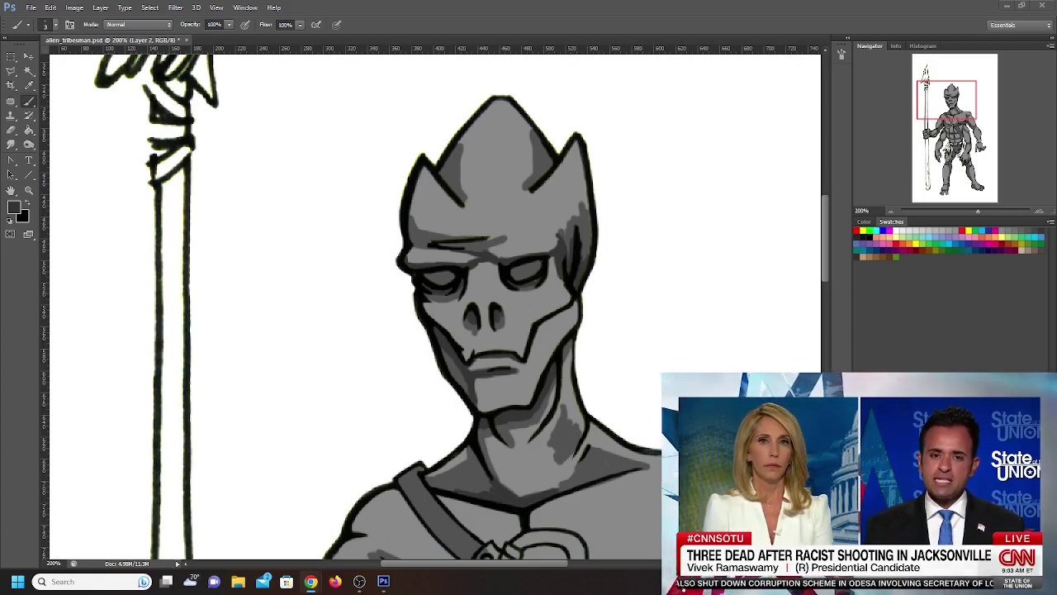
{"action": "mouse_move", "coordinate": [739, 542]}
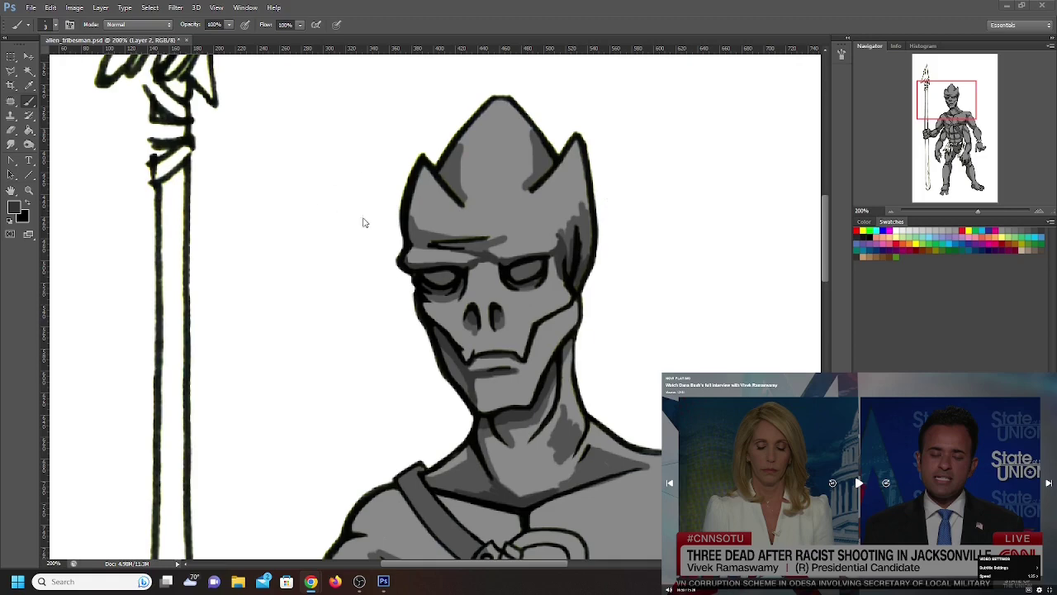
{"action": "left_click", "coordinate": [413, 240]}
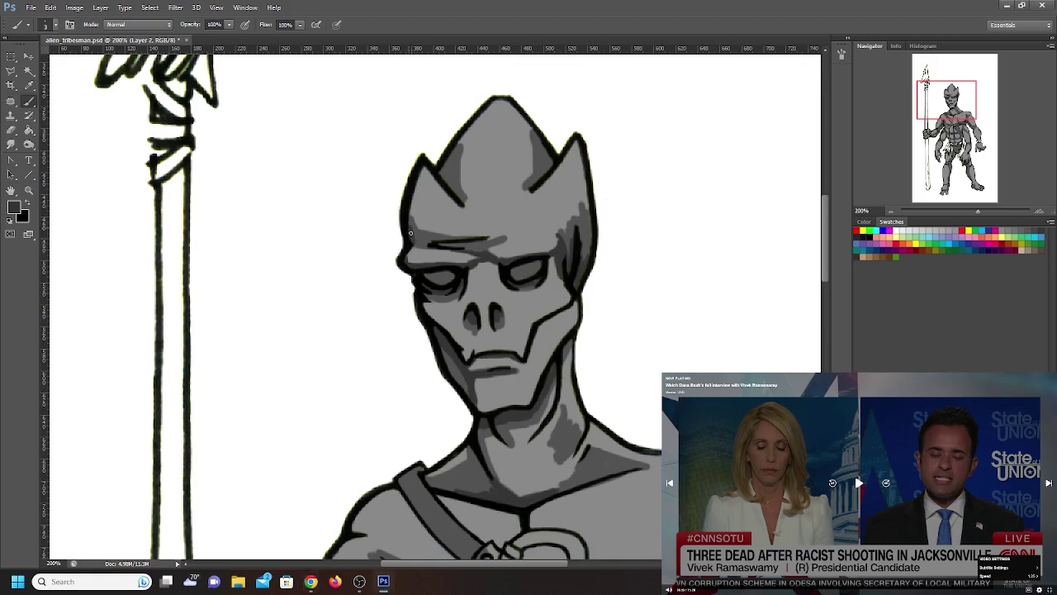
{"action": "mouse_move", "coordinate": [410, 215]}
{"action": "left_mouse_down"}
{"action": "mouse_move", "coordinate": [423, 247]}
{"action": "mouse_move", "coordinate": [483, 253]}
{"action": "left_mouse_up"}
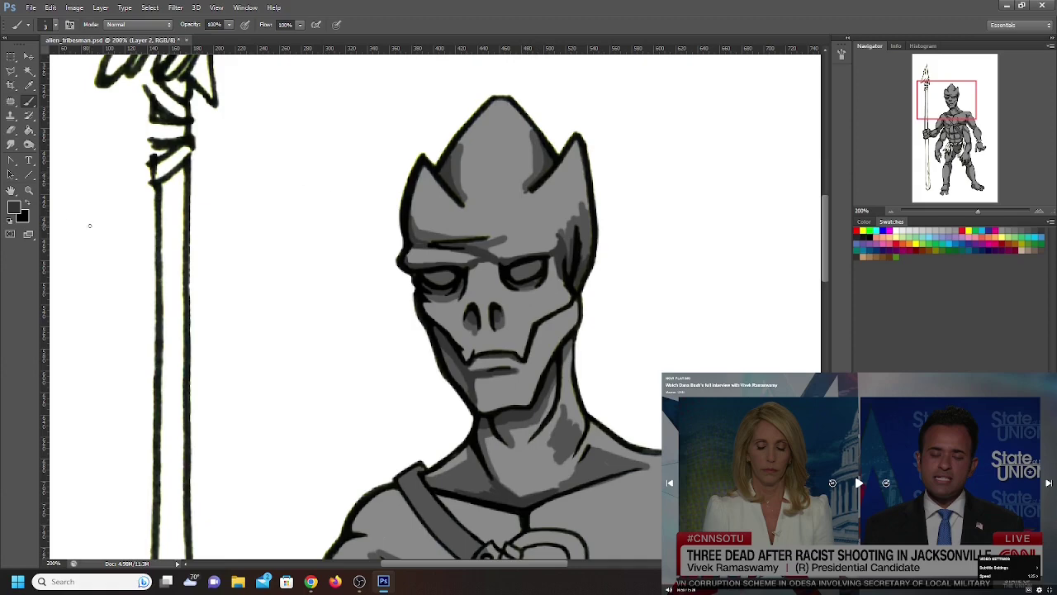
Choose a light grey and paint highlights along both brow ridges
{"action": "left_click", "coordinate": [15, 208]}
{"action": "left_click", "coordinate": [514, 177]}
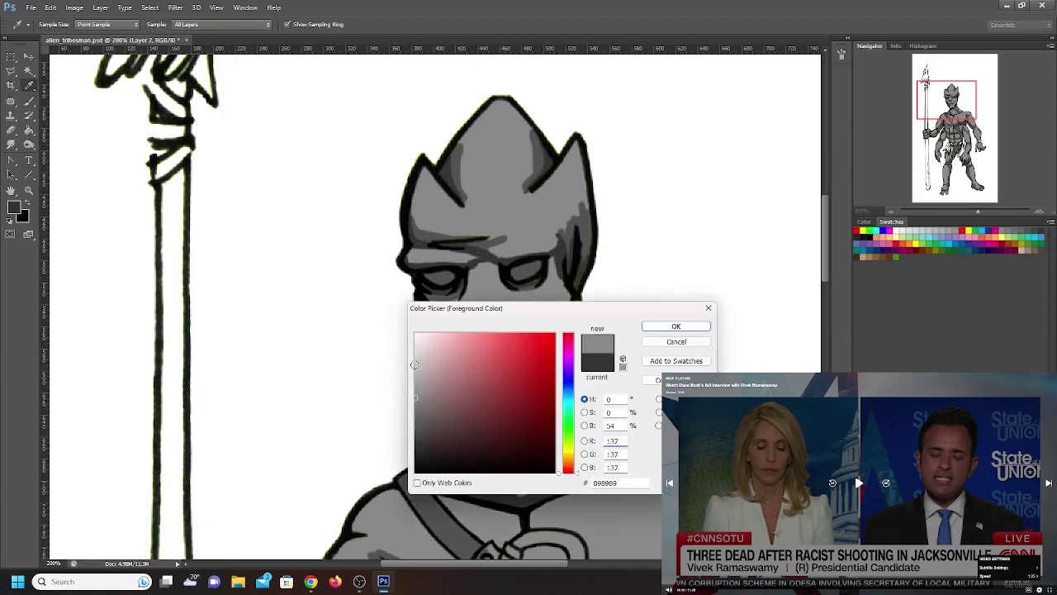
{"action": "left_click", "coordinate": [676, 327]}
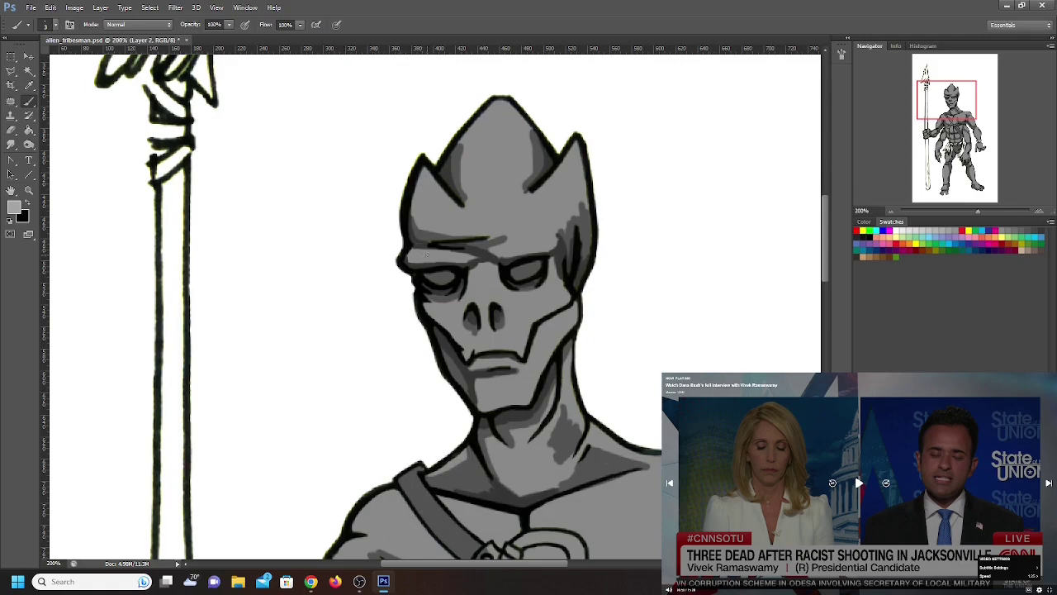
{"action": "left_click_drag", "start_coordinate": [439, 251], "coordinate": [434, 253]}
{"action": "left_click_drag", "start_coordinate": [423, 251], "coordinate": [441, 252]}
{"action": "mouse_move", "coordinate": [506, 245]}
{"action": "left_mouse_down"}
{"action": "mouse_move", "coordinate": [549, 241]}
{"action": "mouse_move", "coordinate": [518, 247]}
{"action": "mouse_move", "coordinate": [533, 248]}
{"action": "left_mouse_up"}
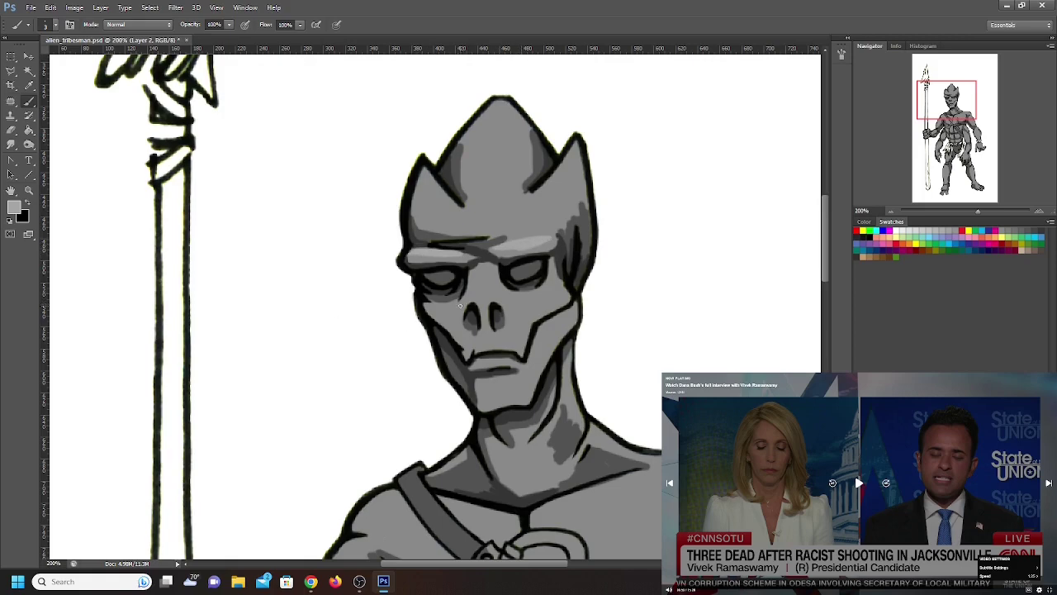
Paint light grey highlights below the eyes, on the nose bridge, the upper lip and the chin
{"action": "mouse_move", "coordinate": [460, 306]}
{"action": "left_mouse_down"}
{"action": "mouse_move", "coordinate": [478, 282]}
{"action": "mouse_move", "coordinate": [479, 295]}
{"action": "mouse_move", "coordinate": [514, 301]}
{"action": "mouse_move", "coordinate": [502, 289]}
{"action": "mouse_move", "coordinate": [439, 306]}
{"action": "left_mouse_up"}
{"action": "mouse_move", "coordinate": [512, 296]}
{"action": "left_mouse_down"}
{"action": "mouse_move", "coordinate": [537, 293]}
{"action": "mouse_move", "coordinate": [479, 286]}
{"action": "mouse_move", "coordinate": [489, 284]}
{"action": "left_mouse_up"}
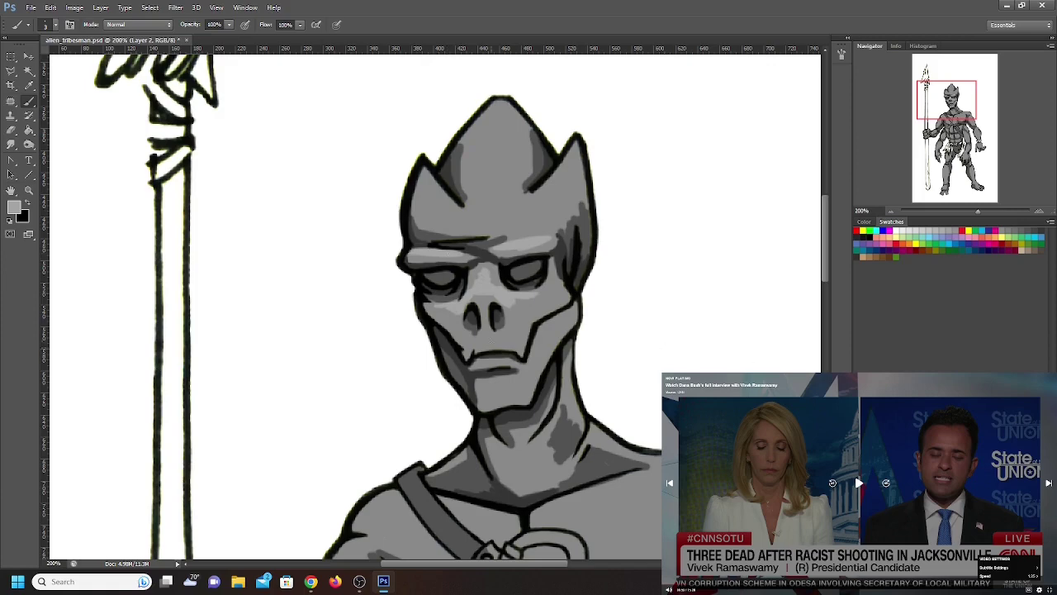
{"action": "mouse_move", "coordinate": [484, 360]}
{"action": "left_mouse_down"}
{"action": "mouse_move", "coordinate": [503, 358]}
{"action": "mouse_move", "coordinate": [506, 381]}
{"action": "mouse_move", "coordinate": [496, 380]}
{"action": "left_mouse_up"}
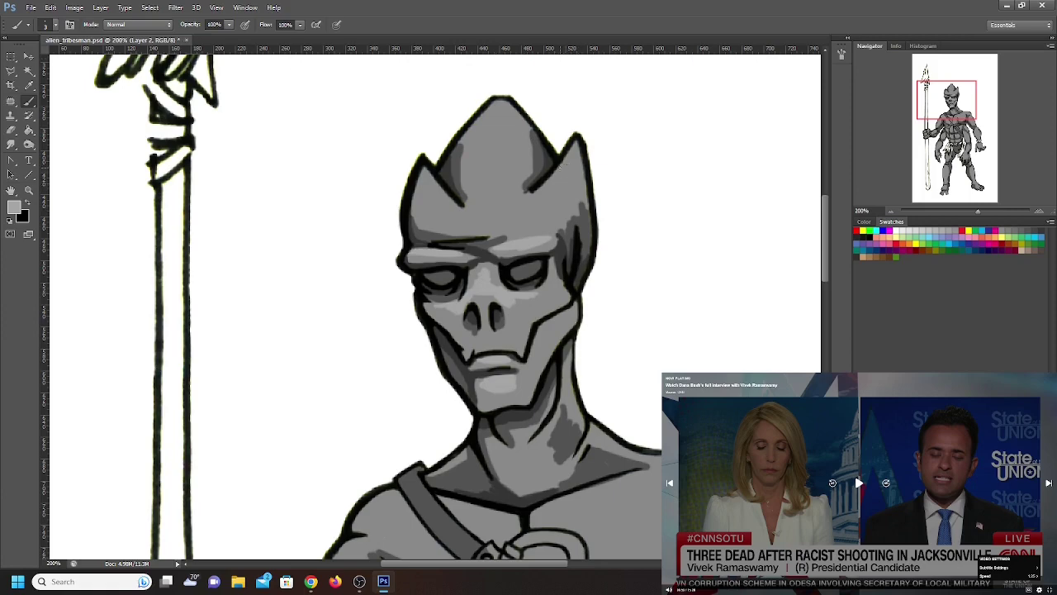
Hatch light grey highlights on both side horns and the central dome of the head
{"action": "mouse_move", "coordinate": [562, 165]}
{"action": "left_mouse_down"}
{"action": "mouse_move", "coordinate": [581, 182]}
{"action": "mouse_move", "coordinate": [558, 178]}
{"action": "mouse_move", "coordinate": [564, 196]}
{"action": "left_mouse_up"}
{"action": "mouse_move", "coordinate": [428, 174]}
{"action": "left_mouse_down"}
{"action": "mouse_move", "coordinate": [441, 191]}
{"action": "mouse_move", "coordinate": [420, 191]}
{"action": "mouse_move", "coordinate": [421, 177]}
{"action": "mouse_move", "coordinate": [427, 206]}
{"action": "mouse_move", "coordinate": [450, 209]}
{"action": "left_mouse_up"}
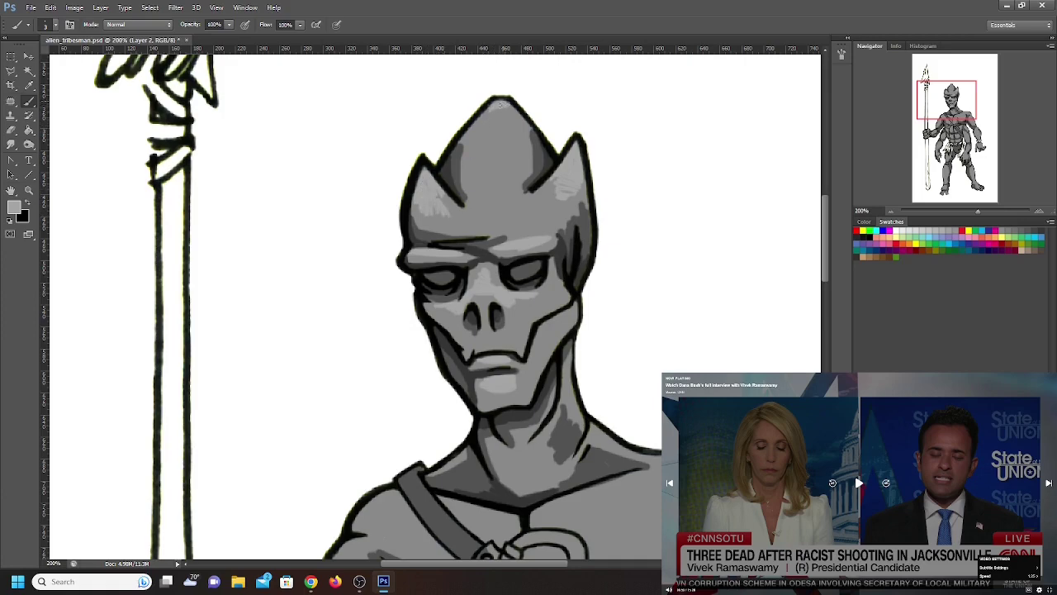
{"action": "mouse_move", "coordinate": [499, 104]}
{"action": "left_mouse_down"}
{"action": "mouse_move", "coordinate": [505, 117]}
{"action": "mouse_move", "coordinate": [487, 126]}
{"action": "mouse_move", "coordinate": [513, 120]}
{"action": "mouse_move", "coordinate": [478, 159]}
{"action": "mouse_move", "coordinate": [504, 148]}
{"action": "mouse_move", "coordinate": [483, 164]}
{"action": "left_mouse_up"}
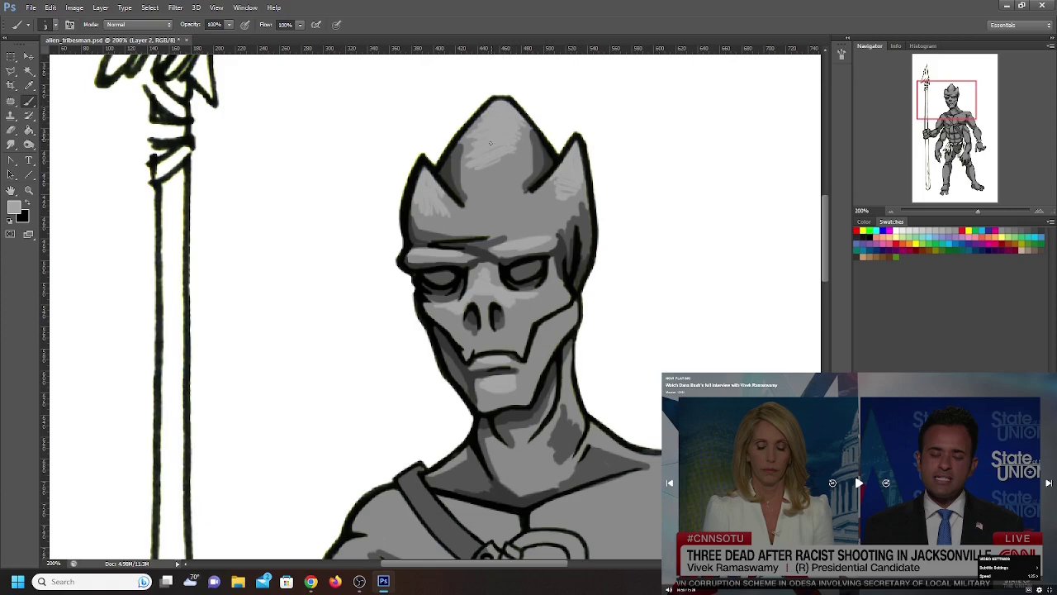
{"action": "left_click_drag", "start_coordinate": [508, 156], "coordinate": [490, 190]}
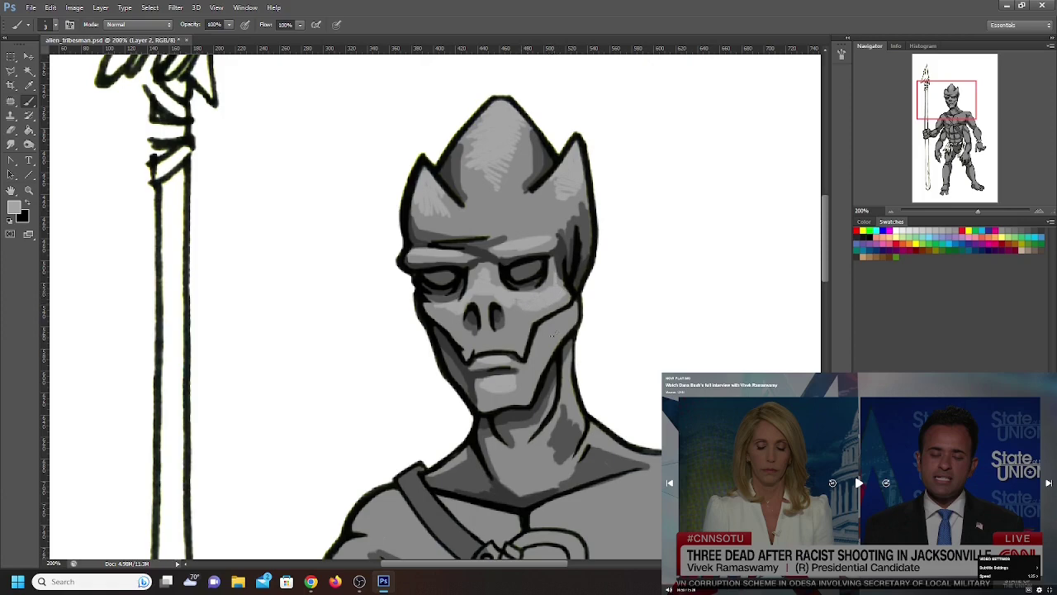
Add light grey highlights along the jaw hinge beside the mouth
{"action": "left_click_drag", "start_coordinate": [552, 335], "coordinate": [569, 323]}
{"action": "left_click_drag", "start_coordinate": [536, 359], "coordinate": [539, 363]}
{"action": "left_click_drag", "start_coordinate": [558, 328], "coordinate": [566, 317]}
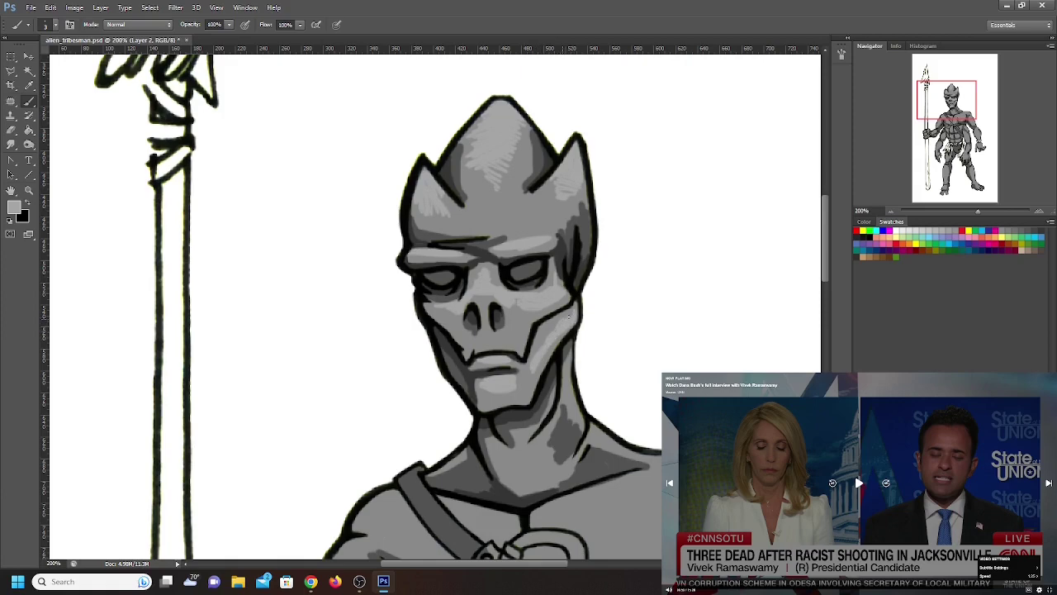
Blend the highlights and shadows across the head, face and neck with the Smudge tool at 75% strength
{"action": "key", "text": "r"}
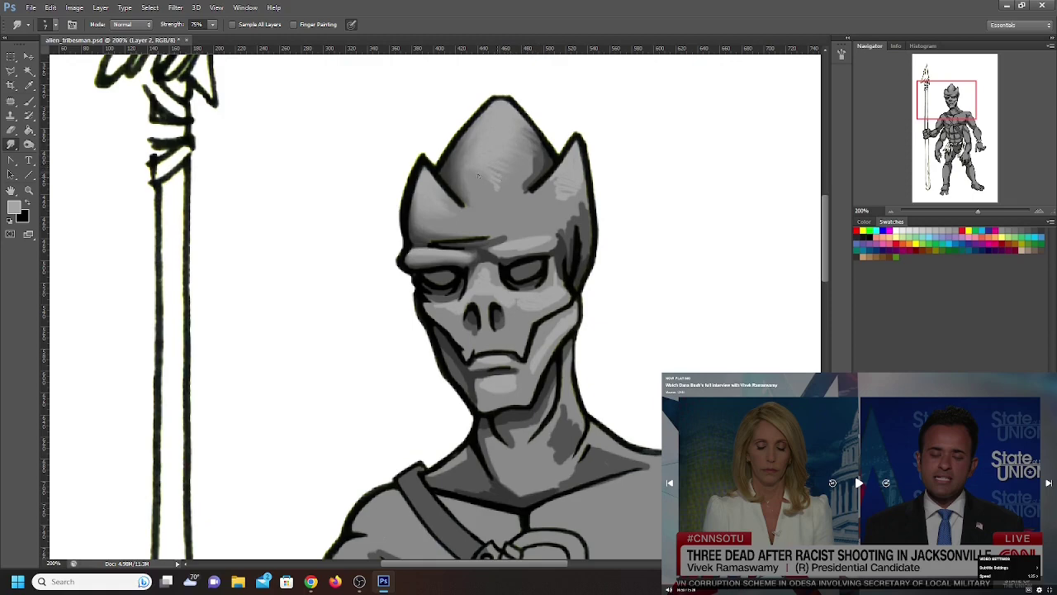
{"action": "left_click_drag", "start_coordinate": [541, 139], "coordinate": [513, 198]}
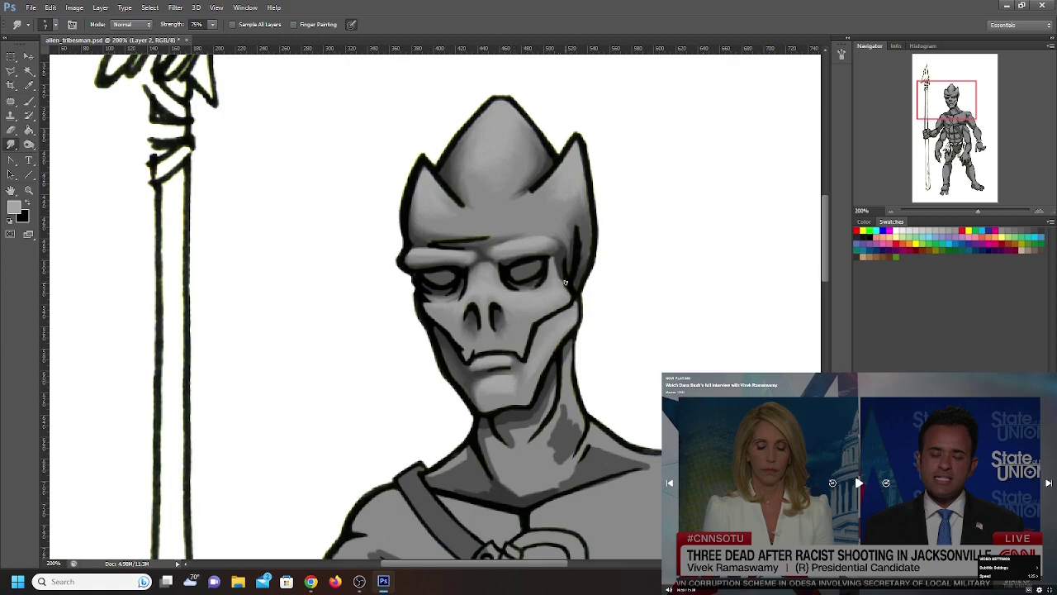
{"action": "mouse_move", "coordinate": [555, 257]}
{"action": "left_mouse_down"}
{"action": "mouse_move", "coordinate": [561, 293]}
{"action": "mouse_move", "coordinate": [558, 264]}
{"action": "mouse_move", "coordinate": [551, 284]}
{"action": "mouse_move", "coordinate": [555, 259]}
{"action": "mouse_move", "coordinate": [564, 307]}
{"action": "left_mouse_up"}
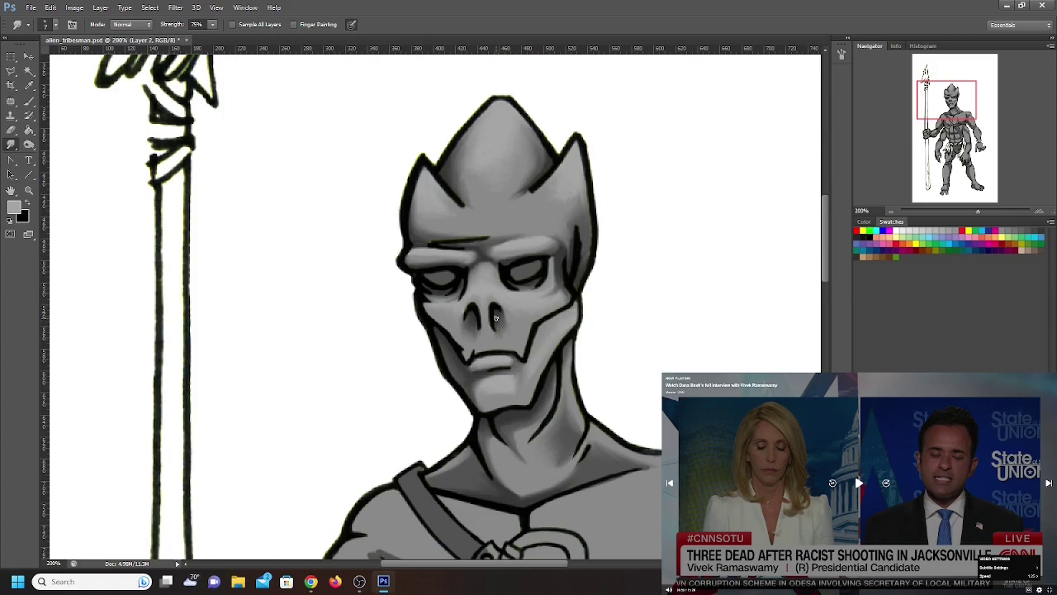
Replace the black colour with dark grey 424242, and return to the Brush tool with light grey as the foreground colour
{"action": "left_click", "coordinate": [26, 201]}
{"action": "left_click", "coordinate": [12, 206]}
{"action": "left_click", "coordinate": [417, 434]}
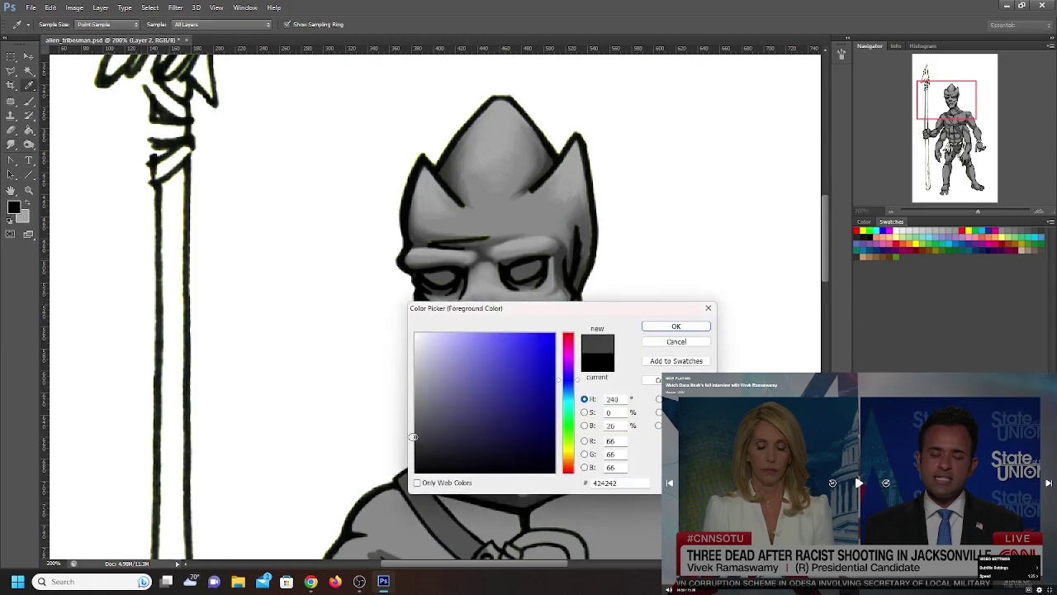
{"action": "left_click", "coordinate": [675, 327]}
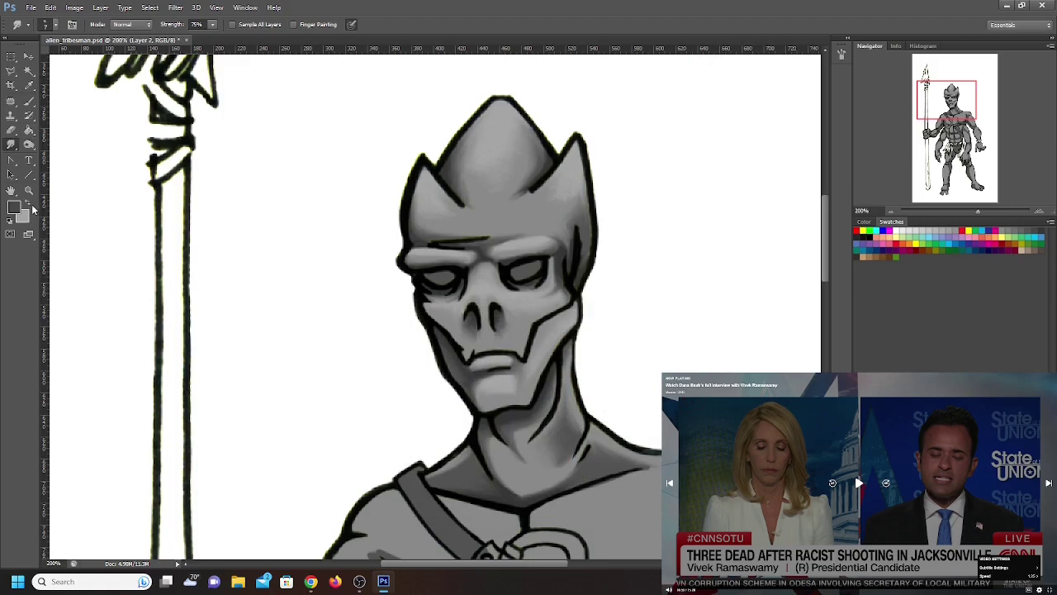
{"action": "left_click", "coordinate": [29, 101]}
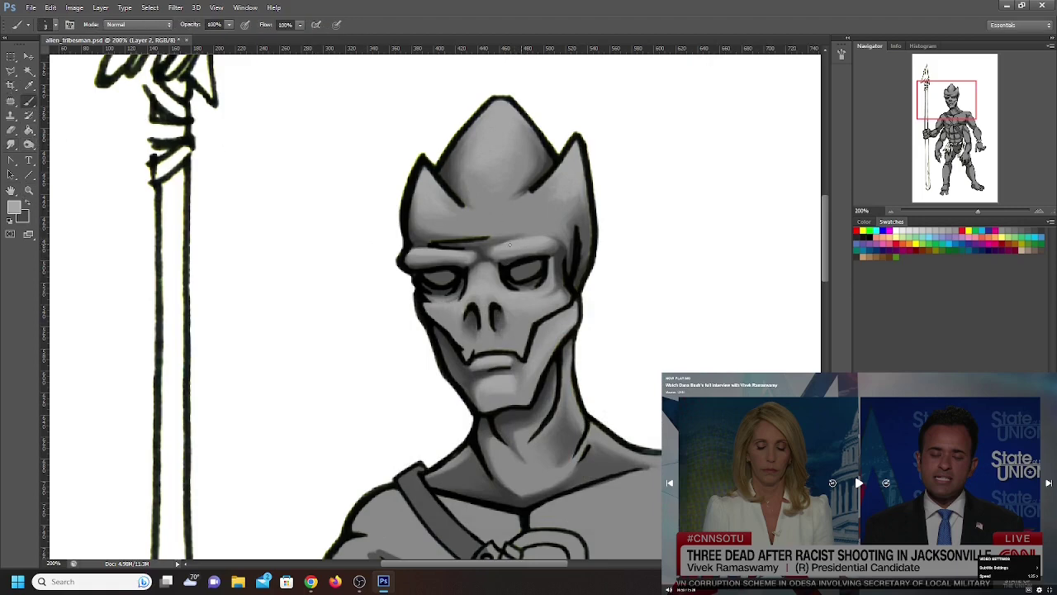
Set the foreground to light grey cbcbcb, paint highlights on the brows, nose bridge, cheeks and lower lip, and blend them with the Smudge tool
{"action": "left_click", "coordinate": [13, 208]}
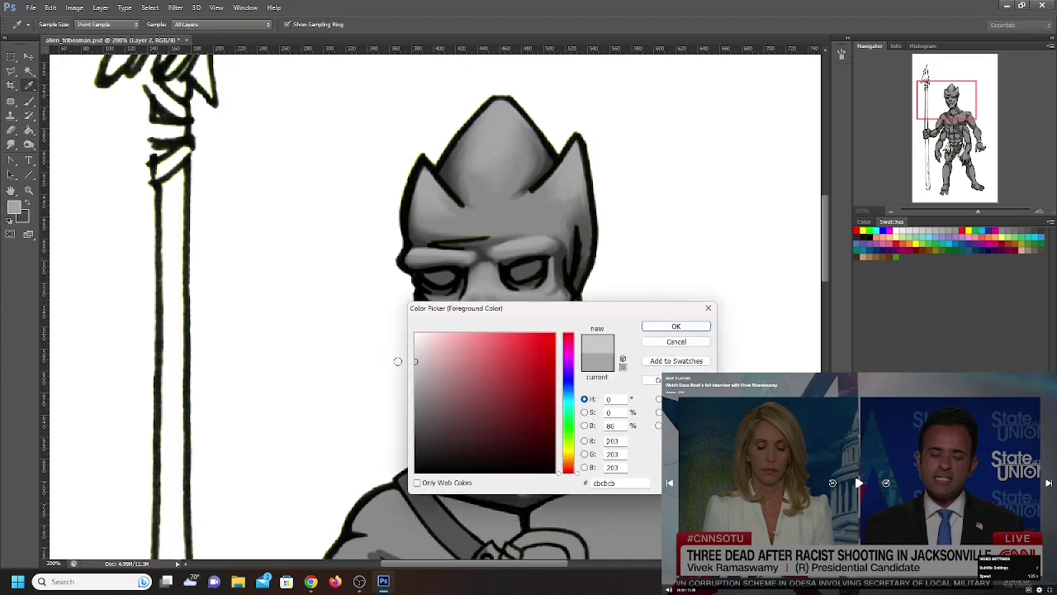
{"action": "left_click", "coordinate": [676, 326]}
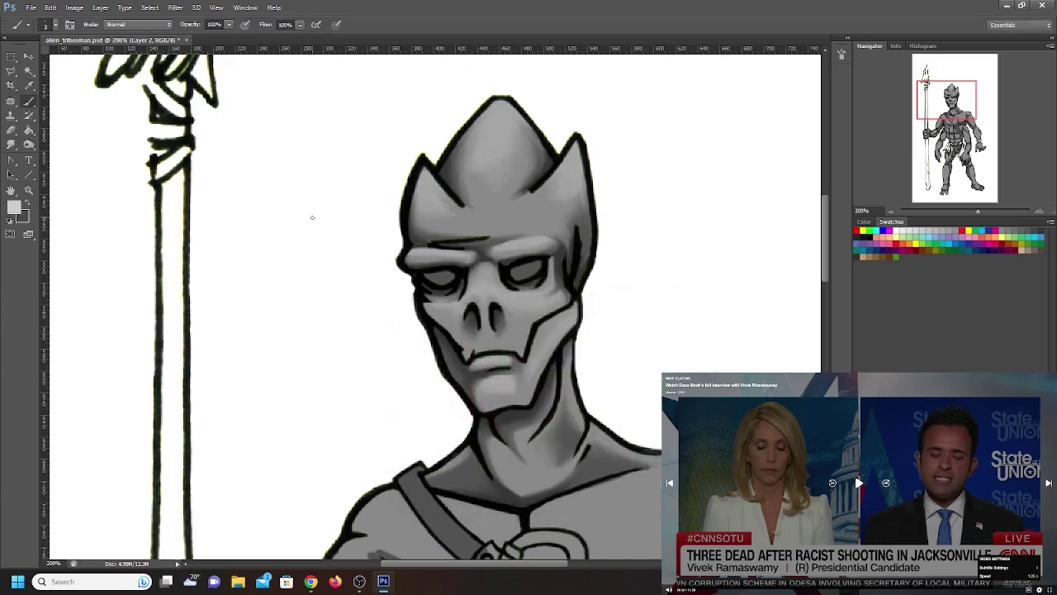
{"action": "left_click_drag", "start_coordinate": [427, 253], "coordinate": [533, 241]}
{"action": "mouse_move", "coordinate": [479, 282]}
{"action": "left_mouse_down"}
{"action": "mouse_move", "coordinate": [416, 303]}
{"action": "mouse_move", "coordinate": [442, 304]}
{"action": "left_mouse_up"}
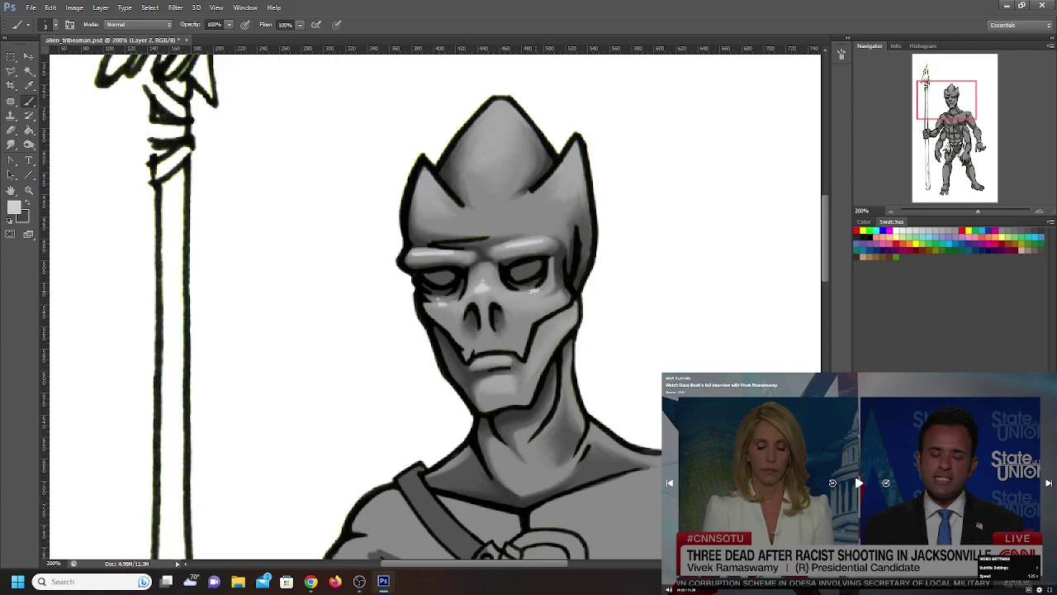
{"action": "left_click_drag", "start_coordinate": [559, 298], "coordinate": [553, 301]}
{"action": "left_click_drag", "start_coordinate": [494, 357], "coordinate": [506, 358]}
{"action": "left_click", "coordinate": [11, 144]}
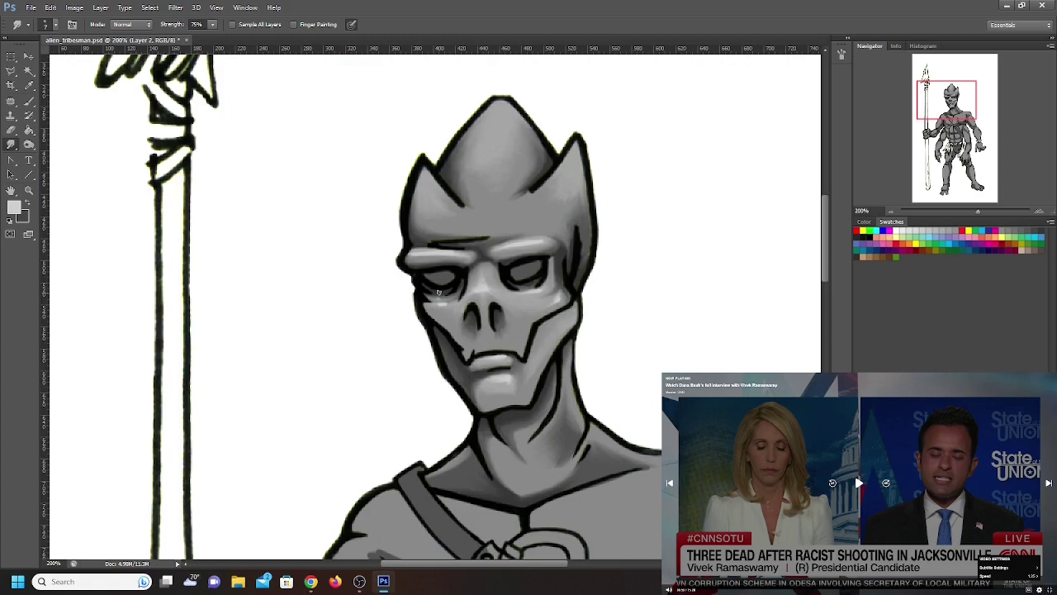
{"action": "left_click", "coordinate": [859, 484]}
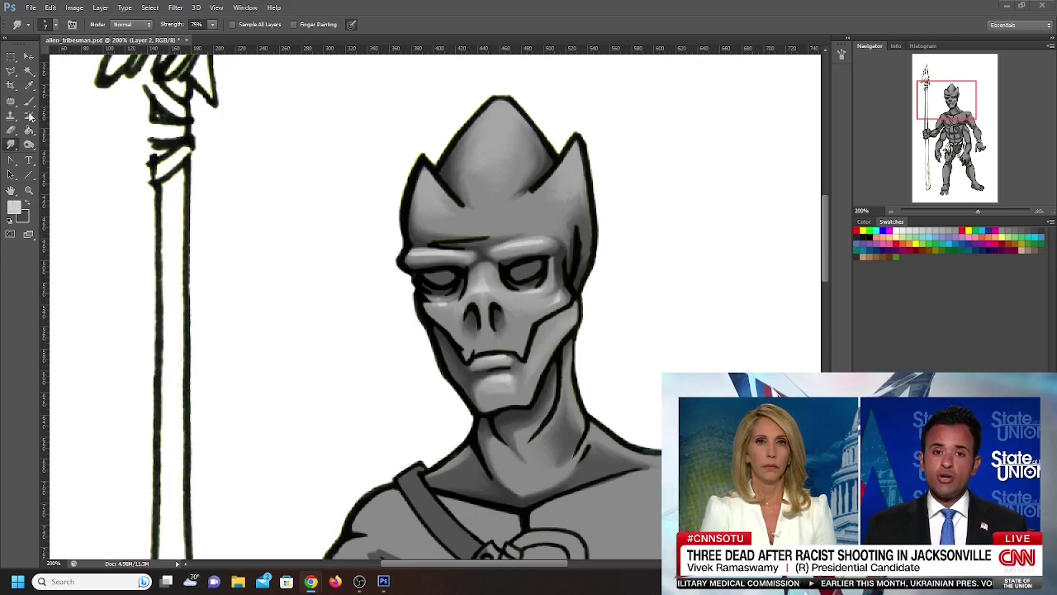
Add light grey highlights to the tips of both horns and the central dome and beside the eye, and smudge them smooth
{"action": "key", "text": "b"}
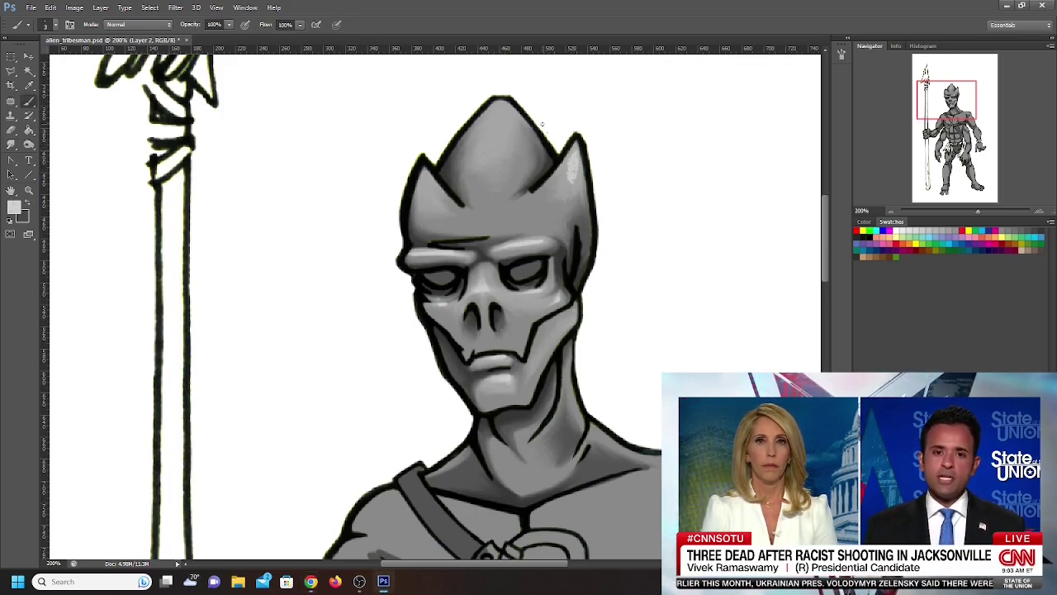
{"action": "left_click_drag", "start_coordinate": [498, 105], "coordinate": [505, 112]}
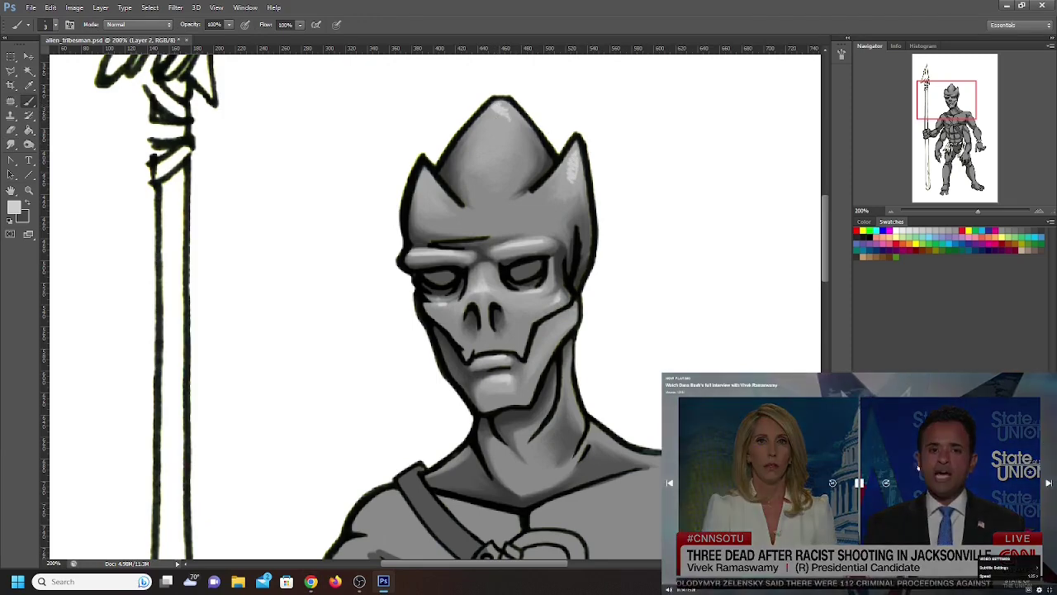
{"action": "left_click", "coordinate": [857, 488]}
{"action": "left_click", "coordinate": [859, 482]}
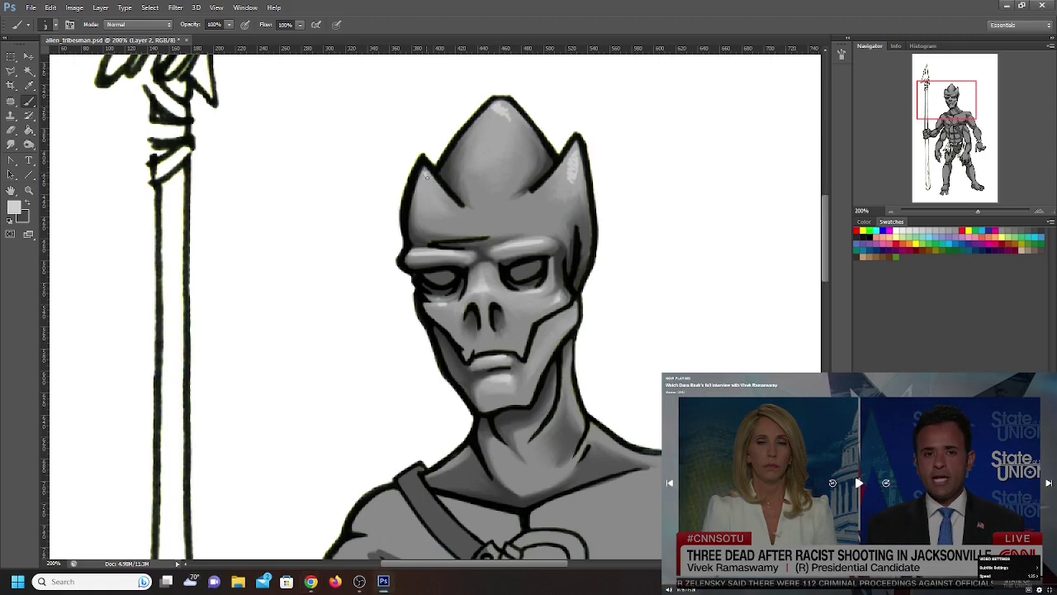
{"action": "left_click_drag", "start_coordinate": [424, 176], "coordinate": [428, 174]}
{"action": "left_click", "coordinate": [11, 145]}
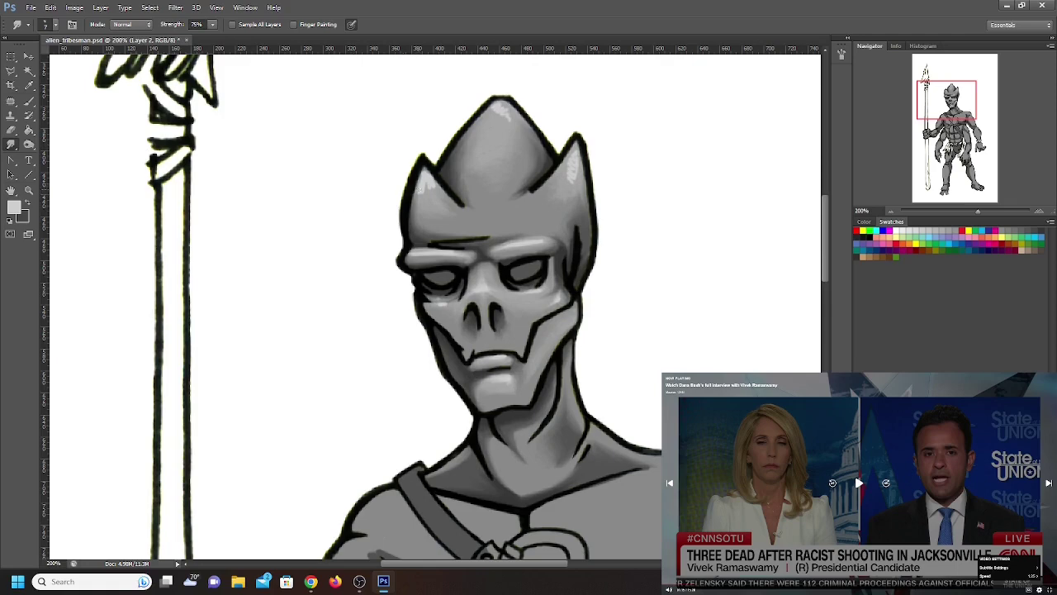
{"action": "mouse_move", "coordinate": [422, 178]}
{"action": "left_mouse_down"}
{"action": "mouse_move", "coordinate": [415, 194]}
{"action": "mouse_move", "coordinate": [420, 185]}
{"action": "mouse_move", "coordinate": [425, 197]}
{"action": "left_mouse_up"}
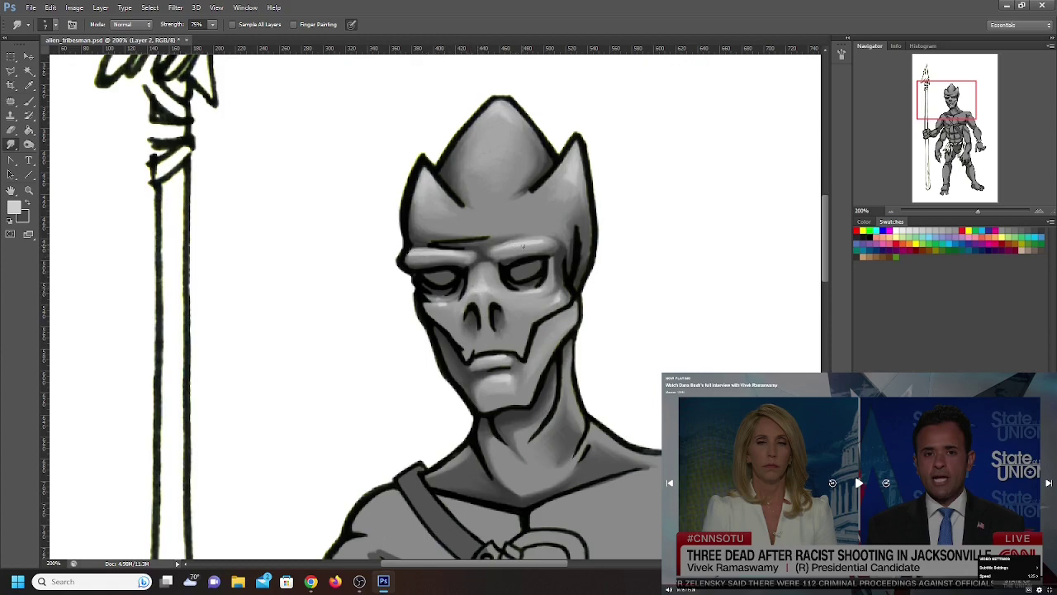
{"action": "left_click", "coordinate": [29, 101]}
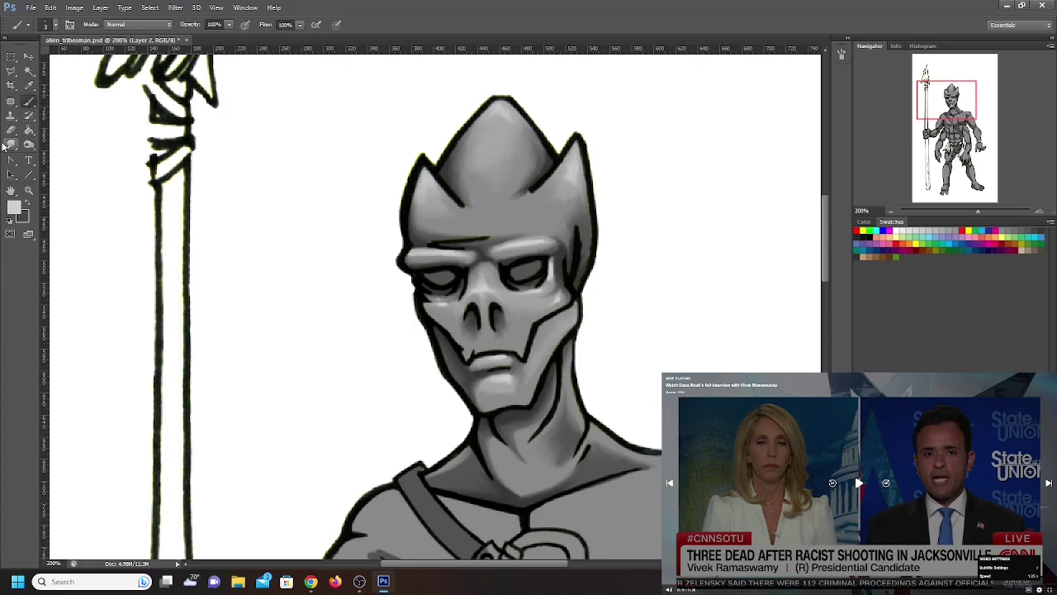
{"action": "left_click", "coordinate": [12, 145]}
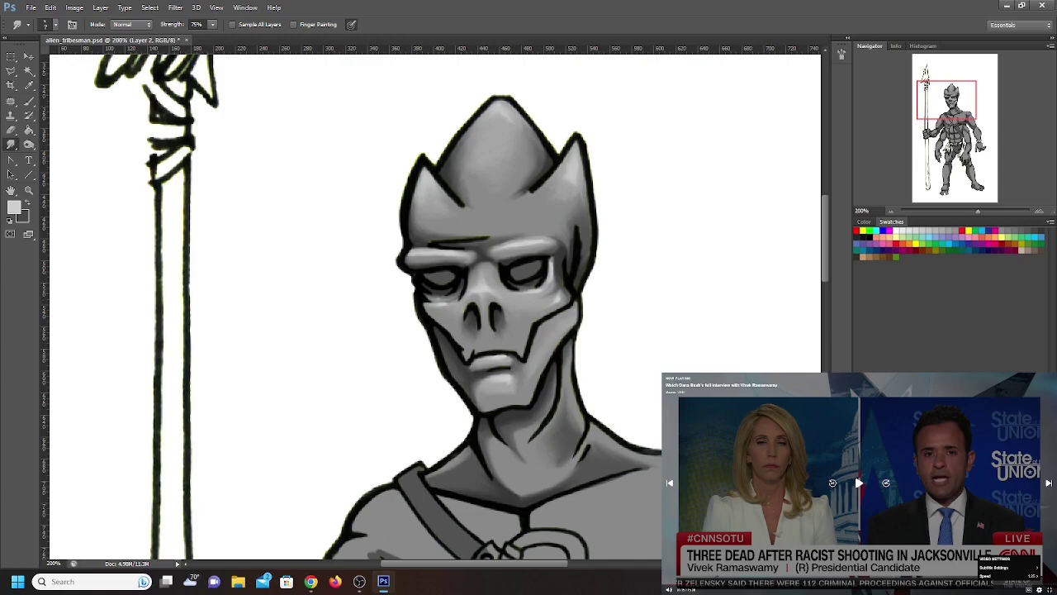
Paint dark grey shadows along the neck muscle and collar, and blend them with the Smudge tool
{"action": "key", "text": "b"}
{"action": "key", "text": "x"}
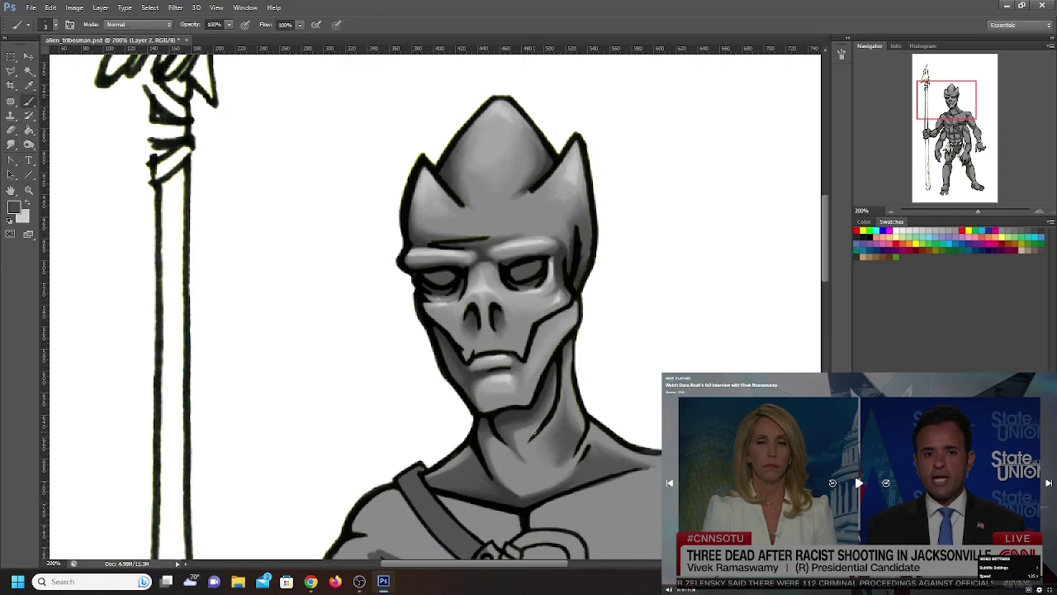
{"action": "mouse_move", "coordinate": [587, 452]}
{"action": "left_mouse_down"}
{"action": "mouse_move", "coordinate": [631, 463]}
{"action": "mouse_move", "coordinate": [524, 444]}
{"action": "mouse_move", "coordinate": [575, 436]}
{"action": "mouse_move", "coordinate": [574, 420]}
{"action": "mouse_move", "coordinate": [574, 443]}
{"action": "mouse_move", "coordinate": [563, 390]}
{"action": "mouse_move", "coordinate": [556, 415]}
{"action": "left_mouse_up"}
{"action": "left_click", "coordinate": [10, 143]}
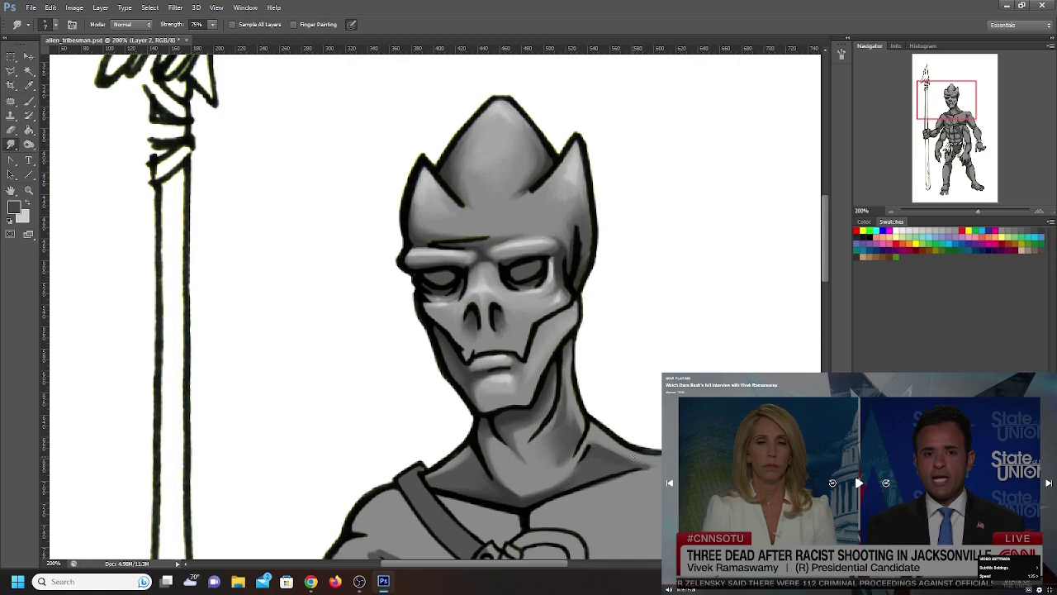
Paint light grey highlights on the jaw hinge, the side of the neck and the throat, and smudge them into the shading
{"action": "left_click", "coordinate": [24, 203]}
{"action": "left_click", "coordinate": [29, 100]}
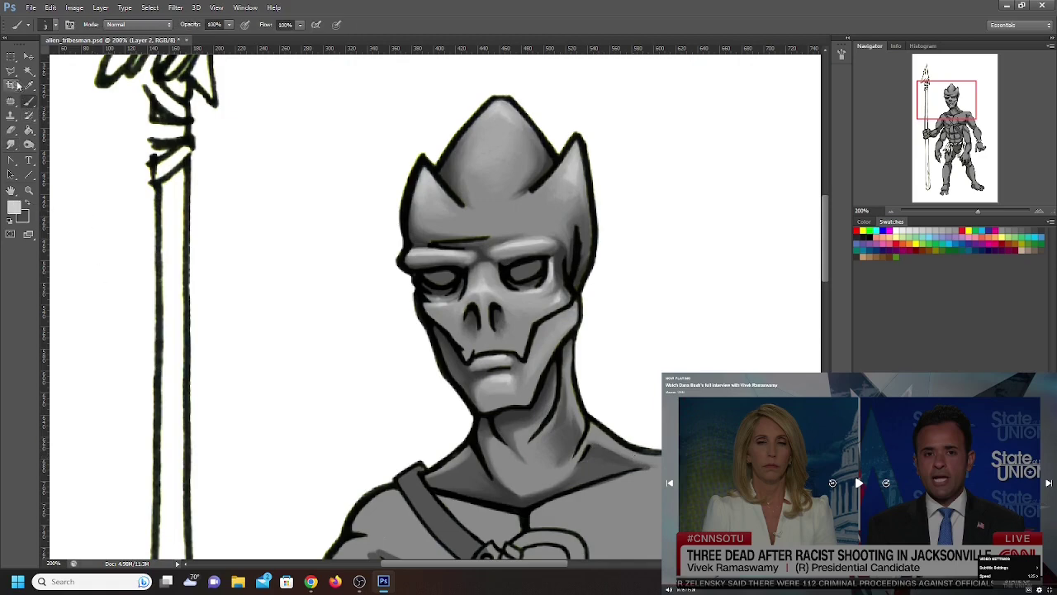
{"action": "left_click_drag", "start_coordinate": [575, 313], "coordinate": [562, 329]}
{"action": "mouse_move", "coordinate": [569, 367]}
{"action": "left_mouse_down"}
{"action": "mouse_move", "coordinate": [573, 404]}
{"action": "mouse_move", "coordinate": [611, 439]}
{"action": "left_mouse_up"}
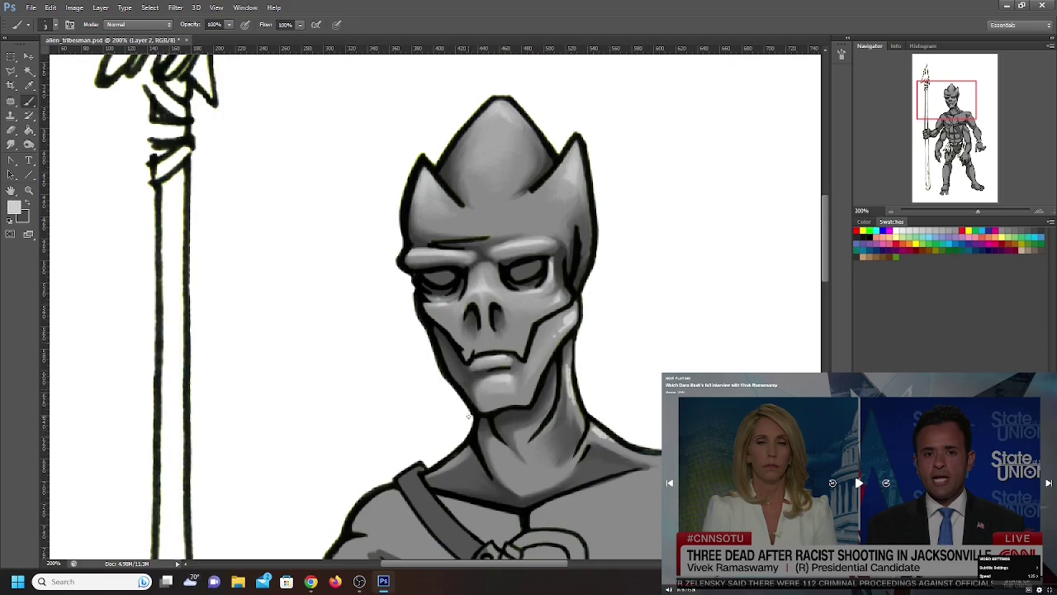
{"action": "left_click_drag", "start_coordinate": [520, 479], "coordinate": [518, 464]}
{"action": "left_click", "coordinate": [11, 145]}
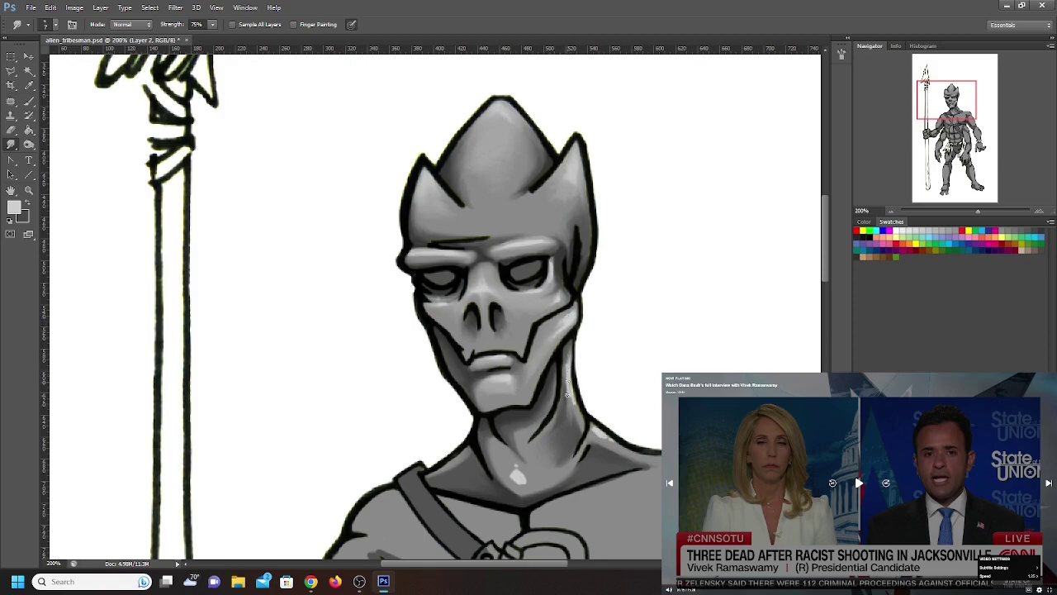
{"action": "mouse_move", "coordinate": [566, 394]}
{"action": "left_mouse_down"}
{"action": "mouse_move", "coordinate": [573, 418]}
{"action": "mouse_move", "coordinate": [568, 408]}
{"action": "left_mouse_up"}
{"action": "mouse_move", "coordinate": [508, 474]}
{"action": "left_mouse_down"}
{"action": "mouse_move", "coordinate": [518, 466]}
{"action": "mouse_move", "coordinate": [520, 483]}
{"action": "left_mouse_up"}
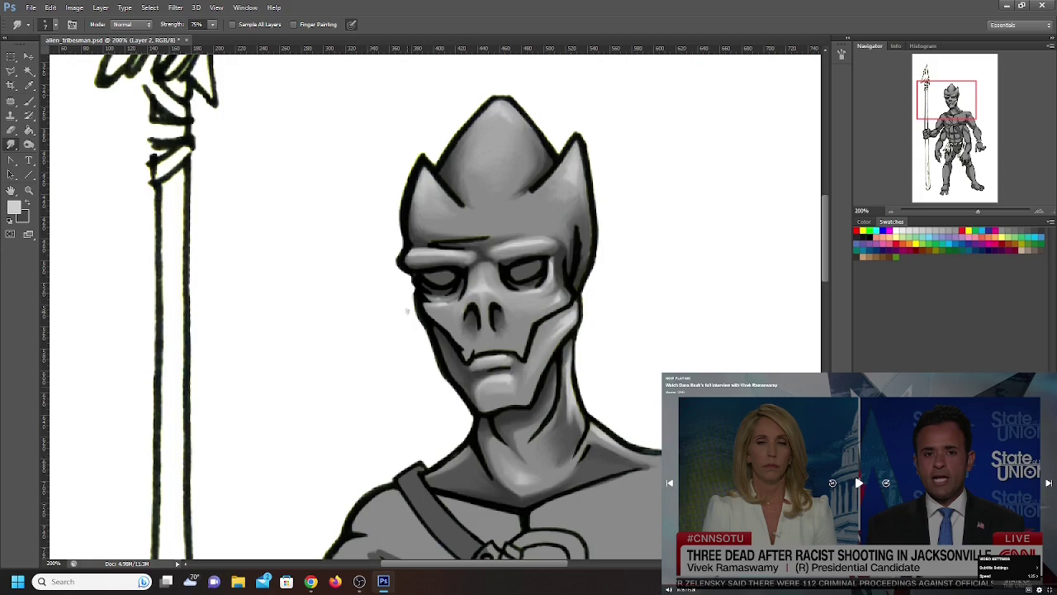
{"action": "key", "text": "b"}
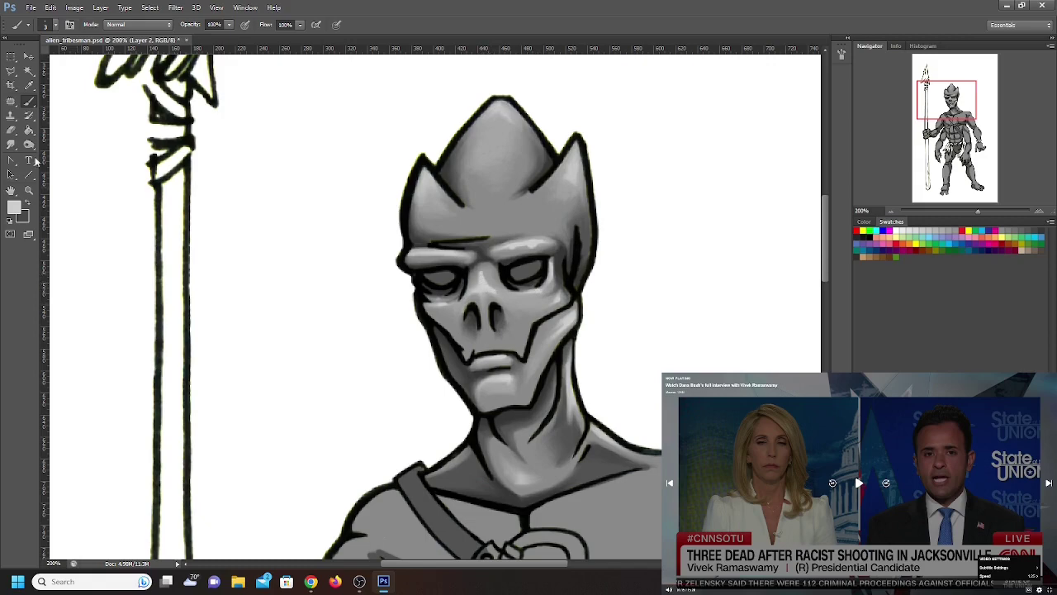
{"action": "left_click", "coordinate": [11, 144]}
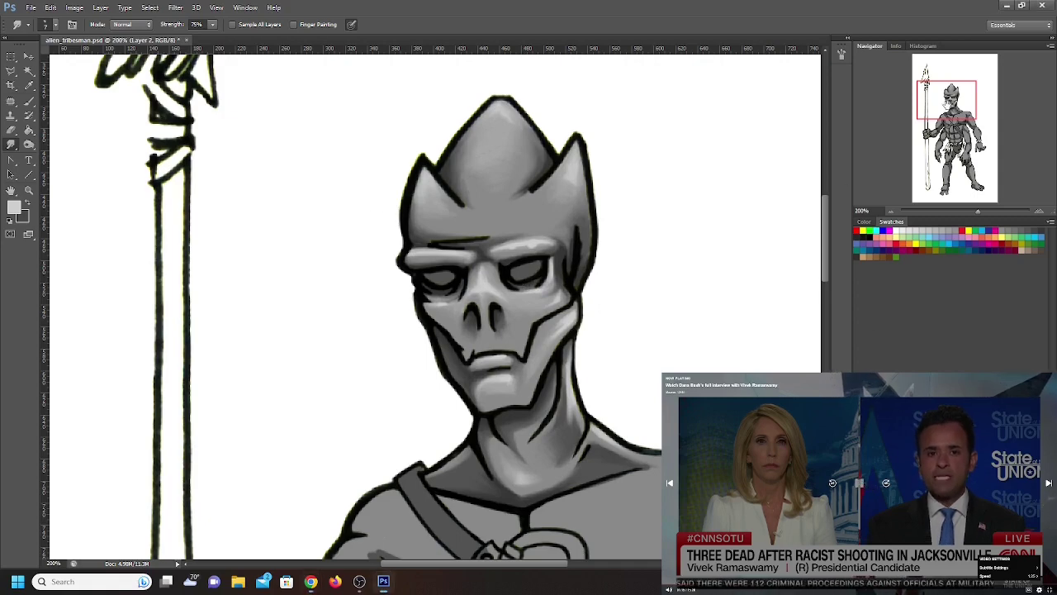
Choose a darker grey foreground colour and brush deeper shadows under the chest muscles and along the armpit and shoulder crease
{"action": "left_click_drag", "start_coordinate": [454, 242], "coordinate": [347, 99]}
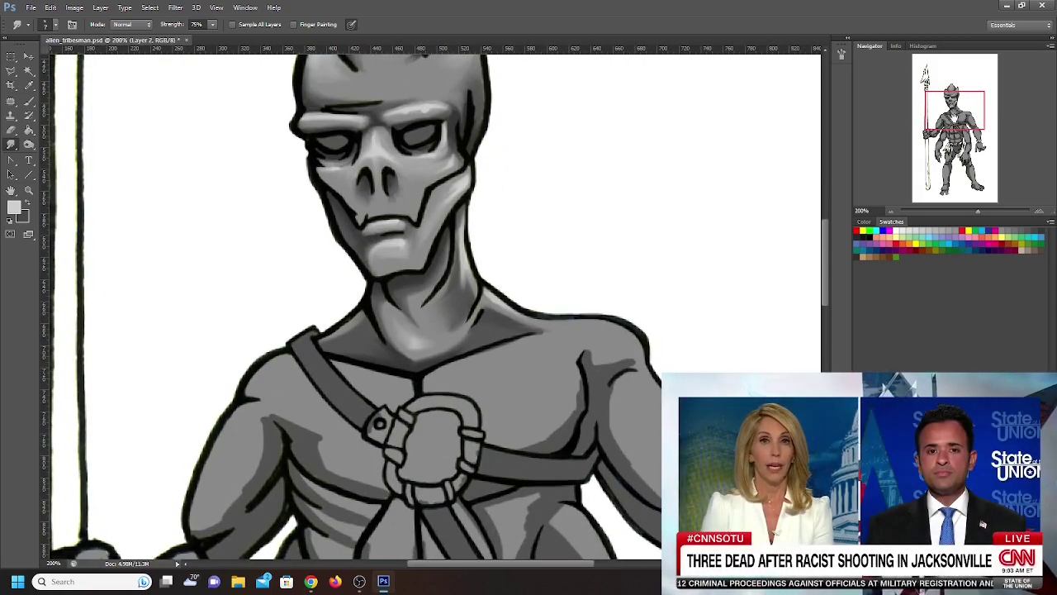
{"action": "left_click_drag", "start_coordinate": [397, 248], "coordinate": [425, 184]}
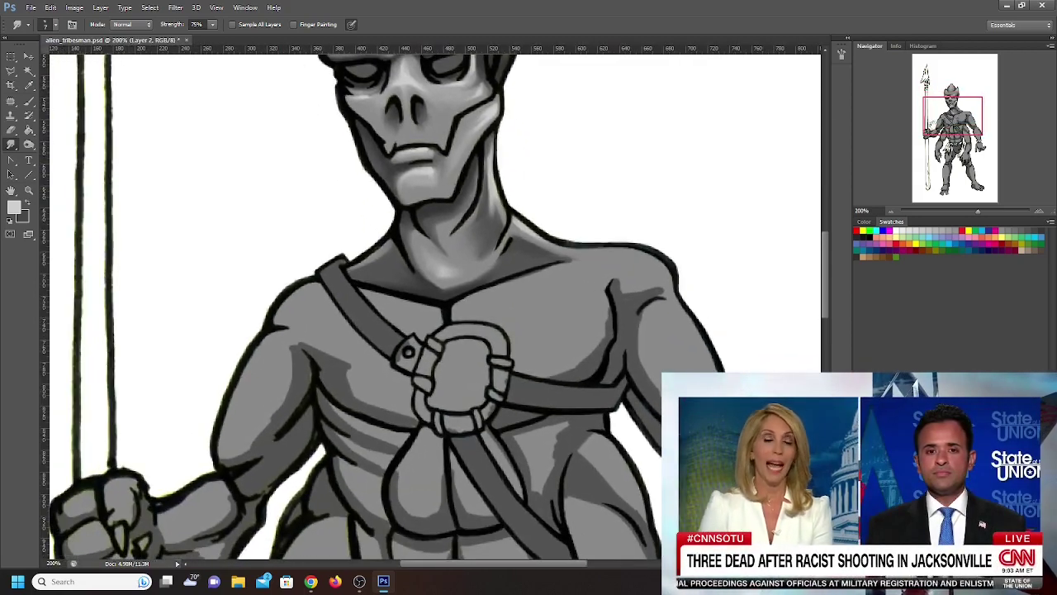
{"action": "left_click", "coordinate": [17, 210]}
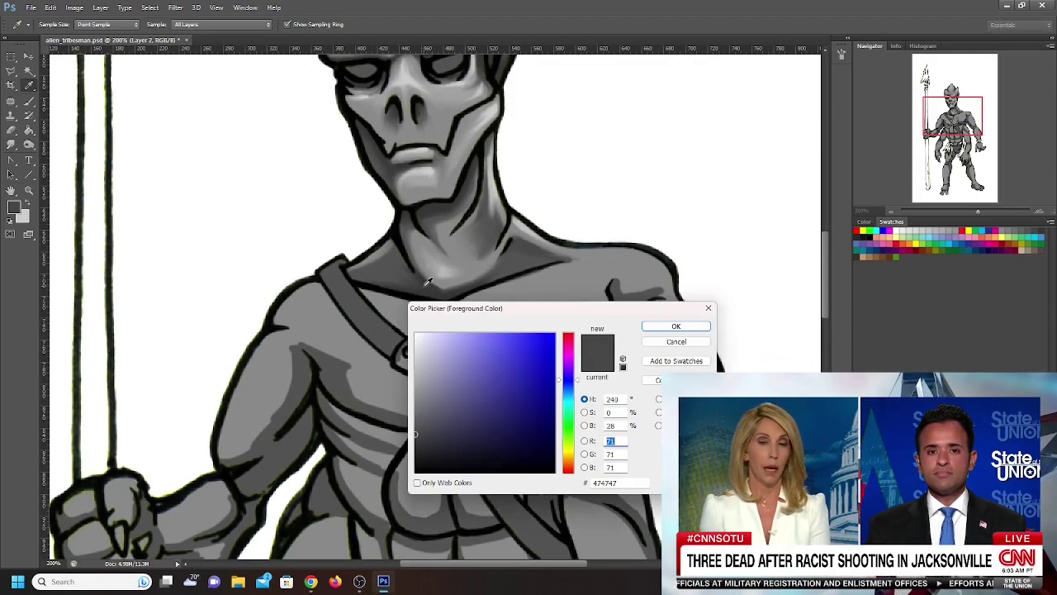
{"action": "left_click", "coordinate": [670, 328]}
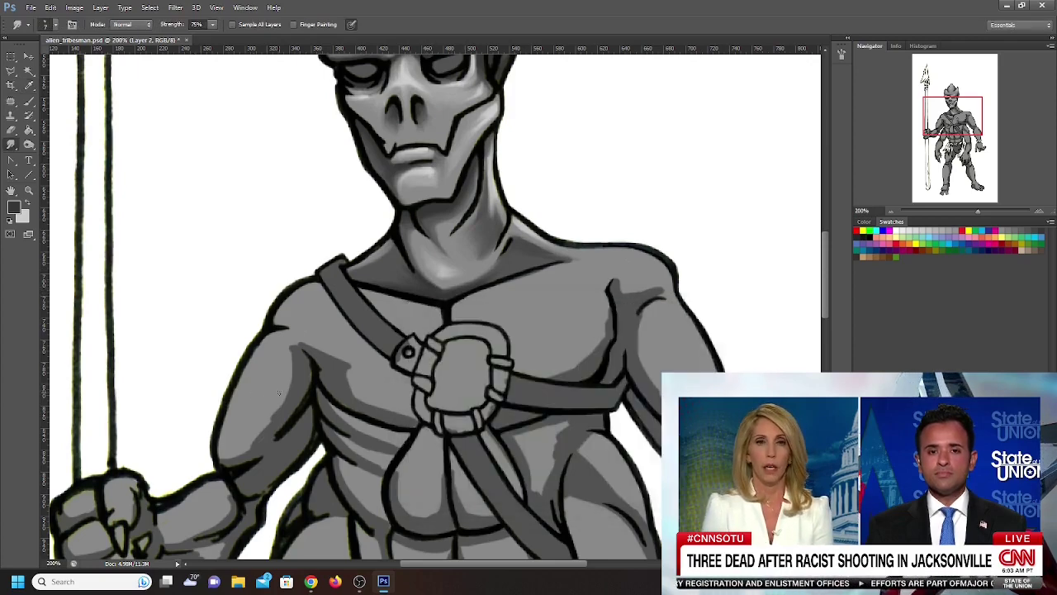
{"action": "key", "text": "b"}
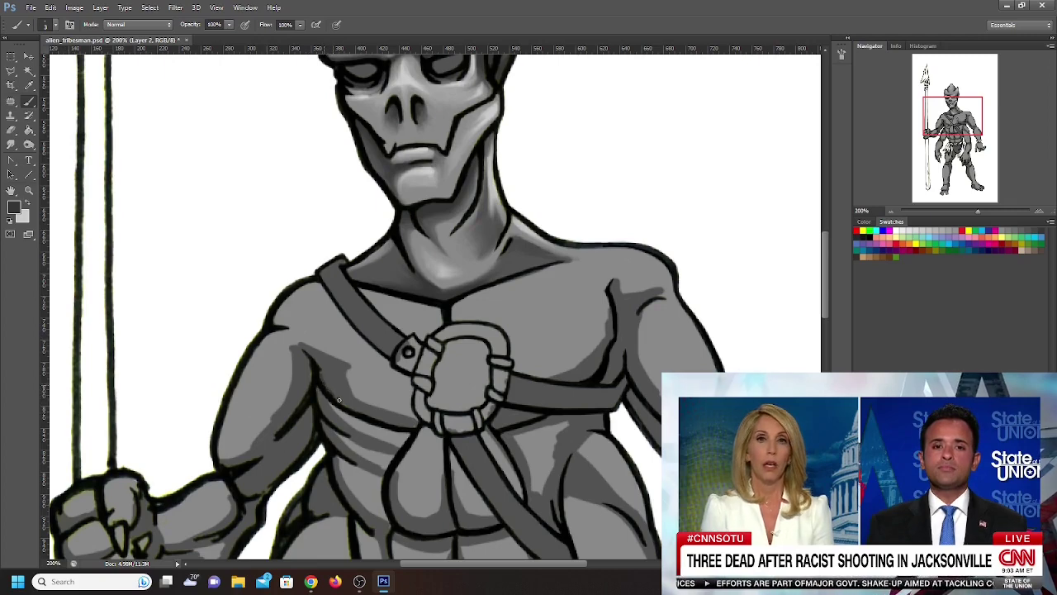
{"action": "mouse_move", "coordinate": [326, 370]}
{"action": "left_mouse_down"}
{"action": "mouse_move", "coordinate": [319, 363]}
{"action": "mouse_move", "coordinate": [337, 395]}
{"action": "mouse_move", "coordinate": [408, 425]}
{"action": "left_mouse_up"}
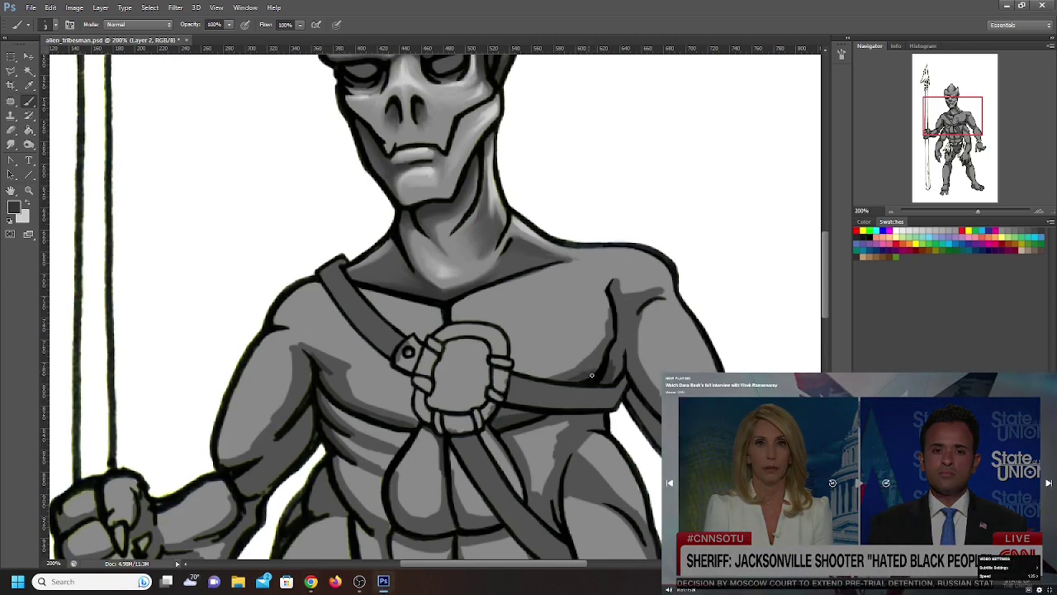
{"action": "left_click_drag", "start_coordinate": [615, 345], "coordinate": [610, 289]}
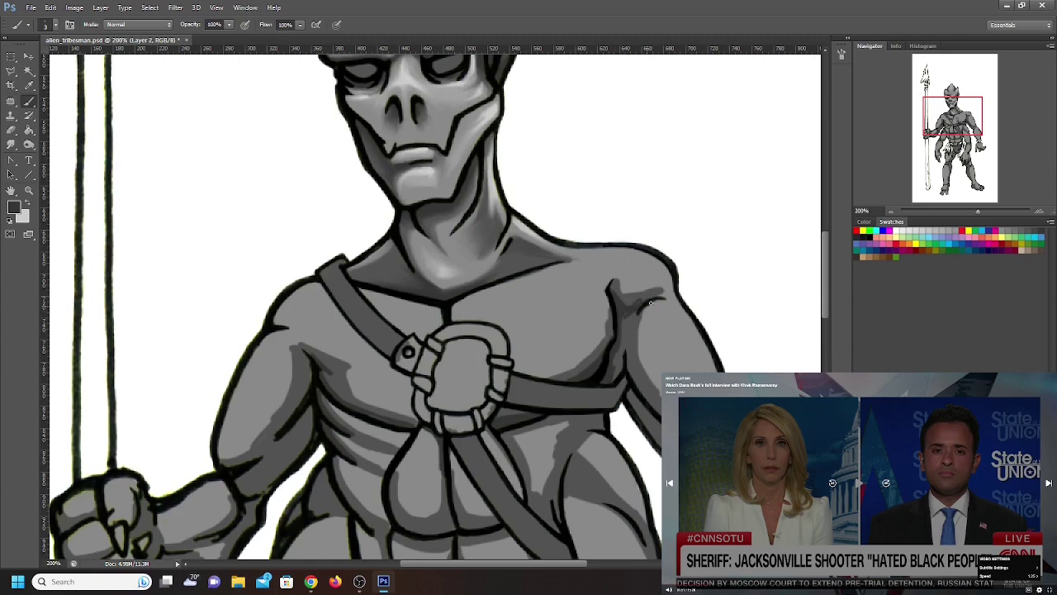
{"action": "left_click_drag", "start_coordinate": [619, 333], "coordinate": [619, 378]}
Brush darker grey shadows along the undersides and inner edges of both upper arms
{"action": "left_click_drag", "start_coordinate": [958, 125], "coordinate": [960, 132]}
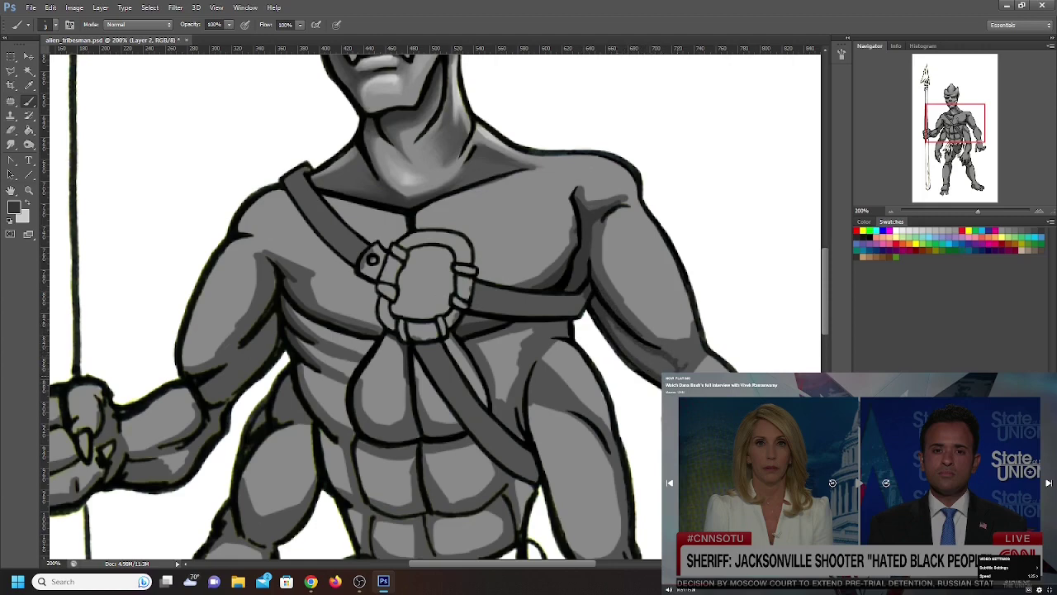
{"action": "left_click_drag", "start_coordinate": [692, 360], "coordinate": [682, 367]}
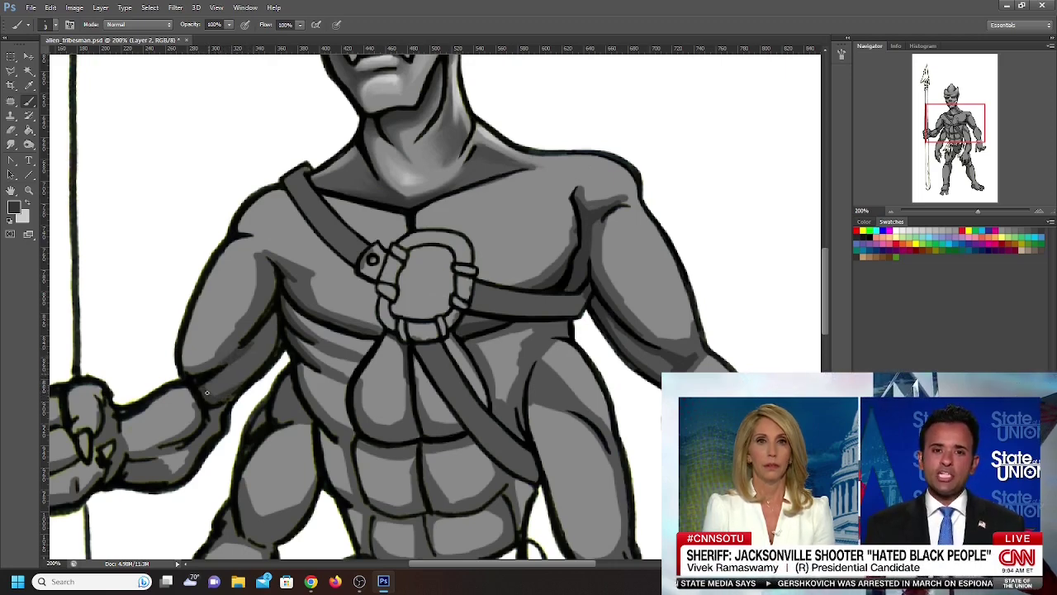
{"action": "mouse_move", "coordinate": [253, 342]}
{"action": "left_mouse_down"}
{"action": "mouse_move", "coordinate": [269, 324]}
{"action": "mouse_move", "coordinate": [266, 346]}
{"action": "left_mouse_up"}
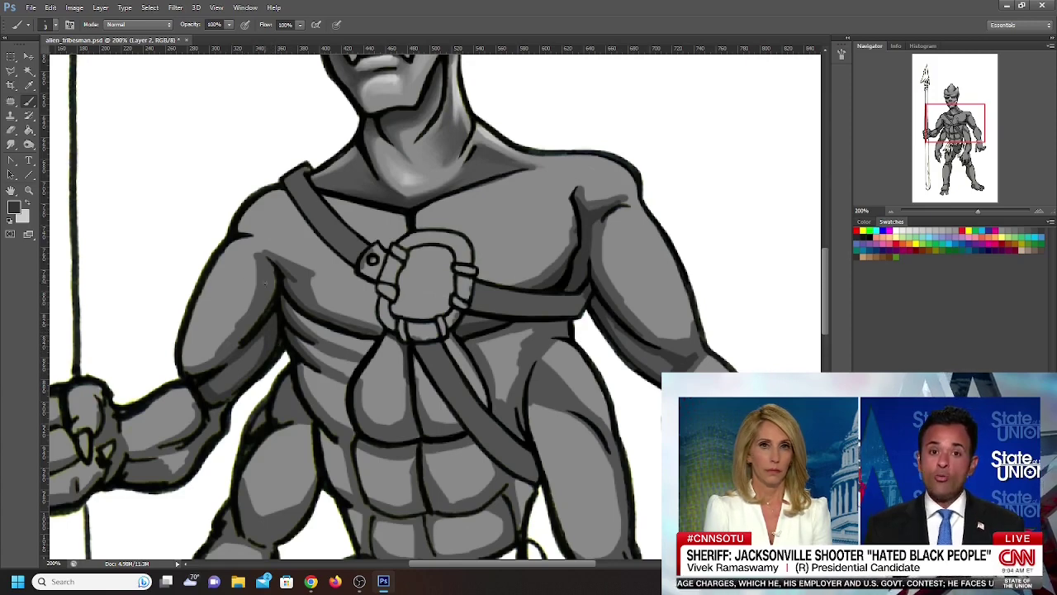
{"action": "left_click_drag", "start_coordinate": [273, 292], "coordinate": [272, 268]}
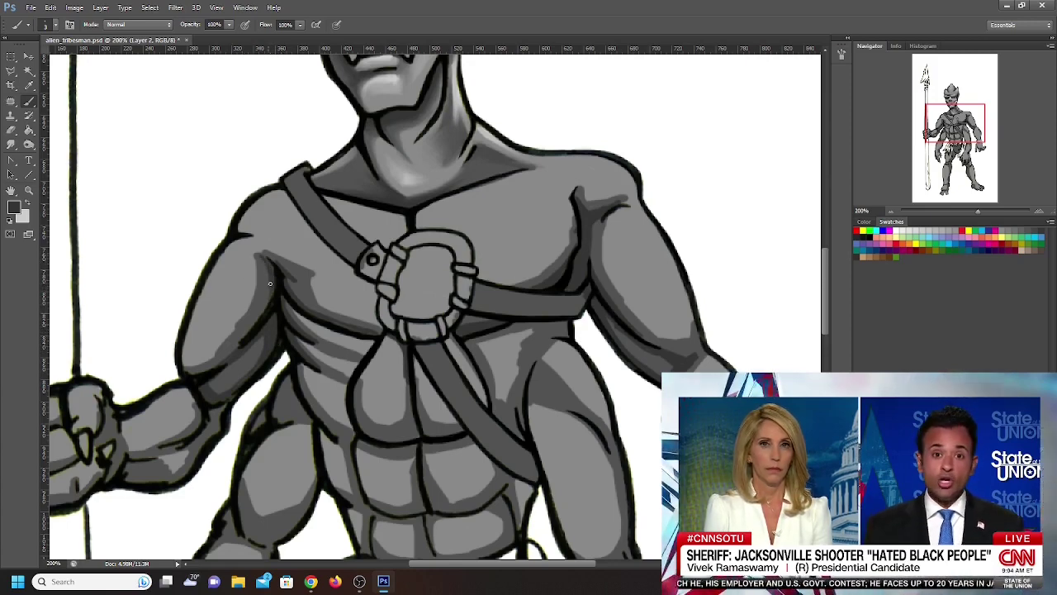
{"action": "left_click_drag", "start_coordinate": [249, 333], "coordinate": [271, 283]}
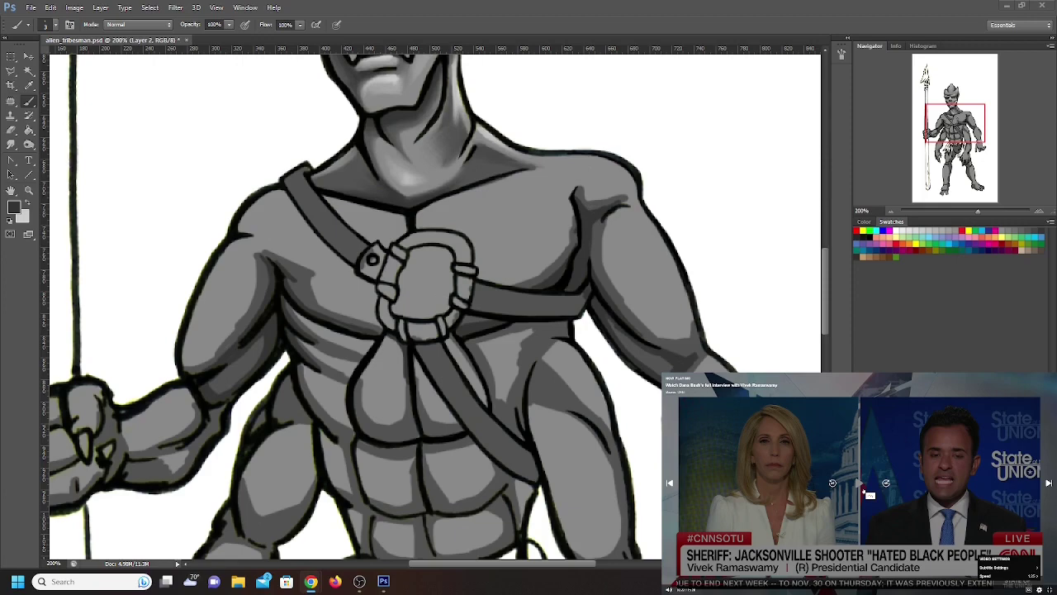
Brush darker grey shadows on the underside of the spear arm's forearm and between the fingers of the gripping fist
{"action": "left_click_drag", "start_coordinate": [961, 126], "coordinate": [943, 134]}
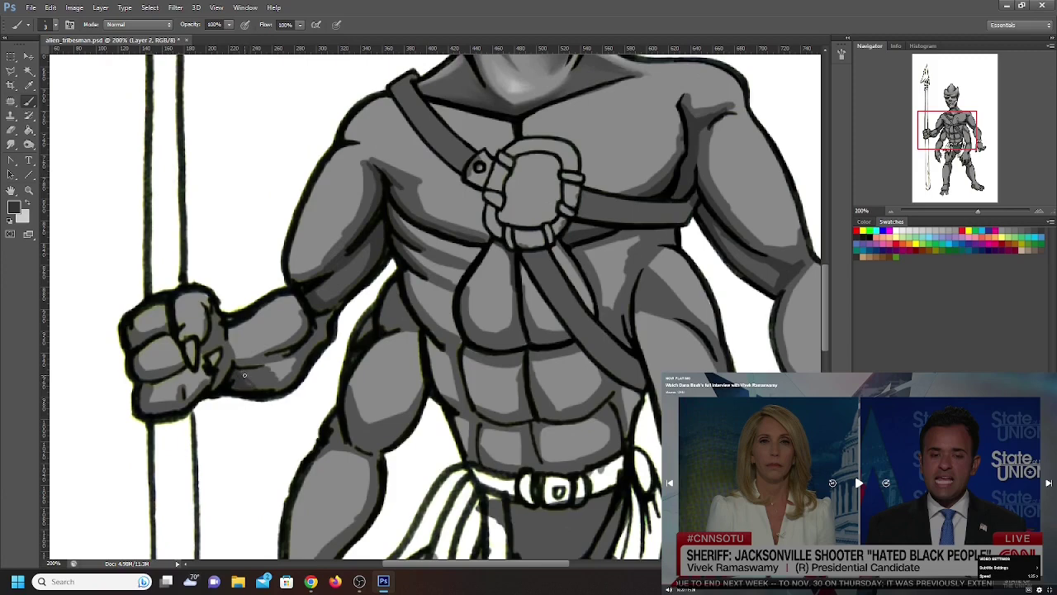
{"action": "mouse_move", "coordinate": [252, 386]}
{"action": "left_mouse_down"}
{"action": "mouse_move", "coordinate": [285, 388]}
{"action": "mouse_move", "coordinate": [297, 375]}
{"action": "mouse_move", "coordinate": [256, 361]}
{"action": "mouse_move", "coordinate": [267, 359]}
{"action": "left_mouse_up"}
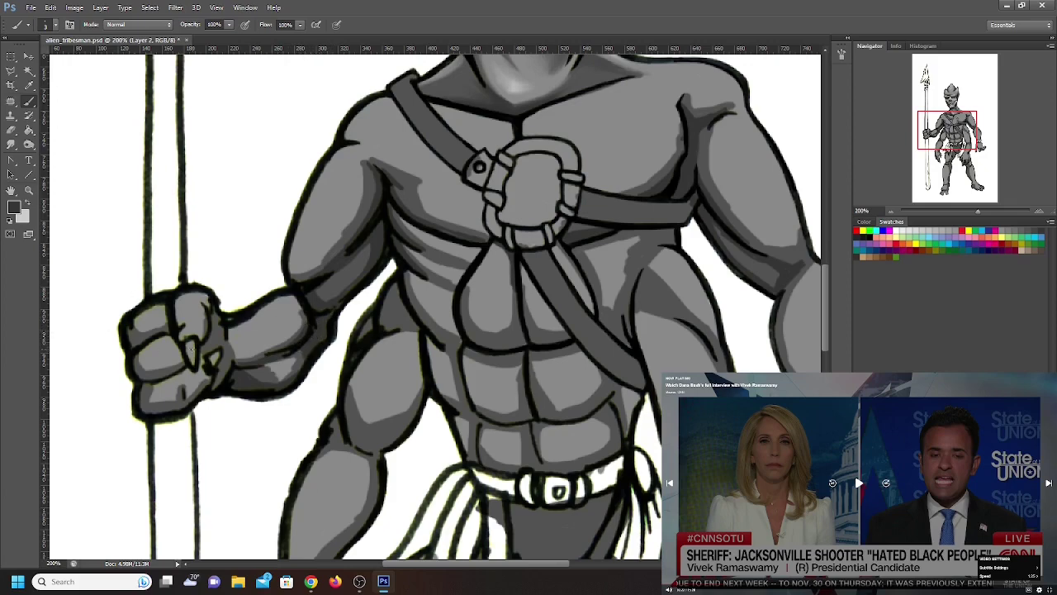
{"action": "left_click_drag", "start_coordinate": [196, 352], "coordinate": [221, 341]}
{"action": "left_click_drag", "start_coordinate": [219, 378], "coordinate": [224, 361]}
{"action": "mouse_move", "coordinate": [137, 371]}
{"action": "left_mouse_down"}
{"action": "mouse_move", "coordinate": [139, 405]}
{"action": "mouse_move", "coordinate": [142, 385]}
{"action": "mouse_move", "coordinate": [147, 413]}
{"action": "mouse_move", "coordinate": [185, 401]}
{"action": "left_mouse_up"}
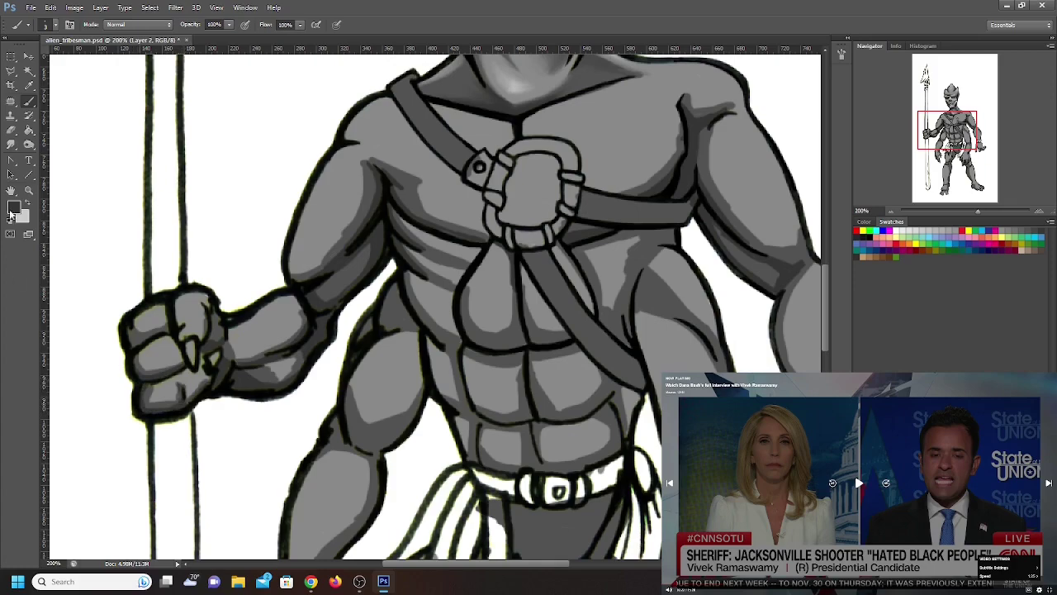
Sample the mid-grey body shading as the foreground colour and brush it onto the gripping fist and the abdominal muscles
{"action": "left_click", "coordinate": [27, 203]}
{"action": "left_click", "coordinate": [12, 207]}
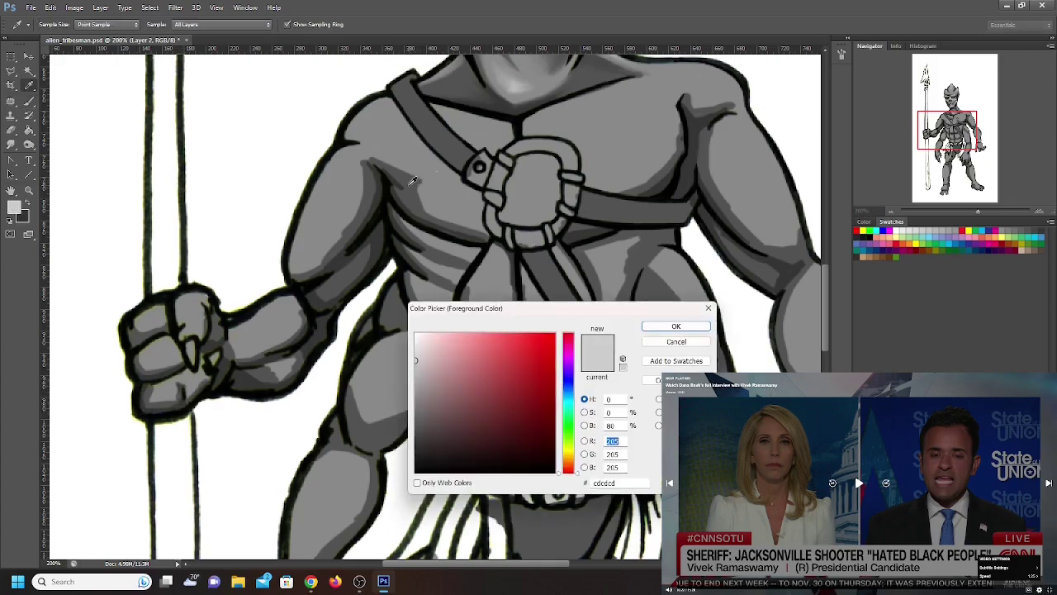
{"action": "left_click", "coordinate": [413, 179]}
{"action": "left_click", "coordinate": [675, 327]}
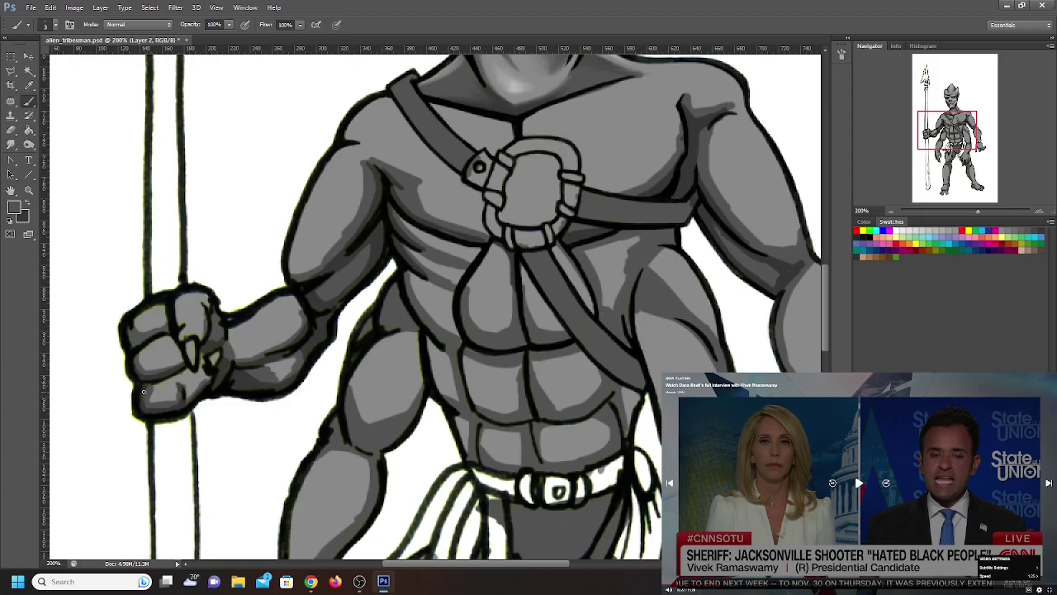
{"action": "mouse_move", "coordinate": [143, 391]}
{"action": "left_mouse_down"}
{"action": "mouse_move", "coordinate": [181, 388]}
{"action": "mouse_move", "coordinate": [176, 380]}
{"action": "left_mouse_up"}
{"action": "left_click_drag", "start_coordinate": [550, 359], "coordinate": [583, 353]}
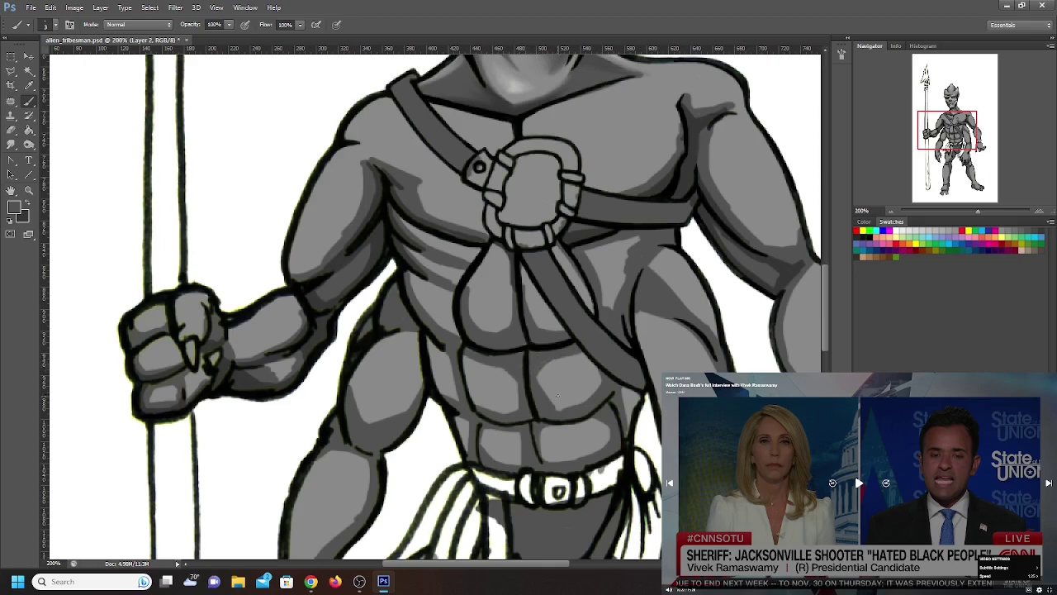
{"action": "left_click_drag", "start_coordinate": [553, 403], "coordinate": [588, 398]}
{"action": "mouse_move", "coordinate": [468, 397]}
{"action": "left_mouse_down"}
{"action": "mouse_move", "coordinate": [478, 406]}
{"action": "mouse_move", "coordinate": [462, 368]}
{"action": "left_mouse_up"}
Brush mid-grey shading around the upper abdominal muscle and over the ribs on the strap side of the torso
{"action": "mouse_move", "coordinate": [461, 261]}
{"action": "left_mouse_down"}
{"action": "mouse_move", "coordinate": [482, 252]}
{"action": "mouse_move", "coordinate": [456, 252]}
{"action": "mouse_move", "coordinate": [475, 256]}
{"action": "mouse_move", "coordinate": [454, 279]}
{"action": "left_mouse_up"}
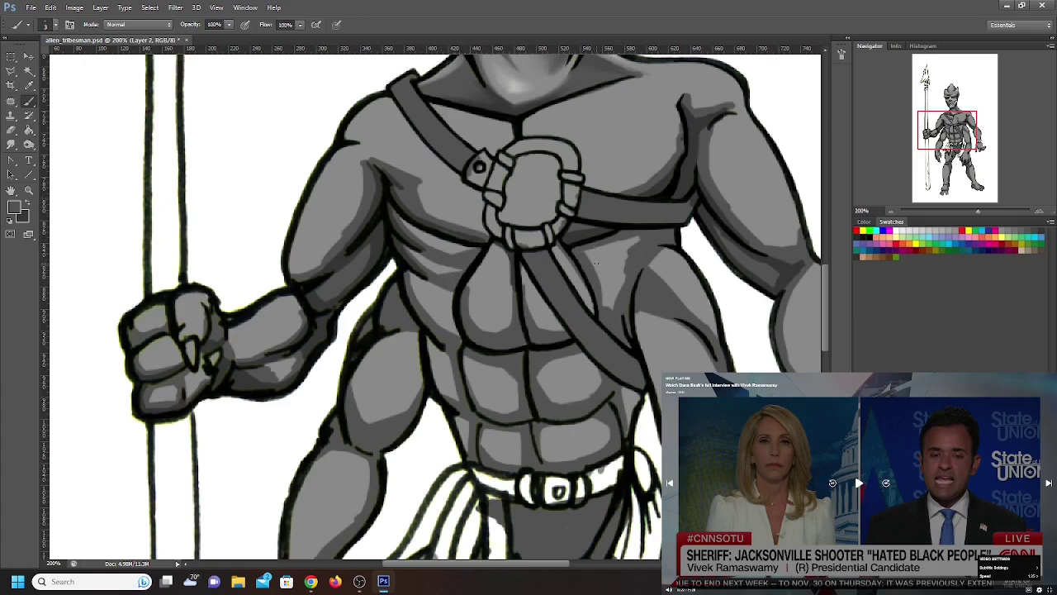
{"action": "mouse_move", "coordinate": [596, 263]}
{"action": "left_mouse_down"}
{"action": "mouse_move", "coordinate": [628, 258]}
{"action": "mouse_move", "coordinate": [591, 261]}
{"action": "left_mouse_up"}
{"action": "left_click_drag", "start_coordinate": [654, 244], "coordinate": [662, 239]}
{"action": "mouse_move", "coordinate": [599, 283]}
{"action": "left_mouse_down"}
{"action": "mouse_move", "coordinate": [626, 292]}
{"action": "mouse_move", "coordinate": [589, 284]}
{"action": "mouse_move", "coordinate": [630, 280]}
{"action": "mouse_move", "coordinate": [598, 289]}
{"action": "mouse_move", "coordinate": [625, 280]}
{"action": "mouse_move", "coordinate": [600, 307]}
{"action": "left_mouse_up"}
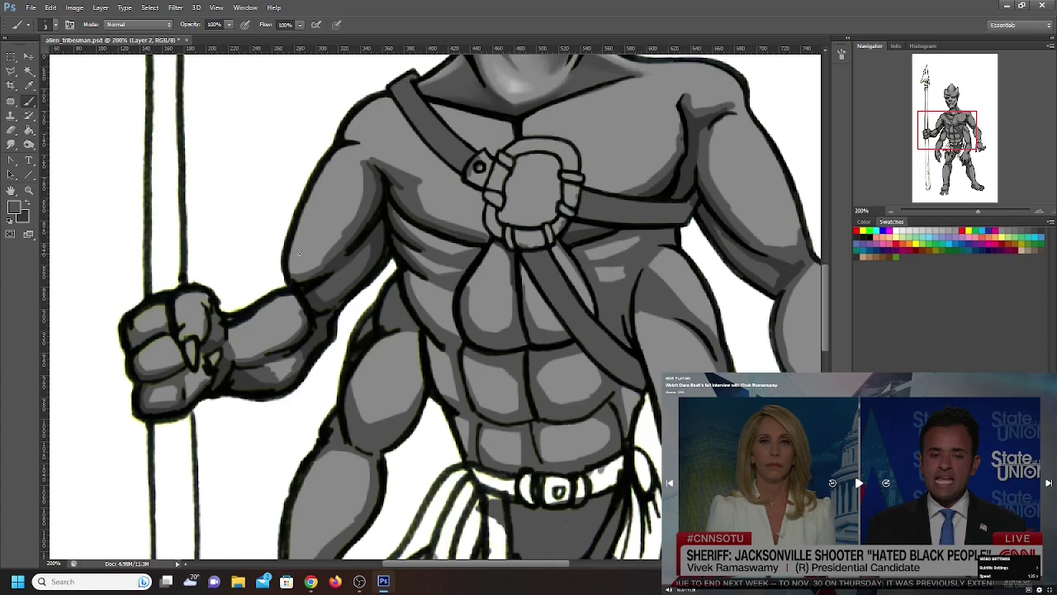
Switch to the darker grey and brush shadows at the lower arm's shoulder, under the upper abdominals and below the chest strap
{"action": "left_click", "coordinate": [27, 202]}
{"action": "mouse_move", "coordinate": [357, 332]}
{"action": "left_mouse_down"}
{"action": "mouse_move", "coordinate": [368, 315]}
{"action": "mouse_move", "coordinate": [386, 321]}
{"action": "mouse_move", "coordinate": [388, 298]}
{"action": "mouse_move", "coordinate": [393, 307]}
{"action": "mouse_move", "coordinate": [398, 297]}
{"action": "mouse_move", "coordinate": [396, 313]}
{"action": "left_mouse_up"}
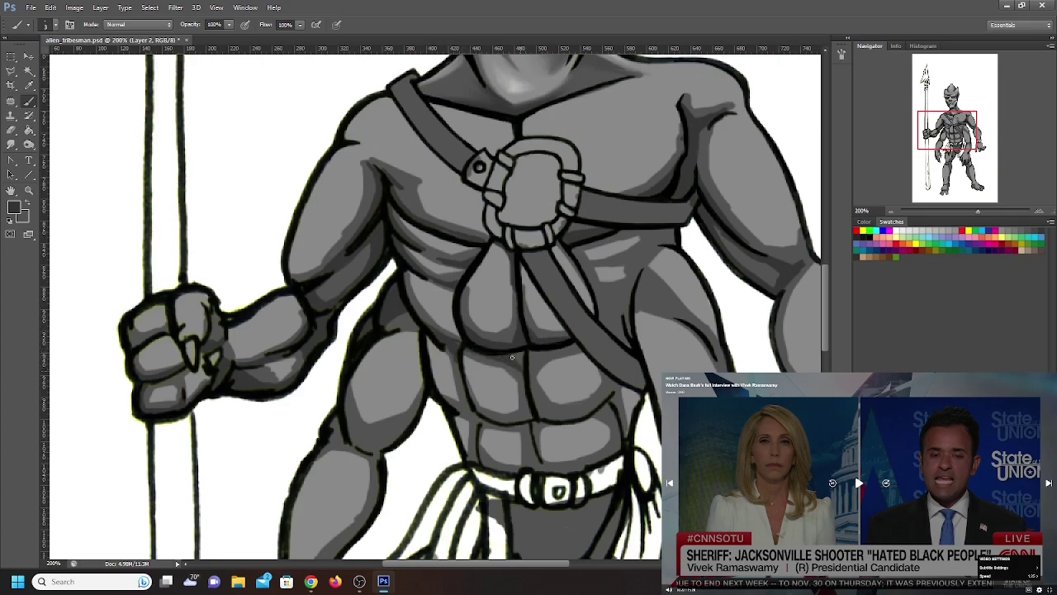
{"action": "mouse_move", "coordinate": [521, 367]}
{"action": "left_mouse_down"}
{"action": "mouse_move", "coordinate": [522, 381]}
{"action": "mouse_move", "coordinate": [533, 351]}
{"action": "mouse_move", "coordinate": [568, 345]}
{"action": "left_mouse_up"}
{"action": "left_click_drag", "start_coordinate": [609, 338], "coordinate": [629, 292]}
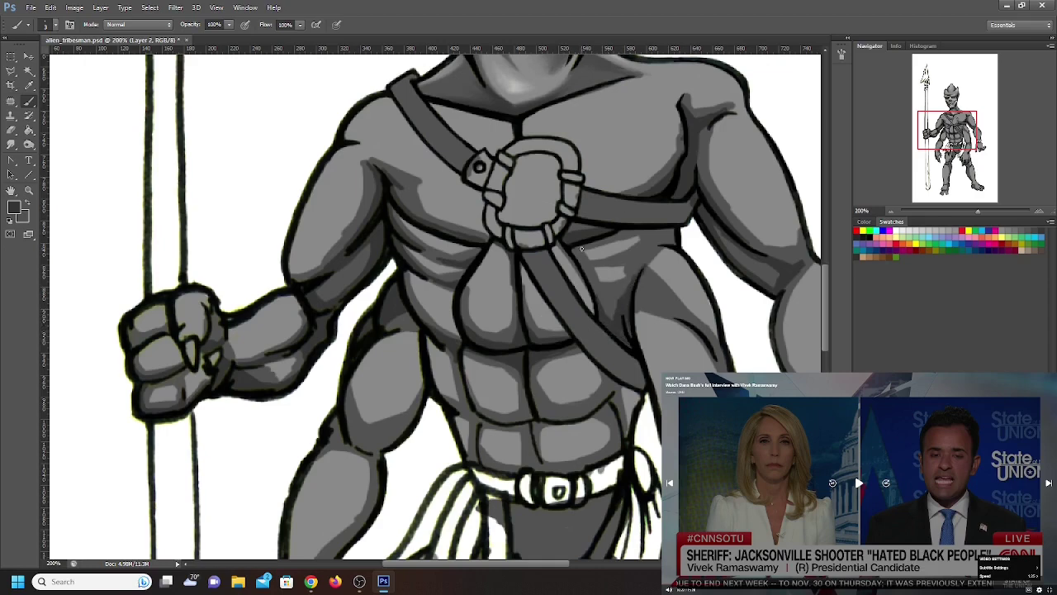
{"action": "mouse_move", "coordinate": [579, 248]}
{"action": "left_mouse_down"}
{"action": "mouse_move", "coordinate": [672, 239]}
{"action": "mouse_move", "coordinate": [667, 227]}
{"action": "mouse_move", "coordinate": [650, 258]}
{"action": "mouse_move", "coordinate": [668, 244]}
{"action": "mouse_move", "coordinate": [650, 255]}
{"action": "mouse_move", "coordinate": [653, 244]}
{"action": "left_mouse_up"}
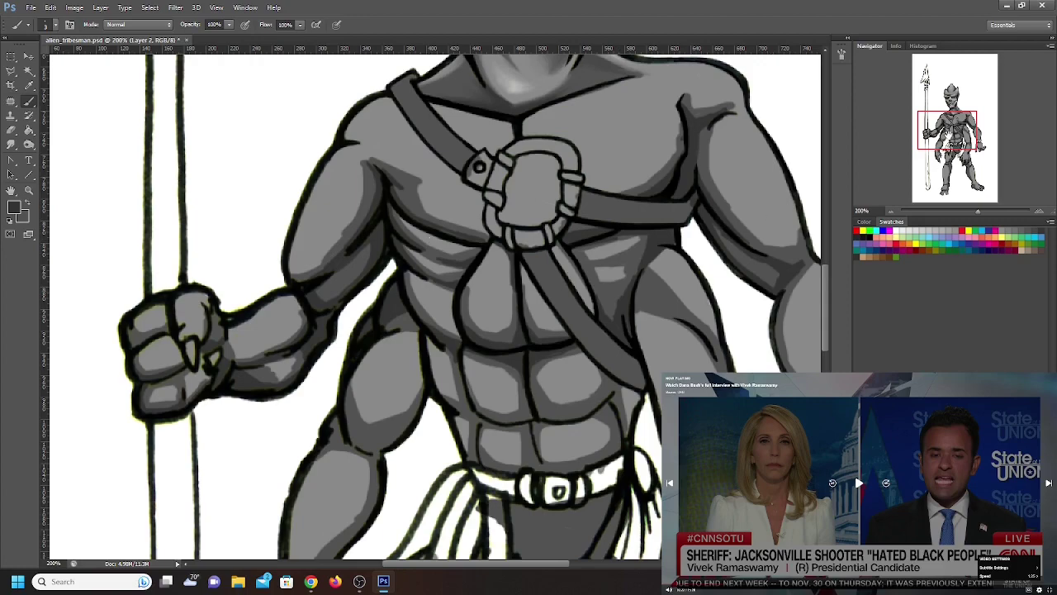
Brush darker grey shadows between and beneath the middle and lower abdominal muscles and at the elbow of the lower arm
{"action": "scroll", "coordinate": [771, 217], "scroll_direction": "down", "scroll_amount": 5}
{"action": "scroll", "coordinate": [547, 322], "scroll_direction": "left", "scroll_amount": 1}
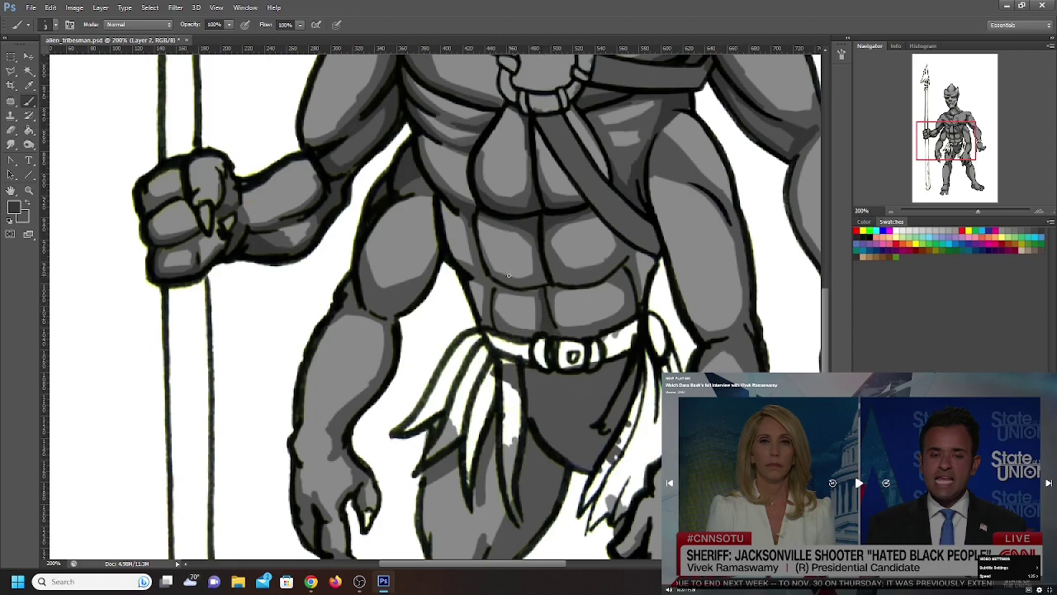
{"action": "left_click_drag", "start_coordinate": [503, 284], "coordinate": [543, 282]}
{"action": "left_click_drag", "start_coordinate": [552, 273], "coordinate": [542, 241]}
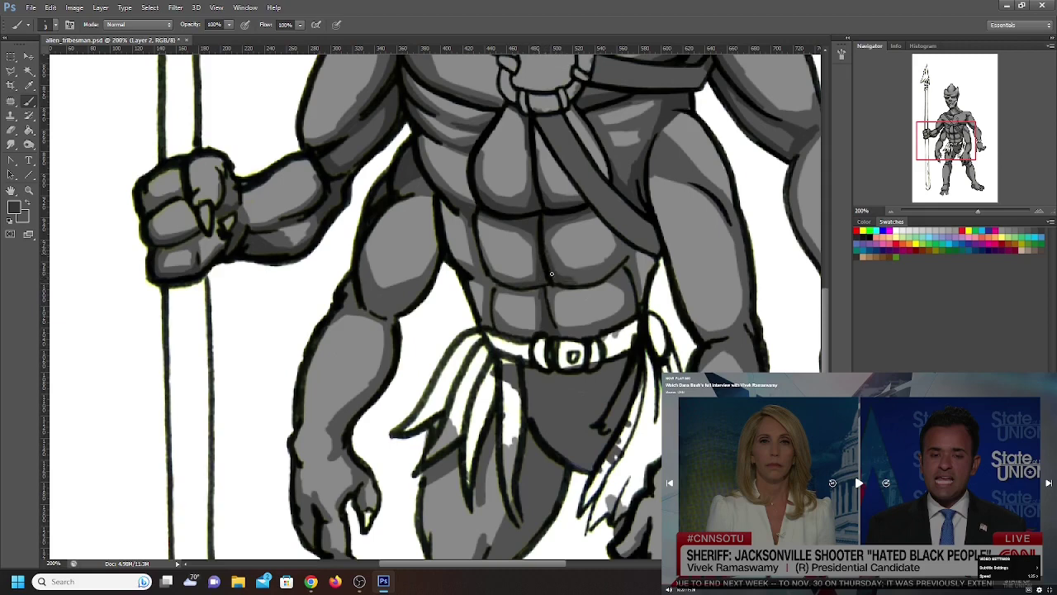
{"action": "left_click_drag", "start_coordinate": [547, 285], "coordinate": [551, 304]}
{"action": "left_click_drag", "start_coordinate": [489, 324], "coordinate": [492, 289]}
{"action": "left_click_drag", "start_coordinate": [474, 235], "coordinate": [478, 260]}
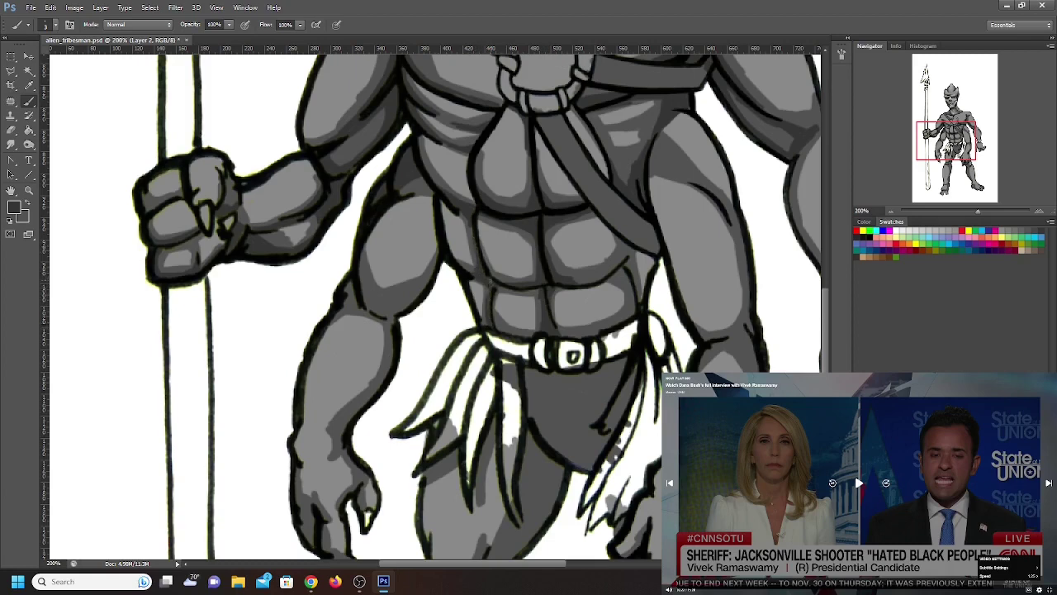
{"action": "mouse_move", "coordinate": [496, 326]}
{"action": "left_mouse_down"}
{"action": "mouse_move", "coordinate": [584, 335]}
{"action": "mouse_move", "coordinate": [623, 322]}
{"action": "mouse_move", "coordinate": [633, 309]}
{"action": "mouse_move", "coordinate": [621, 232]}
{"action": "mouse_move", "coordinate": [613, 266]}
{"action": "mouse_move", "coordinate": [591, 280]}
{"action": "left_mouse_up"}
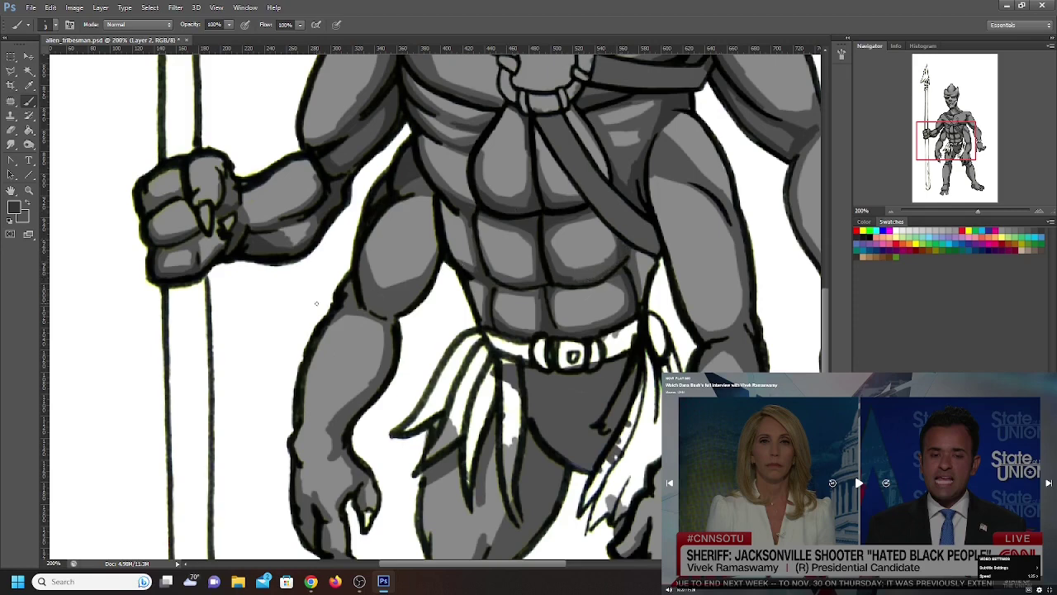
{"action": "mouse_move", "coordinate": [370, 306]}
{"action": "left_mouse_down"}
{"action": "mouse_move", "coordinate": [361, 281]}
{"action": "mouse_move", "coordinate": [374, 310]}
{"action": "mouse_move", "coordinate": [359, 268]}
{"action": "mouse_move", "coordinate": [383, 299]}
{"action": "mouse_move", "coordinate": [375, 301]}
{"action": "mouse_move", "coordinate": [407, 302]}
{"action": "mouse_move", "coordinate": [378, 311]}
{"action": "mouse_move", "coordinate": [395, 327]}
{"action": "mouse_move", "coordinate": [396, 312]}
{"action": "mouse_move", "coordinate": [341, 304]}
{"action": "mouse_move", "coordinate": [352, 286]}
{"action": "mouse_move", "coordinate": [385, 318]}
{"action": "mouse_move", "coordinate": [358, 300]}
{"action": "left_mouse_up"}
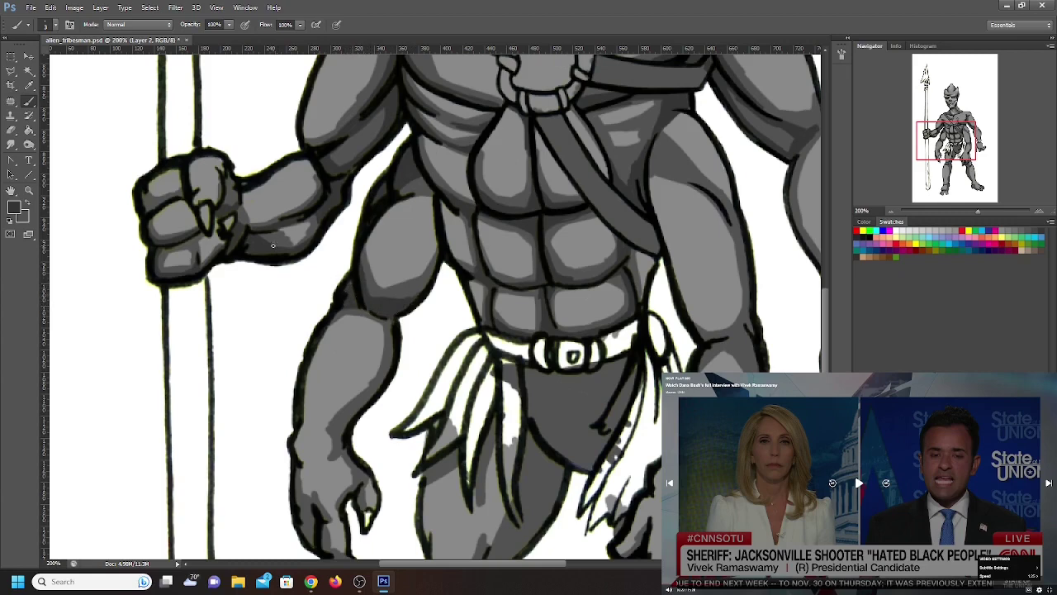
Set the Smudge tool's brush size to 8 px
{"action": "left_click", "coordinate": [11, 144]}
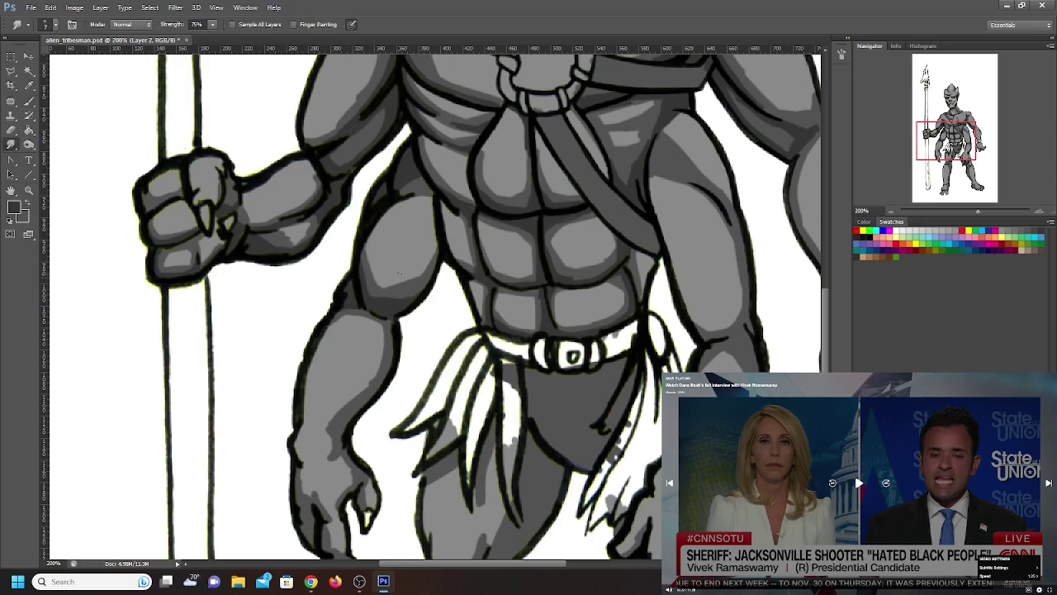
{"action": "left_click", "coordinate": [55, 25]}
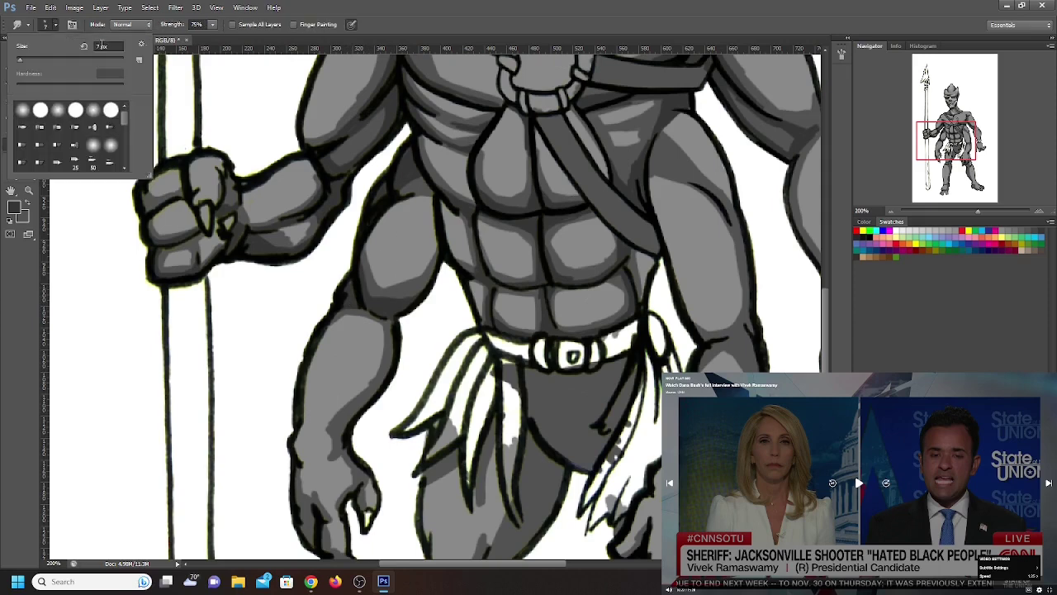
{"action": "left_click", "coordinate": [100, 46]}
{"action": "type", "text": "8"}
Return to the Brush tool and paint darker grey shadows on the hanging hand and inner forearm below the spear arm
{"action": "left_click_drag", "start_coordinate": [948, 137], "coordinate": [940, 145]}
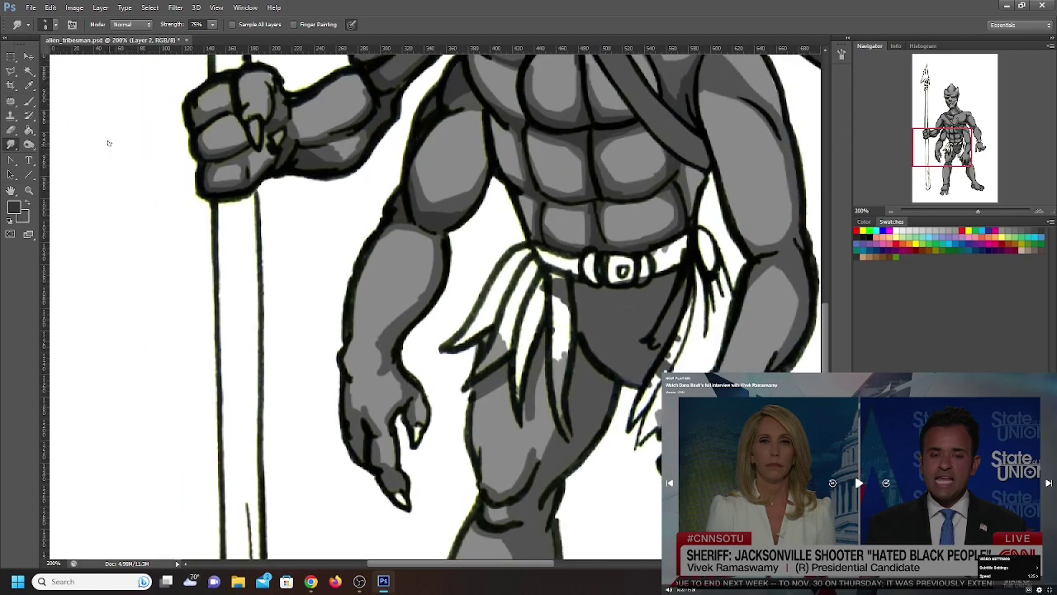
{"action": "left_click", "coordinate": [29, 101]}
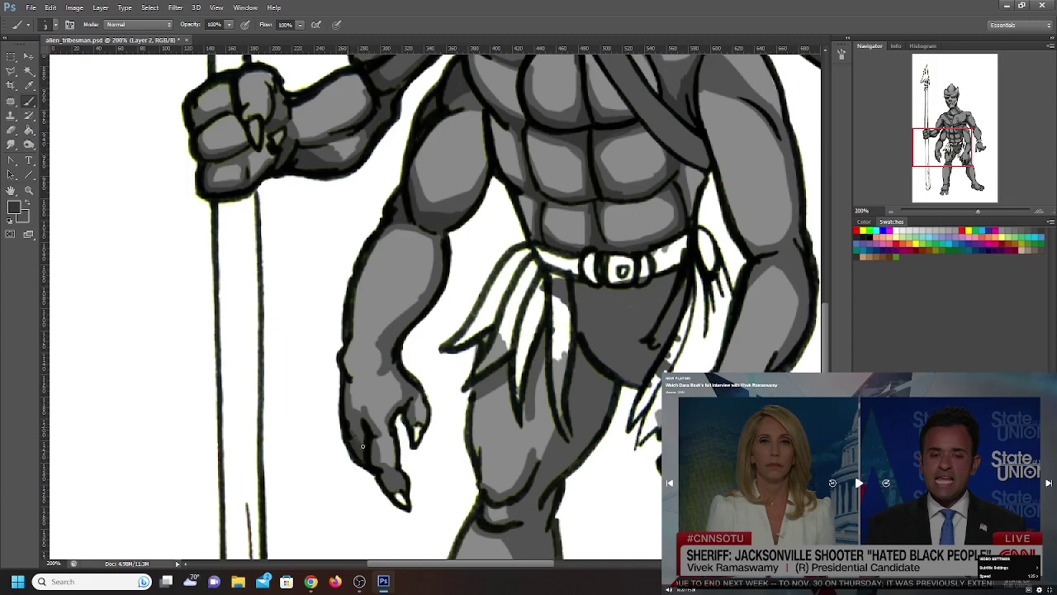
{"action": "left_click_drag", "start_coordinate": [347, 416], "coordinate": [346, 396]}
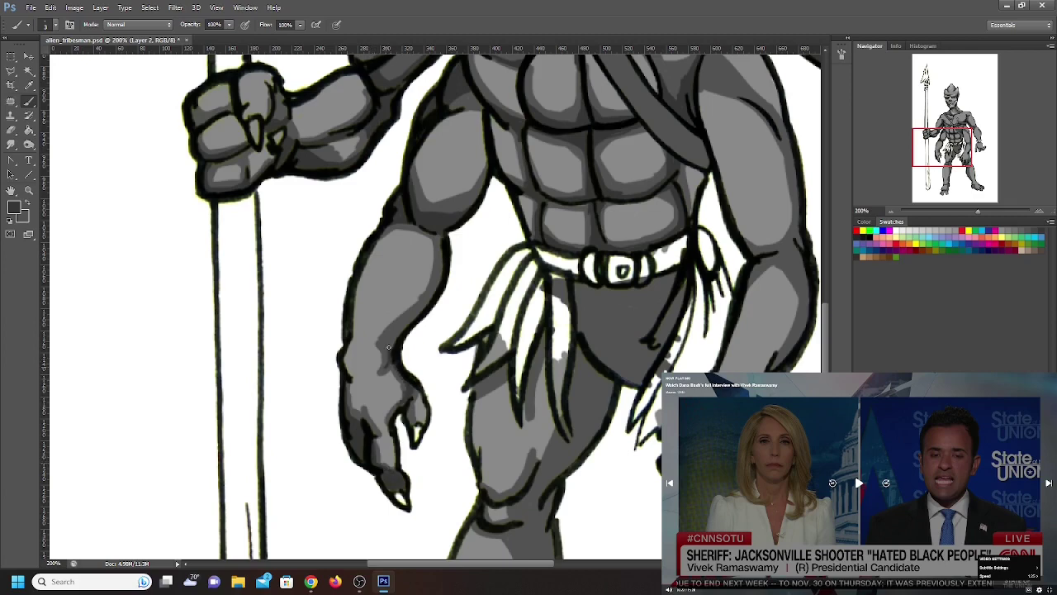
{"action": "left_click_drag", "start_coordinate": [392, 346], "coordinate": [423, 316]}
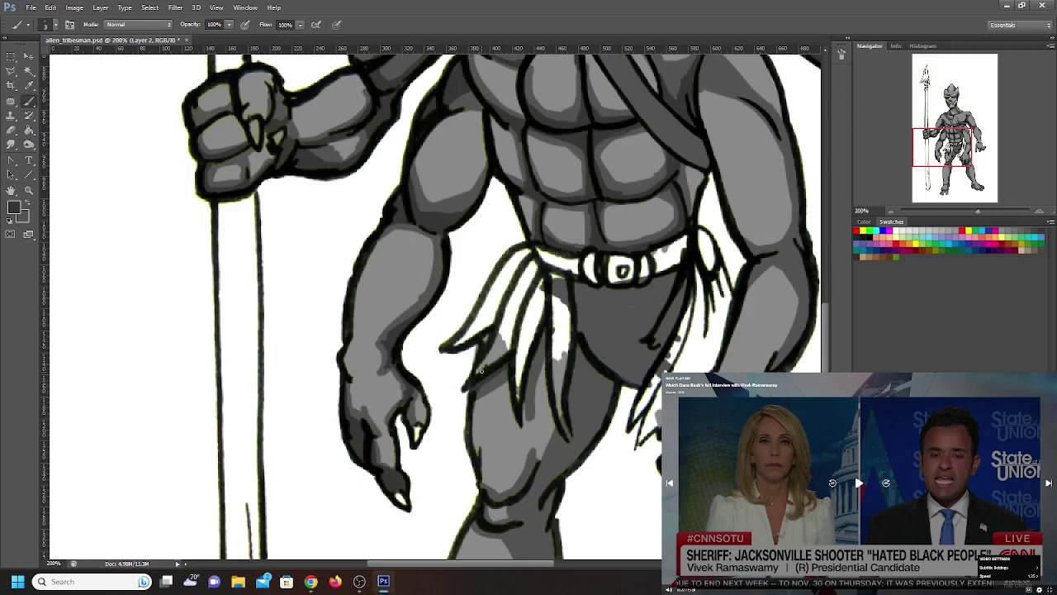
Brush darker grey shadows on the thigh beneath the skirt fringe and along its inner edge beside the loincloth
{"action": "mouse_move", "coordinate": [477, 346]}
{"action": "left_mouse_down"}
{"action": "mouse_move", "coordinate": [469, 377]}
{"action": "mouse_move", "coordinate": [475, 345]}
{"action": "left_mouse_up"}
{"action": "left_click_drag", "start_coordinate": [529, 404], "coordinate": [538, 334]}
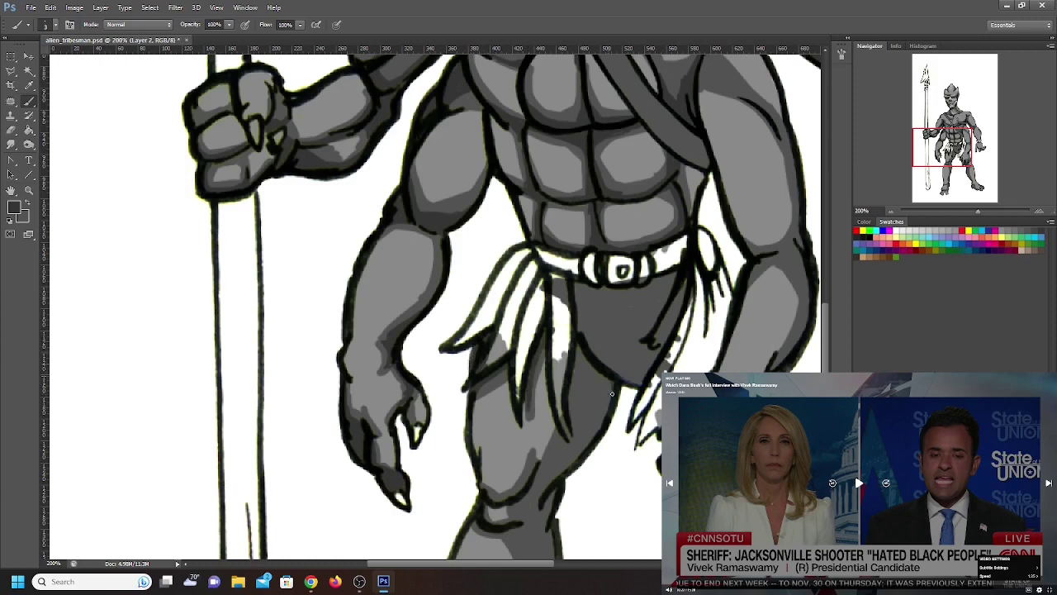
{"action": "mouse_move", "coordinate": [608, 374]}
{"action": "left_mouse_down"}
{"action": "mouse_move", "coordinate": [603, 417]}
{"action": "mouse_move", "coordinate": [598, 367]}
{"action": "mouse_move", "coordinate": [598, 435]}
{"action": "left_mouse_up"}
{"action": "left_click_drag", "start_coordinate": [600, 367], "coordinate": [588, 442]}
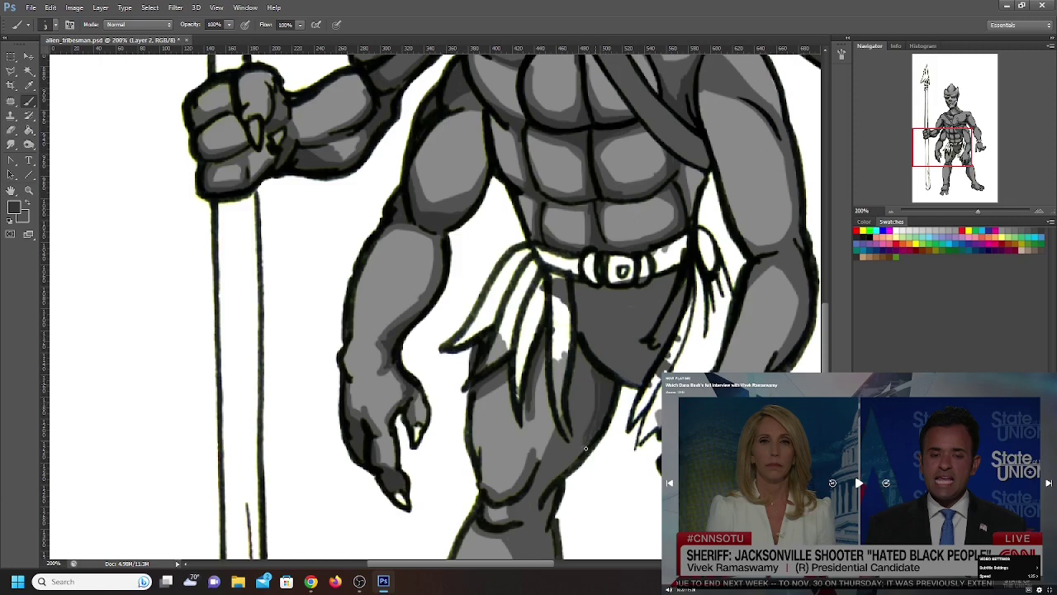
{"action": "mouse_move", "coordinate": [569, 375]}
{"action": "left_mouse_down"}
{"action": "mouse_move", "coordinate": [518, 304]}
{"action": "mouse_move", "coordinate": [543, 314]}
{"action": "mouse_move", "coordinate": [546, 331]}
{"action": "left_mouse_up"}
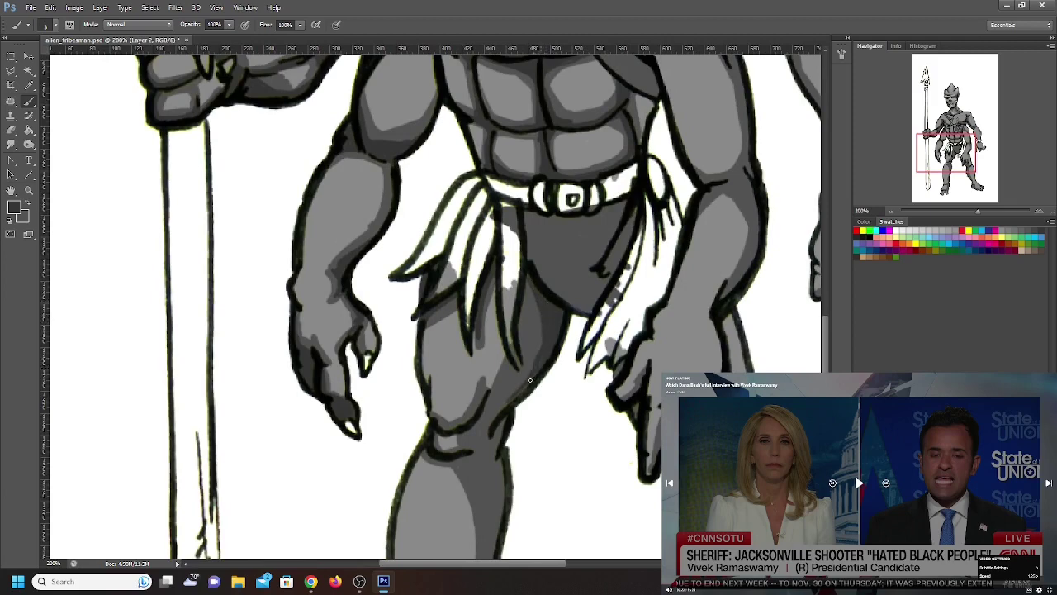
{"action": "mouse_move", "coordinate": [540, 315]}
{"action": "left_mouse_down"}
{"action": "mouse_move", "coordinate": [529, 286]}
{"action": "mouse_move", "coordinate": [532, 347]}
{"action": "mouse_move", "coordinate": [520, 321]}
{"action": "mouse_move", "coordinate": [534, 327]}
{"action": "left_mouse_up"}
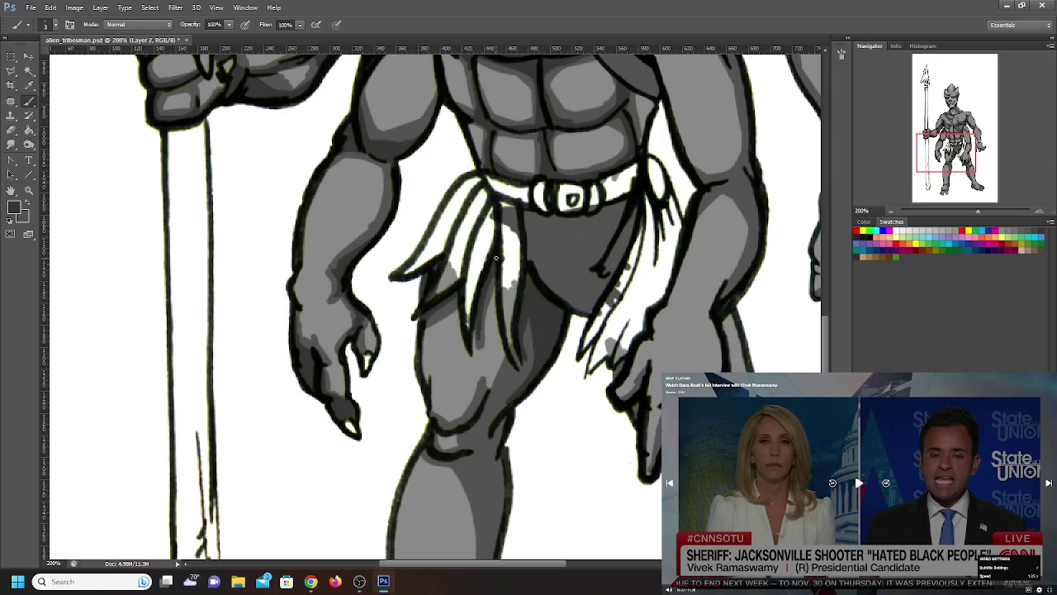
Brush darker grey shadows along the loincloth's lower edge, in its side fold and directly under the belt
{"action": "mouse_move", "coordinate": [529, 258]}
{"action": "left_mouse_down"}
{"action": "mouse_move", "coordinate": [602, 290]}
{"action": "mouse_move", "coordinate": [537, 265]}
{"action": "mouse_move", "coordinate": [526, 244]}
{"action": "mouse_move", "coordinate": [542, 285]}
{"action": "mouse_move", "coordinate": [589, 311]}
{"action": "mouse_move", "coordinate": [533, 257]}
{"action": "mouse_move", "coordinate": [544, 275]}
{"action": "mouse_move", "coordinate": [533, 275]}
{"action": "mouse_move", "coordinate": [582, 285]}
{"action": "mouse_move", "coordinate": [621, 275]}
{"action": "mouse_move", "coordinate": [569, 291]}
{"action": "left_mouse_up"}
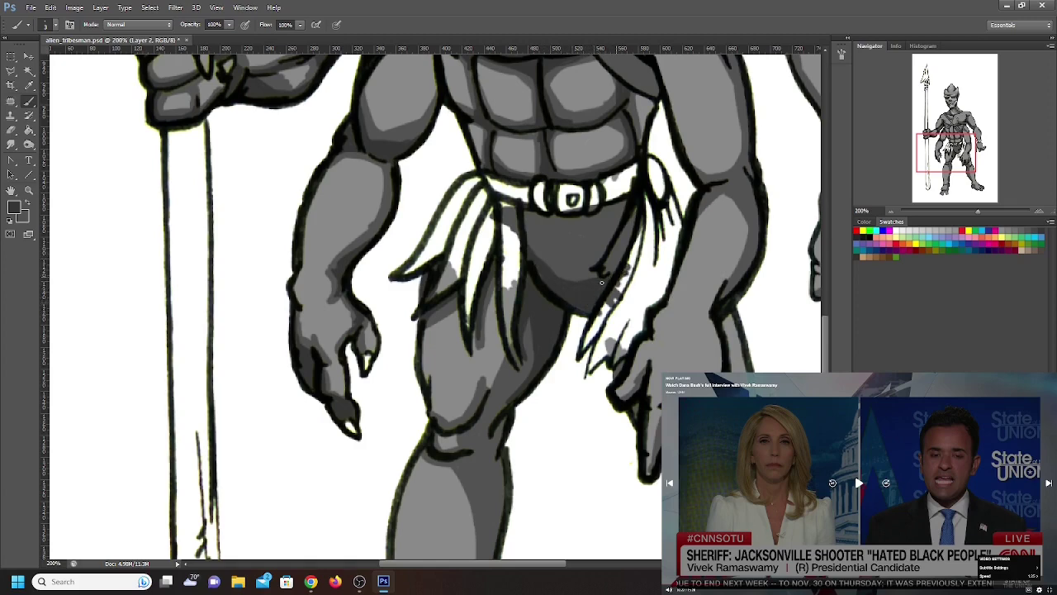
{"action": "left_click_drag", "start_coordinate": [602, 282], "coordinate": [615, 262]}
{"action": "mouse_move", "coordinate": [520, 214]}
{"action": "left_mouse_down"}
{"action": "mouse_move", "coordinate": [598, 218]}
{"action": "mouse_move", "coordinate": [603, 204]}
{"action": "mouse_move", "coordinate": [600, 219]}
{"action": "mouse_move", "coordinate": [604, 210]}
{"action": "left_mouse_up"}
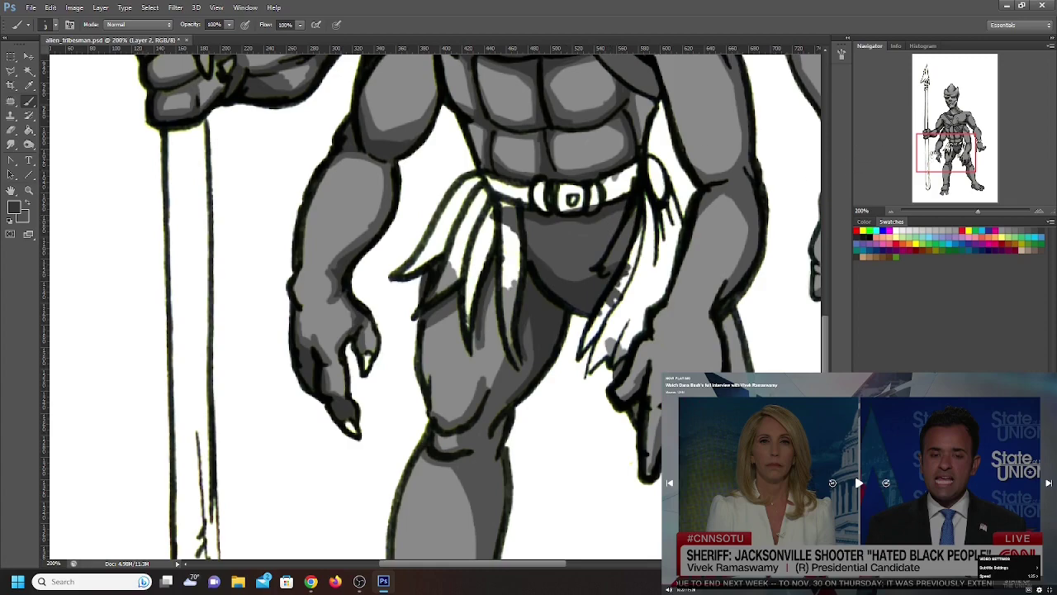
Brush darker grey shadows on the lower arm opposite the spear and at the elbow of the upper arm above it
{"action": "left_click_drag", "start_coordinate": [939, 145], "coordinate": [951, 135]}
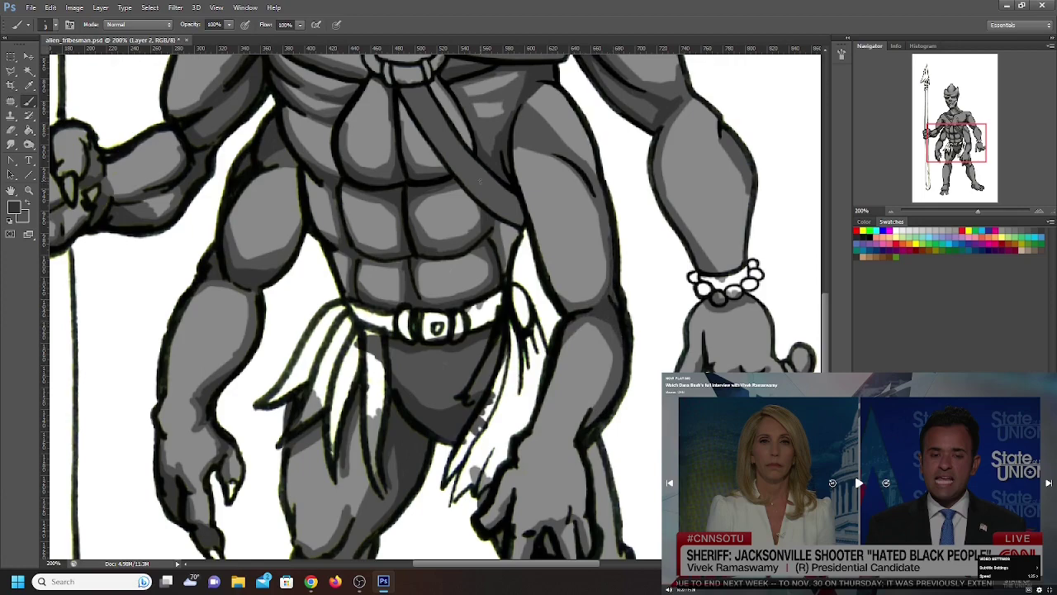
{"action": "scroll", "coordinate": [610, 239], "scroll_direction": "up", "scroll_amount": 3}
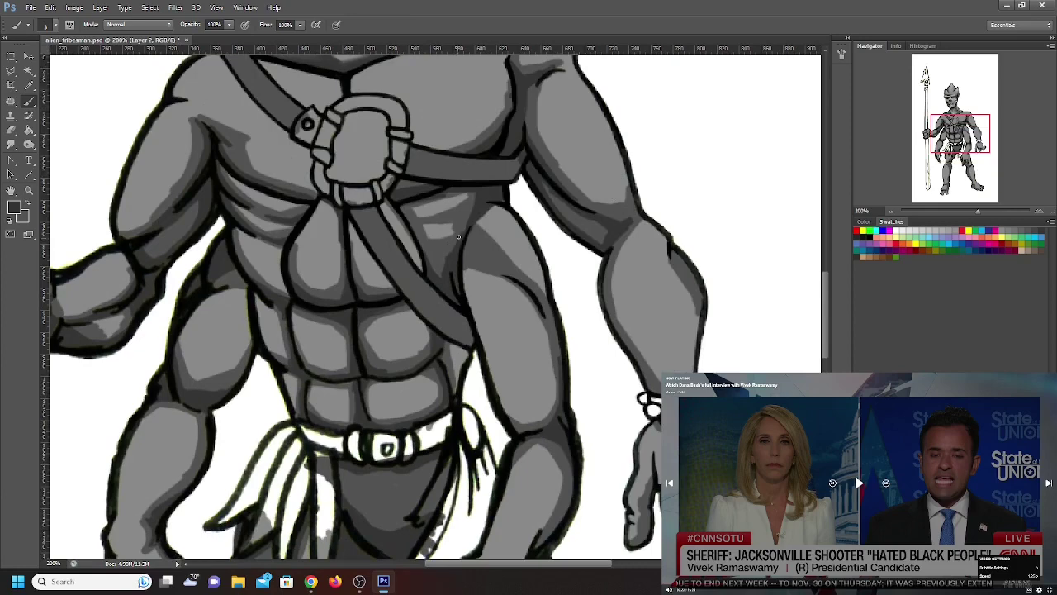
{"action": "mouse_move", "coordinate": [462, 233]}
{"action": "left_mouse_down"}
{"action": "mouse_move", "coordinate": [465, 260]}
{"action": "mouse_move", "coordinate": [511, 277]}
{"action": "mouse_move", "coordinate": [463, 260]}
{"action": "mouse_move", "coordinate": [466, 237]}
{"action": "mouse_move", "coordinate": [475, 255]}
{"action": "mouse_move", "coordinate": [470, 228]}
{"action": "mouse_move", "coordinate": [485, 264]}
{"action": "left_mouse_up"}
{"action": "mouse_move", "coordinate": [539, 297]}
{"action": "left_mouse_down"}
{"action": "mouse_move", "coordinate": [546, 310]}
{"action": "mouse_move", "coordinate": [529, 285]}
{"action": "mouse_move", "coordinate": [557, 344]}
{"action": "left_mouse_up"}
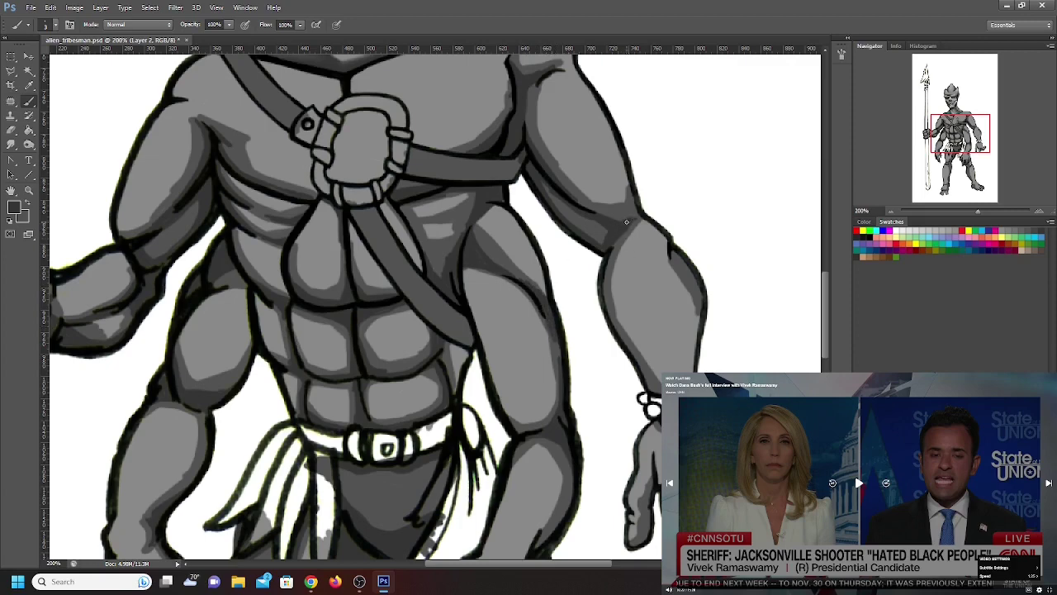
{"action": "left_click_drag", "start_coordinate": [636, 218], "coordinate": [611, 248]}
Brush darker grey shadows on the ribs, along the diagonal strap, under the upper abdominals and on the adjoining lower arm
{"action": "left_click_drag", "start_coordinate": [469, 225], "coordinate": [445, 245]}
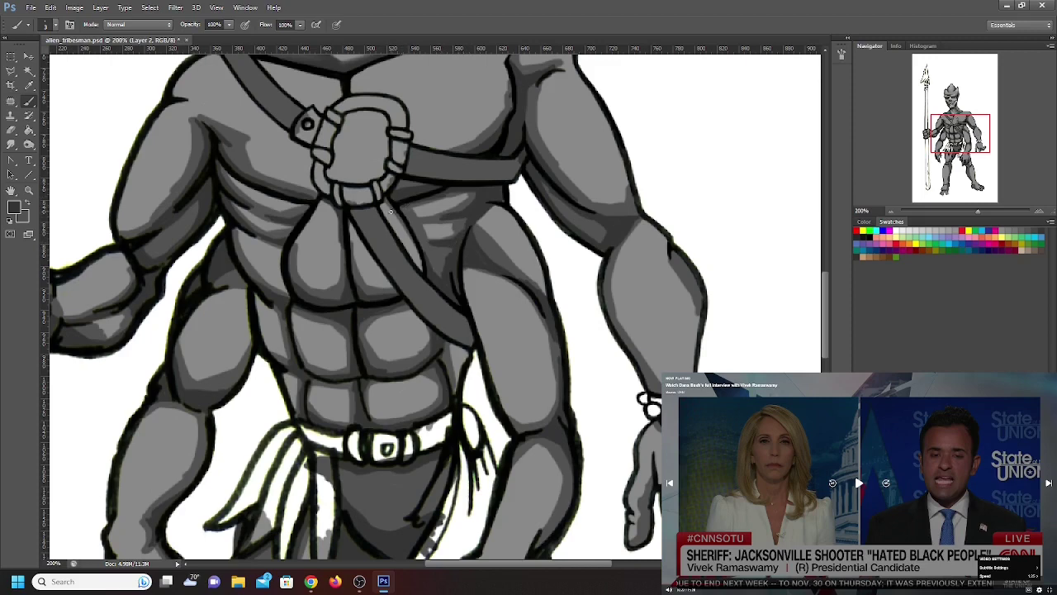
{"action": "left_click_drag", "start_coordinate": [402, 206], "coordinate": [413, 224]}
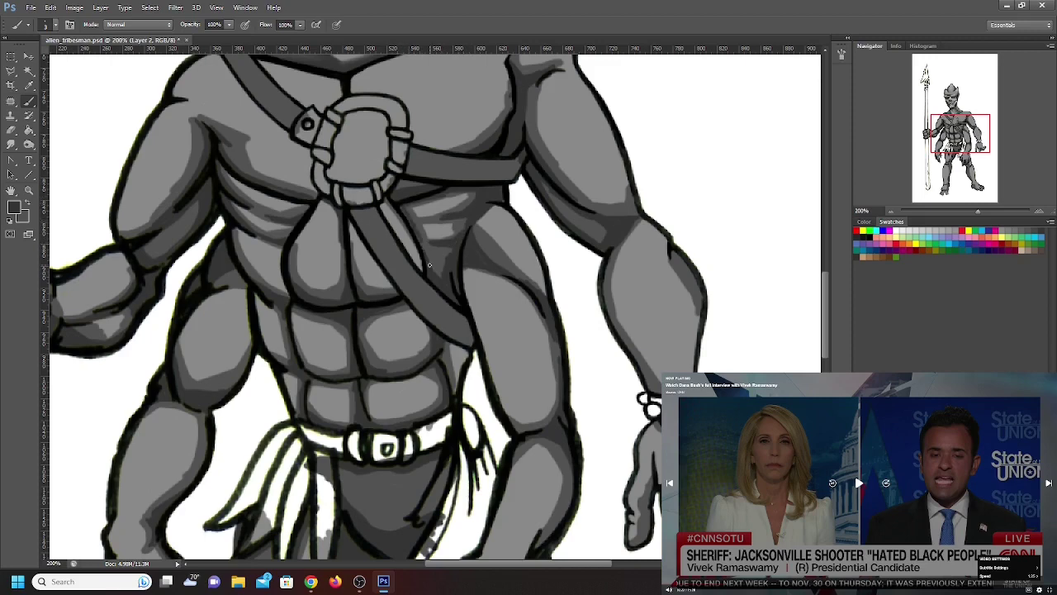
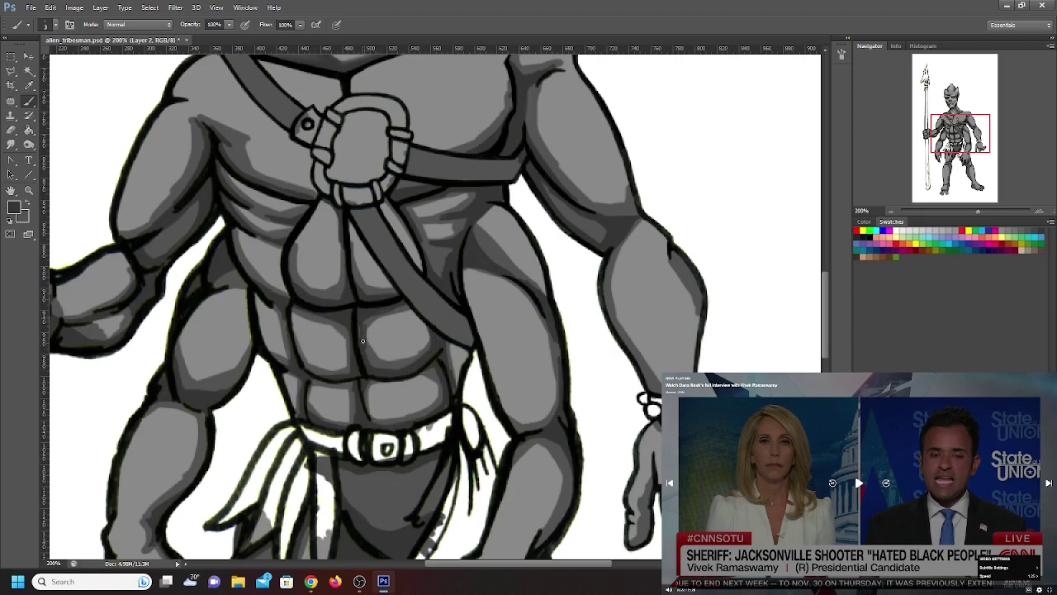
{"action": "left_click_drag", "start_coordinate": [381, 315], "coordinate": [407, 308]}
{"action": "left_click_drag", "start_coordinate": [507, 268], "coordinate": [535, 287]}
Brush mid-grey shading into the shoulder creases on both sides of the chest
{"action": "left_click_drag", "start_coordinate": [960, 130], "coordinate": [957, 119]}
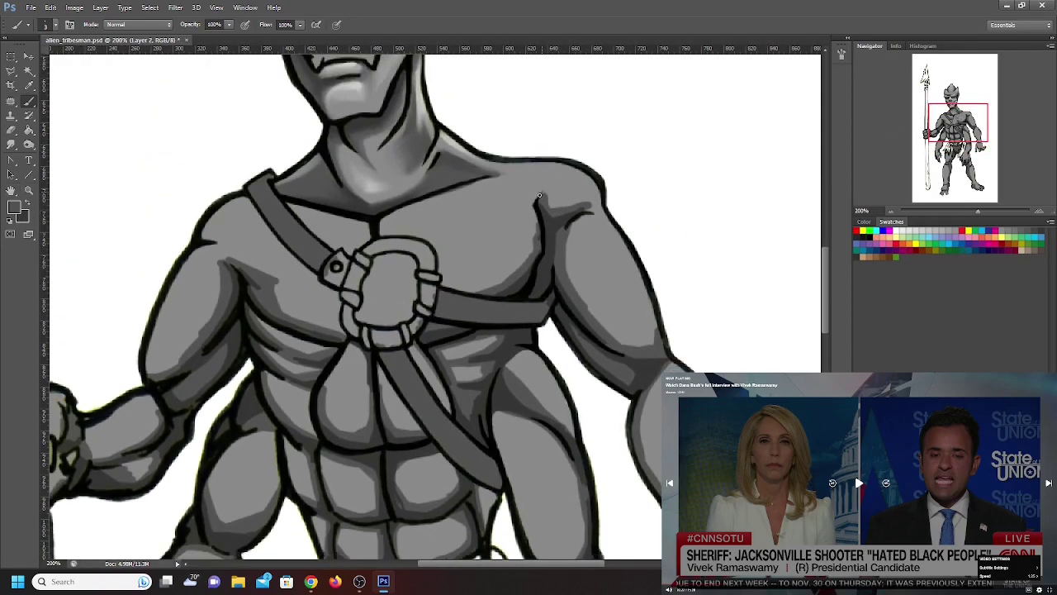
{"action": "mouse_move", "coordinate": [542, 195]}
{"action": "left_mouse_down"}
{"action": "mouse_move", "coordinate": [507, 220]}
{"action": "mouse_move", "coordinate": [550, 185]}
{"action": "left_mouse_up"}
{"action": "mouse_move", "coordinate": [219, 242]}
{"action": "left_mouse_down"}
{"action": "mouse_move", "coordinate": [221, 237]}
{"action": "mouse_move", "coordinate": [202, 233]}
{"action": "mouse_move", "coordinate": [236, 216]}
{"action": "mouse_move", "coordinate": [229, 229]}
{"action": "mouse_move", "coordinate": [243, 263]}
{"action": "mouse_move", "coordinate": [214, 241]}
{"action": "mouse_move", "coordinate": [238, 258]}
{"action": "mouse_move", "coordinate": [235, 224]}
{"action": "mouse_move", "coordinate": [201, 239]}
{"action": "mouse_move", "coordinate": [227, 221]}
{"action": "mouse_move", "coordinate": [225, 248]}
{"action": "mouse_move", "coordinate": [239, 218]}
{"action": "mouse_move", "coordinate": [225, 253]}
{"action": "left_mouse_up"}
Brush mid-grey shading below both collarbones and across the top of the chest muscles
{"action": "left_click", "coordinate": [27, 203]}
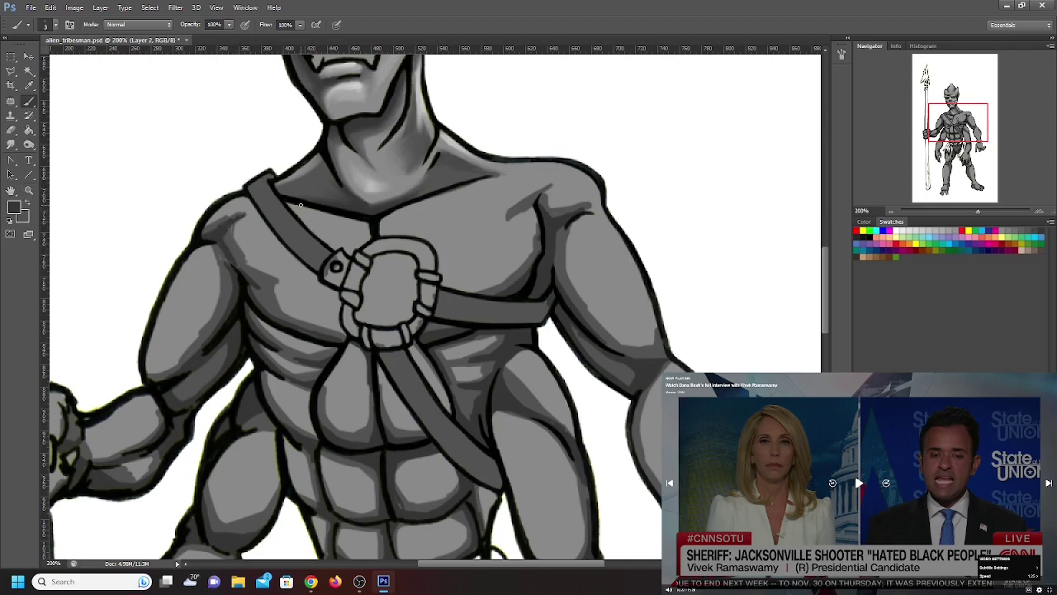
{"action": "left_click", "coordinate": [29, 204]}
{"action": "left_click_drag", "start_coordinate": [312, 219], "coordinate": [360, 239]}
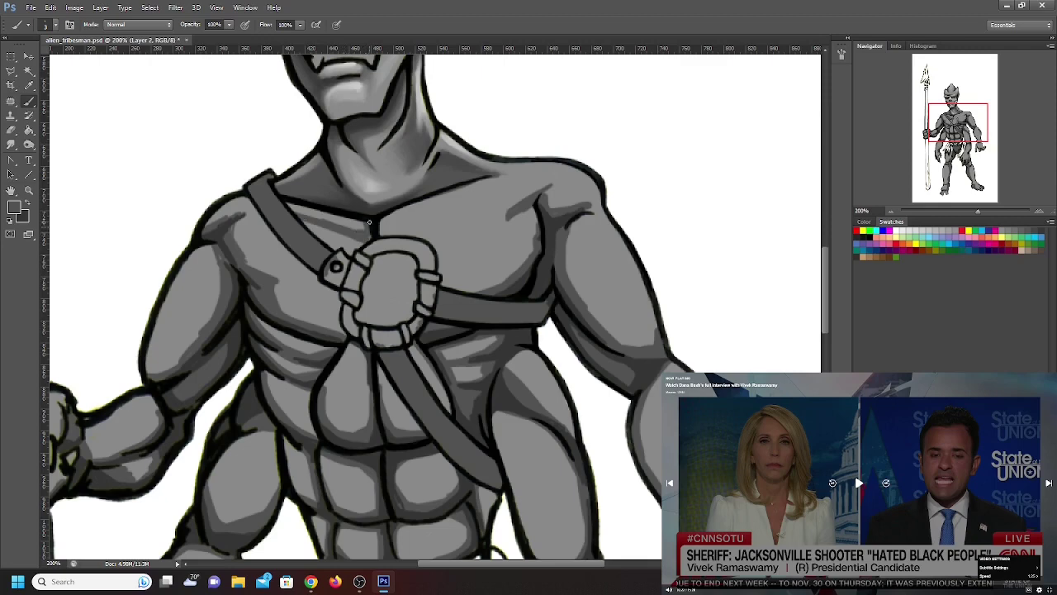
{"action": "left_click_drag", "start_coordinate": [375, 232], "coordinate": [474, 203]}
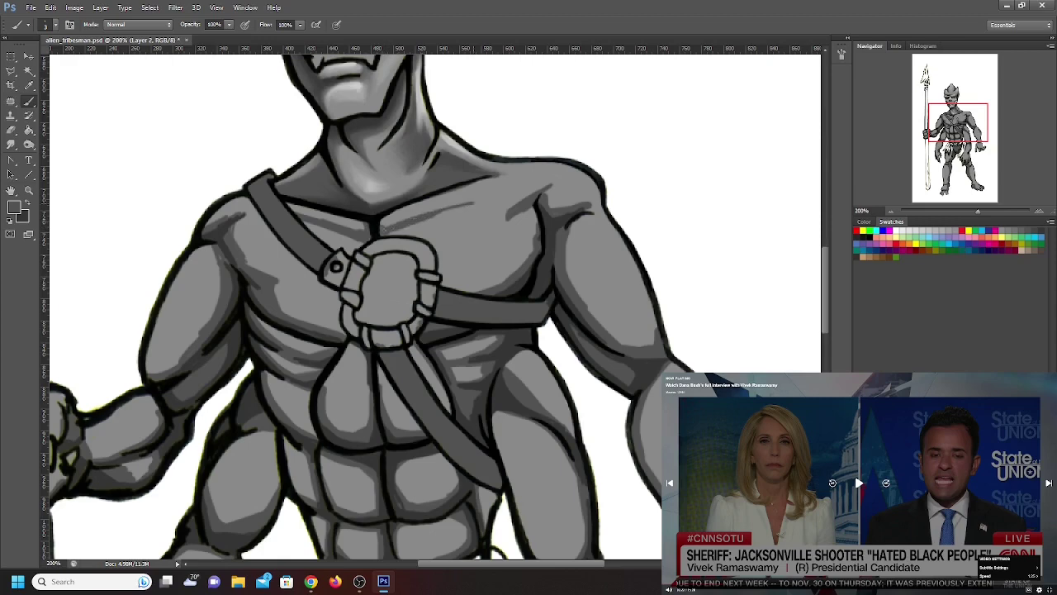
Extend the mid-grey shading under the collarbones toward the chest ring and beside the diagonal strap
{"action": "mouse_move", "coordinate": [412, 220]}
{"action": "left_mouse_down"}
{"action": "mouse_move", "coordinate": [385, 230]}
{"action": "mouse_move", "coordinate": [474, 204]}
{"action": "left_mouse_up"}
{"action": "left_click_drag", "start_coordinate": [388, 234], "coordinate": [488, 202]}
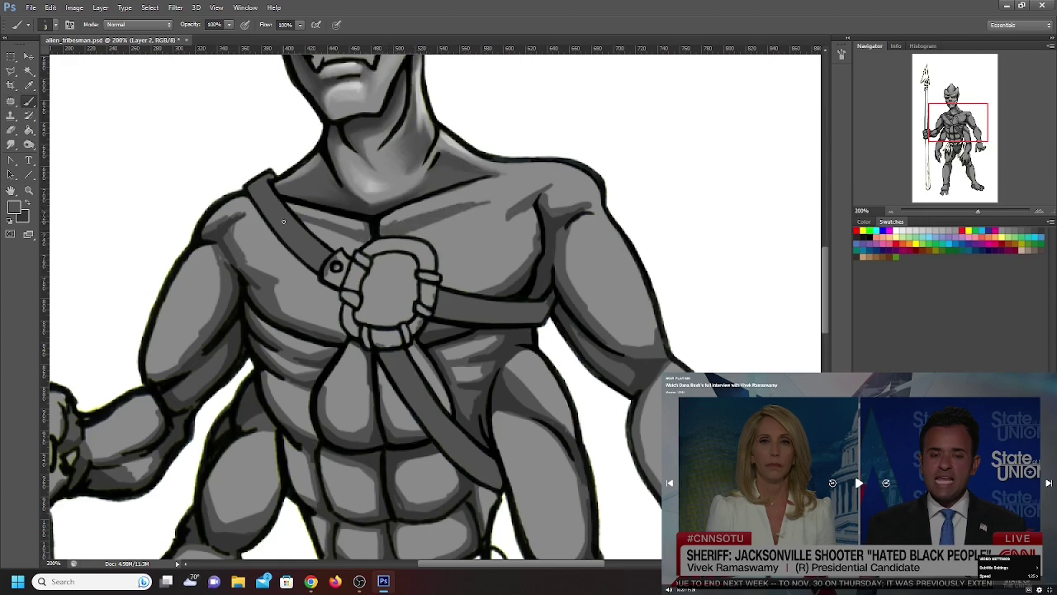
{"action": "mouse_move", "coordinate": [307, 225]}
{"action": "left_mouse_down"}
{"action": "mouse_move", "coordinate": [357, 243]}
{"action": "mouse_move", "coordinate": [364, 227]}
{"action": "left_mouse_up"}
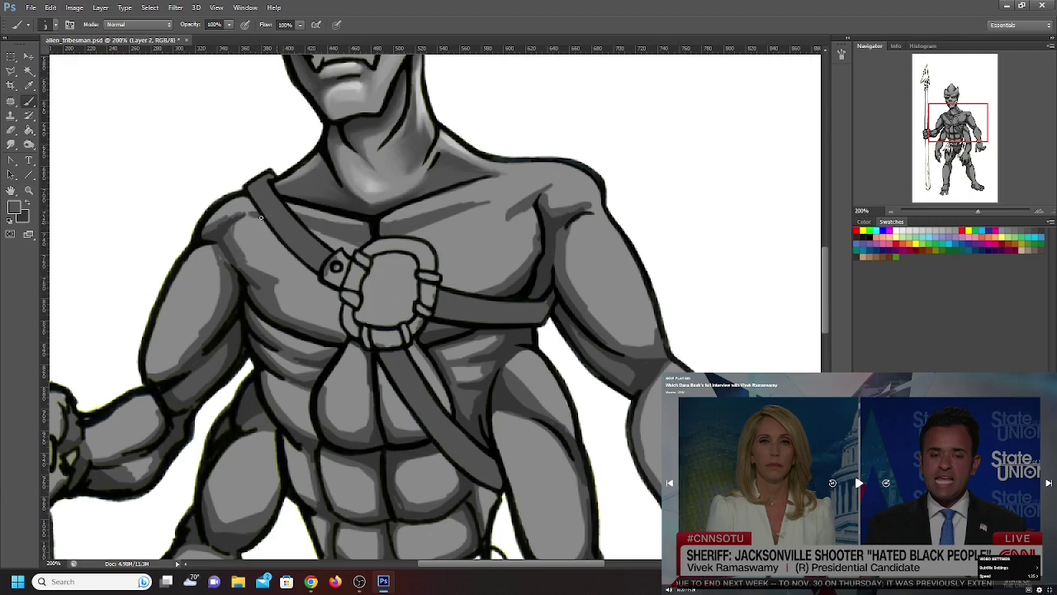
{"action": "left_click_drag", "start_coordinate": [314, 231], "coordinate": [352, 254]}
{"action": "mouse_move", "coordinate": [406, 234]}
{"action": "left_mouse_down"}
{"action": "mouse_move", "coordinate": [484, 204]}
{"action": "mouse_move", "coordinate": [456, 220]}
{"action": "left_mouse_up"}
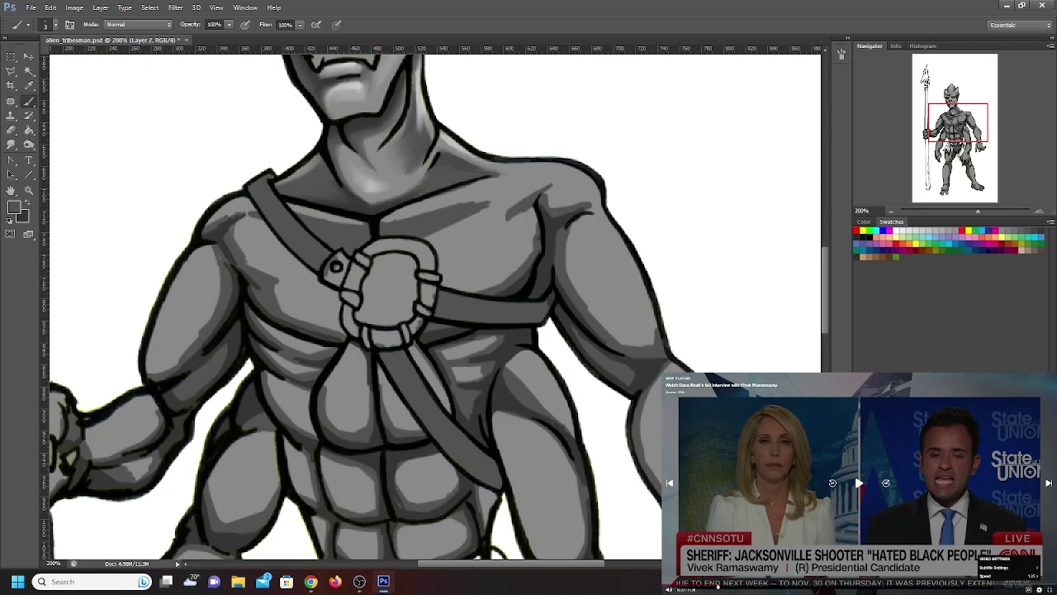
{"action": "left_click", "coordinate": [717, 585]}
{"action": "left_click", "coordinate": [859, 483]}
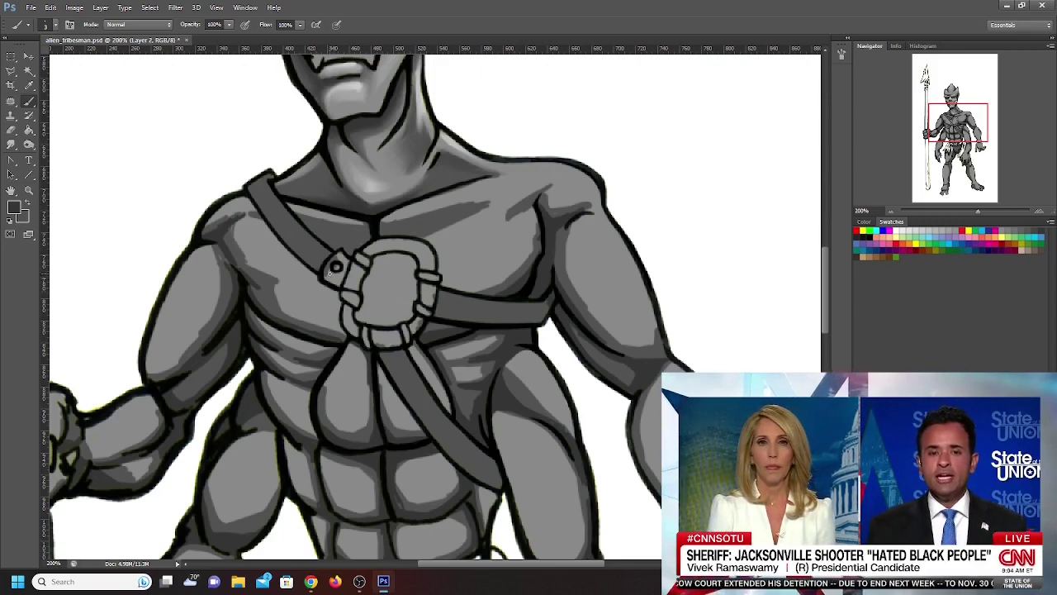
Brush a dark grey vertical shadow down the centre of the chest inside the ring, widening it at the base
{"action": "left_click_drag", "start_coordinate": [378, 252], "coordinate": [386, 322]}
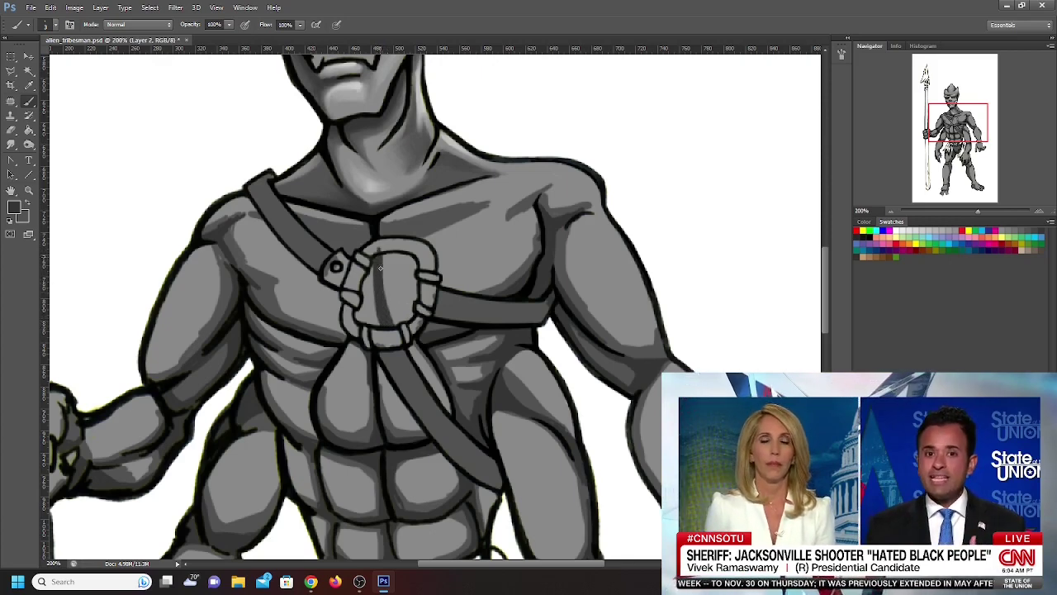
{"action": "left_click_drag", "start_coordinate": [383, 261], "coordinate": [392, 316]}
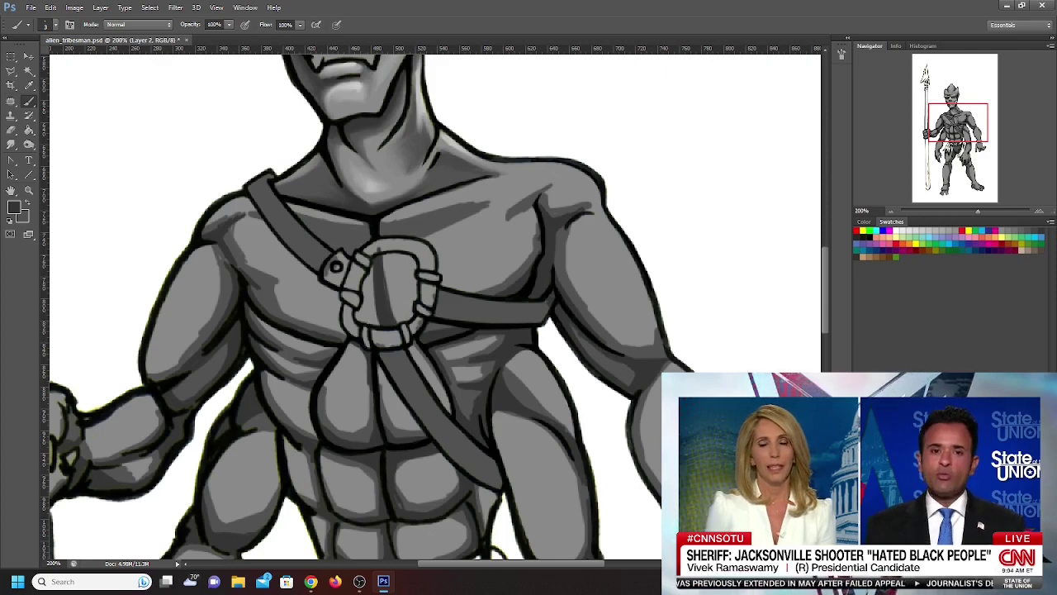
{"action": "left_click", "coordinate": [860, 483]}
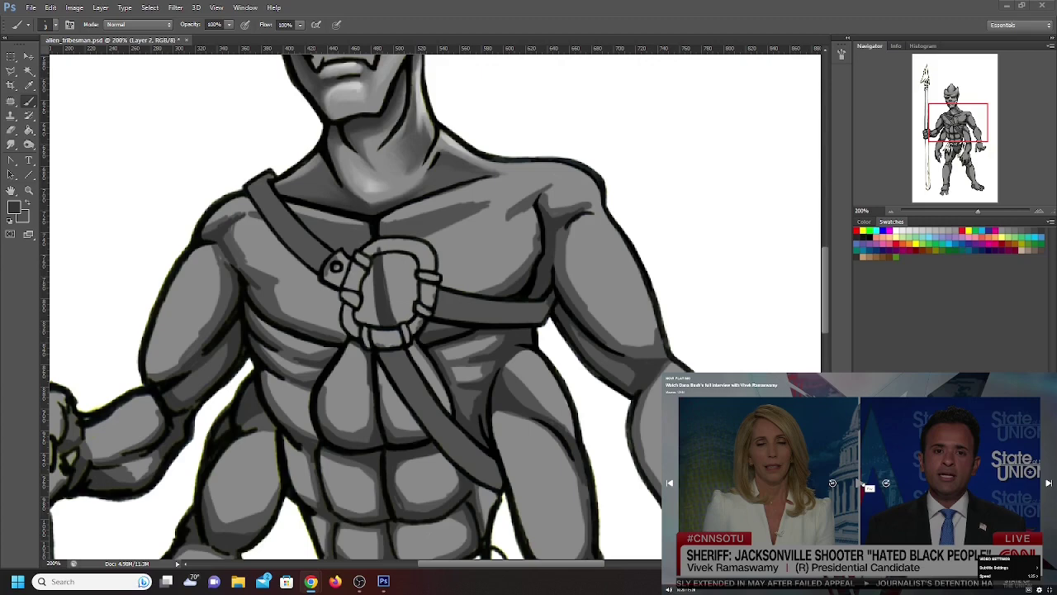
{"action": "left_click", "coordinate": [369, 325]}
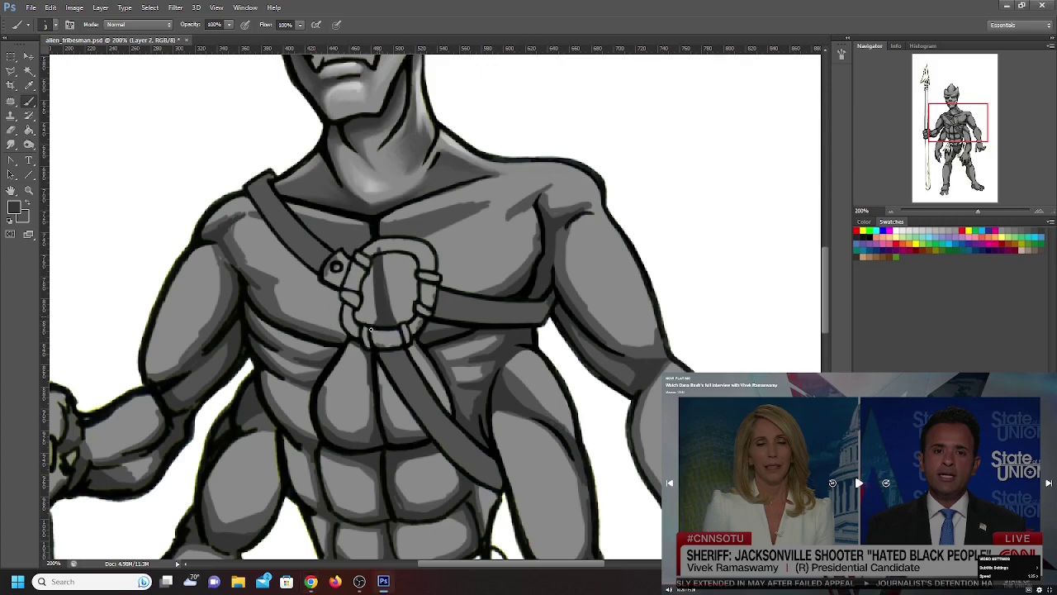
{"action": "mouse_move", "coordinate": [370, 329]}
{"action": "left_mouse_down"}
{"action": "mouse_move", "coordinate": [375, 280]}
{"action": "mouse_move", "coordinate": [376, 291]}
{"action": "left_mouse_up"}
{"action": "left_click_drag", "start_coordinate": [395, 326], "coordinate": [384, 306]}
{"action": "left_click_drag", "start_coordinate": [377, 257], "coordinate": [391, 300]}
Set the dark colour to #151515, deepen the centre line inside the chest ring and soften its base with mid-grey
{"action": "left_click", "coordinate": [27, 203]}
{"action": "left_click", "coordinate": [14, 209]}
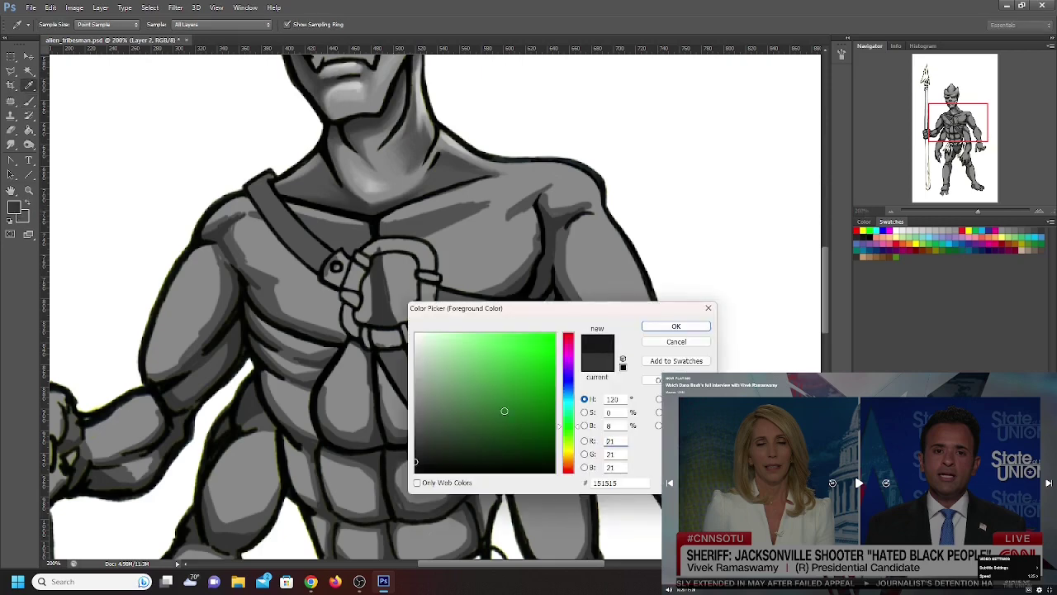
{"action": "left_click", "coordinate": [693, 327]}
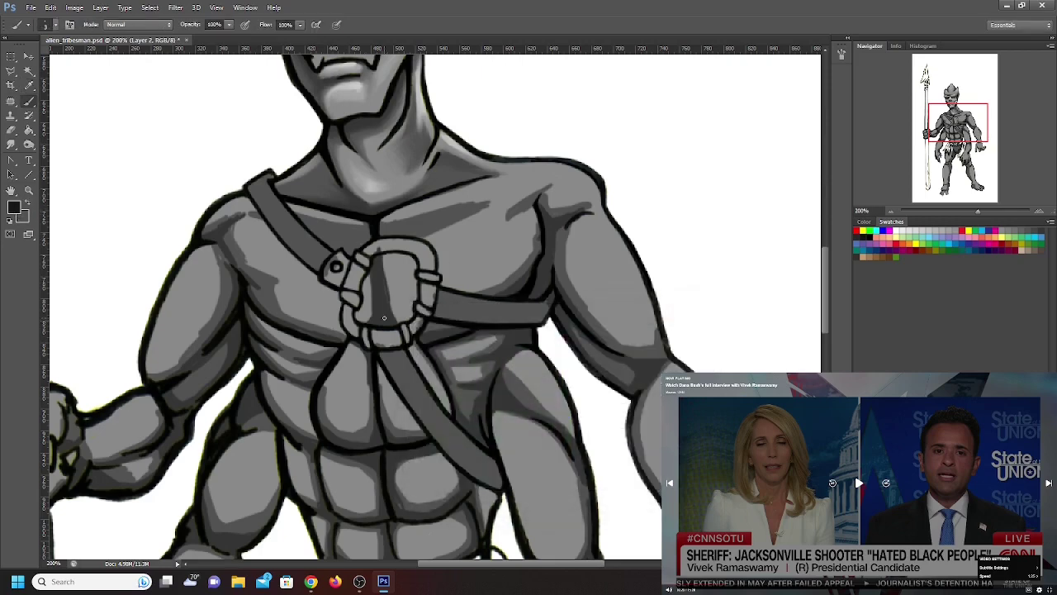
{"action": "mouse_move", "coordinate": [383, 325]}
{"action": "left_mouse_down"}
{"action": "mouse_move", "coordinate": [375, 257]}
{"action": "mouse_move", "coordinate": [378, 309]}
{"action": "left_mouse_up"}
{"action": "mouse_move", "coordinate": [377, 261]}
{"action": "left_mouse_down"}
{"action": "mouse_move", "coordinate": [380, 326]}
{"action": "mouse_move", "coordinate": [379, 258]}
{"action": "left_mouse_up"}
{"action": "key", "text": "x"}
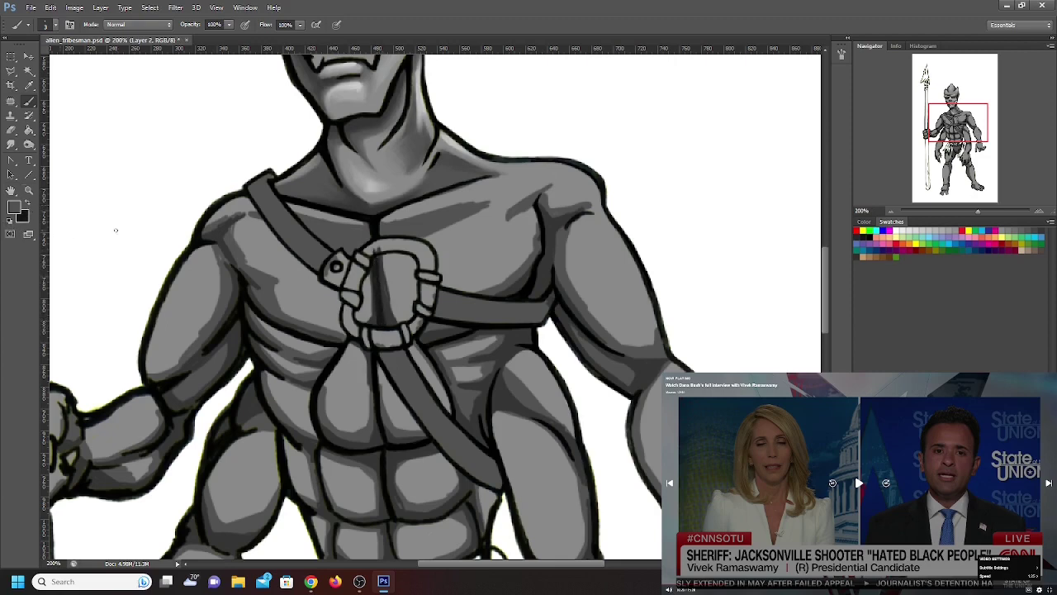
{"action": "mouse_move", "coordinate": [367, 323]}
{"action": "left_mouse_down"}
{"action": "mouse_move", "coordinate": [370, 274]}
{"action": "mouse_move", "coordinate": [358, 321]}
{"action": "mouse_move", "coordinate": [406, 307]}
{"action": "mouse_move", "coordinate": [417, 318]}
{"action": "mouse_move", "coordinate": [390, 277]}
{"action": "mouse_move", "coordinate": [411, 310]}
{"action": "mouse_move", "coordinate": [385, 277]}
{"action": "mouse_move", "coordinate": [386, 307]}
{"action": "left_mouse_up"}
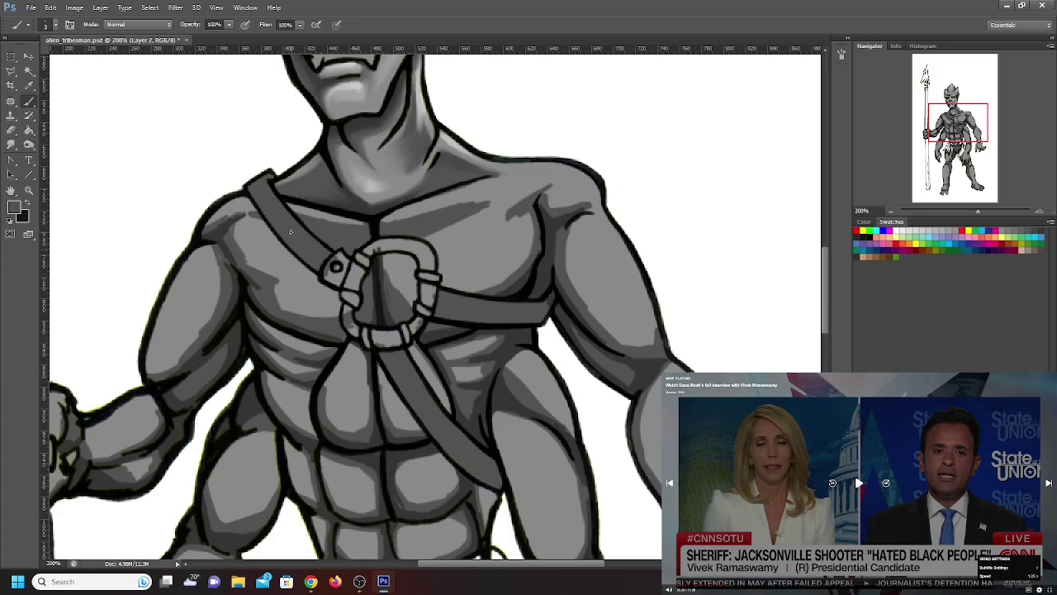
Choose a lighter grey and brush transition tones on the upper chest, the spear-side upper arm and the upper abdominals
{"action": "left_click", "coordinate": [14, 209]}
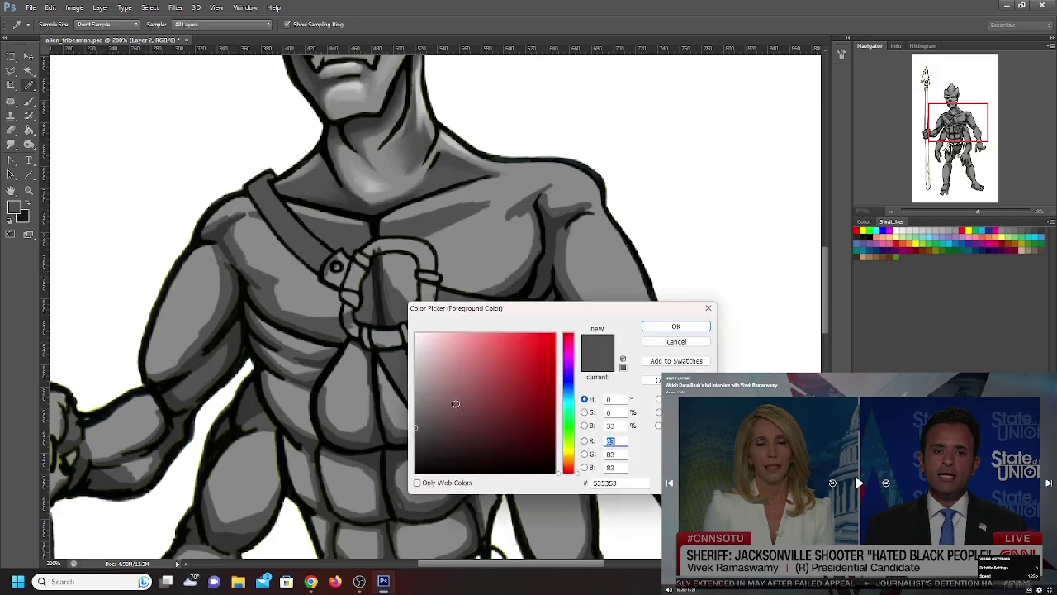
{"action": "left_click", "coordinate": [427, 414]}
{"action": "left_click", "coordinate": [675, 327]}
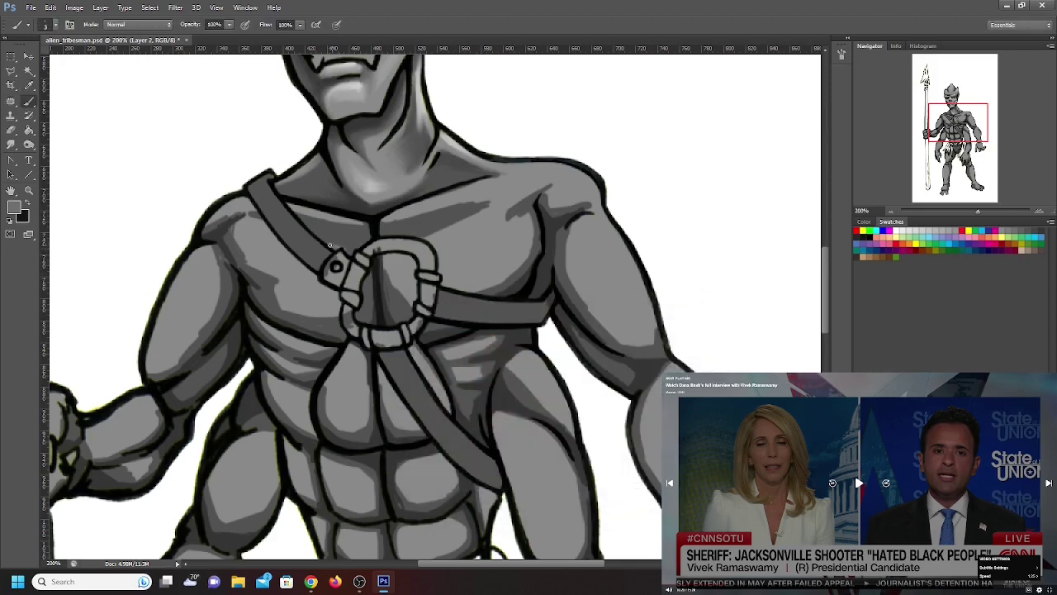
{"action": "mouse_move", "coordinate": [356, 248]}
{"action": "left_mouse_down"}
{"action": "mouse_move", "coordinate": [322, 231]}
{"action": "mouse_move", "coordinate": [353, 251]}
{"action": "left_mouse_up"}
{"action": "mouse_move", "coordinate": [423, 233]}
{"action": "left_mouse_down"}
{"action": "mouse_move", "coordinate": [480, 209]}
{"action": "mouse_move", "coordinate": [407, 235]}
{"action": "mouse_move", "coordinate": [479, 209]}
{"action": "mouse_move", "coordinate": [452, 219]}
{"action": "left_mouse_up"}
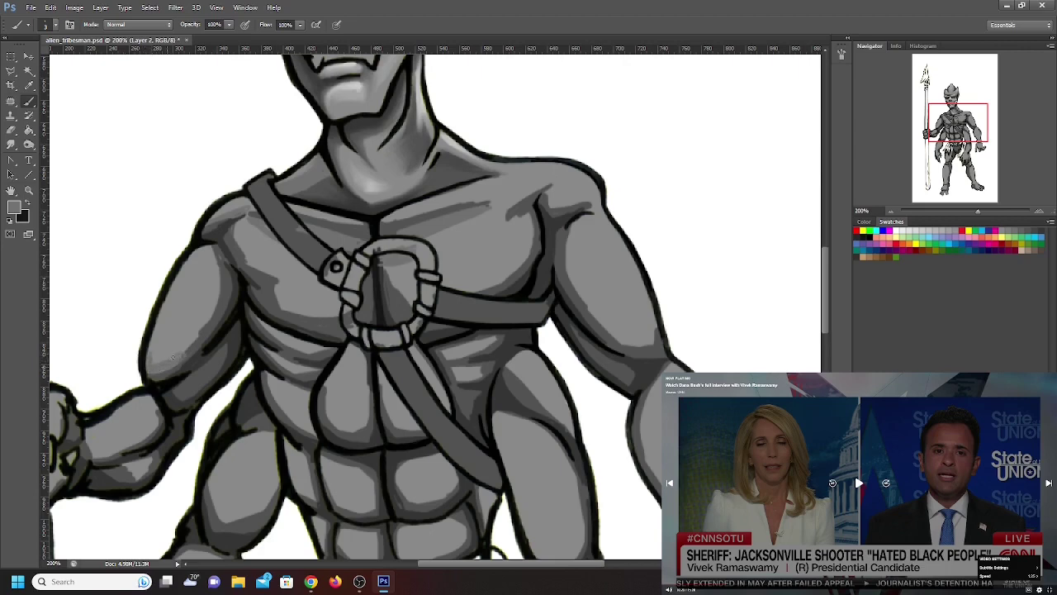
{"action": "mouse_move", "coordinate": [183, 351]}
{"action": "left_mouse_down"}
{"action": "mouse_move", "coordinate": [199, 333]}
{"action": "mouse_move", "coordinate": [153, 359]}
{"action": "mouse_move", "coordinate": [179, 350]}
{"action": "left_mouse_up"}
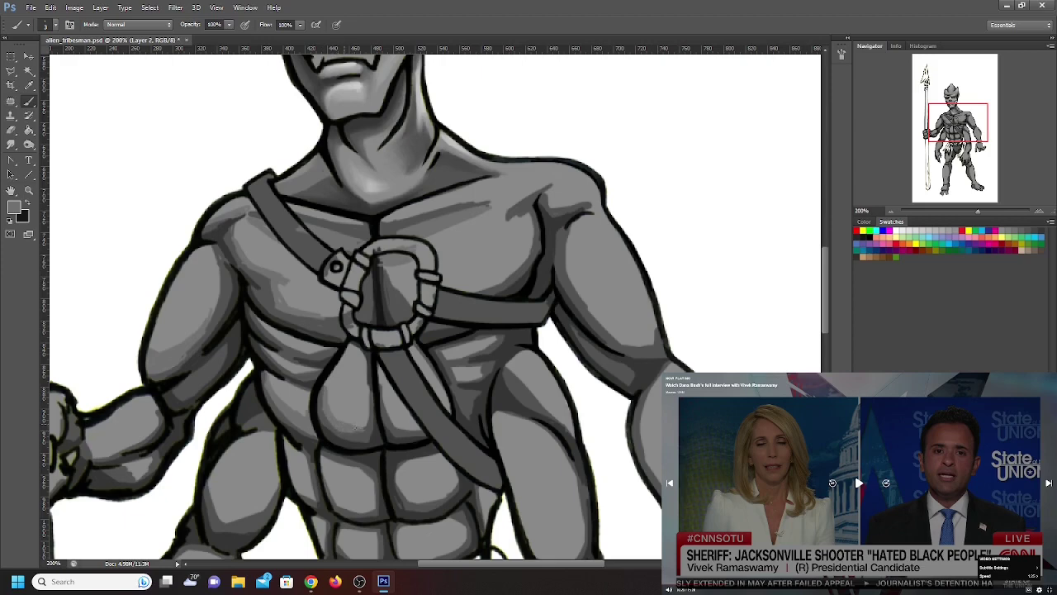
{"action": "mouse_move", "coordinate": [360, 423]}
{"action": "left_mouse_down"}
{"action": "mouse_move", "coordinate": [340, 420]}
{"action": "mouse_move", "coordinate": [361, 418]}
{"action": "mouse_move", "coordinate": [369, 389]}
{"action": "mouse_move", "coordinate": [421, 431]}
{"action": "left_mouse_up"}
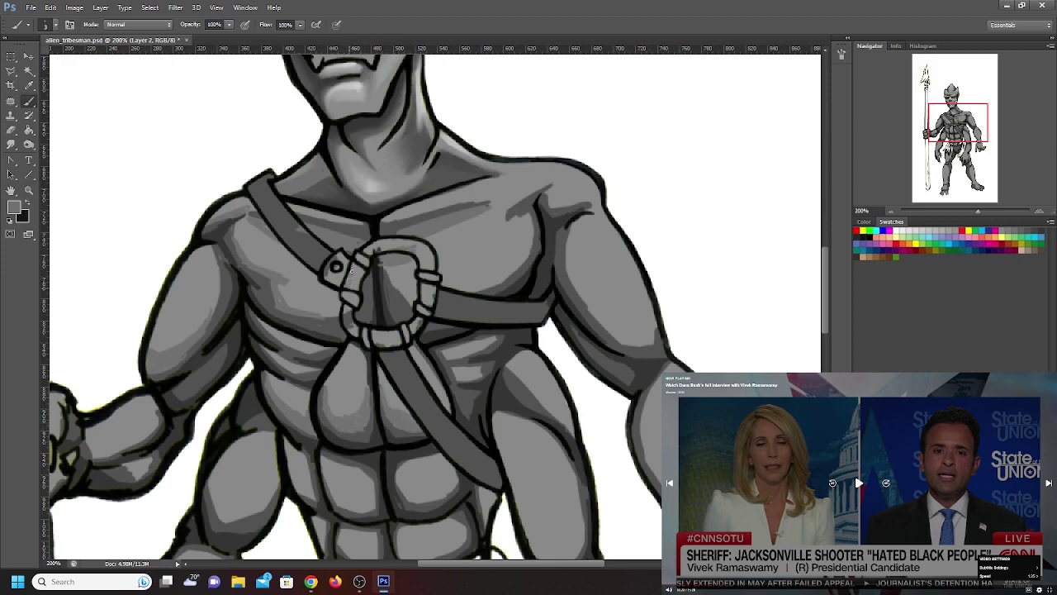
Brush transition grey along the buckle side and lower edge of the chest ring
{"action": "mouse_move", "coordinate": [350, 269]}
{"action": "left_mouse_down"}
{"action": "mouse_move", "coordinate": [357, 286]}
{"action": "mouse_move", "coordinate": [356, 265]}
{"action": "left_mouse_up"}
{"action": "mouse_move", "coordinate": [349, 309]}
{"action": "left_mouse_down"}
{"action": "mouse_move", "coordinate": [354, 332]}
{"action": "mouse_move", "coordinate": [357, 302]}
{"action": "mouse_move", "coordinate": [330, 276]}
{"action": "mouse_move", "coordinate": [344, 271]}
{"action": "left_mouse_up"}
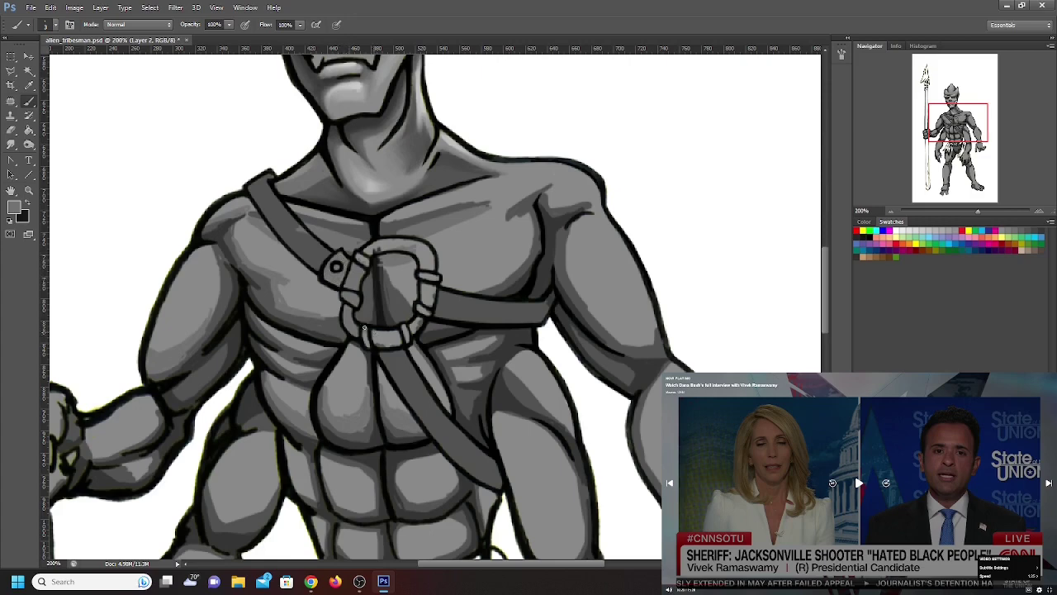
{"action": "left_click_drag", "start_coordinate": [366, 337], "coordinate": [396, 341]}
Brush transition grey on the shoulder and upper arm opposite the spear
{"action": "left_click_drag", "start_coordinate": [573, 231], "coordinate": [569, 257]}
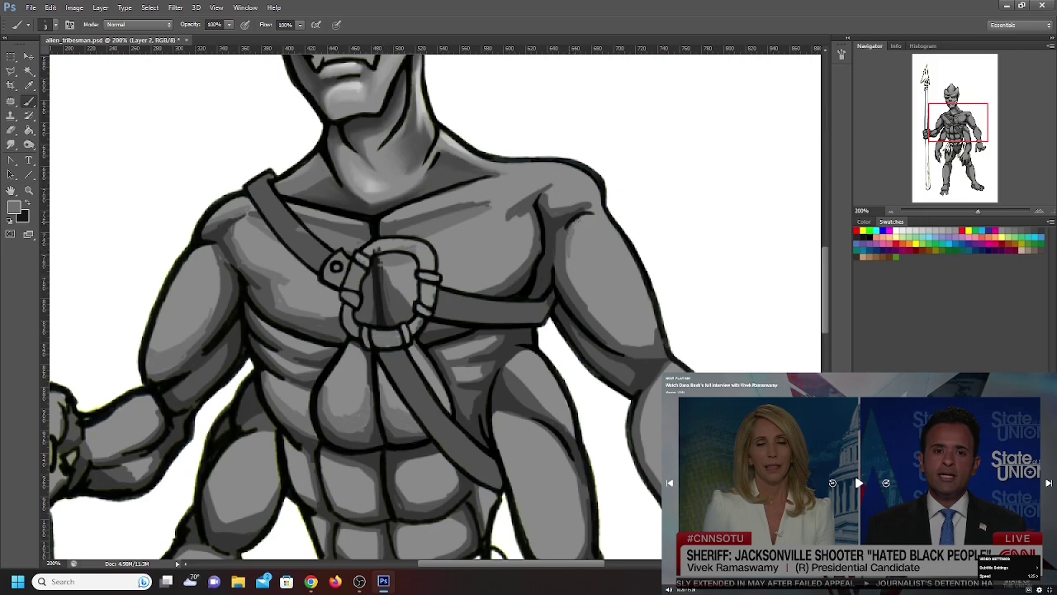
{"action": "mouse_move", "coordinate": [590, 216]}
{"action": "left_mouse_down"}
{"action": "mouse_move", "coordinate": [571, 247]}
{"action": "mouse_move", "coordinate": [577, 279]}
{"action": "left_mouse_up"}
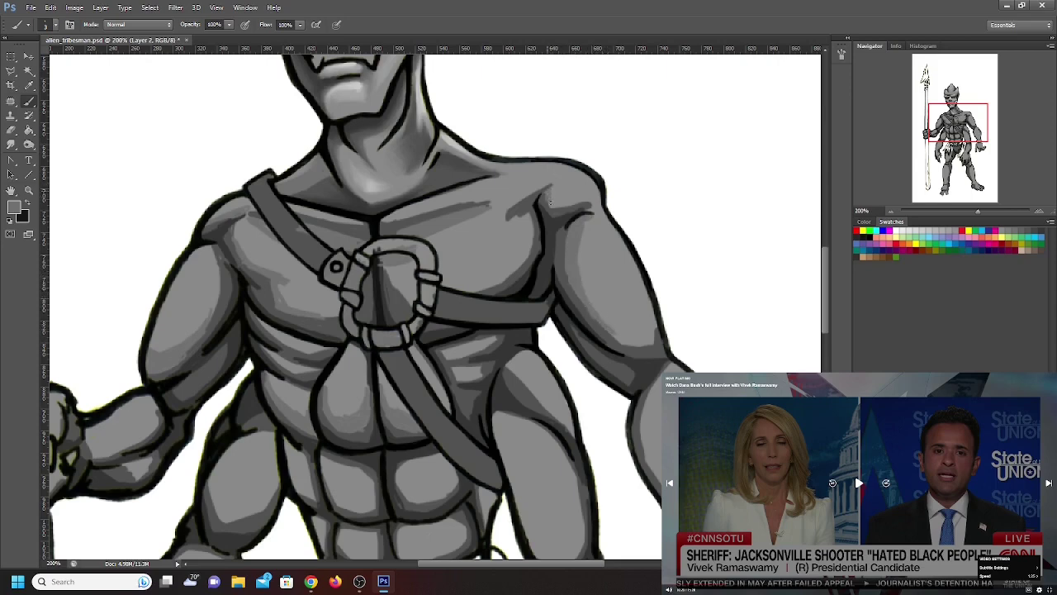
{"action": "mouse_move", "coordinate": [583, 203]}
{"action": "left_mouse_down"}
{"action": "mouse_move", "coordinate": [558, 201]}
{"action": "mouse_move", "coordinate": [578, 190]}
{"action": "mouse_move", "coordinate": [567, 185]}
{"action": "mouse_move", "coordinate": [585, 194]}
{"action": "left_mouse_up"}
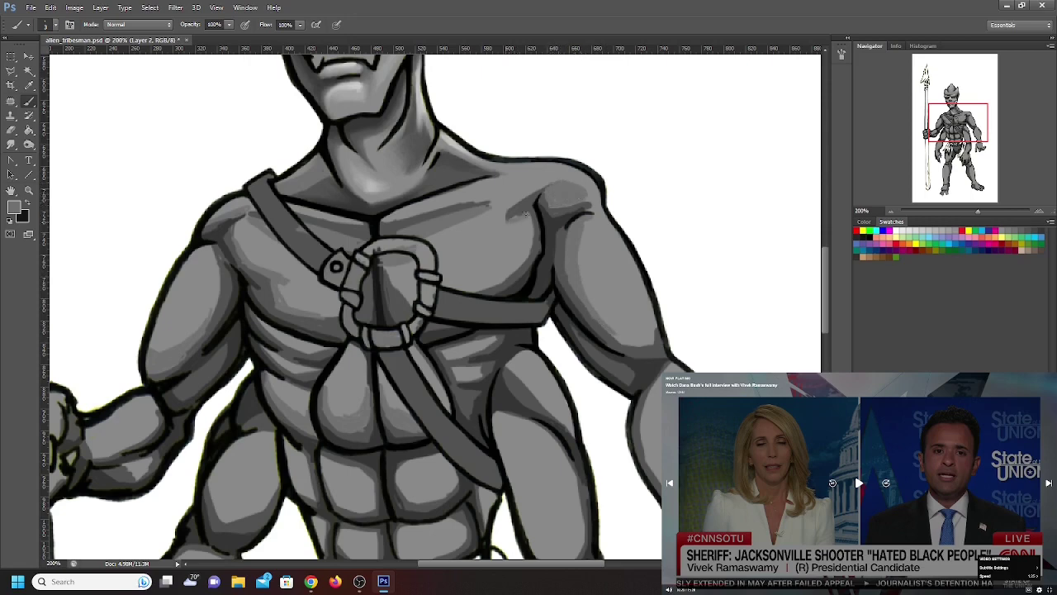
Brush transition grey along the outer edge and top of the chest muscle opposite the spear
{"action": "left_click_drag", "start_coordinate": [525, 221], "coordinate": [530, 227]}
{"action": "left_click_drag", "start_coordinate": [527, 242], "coordinate": [507, 274]}
{"action": "left_click_drag", "start_coordinate": [522, 223], "coordinate": [523, 233]}
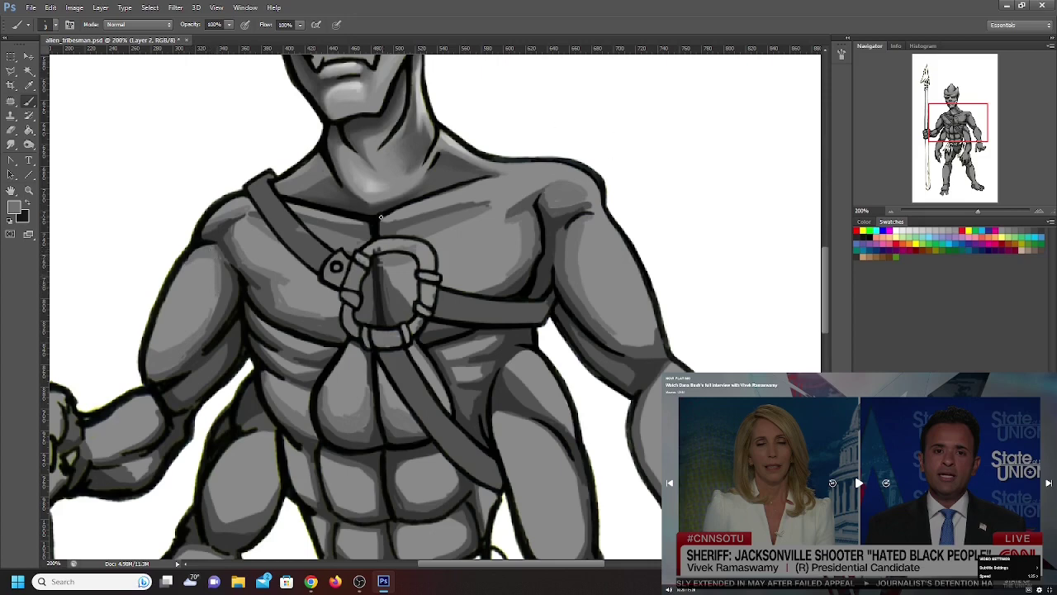
{"action": "left_click_drag", "start_coordinate": [382, 226], "coordinate": [413, 217]}
{"action": "mouse_move", "coordinate": [481, 199]}
{"action": "left_mouse_down"}
{"action": "mouse_move", "coordinate": [537, 190]}
{"action": "mouse_move", "coordinate": [497, 210]}
{"action": "mouse_move", "coordinate": [535, 184]}
{"action": "mouse_move", "coordinate": [493, 196]}
{"action": "left_mouse_up"}
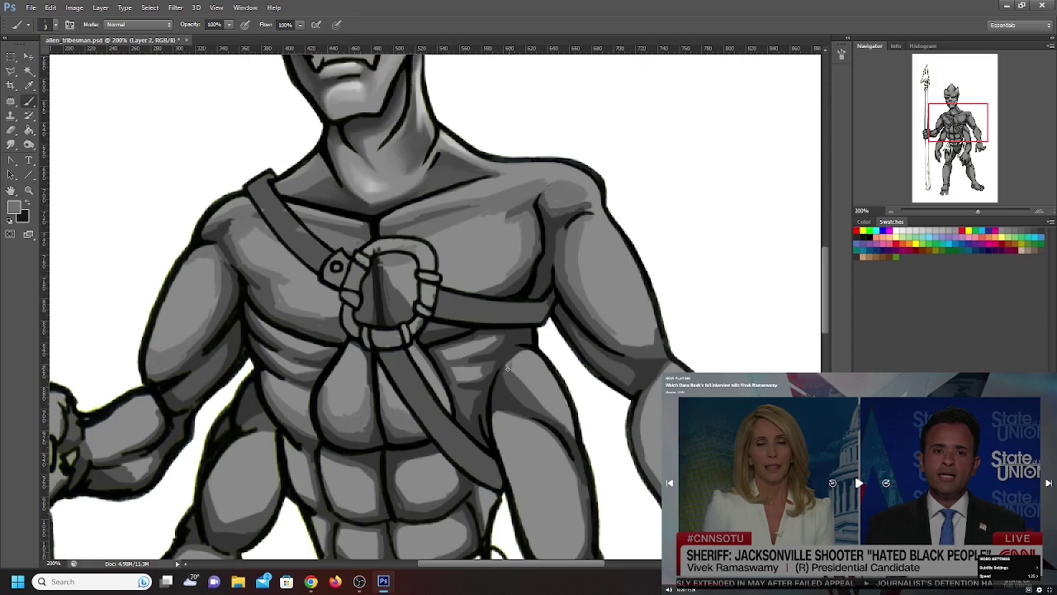
Brush transition grey on the lower arm's shoulder and above the upper arm's elbow opposite the spear
{"action": "left_click_drag", "start_coordinate": [507, 369], "coordinate": [548, 405]}
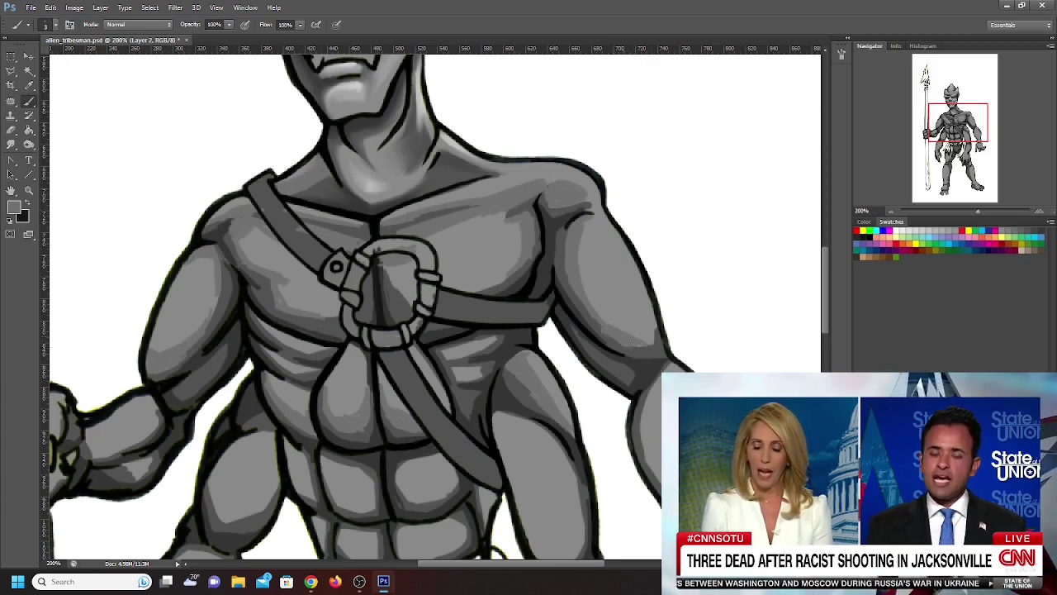
{"action": "mouse_move", "coordinate": [620, 322]}
{"action": "left_mouse_down"}
{"action": "mouse_move", "coordinate": [640, 321]}
{"action": "mouse_move", "coordinate": [639, 299]}
{"action": "mouse_move", "coordinate": [646, 311]}
{"action": "left_mouse_up"}
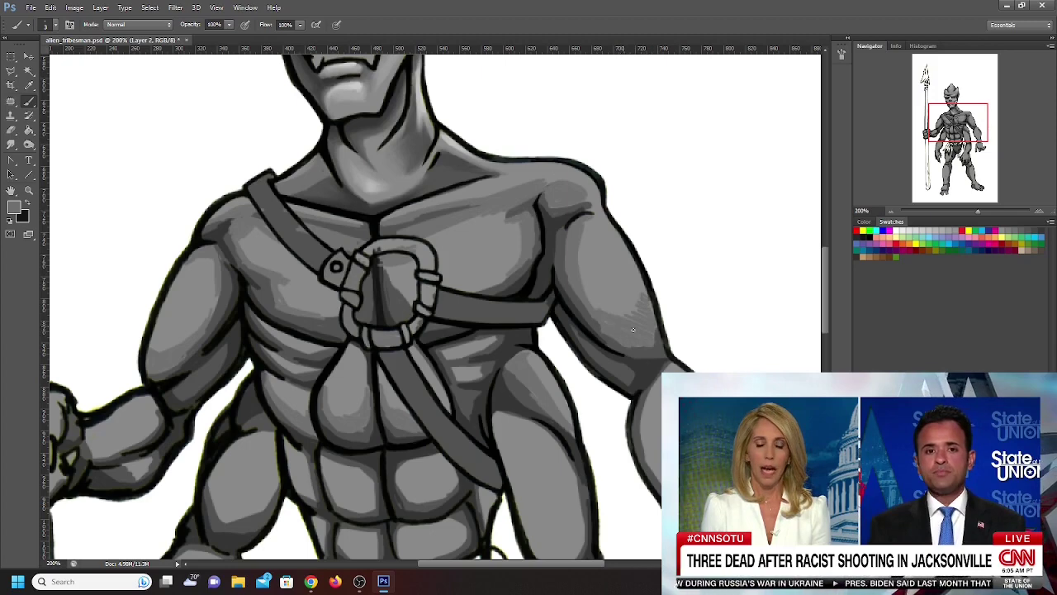
{"action": "mouse_move", "coordinate": [861, 486]}
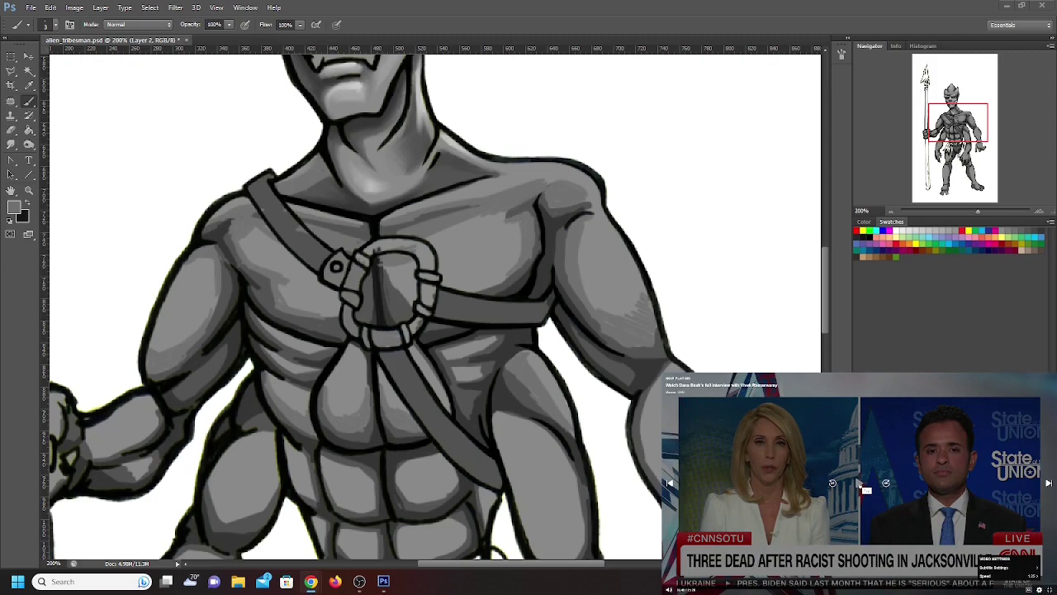
{"action": "left_click", "coordinate": [862, 488]}
Brush transition grey on the spear-holding forearm, the lower arm beneath it and the abdominals
{"action": "left_click_drag", "start_coordinate": [985, 139], "coordinate": [968, 146]}
{"action": "left_click_drag", "start_coordinate": [174, 323], "coordinate": [233, 326]}
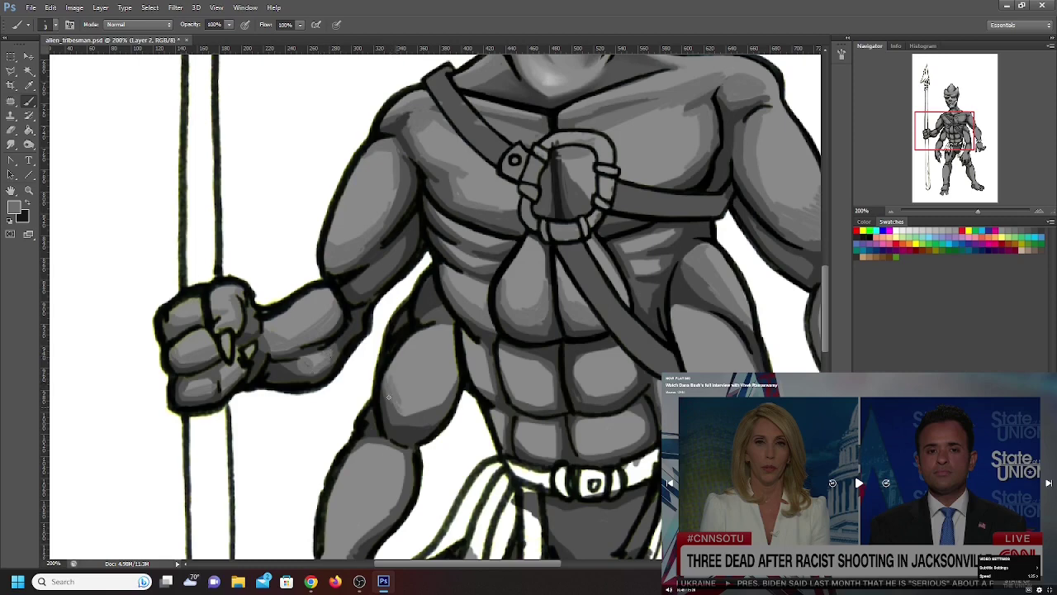
{"action": "mouse_move", "coordinate": [416, 410]}
{"action": "left_mouse_down"}
{"action": "mouse_move", "coordinate": [439, 401]}
{"action": "mouse_move", "coordinate": [454, 373]}
{"action": "mouse_move", "coordinate": [489, 388]}
{"action": "mouse_move", "coordinate": [488, 371]}
{"action": "mouse_move", "coordinate": [515, 398]}
{"action": "mouse_move", "coordinate": [505, 367]}
{"action": "left_mouse_up"}
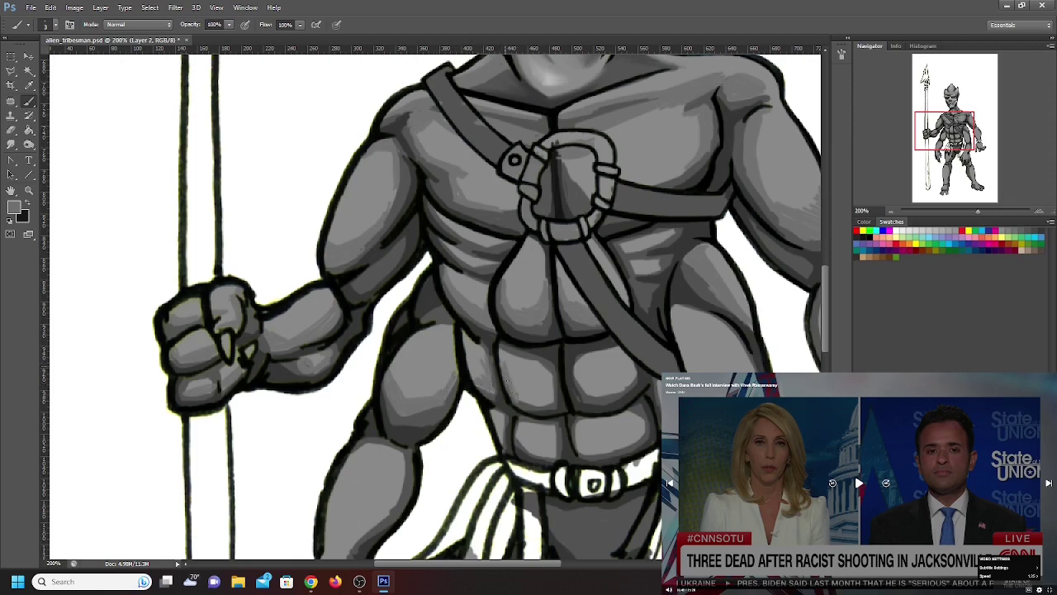
{"action": "mouse_move", "coordinate": [542, 403]}
{"action": "left_mouse_down"}
{"action": "mouse_move", "coordinate": [530, 398]}
{"action": "mouse_move", "coordinate": [552, 385]}
{"action": "left_mouse_up"}
{"action": "left_click", "coordinate": [855, 483]}
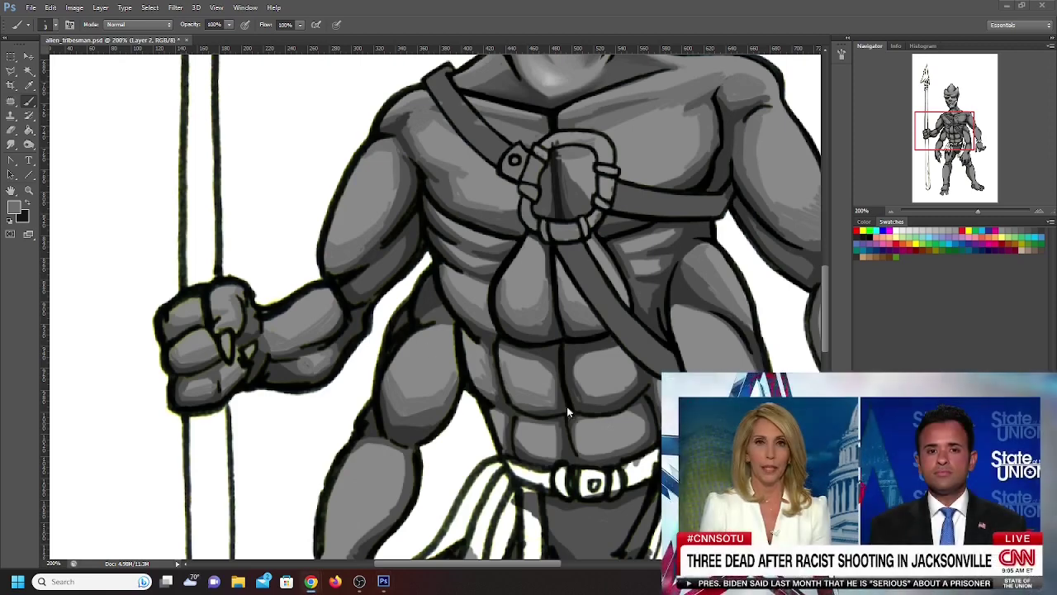
{"action": "left_click", "coordinate": [594, 387]}
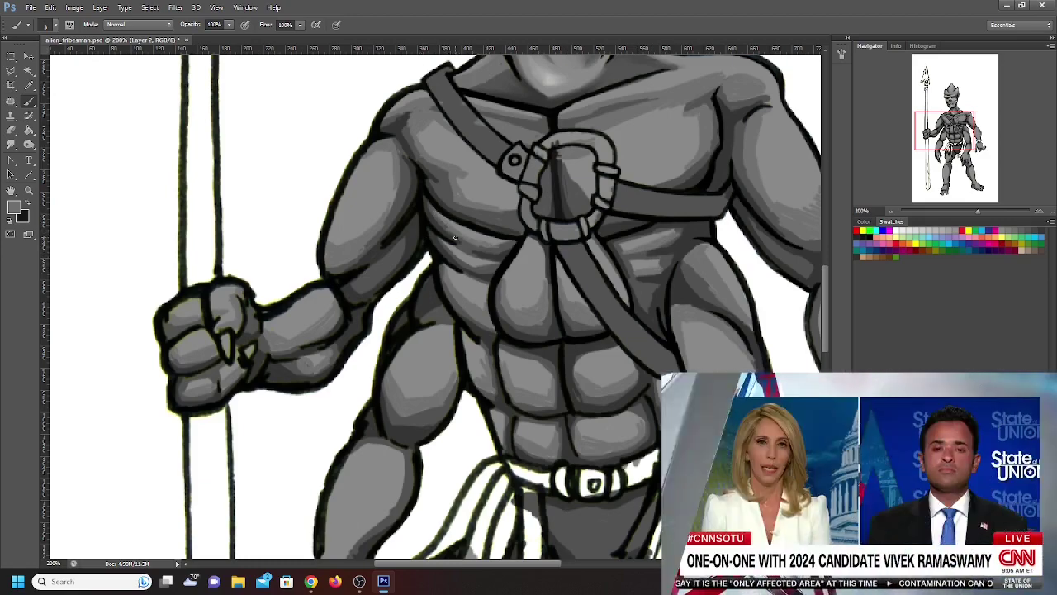
{"action": "mouse_move", "coordinate": [904, 485]}
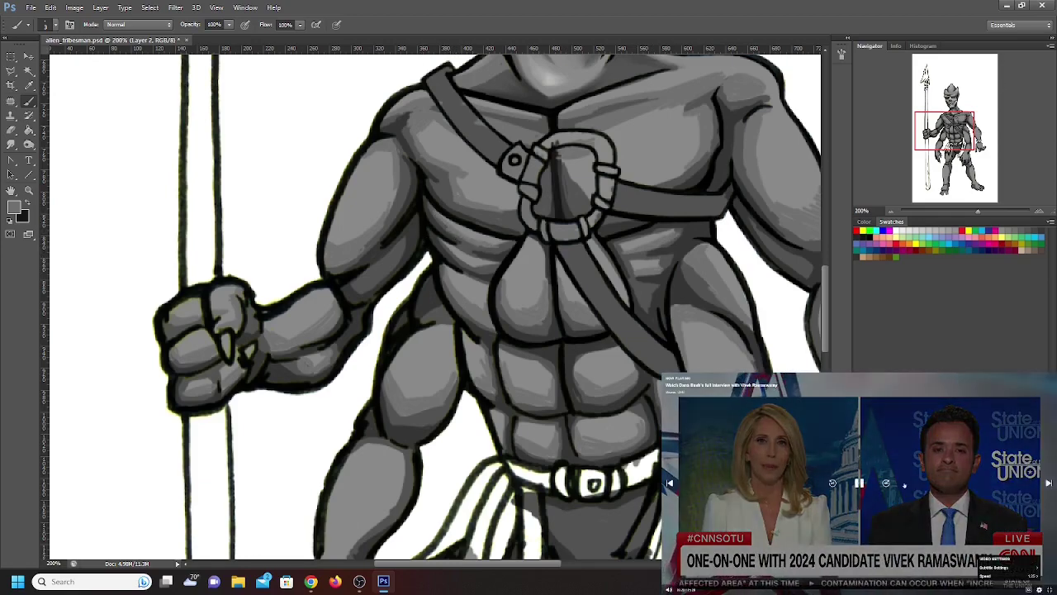
{"action": "left_click", "coordinate": [859, 483]}
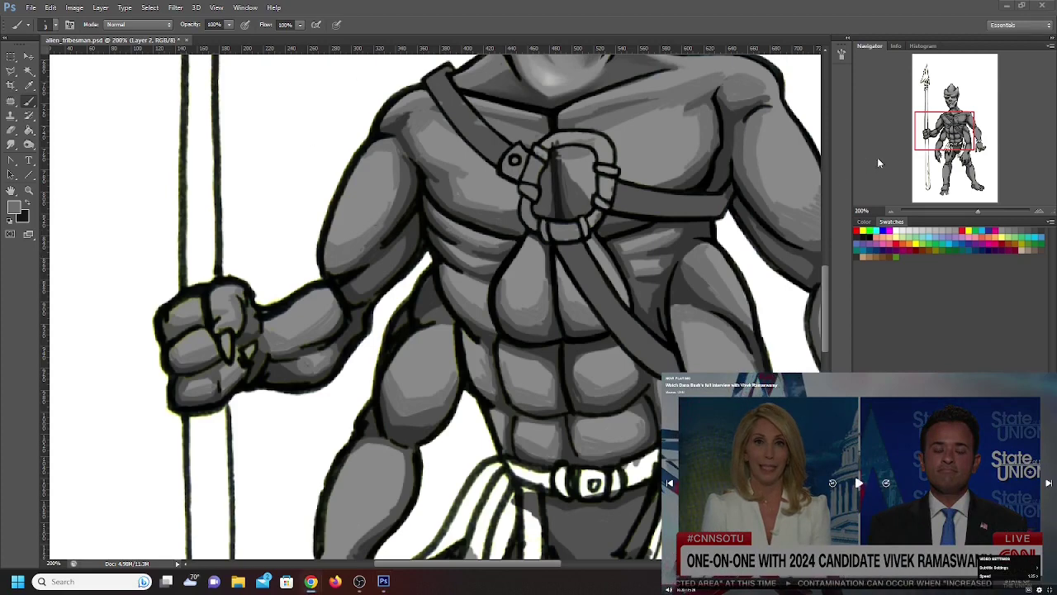
Brush transition grey on the spear-side lower hand, its thumb and the forearm above the wrist
{"action": "left_click_drag", "start_coordinate": [950, 123], "coordinate": [949, 140]}
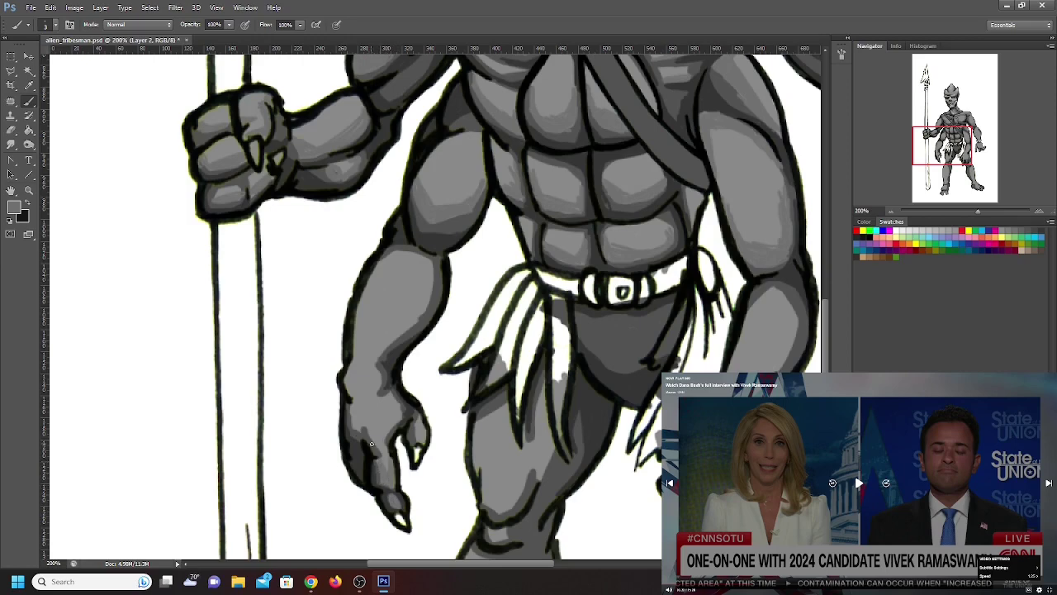
{"action": "left_click_drag", "start_coordinate": [387, 467], "coordinate": [371, 432]}
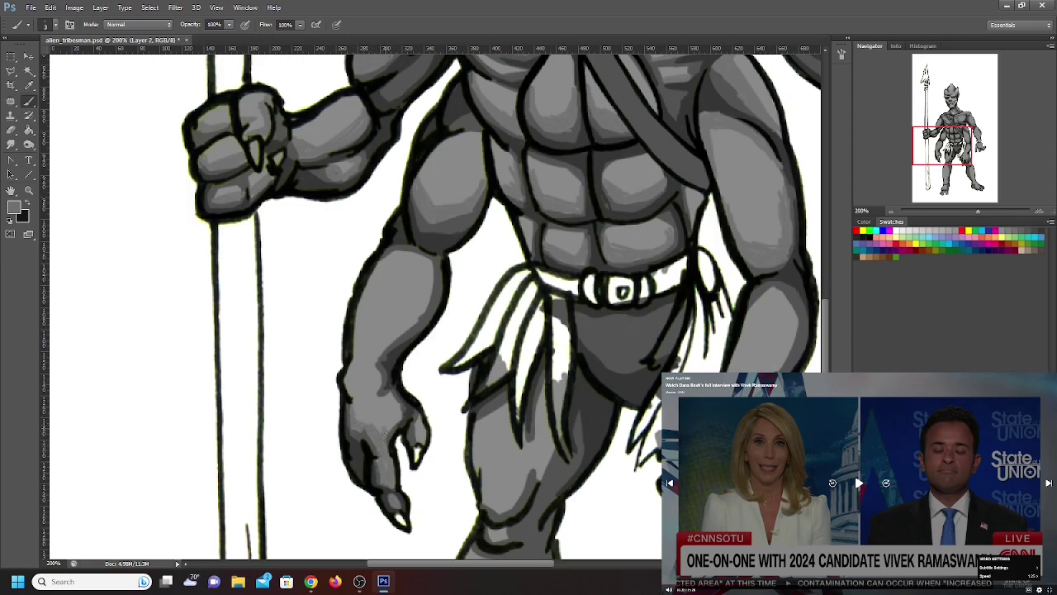
{"action": "left_click_drag", "start_coordinate": [416, 420], "coordinate": [418, 434]}
{"action": "mouse_move", "coordinate": [375, 369]}
{"action": "left_mouse_down"}
{"action": "mouse_move", "coordinate": [395, 335]}
{"action": "mouse_move", "coordinate": [375, 351]}
{"action": "left_mouse_up"}
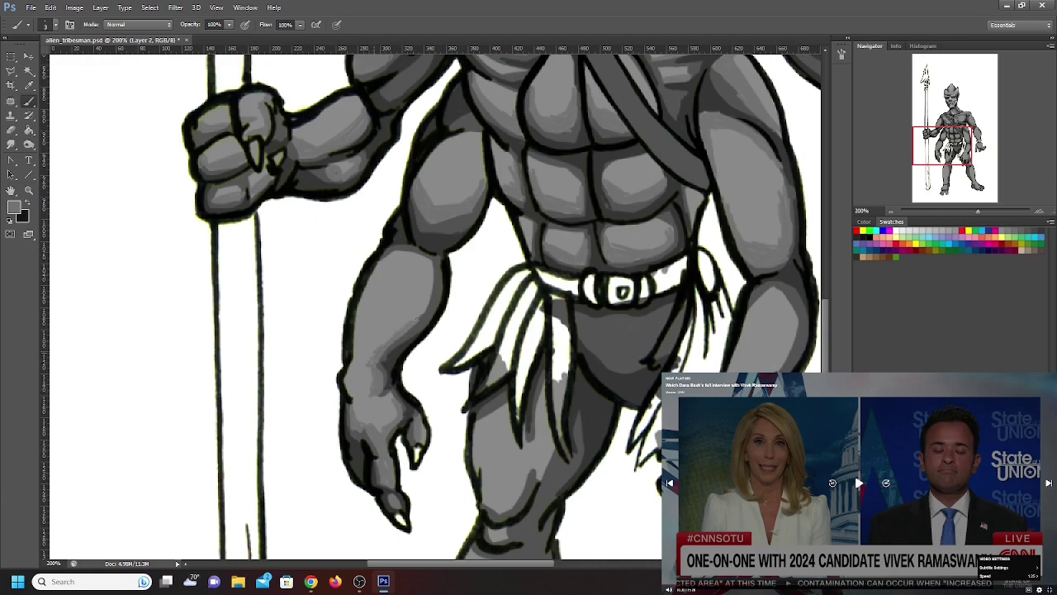
Brush transition grey on the spear-side lower arm's forearm and along the thigh and above the knee on the same side
{"action": "mouse_move", "coordinate": [429, 298]}
{"action": "left_mouse_down"}
{"action": "mouse_move", "coordinate": [429, 278]}
{"action": "mouse_move", "coordinate": [404, 324]}
{"action": "mouse_move", "coordinate": [369, 355]}
{"action": "left_mouse_up"}
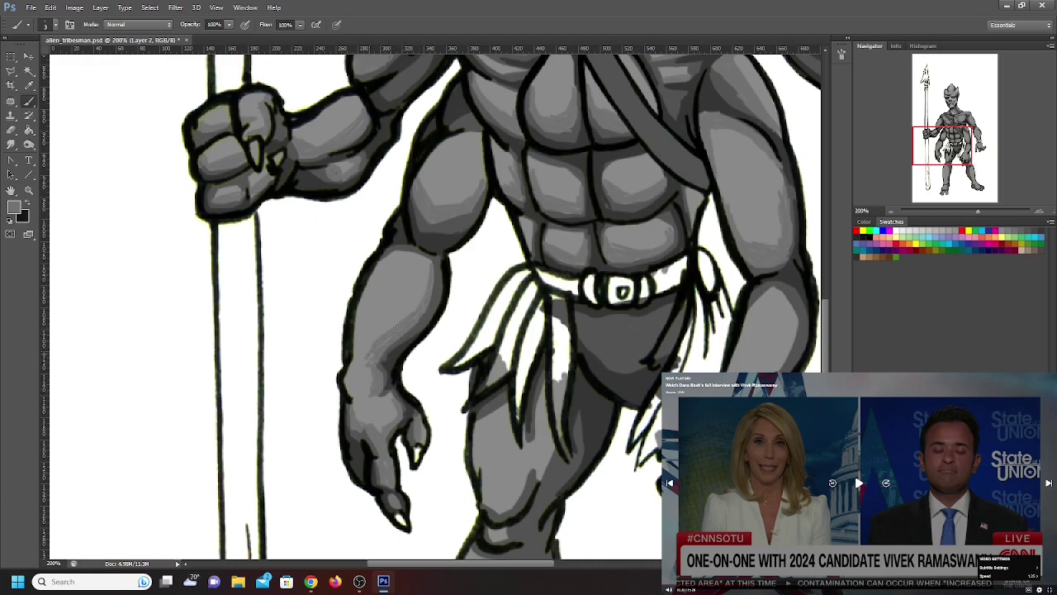
{"action": "mouse_move", "coordinate": [421, 295]}
{"action": "left_mouse_down"}
{"action": "mouse_move", "coordinate": [428, 274]}
{"action": "mouse_move", "coordinate": [386, 331]}
{"action": "left_mouse_up"}
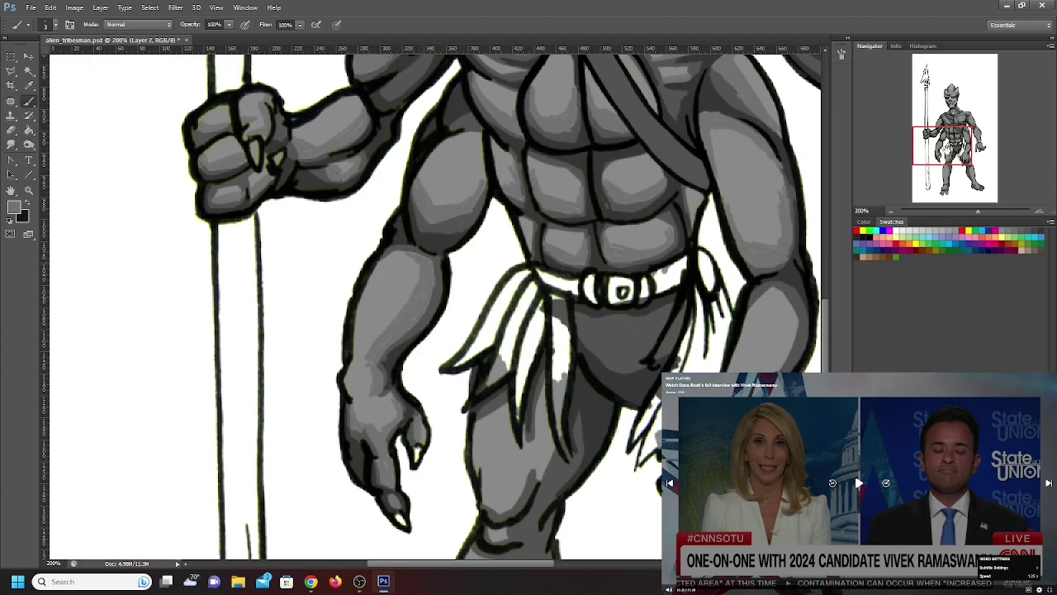
{"action": "left_click_drag", "start_coordinate": [430, 262], "coordinate": [294, 169]}
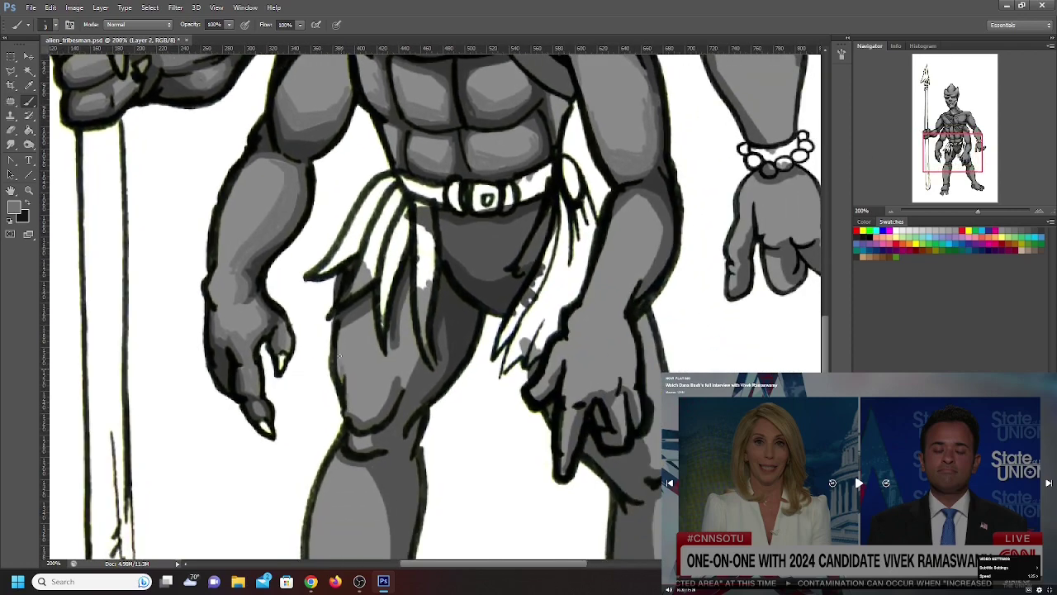
{"action": "mouse_move", "coordinate": [342, 330]}
{"action": "left_mouse_down"}
{"action": "mouse_move", "coordinate": [343, 354]}
{"action": "mouse_move", "coordinate": [356, 322]}
{"action": "mouse_move", "coordinate": [343, 380]}
{"action": "mouse_move", "coordinate": [330, 366]}
{"action": "mouse_move", "coordinate": [368, 313]}
{"action": "left_mouse_up"}
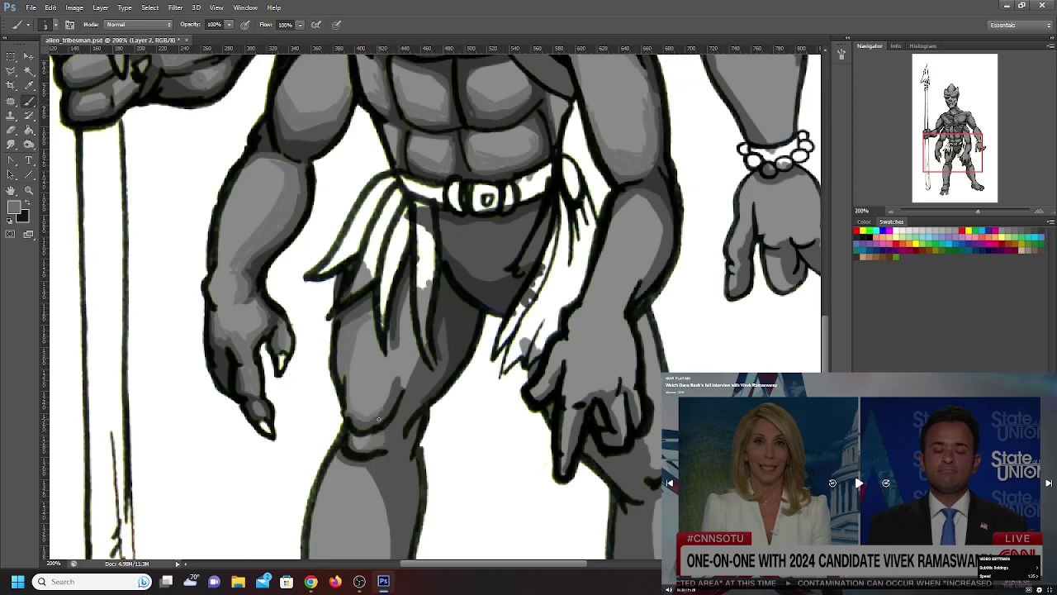
{"action": "left_click_drag", "start_coordinate": [389, 377], "coordinate": [358, 412]}
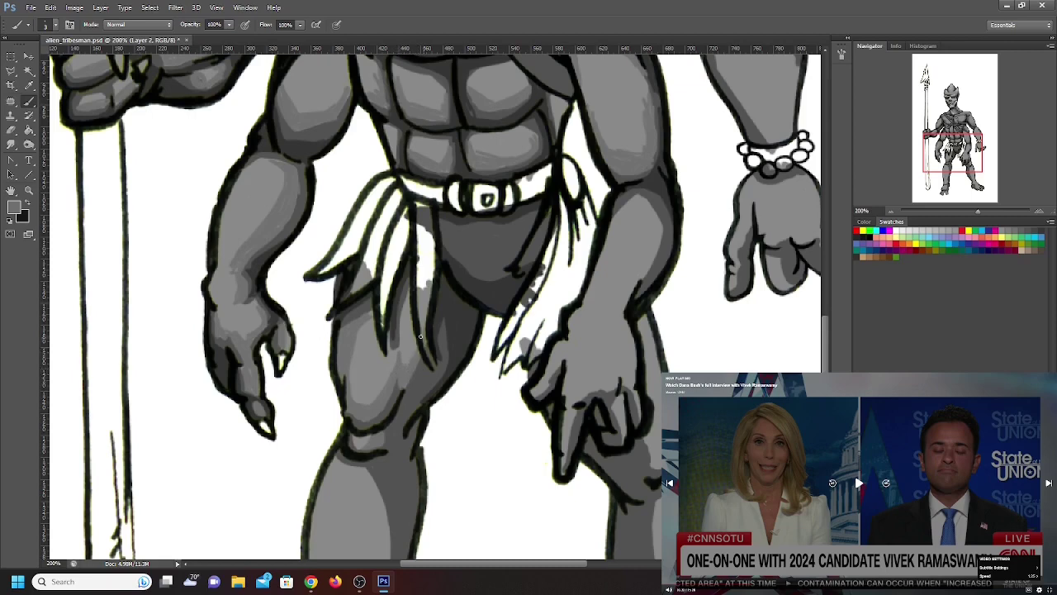
{"action": "left_click_drag", "start_coordinate": [423, 323], "coordinate": [408, 357]}
{"action": "mouse_move", "coordinate": [417, 314]}
{"action": "left_mouse_down"}
{"action": "mouse_move", "coordinate": [404, 349]}
{"action": "mouse_move", "coordinate": [410, 304]}
{"action": "mouse_move", "coordinate": [410, 385]}
{"action": "left_mouse_up"}
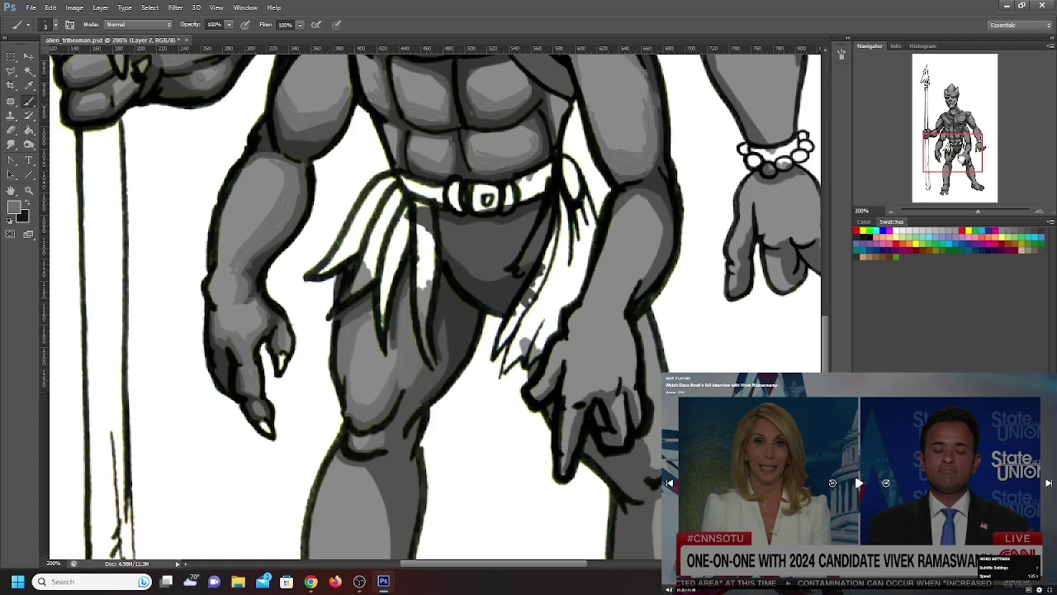
Brush transition grey on the open hand below the beaded bracelet, at the finger bases and beneath the wrist
{"action": "left_click_drag", "start_coordinate": [629, 203], "coordinate": [529, 268]}
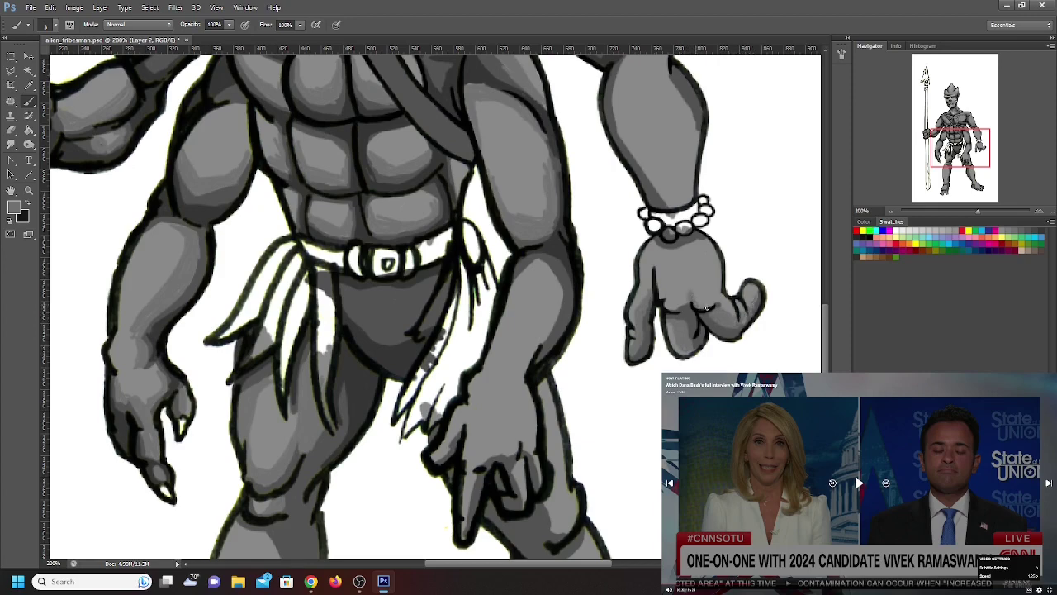
{"action": "left_click_drag", "start_coordinate": [673, 311], "coordinate": [660, 292]}
{"action": "left_click_drag", "start_coordinate": [645, 247], "coordinate": [671, 252]}
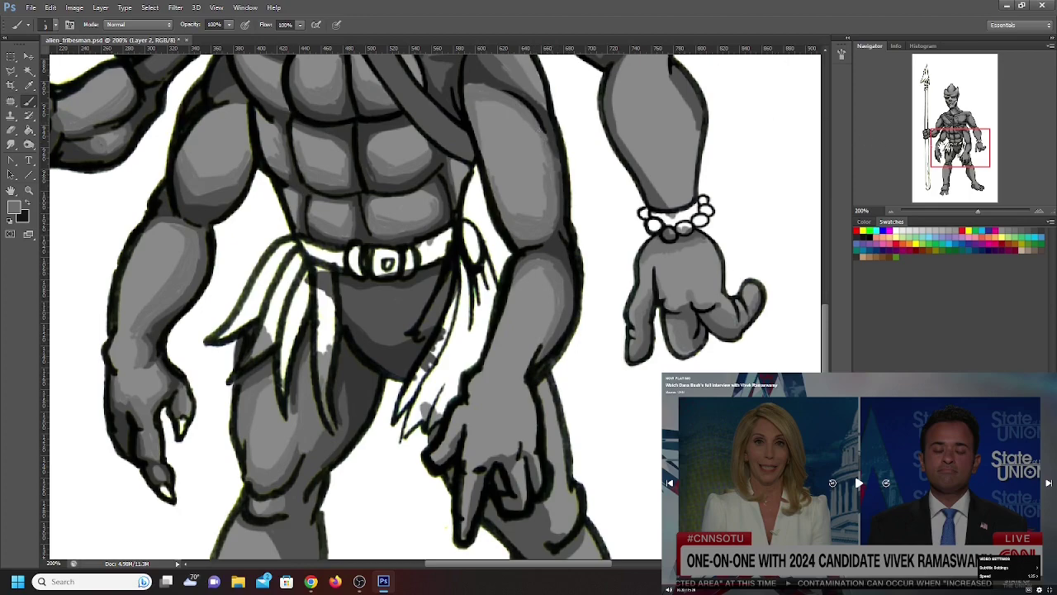
Brush transition grey on the fingers, back and wrist of the hanging lower hand opposite the spear
{"action": "scroll", "coordinate": [585, 145], "scroll_direction": "up", "scroll_amount": 3}
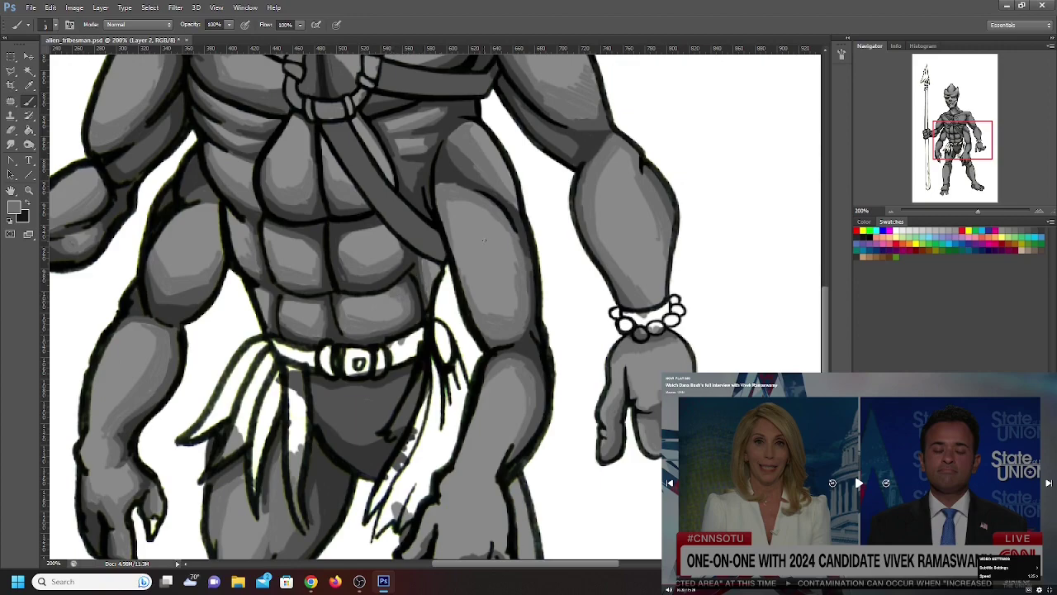
{"action": "left_click_drag", "start_coordinate": [953, 139], "coordinate": [948, 158]}
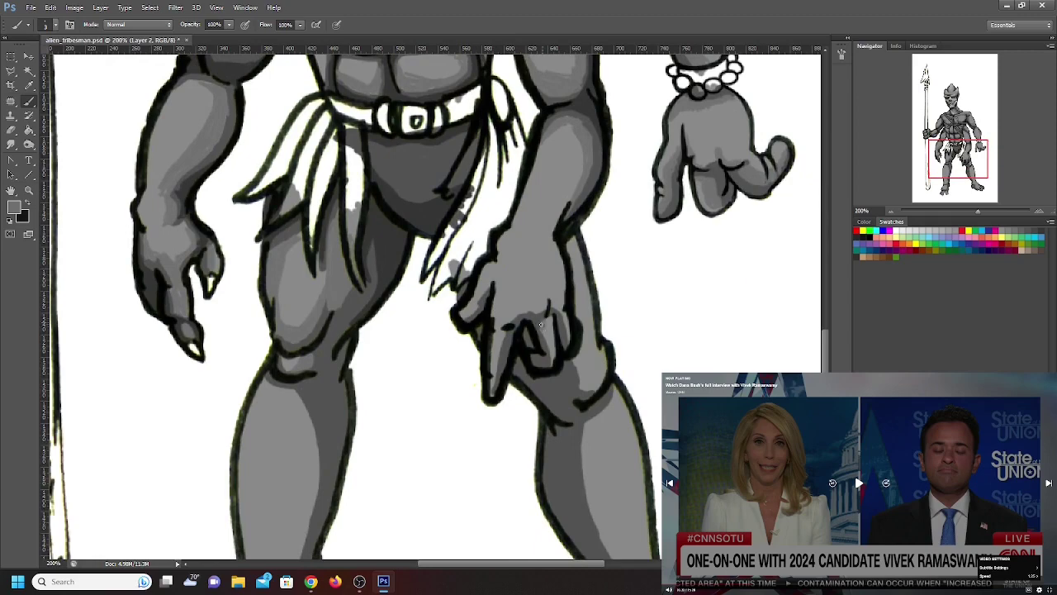
{"action": "left_click_drag", "start_coordinate": [543, 322], "coordinate": [549, 354]}
{"action": "mouse_move", "coordinate": [529, 306]}
{"action": "left_mouse_down"}
{"action": "mouse_move", "coordinate": [560, 301]}
{"action": "mouse_move", "coordinate": [564, 311]}
{"action": "mouse_move", "coordinate": [556, 243]}
{"action": "left_mouse_up"}
{"action": "left_click_drag", "start_coordinate": [565, 286], "coordinate": [550, 253]}
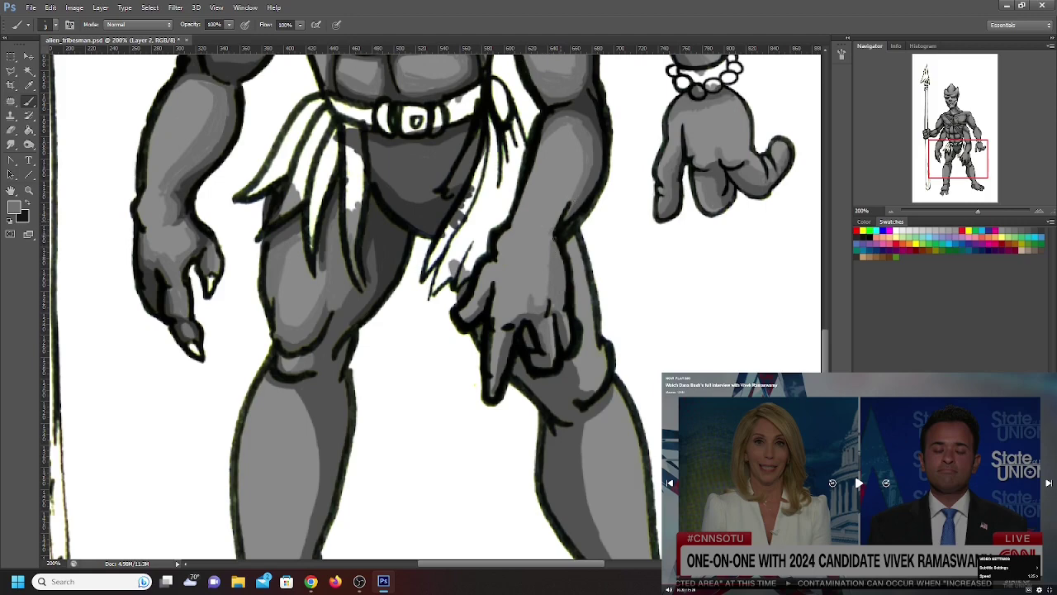
{"action": "left_click_drag", "start_coordinate": [566, 213], "coordinate": [567, 187]}
{"action": "mouse_move", "coordinate": [494, 255]}
{"action": "left_mouse_down"}
{"action": "mouse_move", "coordinate": [497, 282]}
{"action": "mouse_move", "coordinate": [469, 312]}
{"action": "mouse_move", "coordinate": [497, 318]}
{"action": "left_mouse_up"}
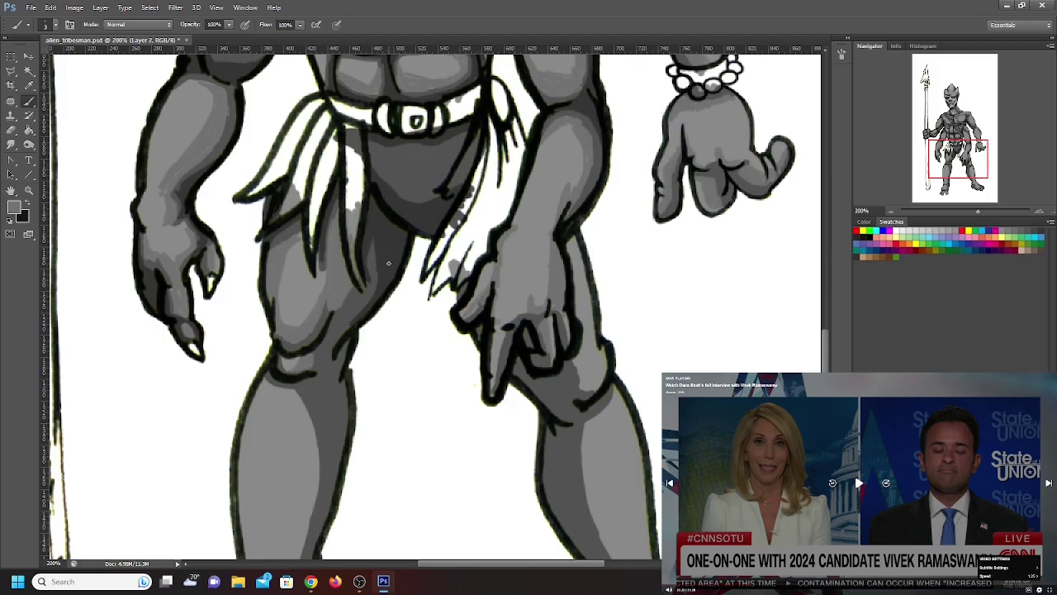
Brush transition grey on the knee opposite the spear and across the upper shins of both legs
{"action": "mouse_move", "coordinate": [601, 381]}
{"action": "left_mouse_down"}
{"action": "mouse_move", "coordinate": [588, 390]}
{"action": "mouse_move", "coordinate": [567, 379]}
{"action": "left_mouse_up"}
{"action": "left_click_drag", "start_coordinate": [190, 366], "coordinate": [261, 245]}
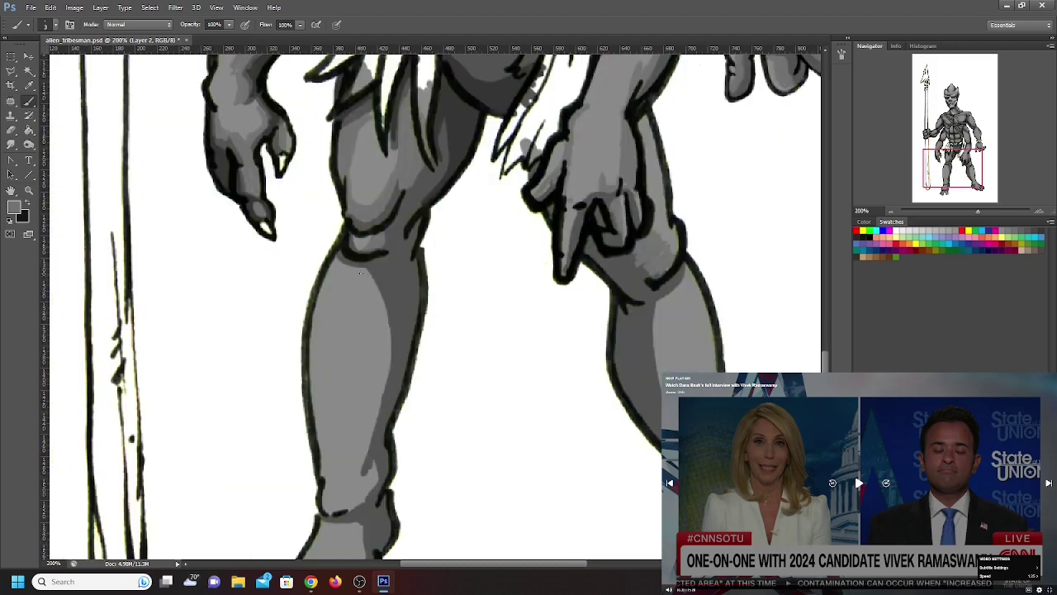
{"action": "mouse_move", "coordinate": [339, 263]}
{"action": "left_mouse_down"}
{"action": "mouse_move", "coordinate": [400, 285]}
{"action": "mouse_move", "coordinate": [359, 275]}
{"action": "mouse_move", "coordinate": [404, 306]}
{"action": "mouse_move", "coordinate": [367, 292]}
{"action": "mouse_move", "coordinate": [340, 300]}
{"action": "mouse_move", "coordinate": [362, 282]}
{"action": "mouse_move", "coordinate": [380, 329]}
{"action": "mouse_move", "coordinate": [379, 288]}
{"action": "mouse_move", "coordinate": [392, 290]}
{"action": "mouse_move", "coordinate": [380, 304]}
{"action": "mouse_move", "coordinate": [387, 349]}
{"action": "mouse_move", "coordinate": [377, 303]}
{"action": "mouse_move", "coordinate": [354, 272]}
{"action": "mouse_move", "coordinate": [389, 328]}
{"action": "mouse_move", "coordinate": [394, 363]}
{"action": "left_mouse_up"}
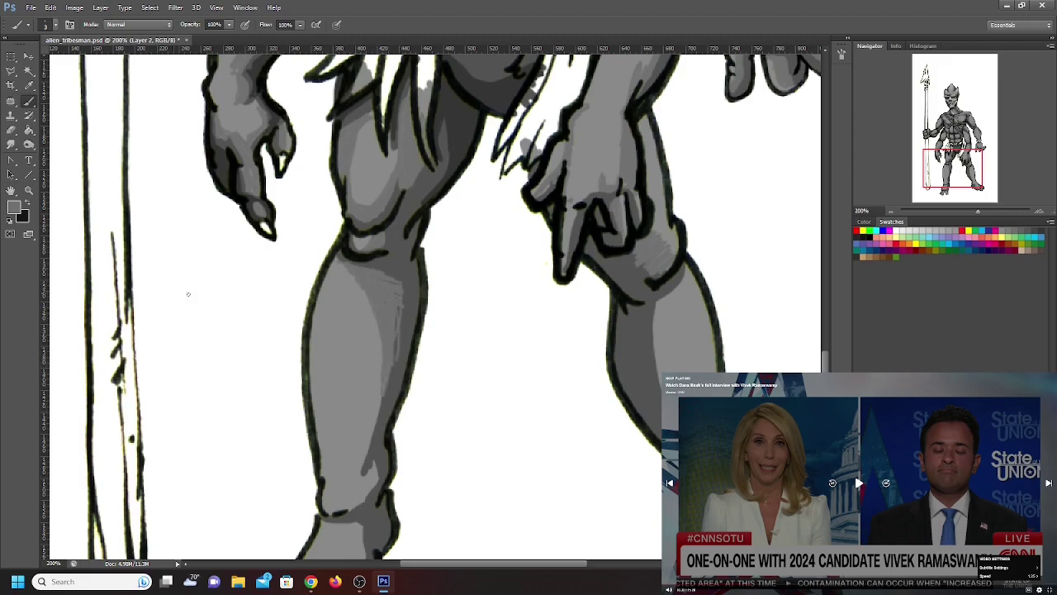
{"action": "mouse_move", "coordinate": [651, 311]}
{"action": "left_mouse_down"}
{"action": "mouse_move", "coordinate": [671, 298]}
{"action": "mouse_move", "coordinate": [653, 318]}
{"action": "mouse_move", "coordinate": [665, 310]}
{"action": "left_mouse_up"}
Brush transition grey on the spear-side foot, its toes and the lower shin above the ankle
{"action": "left_click_drag", "start_coordinate": [966, 158], "coordinate": [963, 166]}
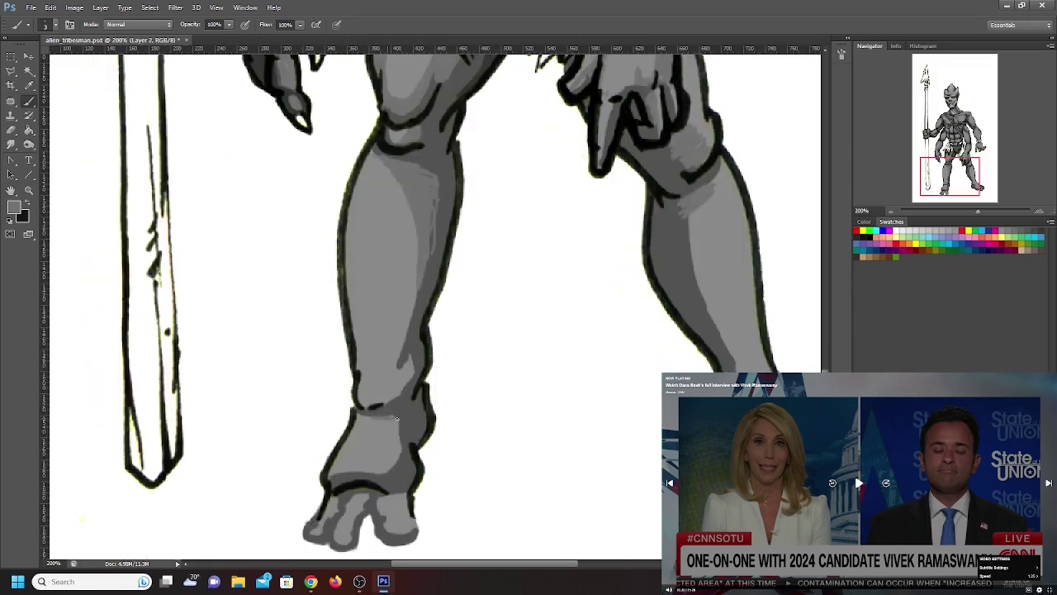
{"action": "mouse_move", "coordinate": [405, 438]}
{"action": "left_mouse_down"}
{"action": "mouse_move", "coordinate": [397, 466]}
{"action": "mouse_move", "coordinate": [352, 472]}
{"action": "left_mouse_up"}
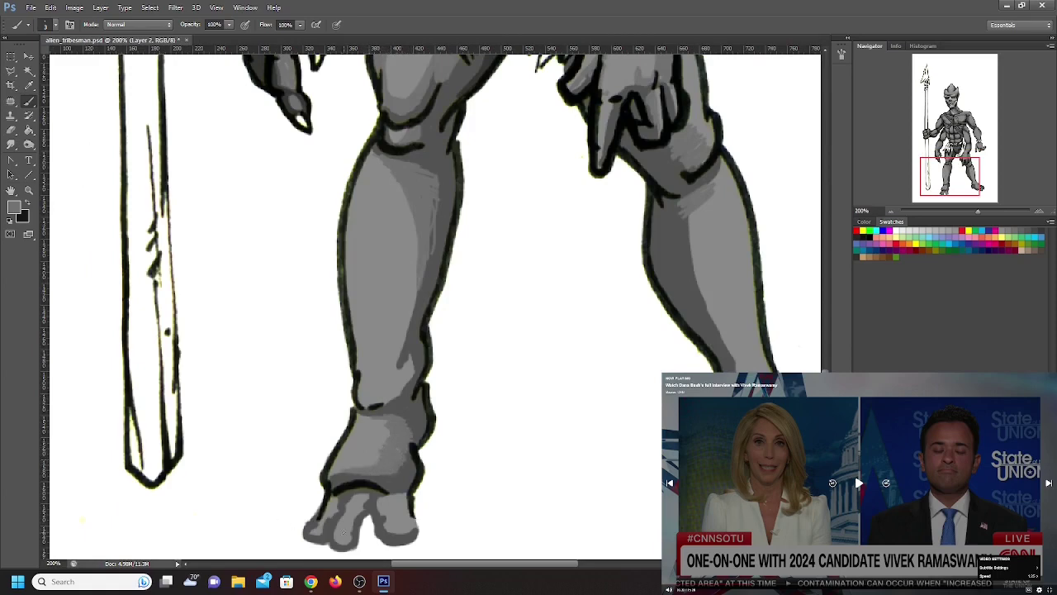
{"action": "mouse_move", "coordinate": [343, 532]}
{"action": "left_mouse_down"}
{"action": "mouse_move", "coordinate": [360, 513]}
{"action": "mouse_move", "coordinate": [313, 531]}
{"action": "mouse_move", "coordinate": [334, 503]}
{"action": "left_mouse_up"}
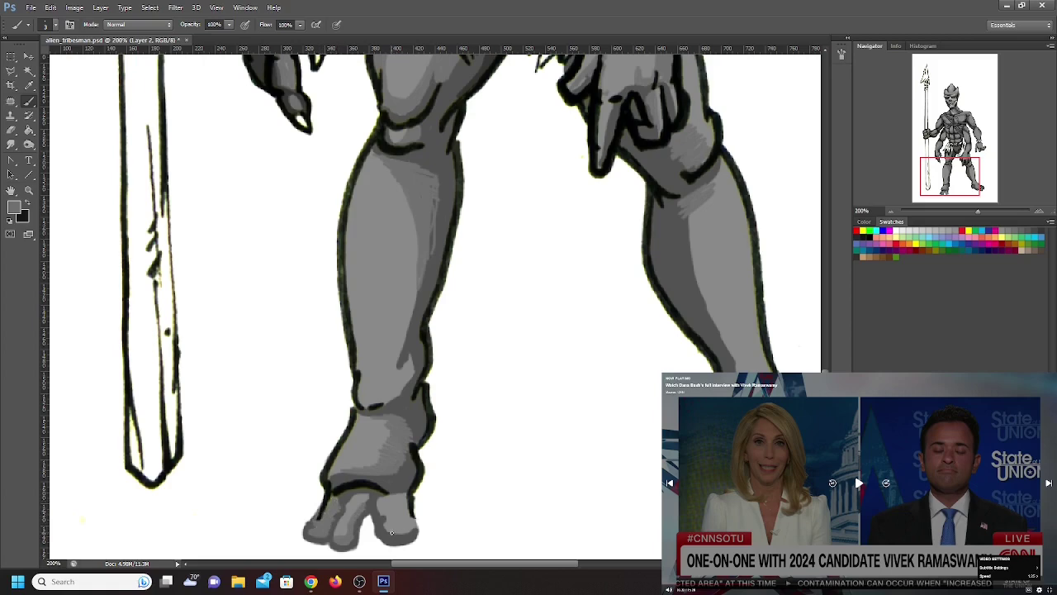
{"action": "mouse_move", "coordinate": [392, 532]}
{"action": "left_mouse_down"}
{"action": "mouse_move", "coordinate": [416, 524]}
{"action": "mouse_move", "coordinate": [391, 515]}
{"action": "mouse_move", "coordinate": [399, 536]}
{"action": "mouse_move", "coordinate": [388, 529]}
{"action": "mouse_move", "coordinate": [398, 496]}
{"action": "left_mouse_up"}
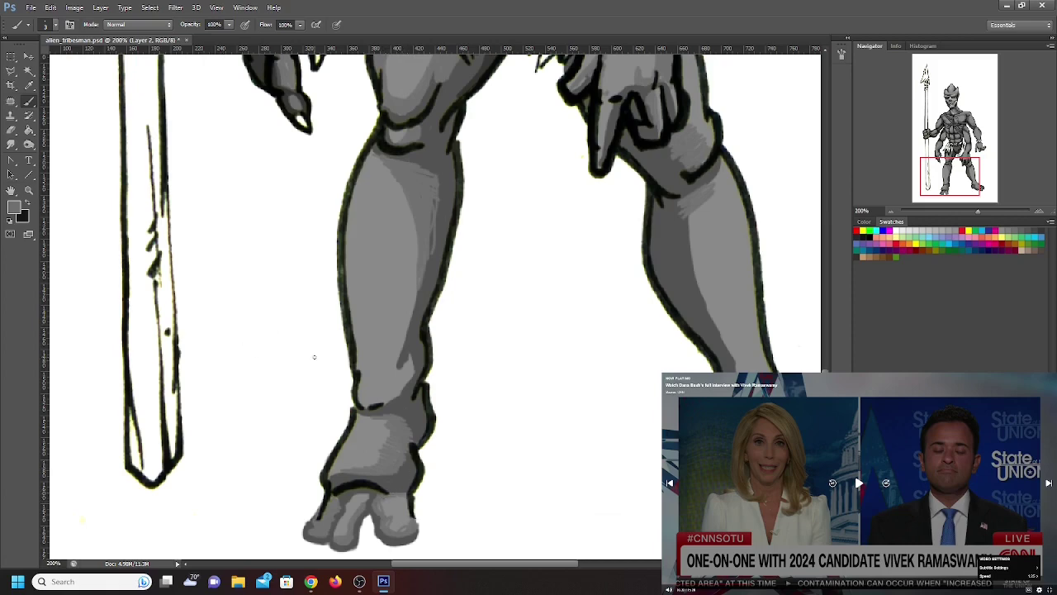
{"action": "mouse_move", "coordinate": [405, 363]}
{"action": "left_mouse_down"}
{"action": "mouse_move", "coordinate": [408, 354]}
{"action": "mouse_move", "coordinate": [414, 378]}
{"action": "mouse_move", "coordinate": [403, 364]}
{"action": "mouse_move", "coordinate": [406, 395]}
{"action": "mouse_move", "coordinate": [393, 403]}
{"action": "left_mouse_up"}
{"action": "left_click_drag", "start_coordinate": [394, 364], "coordinate": [423, 272]}
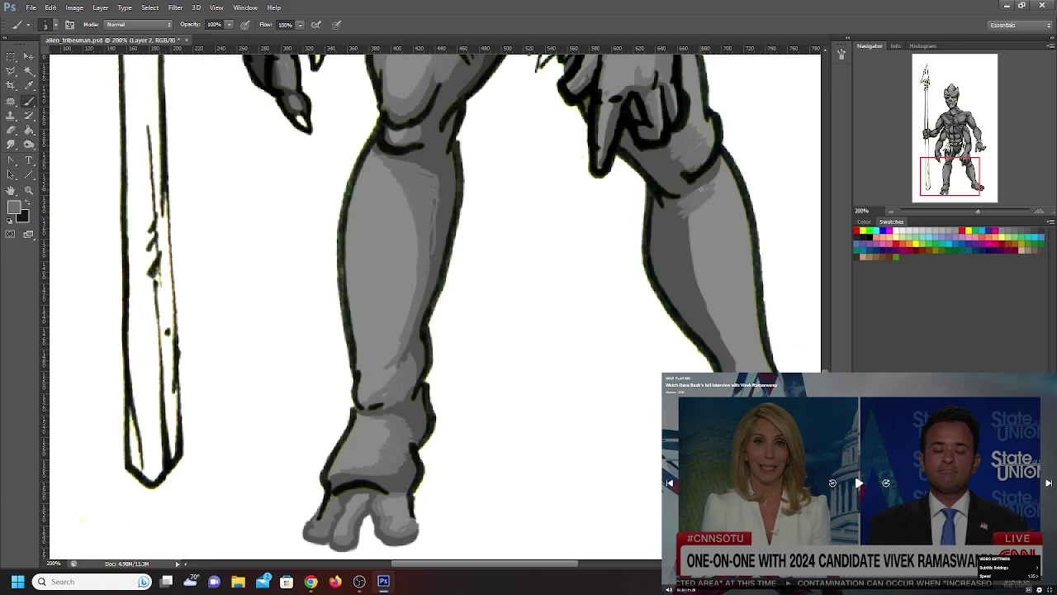
Brush transition grey along the shadow edge of the shin, ankle and foot opposite the spear
{"action": "left_click_drag", "start_coordinate": [701, 189], "coordinate": [719, 161]}
{"action": "mouse_move", "coordinate": [692, 215]}
{"action": "left_mouse_down"}
{"action": "mouse_move", "coordinate": [670, 231]}
{"action": "mouse_move", "coordinate": [688, 278]}
{"action": "mouse_move", "coordinate": [675, 219]}
{"action": "mouse_move", "coordinate": [710, 326]}
{"action": "mouse_move", "coordinate": [681, 228]}
{"action": "mouse_move", "coordinate": [686, 213]}
{"action": "mouse_move", "coordinate": [695, 226]}
{"action": "mouse_move", "coordinate": [697, 204]}
{"action": "mouse_move", "coordinate": [701, 303]}
{"action": "mouse_move", "coordinate": [719, 321]}
{"action": "mouse_move", "coordinate": [682, 274]}
{"action": "mouse_move", "coordinate": [734, 366]}
{"action": "mouse_move", "coordinate": [686, 260]}
{"action": "mouse_move", "coordinate": [727, 346]}
{"action": "left_mouse_up"}
{"action": "left_click_drag", "start_coordinate": [947, 167], "coordinate": [959, 172]}
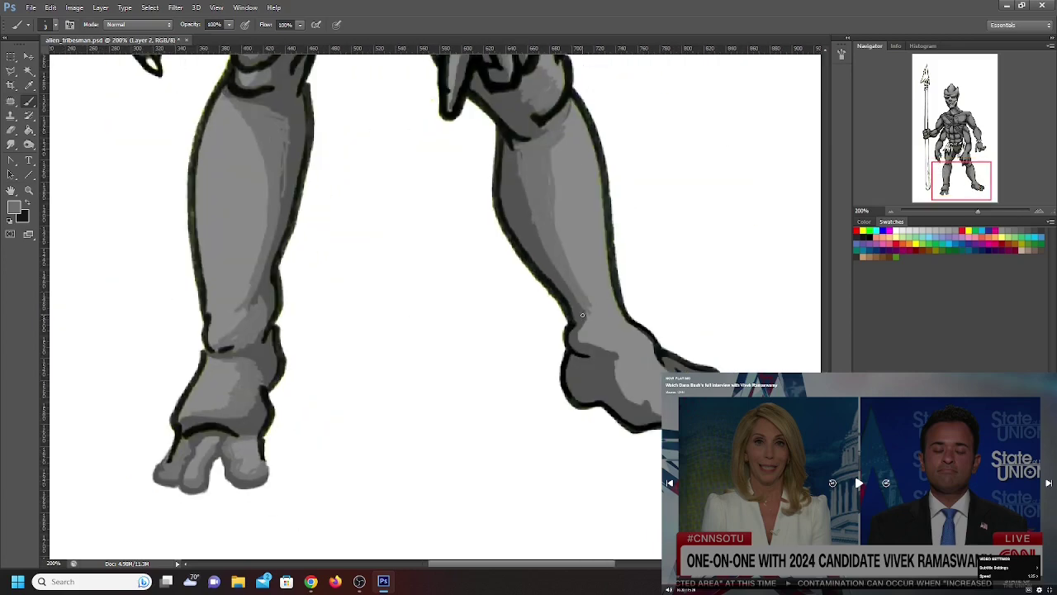
{"action": "mouse_move", "coordinate": [582, 314]}
{"action": "left_mouse_down"}
{"action": "mouse_move", "coordinate": [579, 339]}
{"action": "mouse_move", "coordinate": [590, 324]}
{"action": "mouse_move", "coordinate": [586, 339]}
{"action": "mouse_move", "coordinate": [598, 331]}
{"action": "mouse_move", "coordinate": [604, 350]}
{"action": "mouse_move", "coordinate": [593, 345]}
{"action": "mouse_move", "coordinate": [615, 349]}
{"action": "mouse_move", "coordinate": [612, 339]}
{"action": "mouse_move", "coordinate": [611, 360]}
{"action": "mouse_move", "coordinate": [626, 355]}
{"action": "mouse_move", "coordinate": [624, 388]}
{"action": "mouse_move", "coordinate": [602, 373]}
{"action": "mouse_move", "coordinate": [630, 405]}
{"action": "mouse_move", "coordinate": [641, 397]}
{"action": "left_mouse_up"}
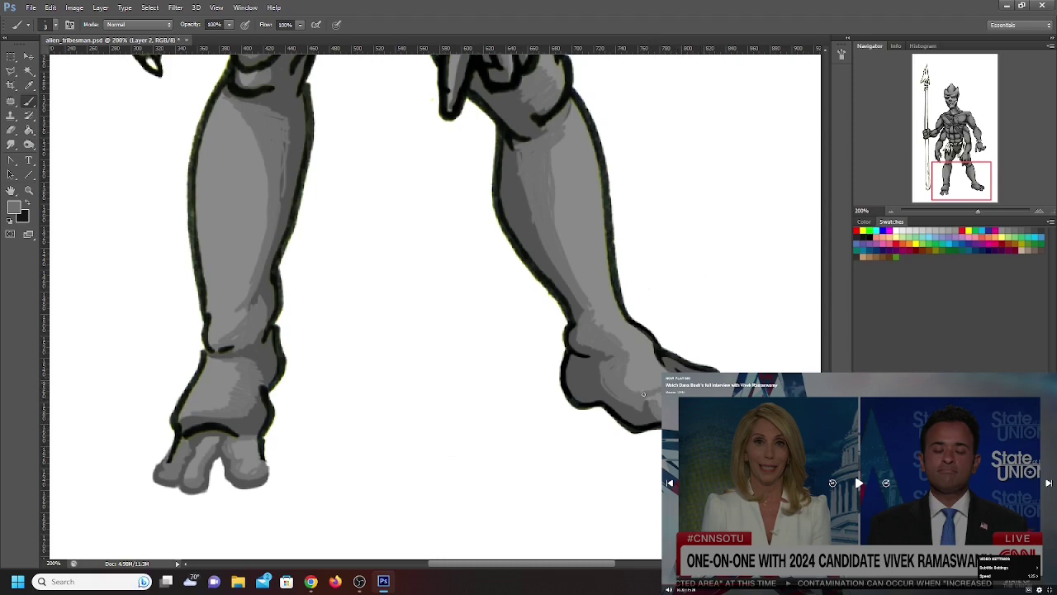
{"action": "mouse_move", "coordinate": [644, 394]}
{"action": "left_mouse_down"}
{"action": "mouse_move", "coordinate": [635, 399]}
{"action": "mouse_move", "coordinate": [631, 378]}
{"action": "mouse_move", "coordinate": [653, 364]}
{"action": "left_mouse_up"}
Pick a lighter grey foreground color and brush highlights on both chest muscles and the spear-side shoulder
{"action": "left_click_drag", "start_coordinate": [967, 183], "coordinate": [965, 143]}
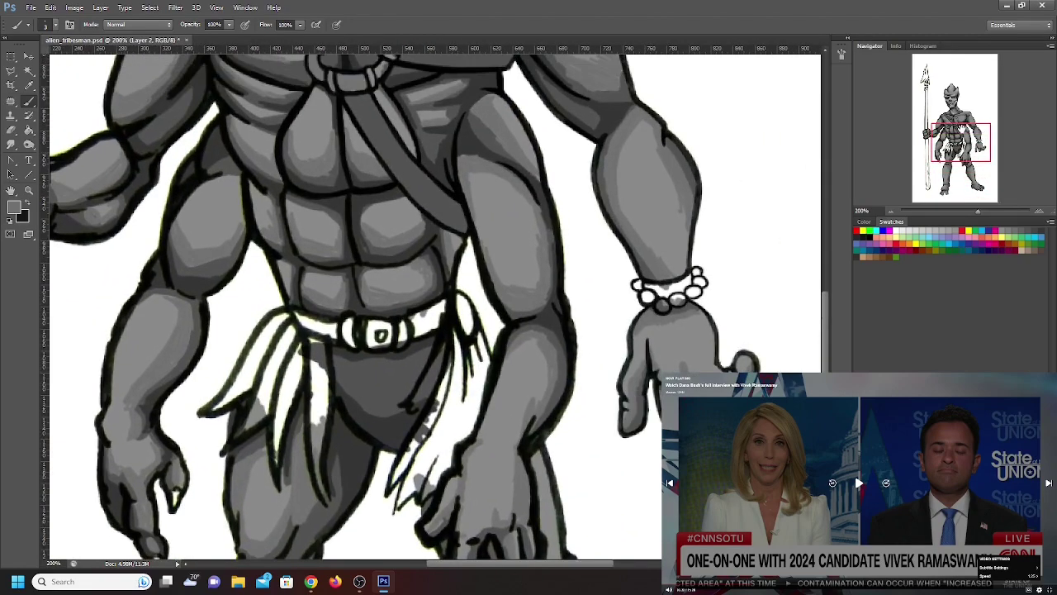
{"action": "left_click_drag", "start_coordinate": [959, 142], "coordinate": [950, 125]}
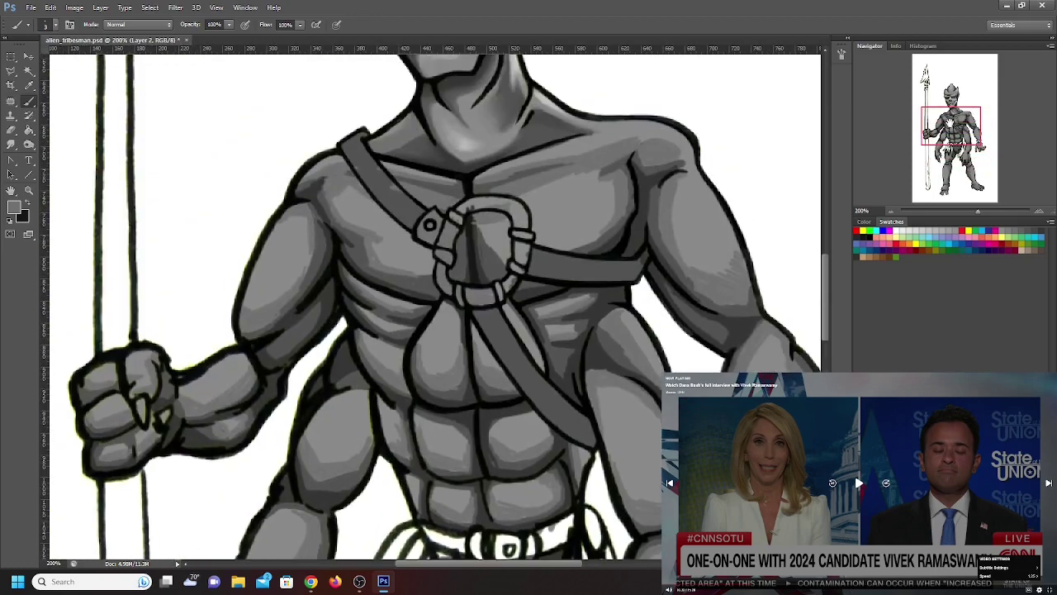
{"action": "left_click", "coordinate": [16, 208]}
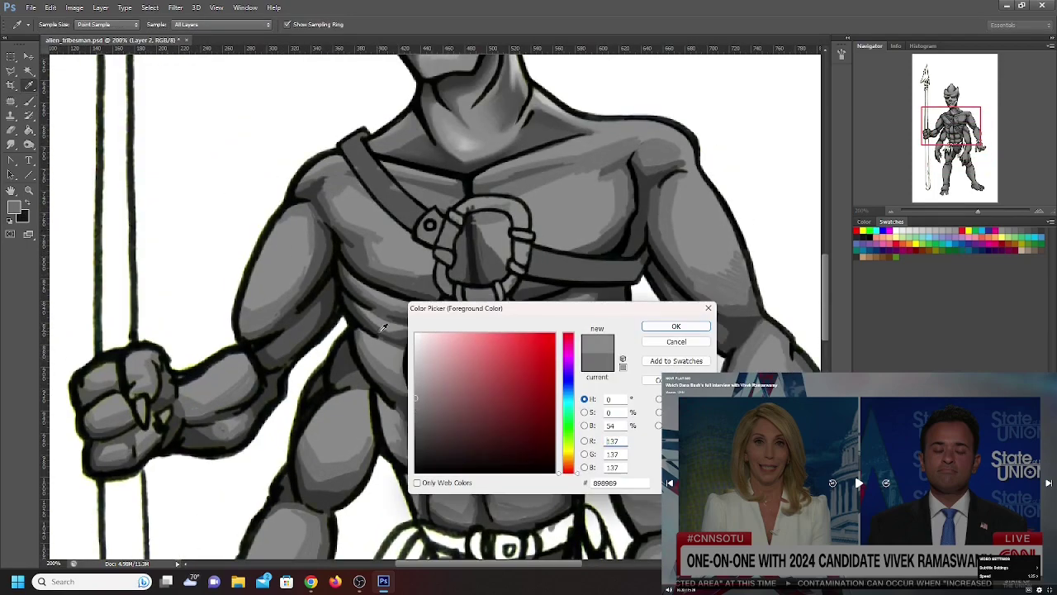
{"action": "left_click", "coordinate": [419, 378]}
{"action": "left_click", "coordinate": [674, 327]}
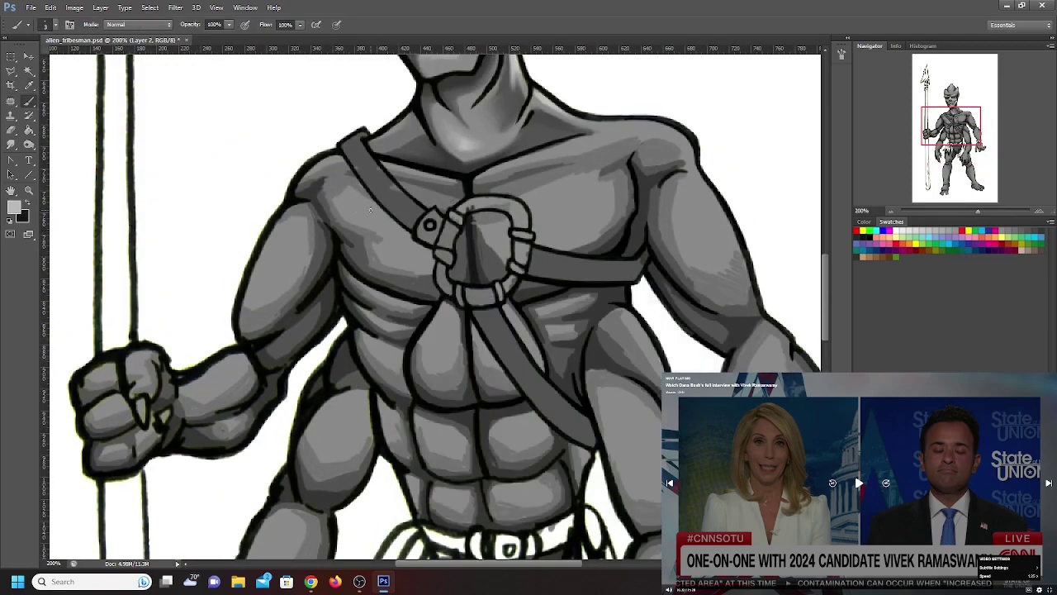
{"action": "mouse_move", "coordinate": [363, 199]}
{"action": "left_mouse_down"}
{"action": "mouse_move", "coordinate": [381, 206]}
{"action": "mouse_move", "coordinate": [364, 211]}
{"action": "left_mouse_up"}
{"action": "left_click_drag", "start_coordinate": [311, 171], "coordinate": [340, 159]}
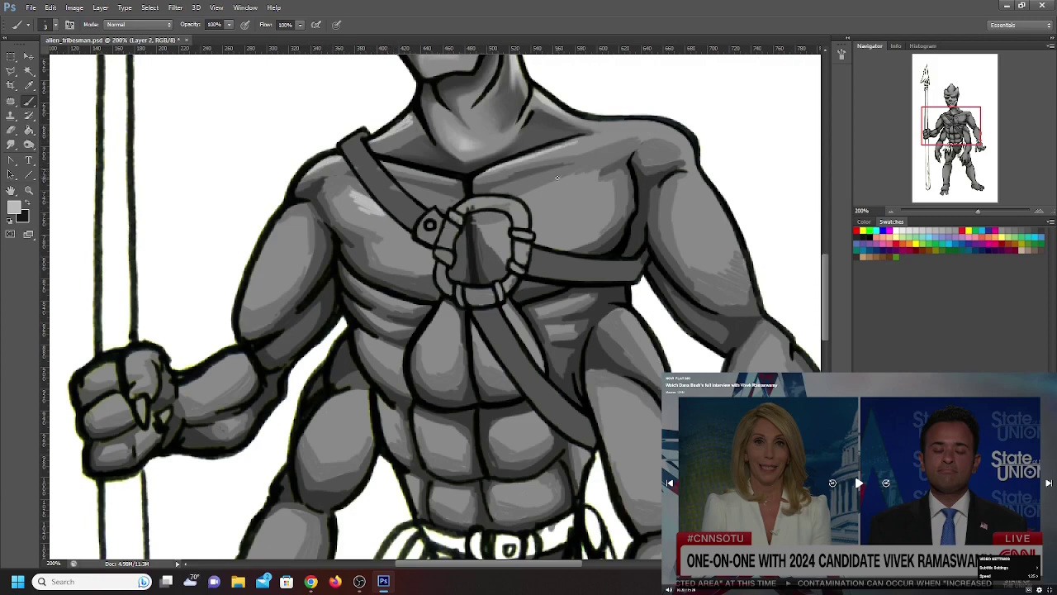
{"action": "mouse_move", "coordinate": [533, 196]}
{"action": "left_mouse_down"}
{"action": "mouse_move", "coordinate": [597, 180]}
{"action": "mouse_move", "coordinate": [552, 189]}
{"action": "mouse_move", "coordinate": [585, 180]}
{"action": "mouse_move", "coordinate": [547, 205]}
{"action": "left_mouse_up"}
Brush light grey highlights on the spear-holding arm, the lower arm beneath it and the spear-side abdominals
{"action": "mouse_move", "coordinate": [277, 232]}
{"action": "left_mouse_down"}
{"action": "mouse_move", "coordinate": [286, 223]}
{"action": "mouse_move", "coordinate": [269, 232]}
{"action": "mouse_move", "coordinate": [279, 236]}
{"action": "mouse_move", "coordinate": [253, 277]}
{"action": "left_mouse_up"}
{"action": "left_click_drag", "start_coordinate": [190, 386], "coordinate": [241, 356]}
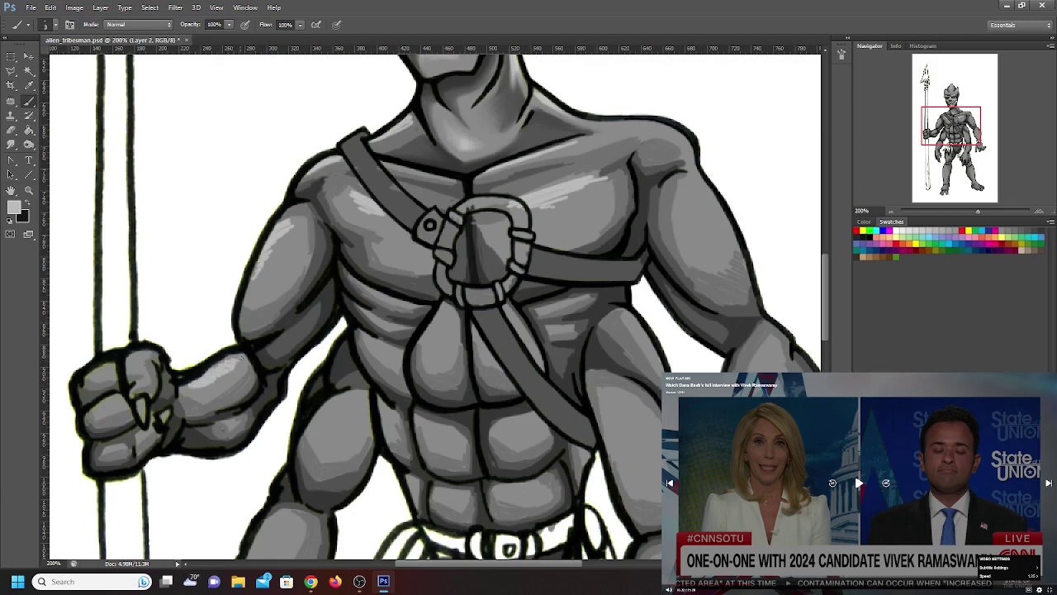
{"action": "mouse_move", "coordinate": [320, 443]}
{"action": "left_mouse_down"}
{"action": "mouse_move", "coordinate": [327, 410]}
{"action": "mouse_move", "coordinate": [340, 415]}
{"action": "mouse_move", "coordinate": [329, 436]}
{"action": "left_mouse_up"}
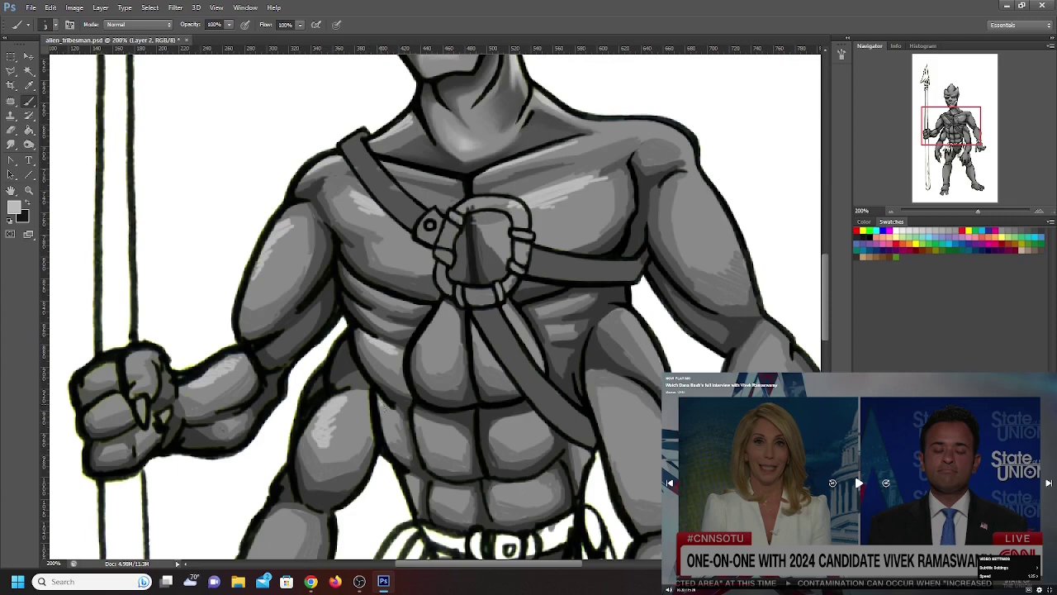
{"action": "mouse_move", "coordinate": [428, 427]}
{"action": "left_mouse_down"}
{"action": "mouse_move", "coordinate": [450, 427]}
{"action": "mouse_move", "coordinate": [429, 429]}
{"action": "left_mouse_up"}
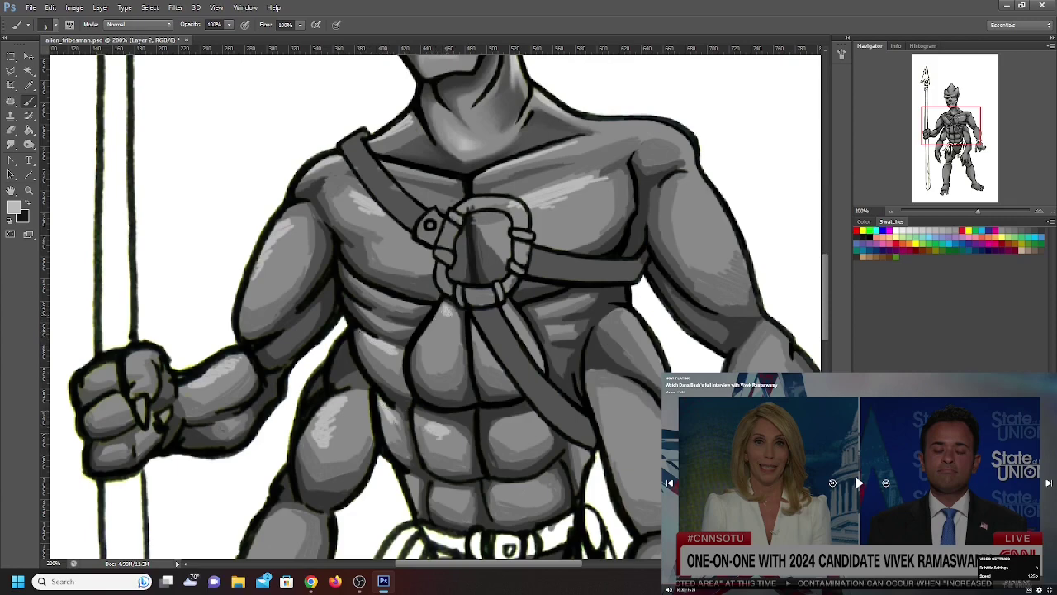
{"action": "left_click_drag", "start_coordinate": [446, 312], "coordinate": [433, 324]}
Brush light grey highlights on the shoulder, both upper arms and the abdominals opposite the spear
{"action": "mouse_move", "coordinate": [645, 127]}
{"action": "left_mouse_down"}
{"action": "mouse_move", "coordinate": [612, 123]}
{"action": "mouse_move", "coordinate": [661, 126]}
{"action": "mouse_move", "coordinate": [687, 143]}
{"action": "left_mouse_up"}
{"action": "mouse_move", "coordinate": [691, 180]}
{"action": "left_mouse_down"}
{"action": "mouse_move", "coordinate": [731, 236]}
{"action": "mouse_move", "coordinate": [715, 215]}
{"action": "left_mouse_up"}
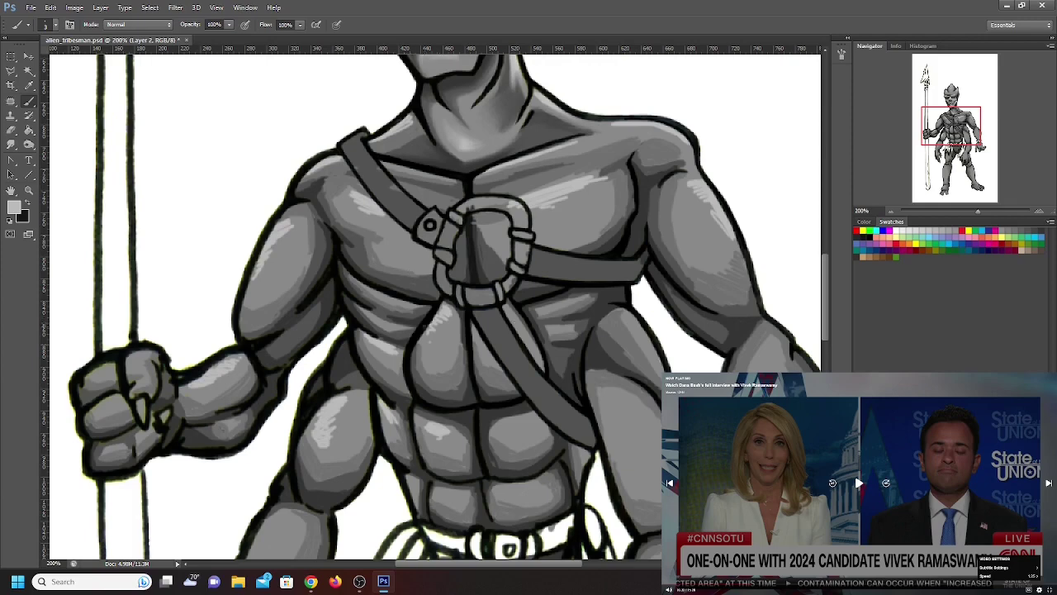
{"action": "mouse_move", "coordinate": [511, 423]}
{"action": "left_mouse_down"}
{"action": "mouse_move", "coordinate": [534, 420]}
{"action": "mouse_move", "coordinate": [512, 426]}
{"action": "left_mouse_up"}
{"action": "mouse_move", "coordinate": [537, 484]}
{"action": "left_mouse_down"}
{"action": "mouse_move", "coordinate": [517, 489]}
{"action": "mouse_move", "coordinate": [530, 486]}
{"action": "left_mouse_up"}
{"action": "mouse_move", "coordinate": [627, 396]}
{"action": "left_mouse_down"}
{"action": "mouse_move", "coordinate": [620, 394]}
{"action": "mouse_move", "coordinate": [647, 411]}
{"action": "left_mouse_up"}
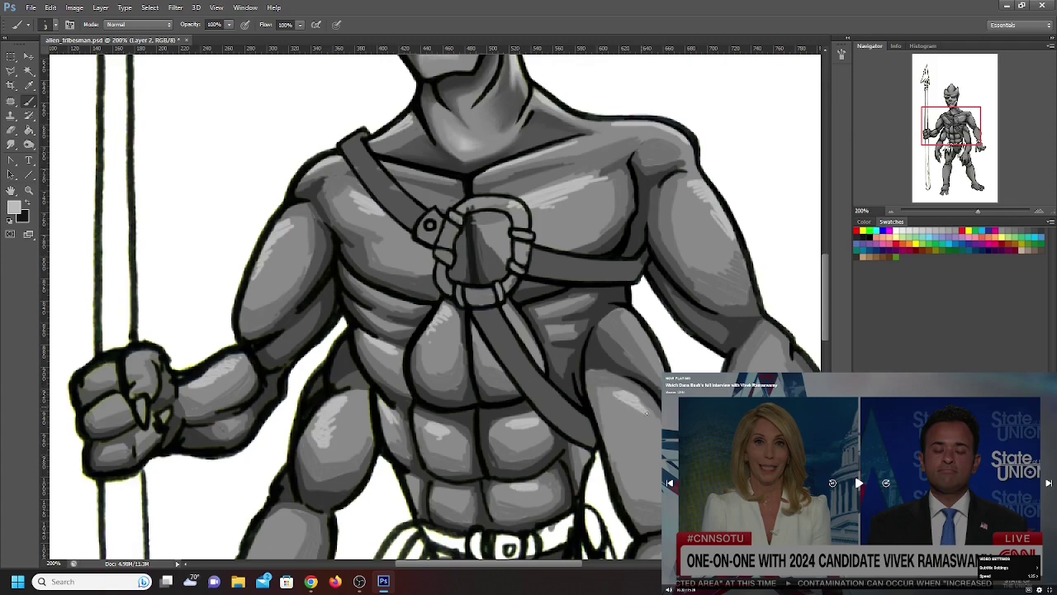
{"action": "left_click_drag", "start_coordinate": [631, 318], "coordinate": [647, 339]}
Brush light grey highlights on the bracelet arm's forearm and wrist and on the hand just below the bracelet
{"action": "left_click_drag", "start_coordinate": [954, 132], "coordinate": [966, 135]}
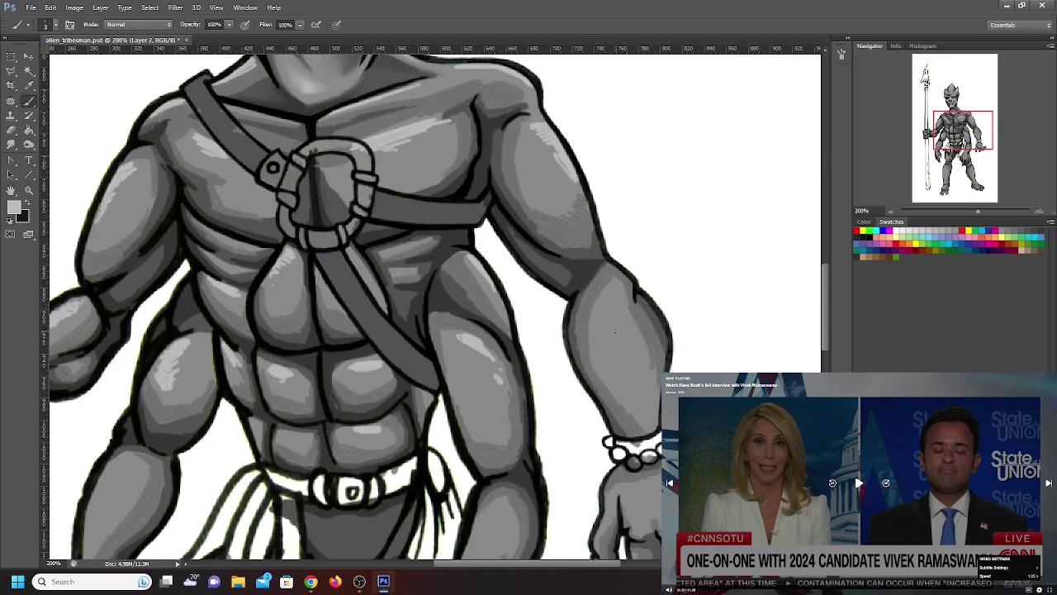
{"action": "mouse_move", "coordinate": [619, 279]}
{"action": "left_mouse_down"}
{"action": "mouse_move", "coordinate": [622, 344]}
{"action": "mouse_move", "coordinate": [622, 281]}
{"action": "mouse_move", "coordinate": [630, 306]}
{"action": "mouse_move", "coordinate": [615, 279]}
{"action": "mouse_move", "coordinate": [639, 332]}
{"action": "left_mouse_up"}
{"action": "mouse_move", "coordinate": [635, 427]}
{"action": "left_mouse_down"}
{"action": "mouse_move", "coordinate": [649, 426]}
{"action": "mouse_move", "coordinate": [645, 409]}
{"action": "left_mouse_up"}
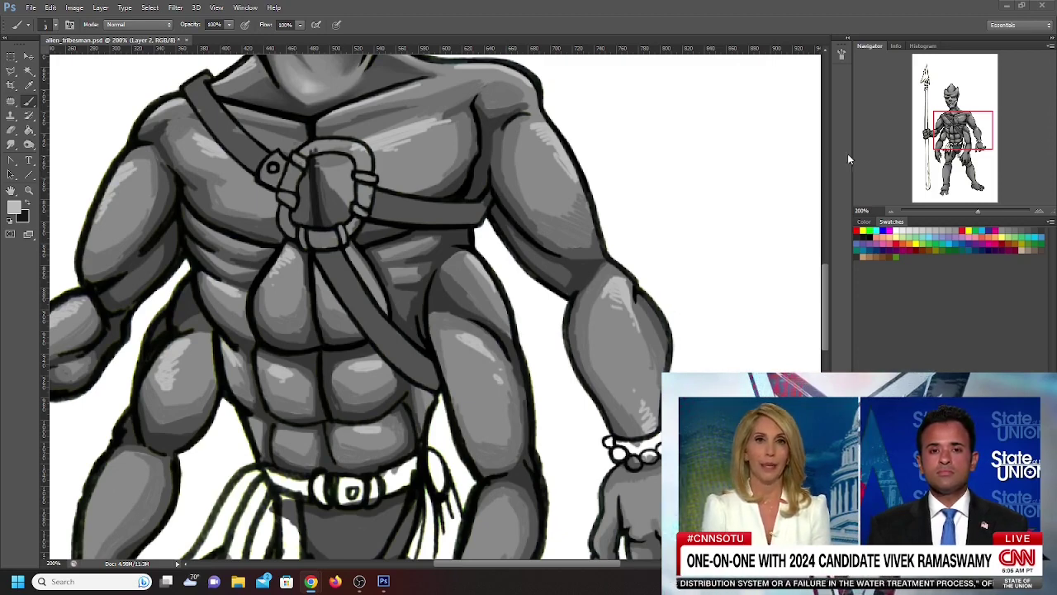
{"action": "left_click_drag", "start_coordinate": [968, 132], "coordinate": [964, 142]}
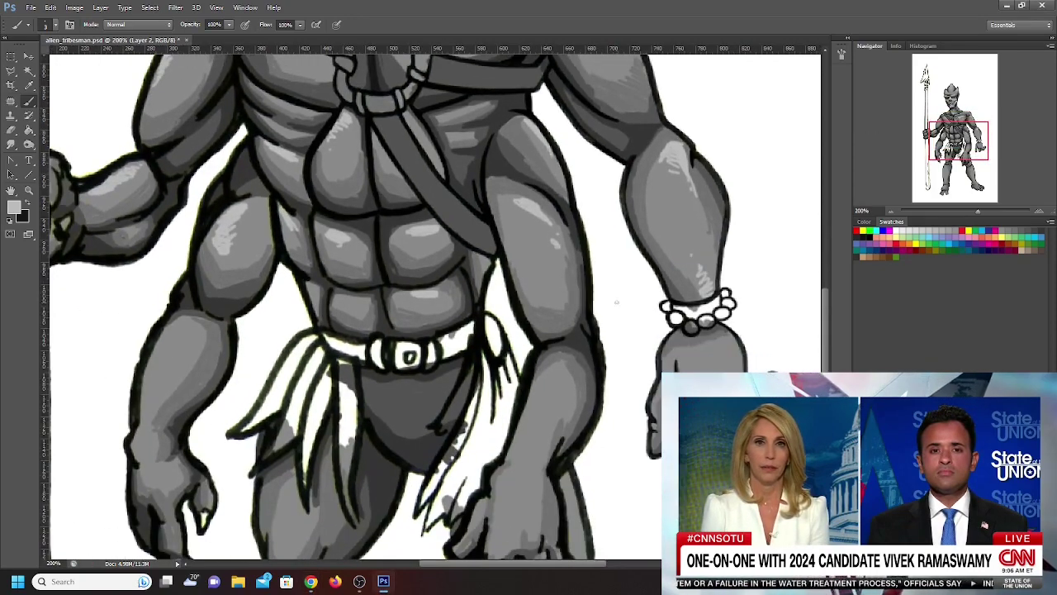
{"action": "left_click_drag", "start_coordinate": [724, 342], "coordinate": [725, 349]}
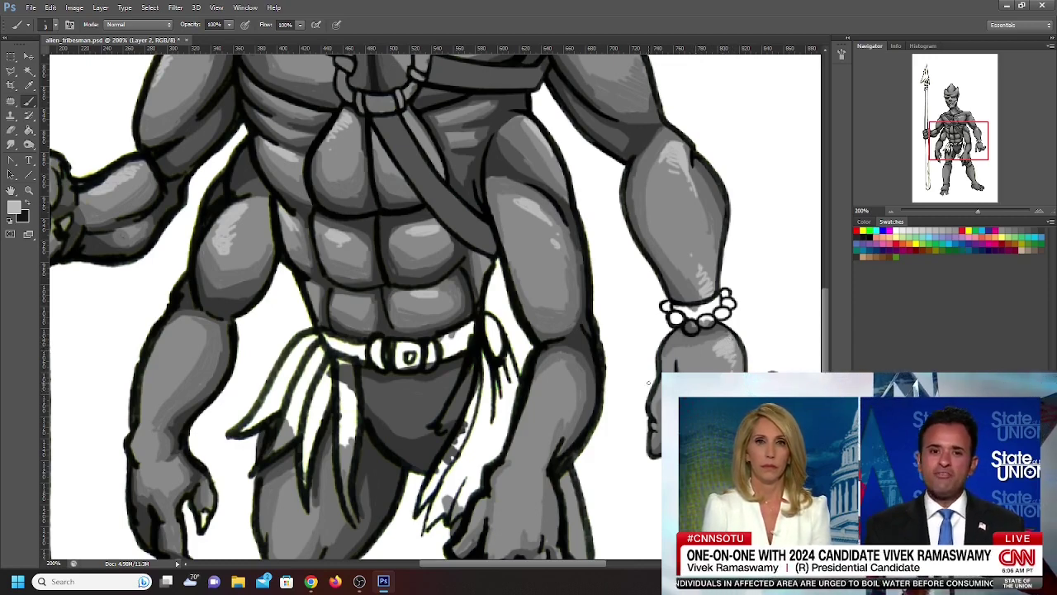
Brush light grey highlights on the forearm, back of the hand and knuckles of the lower arm opposite the spear
{"action": "mouse_move", "coordinate": [560, 378]}
{"action": "left_mouse_down"}
{"action": "mouse_move", "coordinate": [562, 396]}
{"action": "mouse_move", "coordinate": [554, 341]}
{"action": "left_mouse_up"}
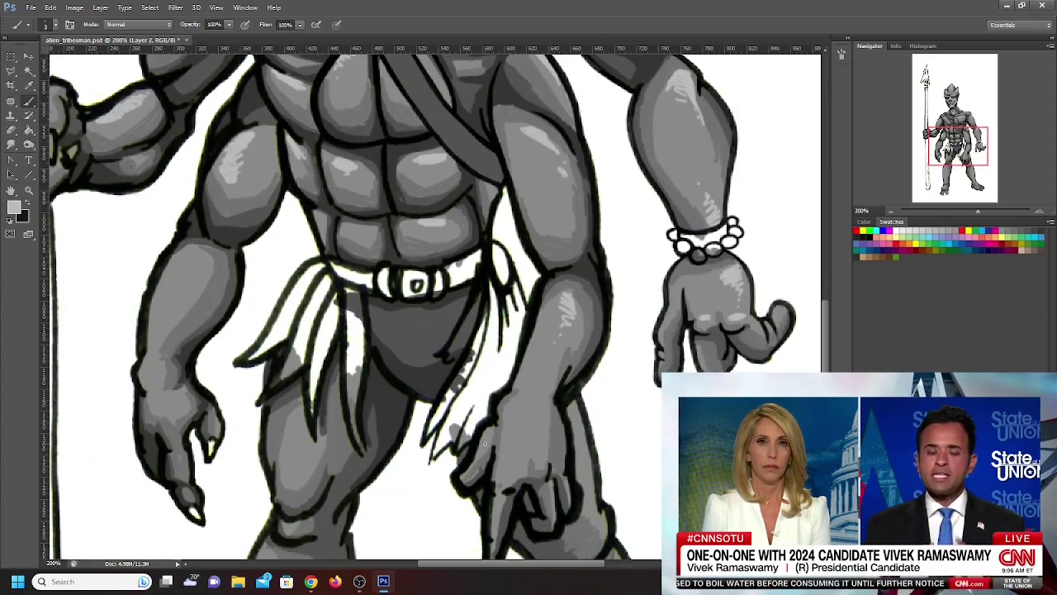
{"action": "mouse_move", "coordinate": [534, 458]}
{"action": "left_mouse_down"}
{"action": "mouse_move", "coordinate": [507, 472]}
{"action": "mouse_move", "coordinate": [549, 437]}
{"action": "mouse_move", "coordinate": [518, 436]}
{"action": "mouse_move", "coordinate": [547, 424]}
{"action": "left_mouse_up"}
{"action": "left_click_drag", "start_coordinate": [527, 430], "coordinate": [543, 410]}
{"action": "mouse_move", "coordinate": [532, 413]}
{"action": "left_mouse_down"}
{"action": "mouse_move", "coordinate": [527, 448]}
{"action": "mouse_move", "coordinate": [546, 435]}
{"action": "mouse_move", "coordinate": [523, 434]}
{"action": "mouse_move", "coordinate": [537, 407]}
{"action": "left_mouse_up"}
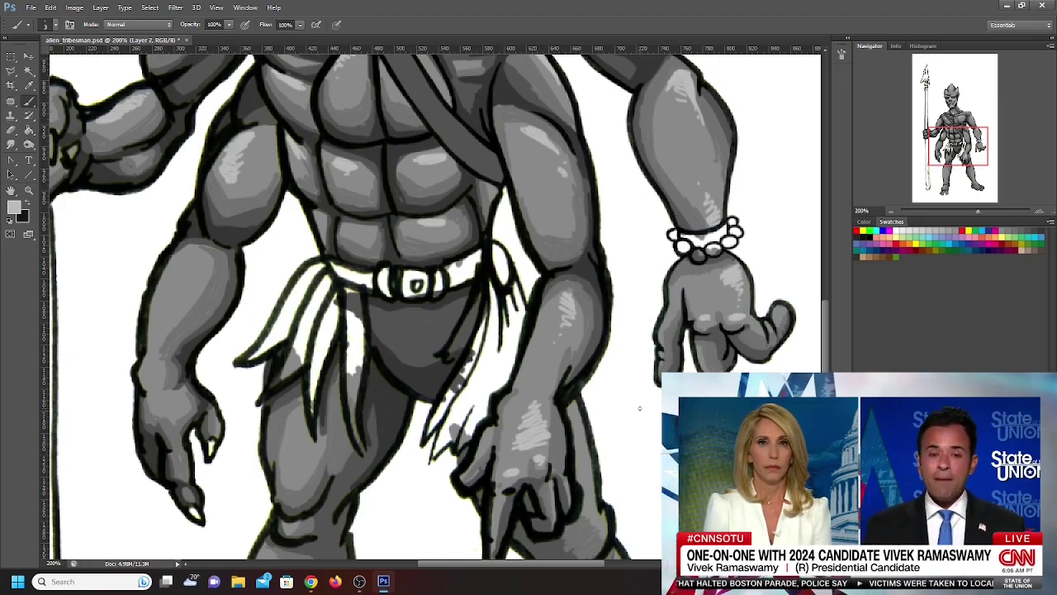
Pause the interview video and smudge the grey tones together on the spear-side chest, shoulder, upper arm and forearm
{"action": "mouse_move", "coordinate": [859, 484]}
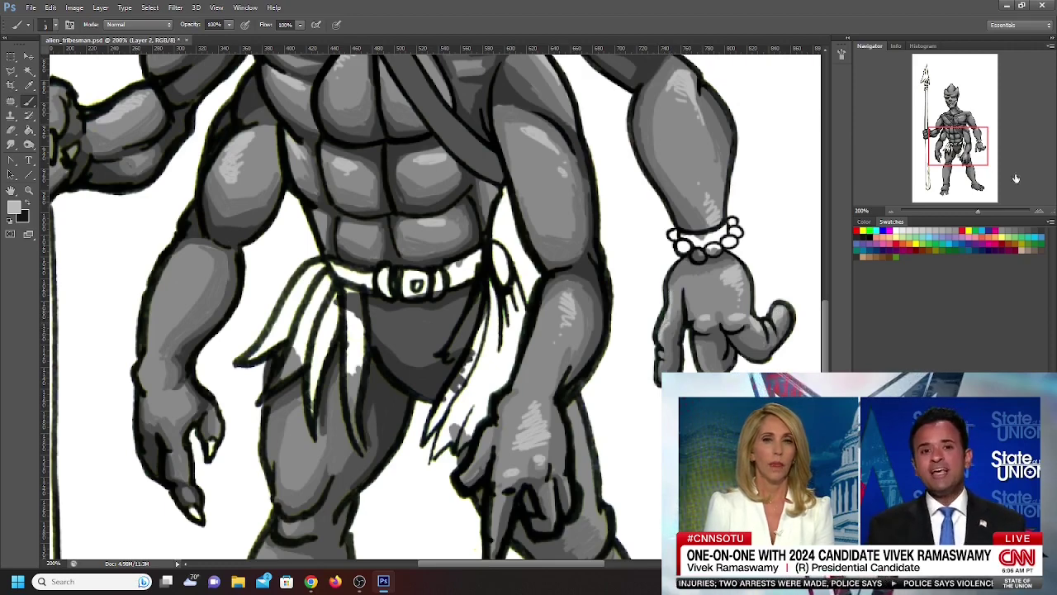
{"action": "left_click_drag", "start_coordinate": [701, 136], "coordinate": [658, 235]}
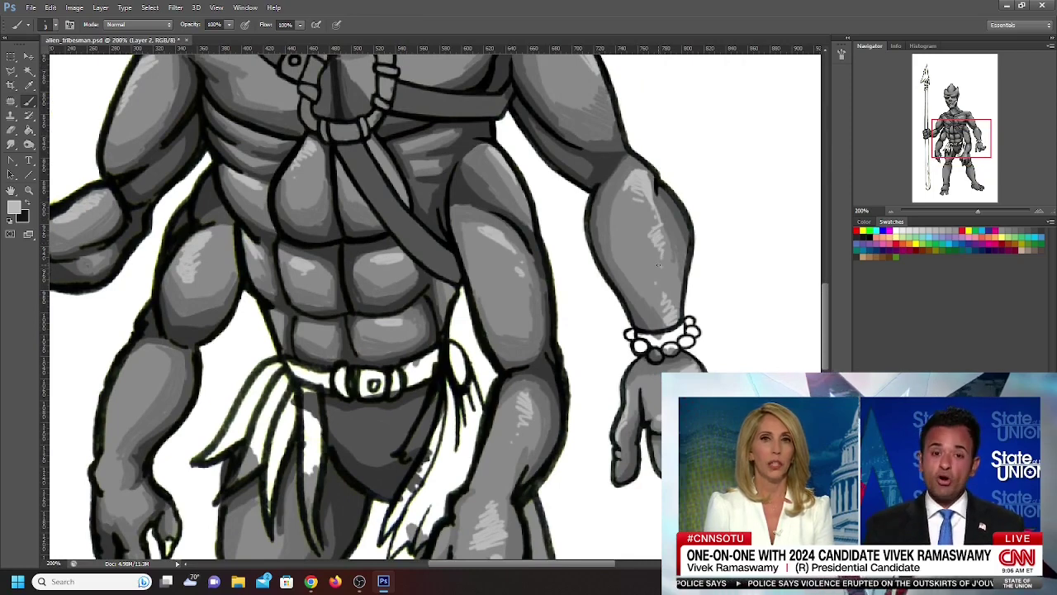
{"action": "mouse_move", "coordinate": [849, 502]}
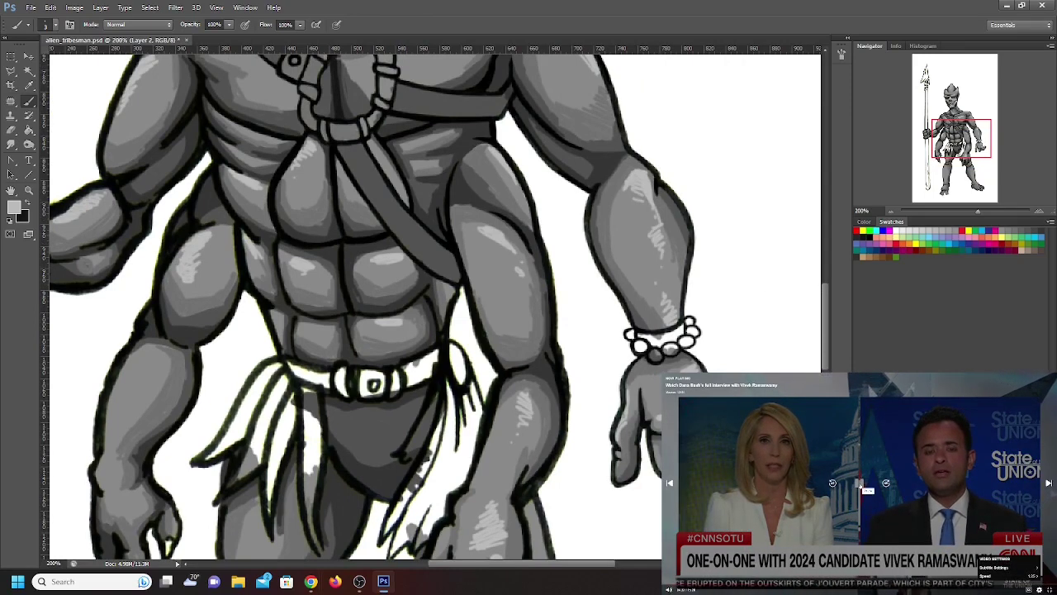
{"action": "left_click", "coordinate": [859, 485]}
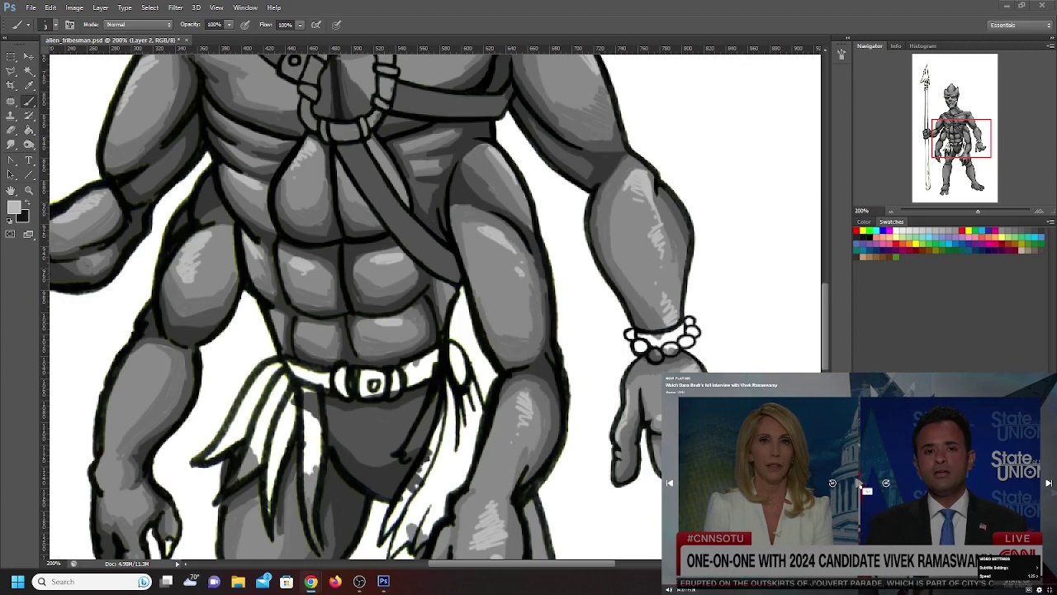
{"action": "left_click", "coordinate": [968, 139]}
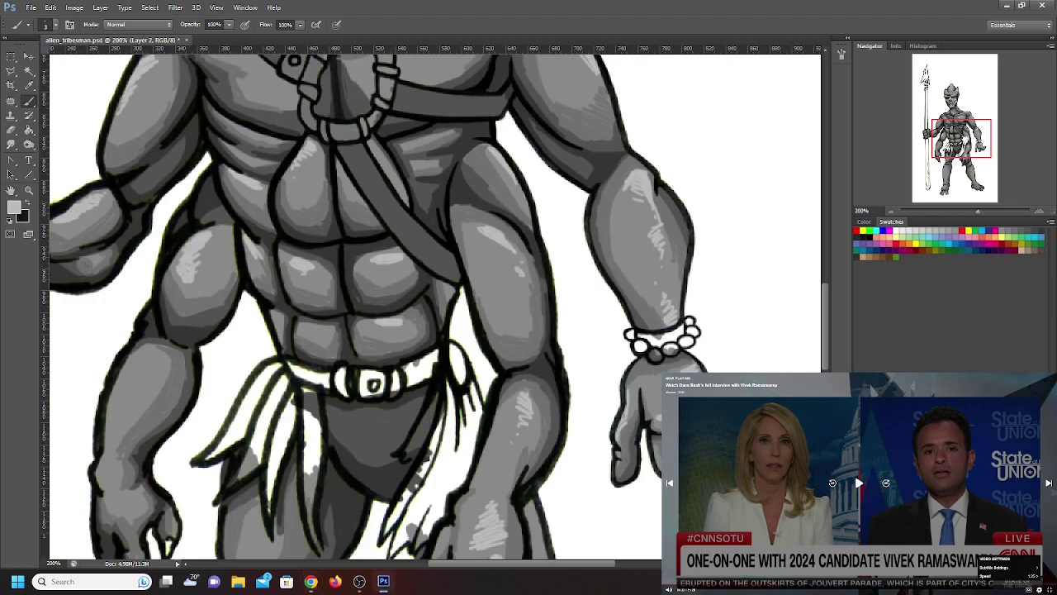
{"action": "left_click_drag", "start_coordinate": [964, 140], "coordinate": [956, 112]}
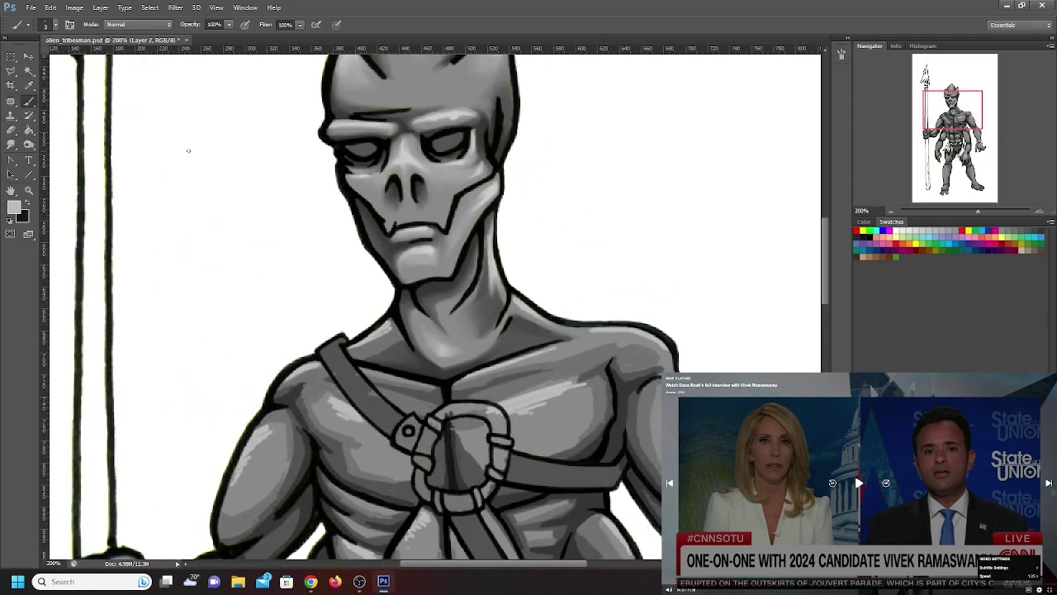
{"action": "left_click", "coordinate": [11, 144]}
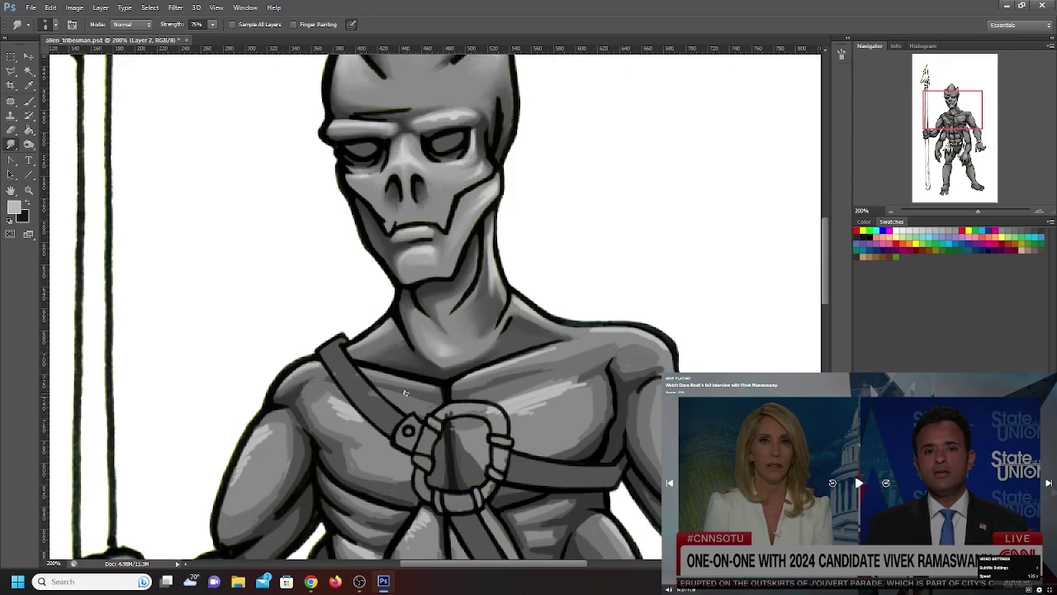
{"action": "left_click_drag", "start_coordinate": [943, 123], "coordinate": [938, 133]}
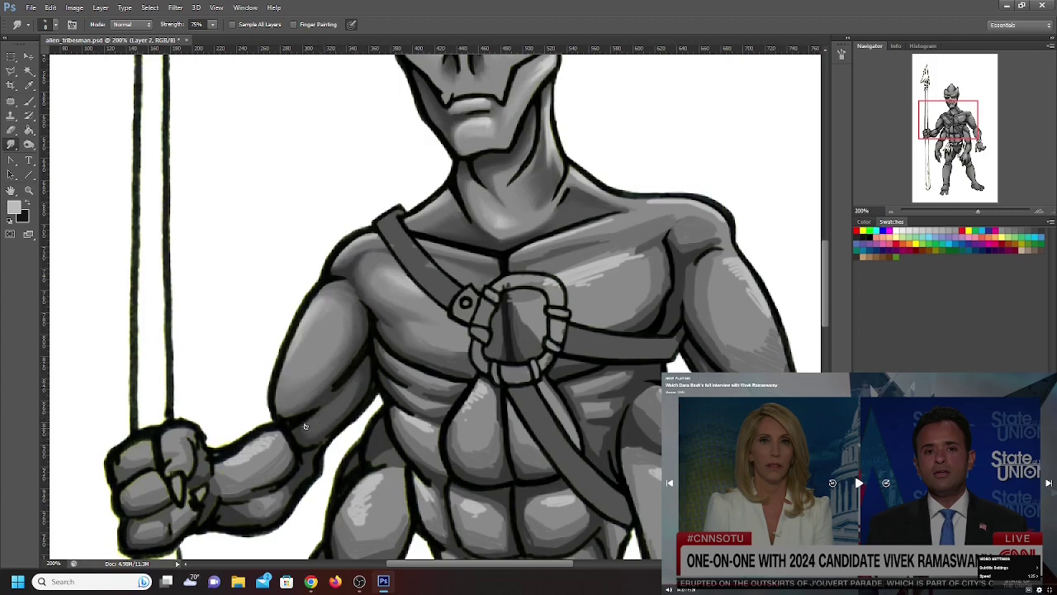
{"action": "scroll", "coordinate": [223, 260], "scroll_direction": "down", "scroll_amount": 3}
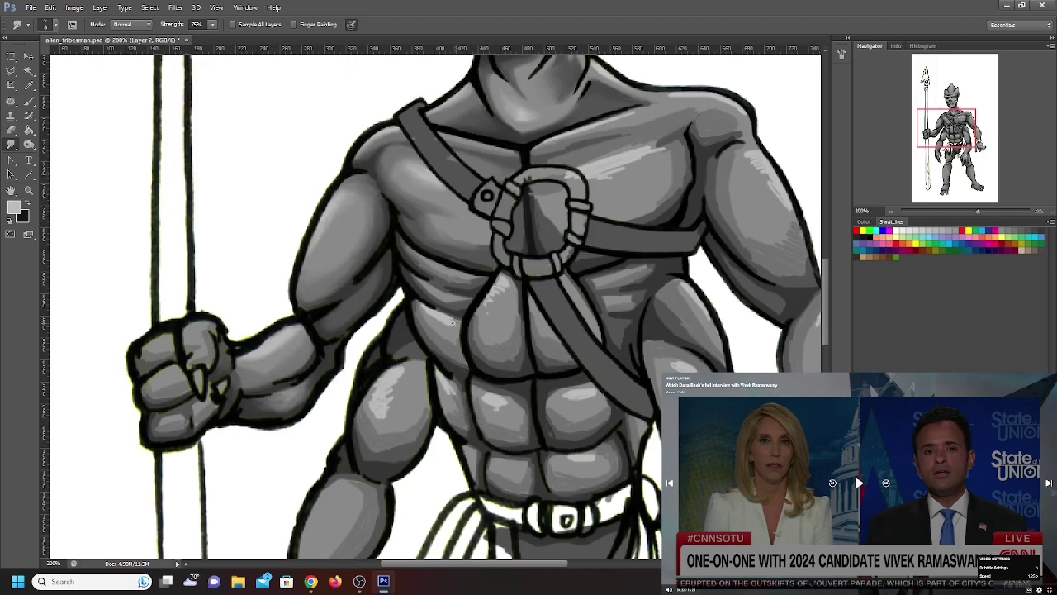
Brush light grey highlights on the fingers of the fist gripping the spear and smudge them smooth
{"action": "left_click", "coordinate": [29, 101]}
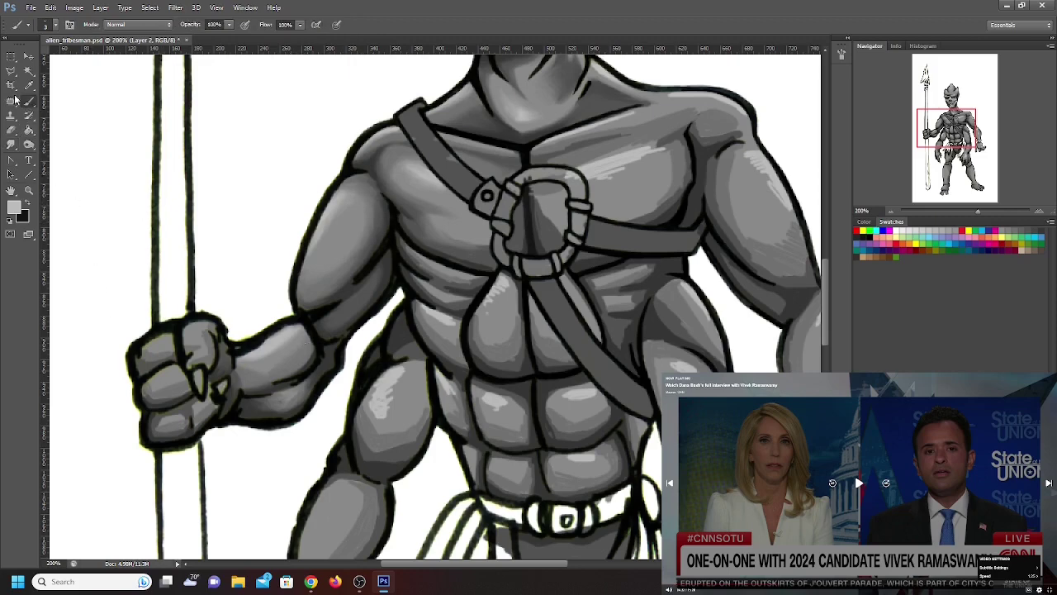
{"action": "left_click_drag", "start_coordinate": [155, 340], "coordinate": [157, 341]}
{"action": "left_click_drag", "start_coordinate": [167, 379], "coordinate": [162, 372]}
{"action": "left_click_drag", "start_coordinate": [190, 328], "coordinate": [198, 326]}
{"action": "left_click", "coordinate": [12, 144]}
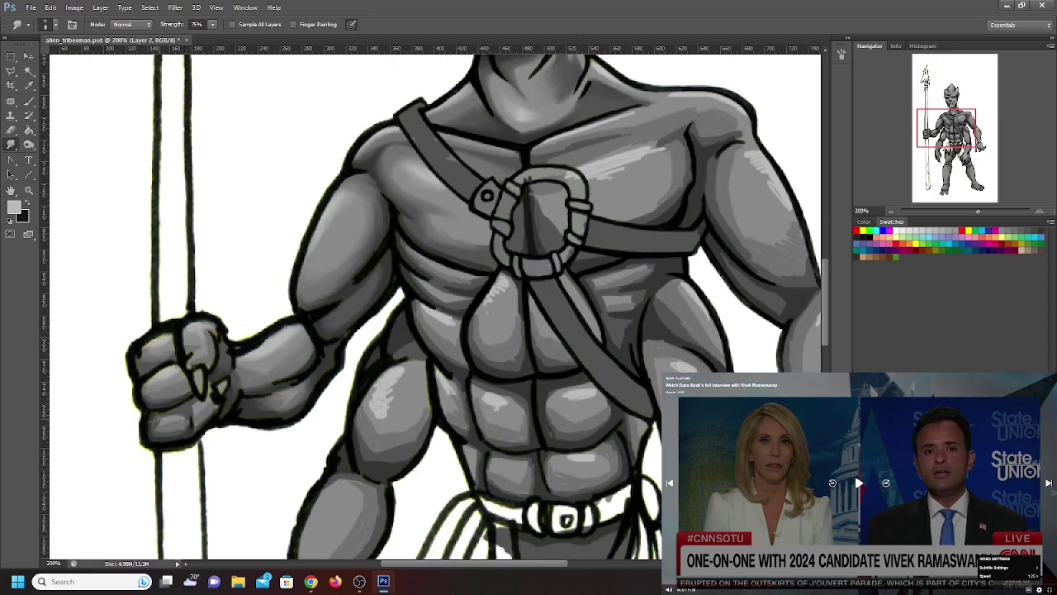
{"action": "left_click_drag", "start_coordinate": [158, 420], "coordinate": [151, 419]}
{"action": "mouse_move", "coordinate": [196, 425]}
{"action": "left_mouse_down"}
{"action": "mouse_move", "coordinate": [182, 415]}
{"action": "mouse_move", "coordinate": [188, 391]}
{"action": "left_mouse_up"}
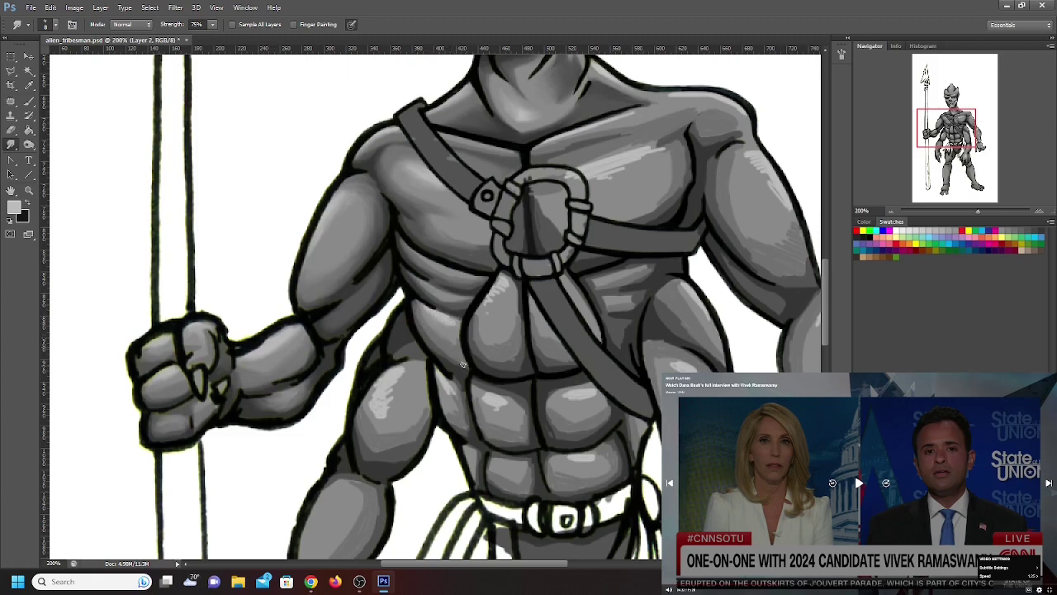
Smudge the grey tones smooth on the upper abdominals and on the chest, shoulders and upper arm opposite the spear
{"action": "left_click_drag", "start_coordinate": [446, 356], "coordinate": [653, 137]}
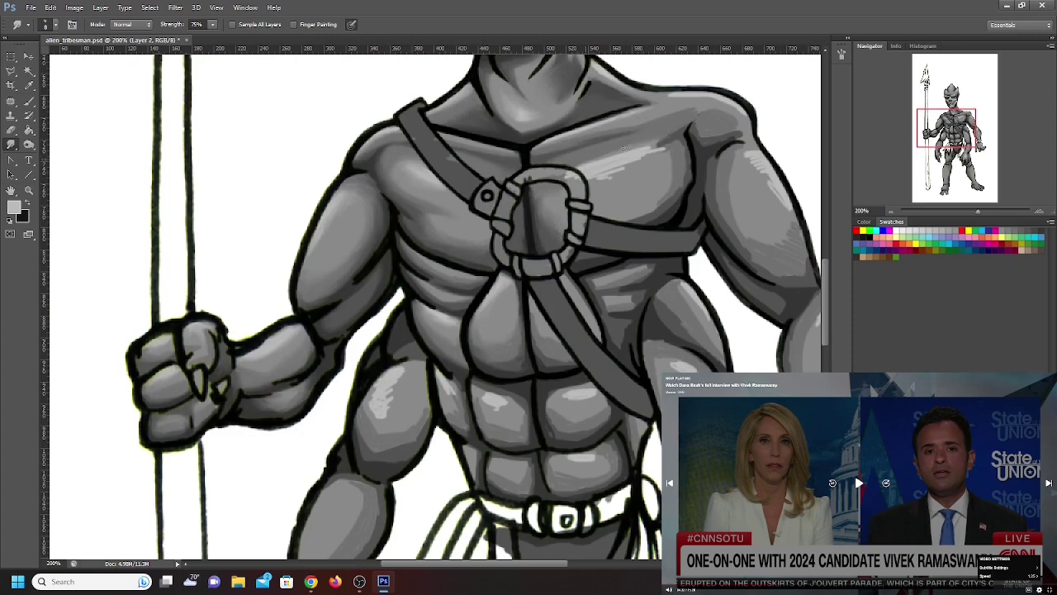
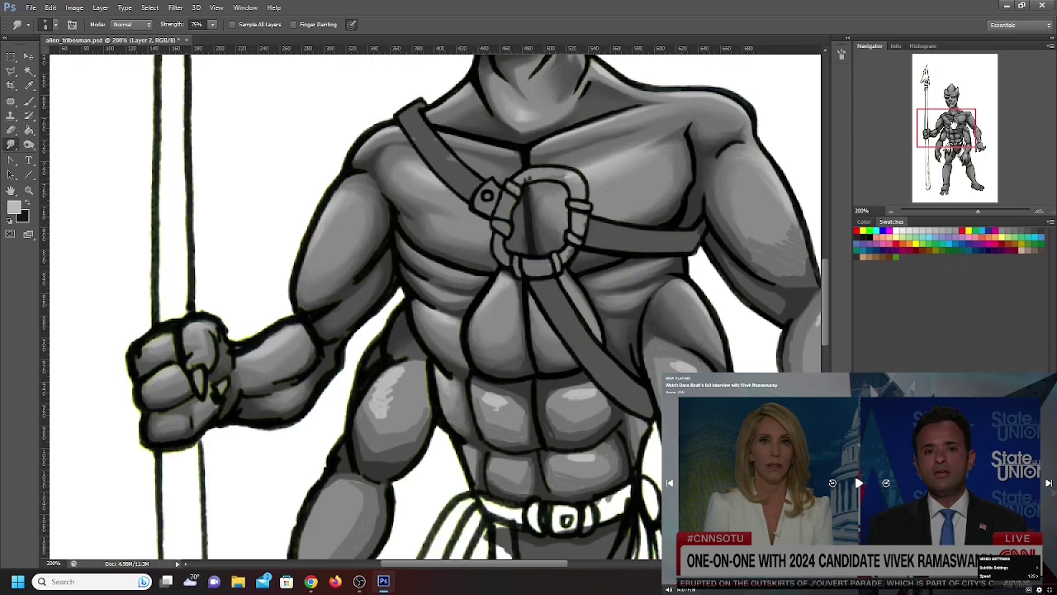
{"action": "left_click_drag", "start_coordinate": [952, 126], "coordinate": [963, 128]}
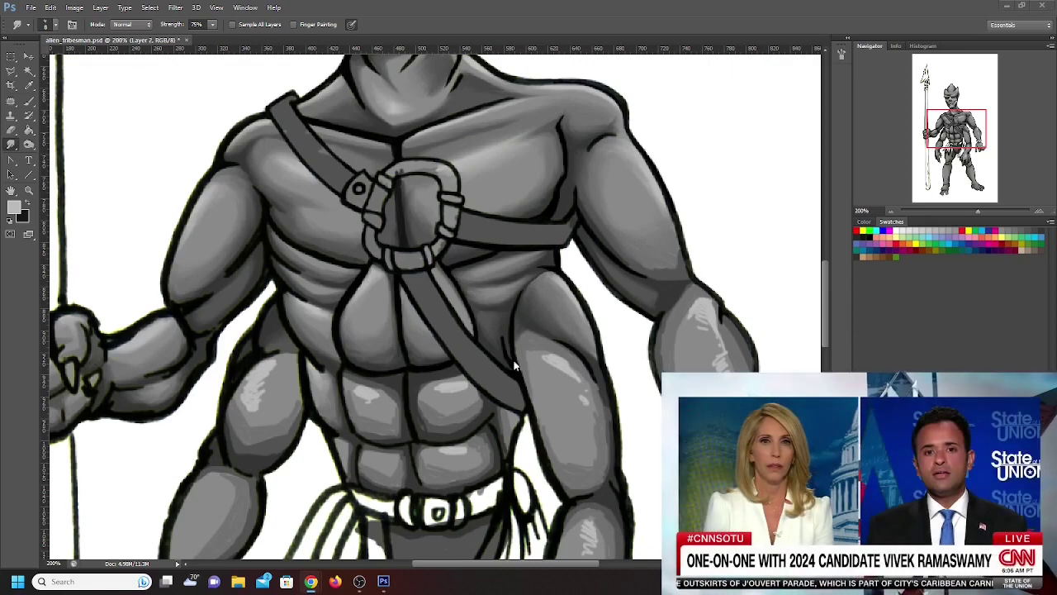
{"action": "left_click", "coordinate": [543, 350]}
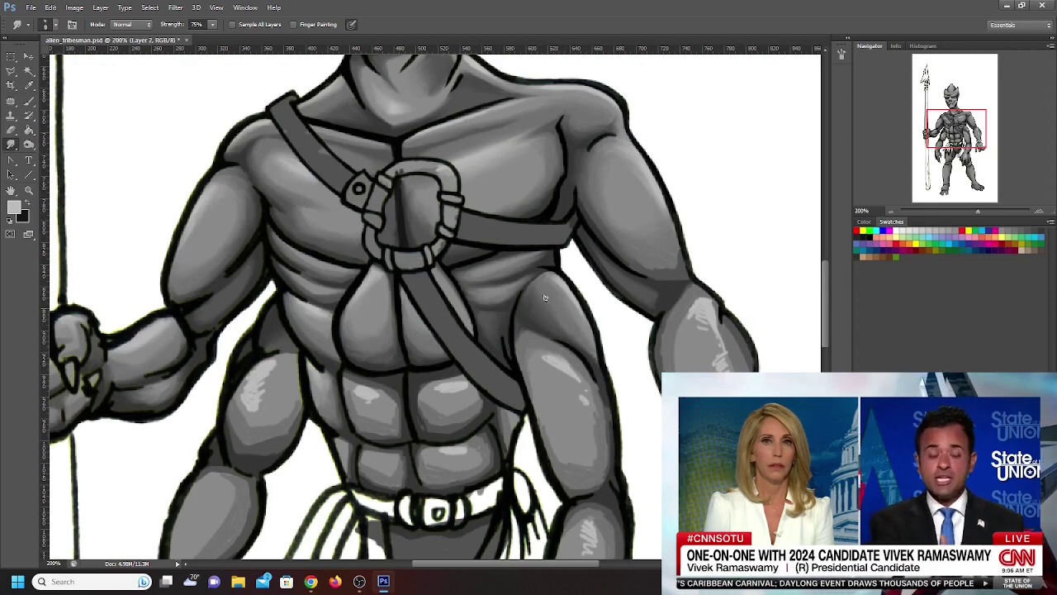
{"action": "left_click_drag", "start_coordinate": [601, 476], "coordinate": [544, 384]}
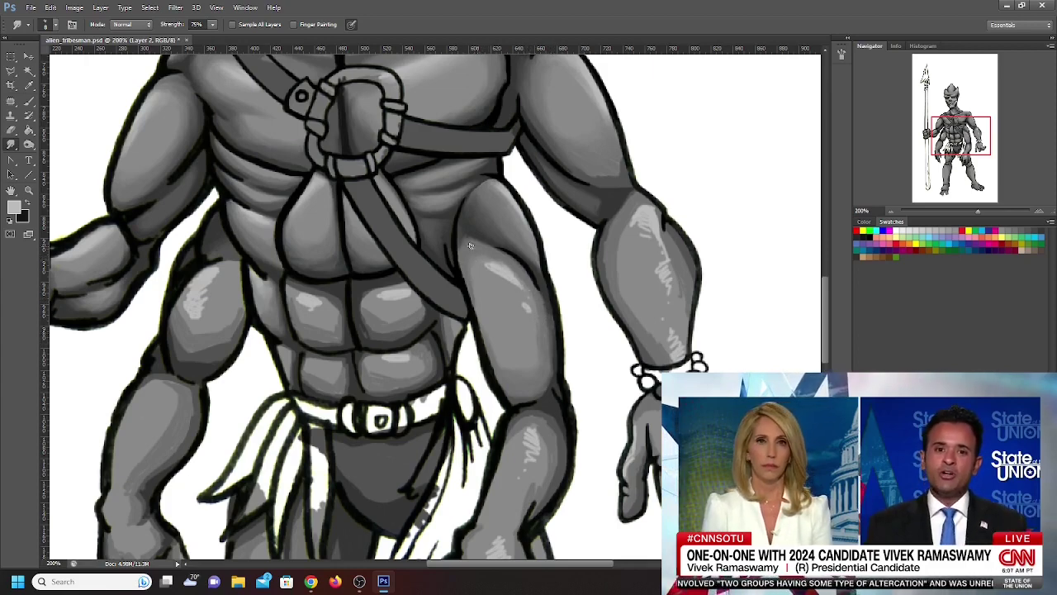
Pause the interview video and smudge the highlights on the bracelet arm's forearm and hand and on the lower arm beside it
{"action": "mouse_move", "coordinate": [881, 502]}
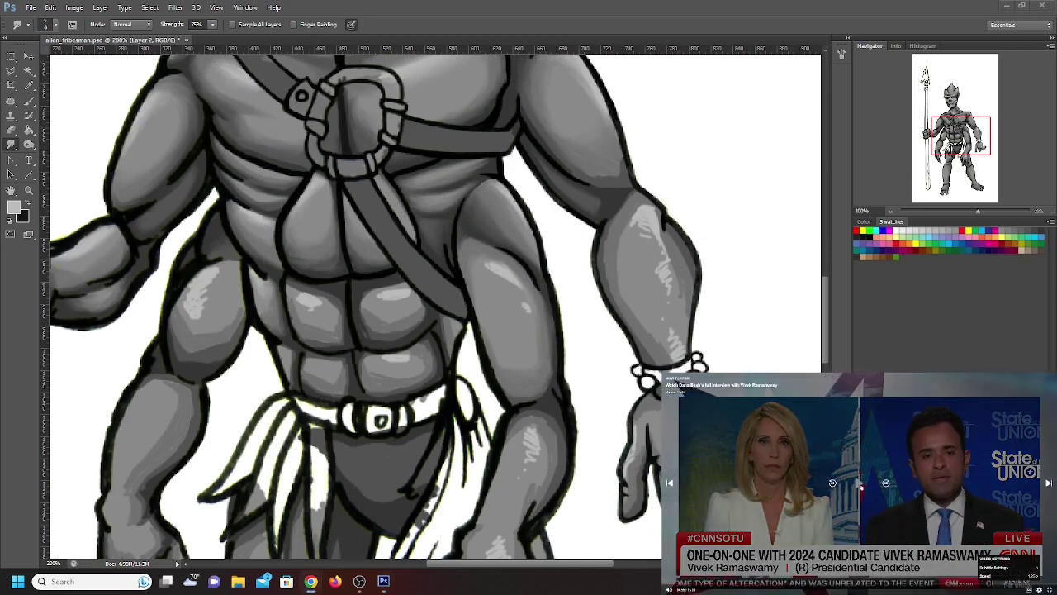
{"action": "left_click", "coordinate": [859, 483]}
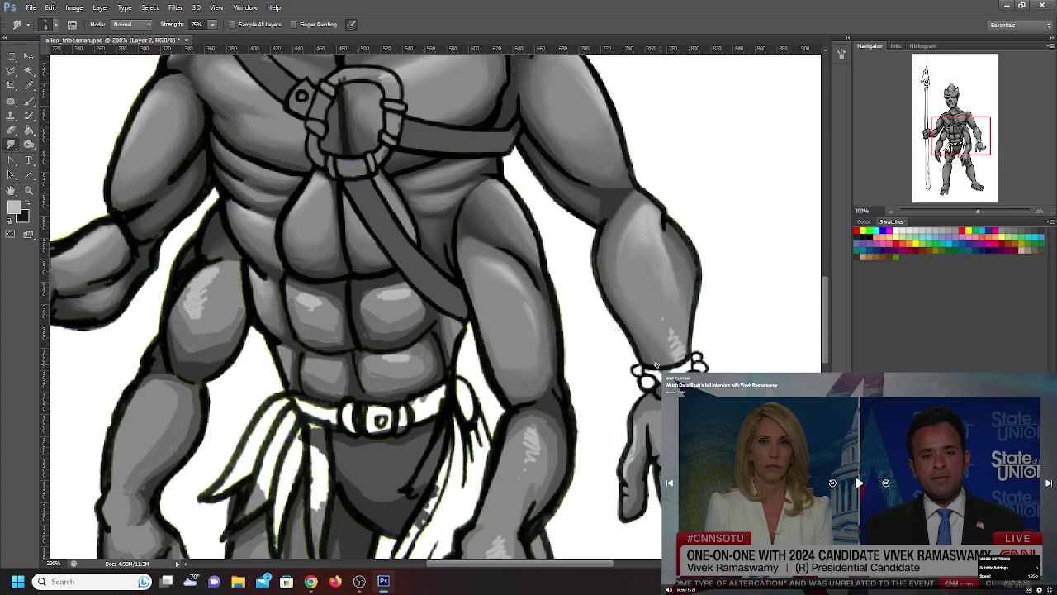
{"action": "left_click_drag", "start_coordinate": [673, 355], "coordinate": [662, 323]}
{"action": "left_click_drag", "start_coordinate": [964, 135], "coordinate": [966, 145]}
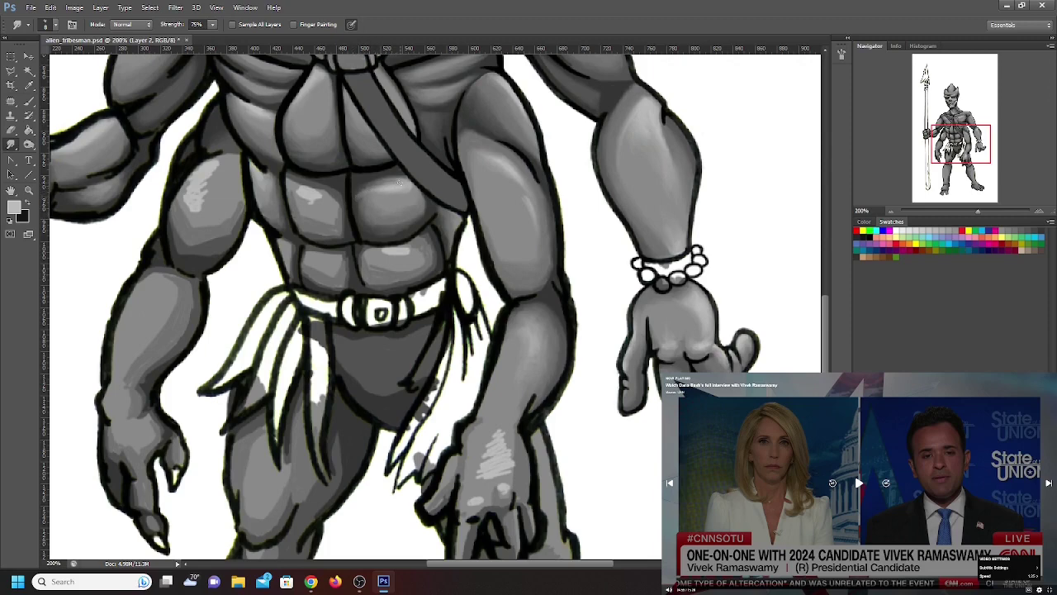
{"action": "scroll", "coordinate": [380, 186], "scroll_direction": "up", "scroll_amount": 1}
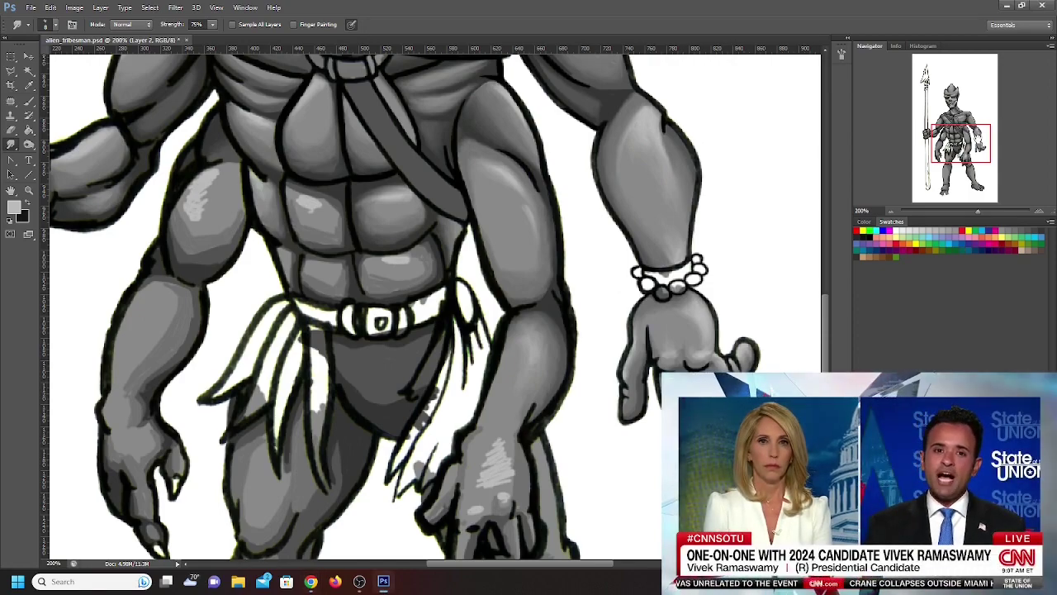
Smudge the highlight into the surrounding greys on the upper part of the lower spear-side arm
{"action": "left_click_drag", "start_coordinate": [978, 138], "coordinate": [968, 136]}
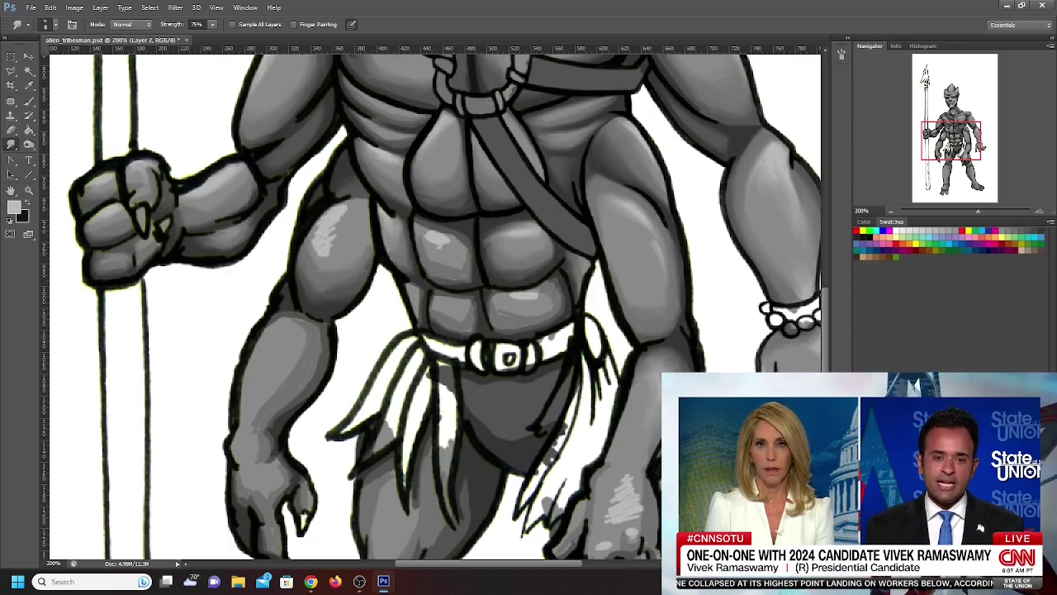
{"action": "mouse_move", "coordinate": [920, 578]}
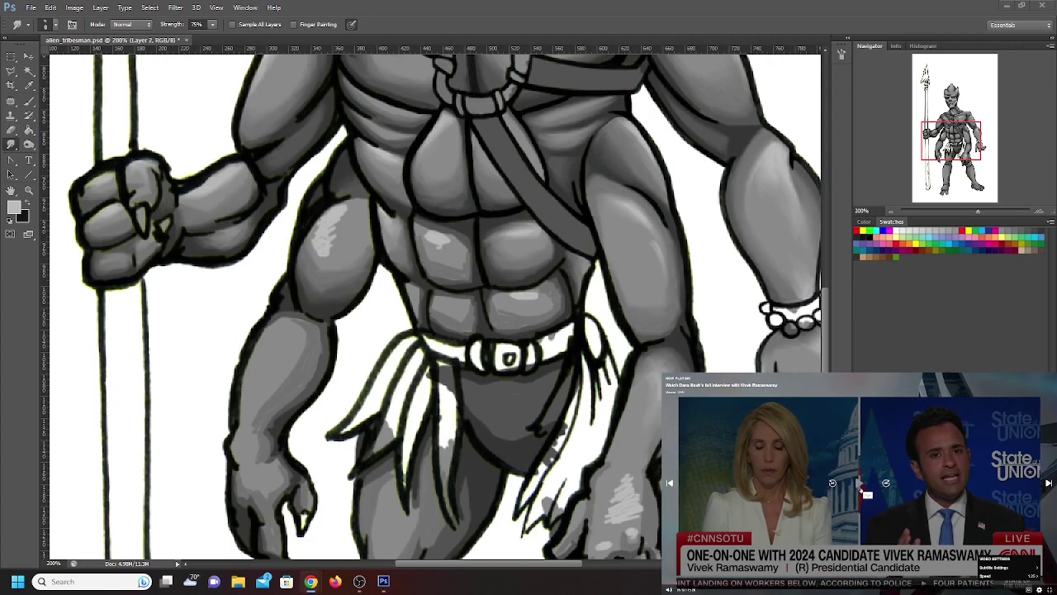
{"action": "left_click", "coordinate": [860, 486]}
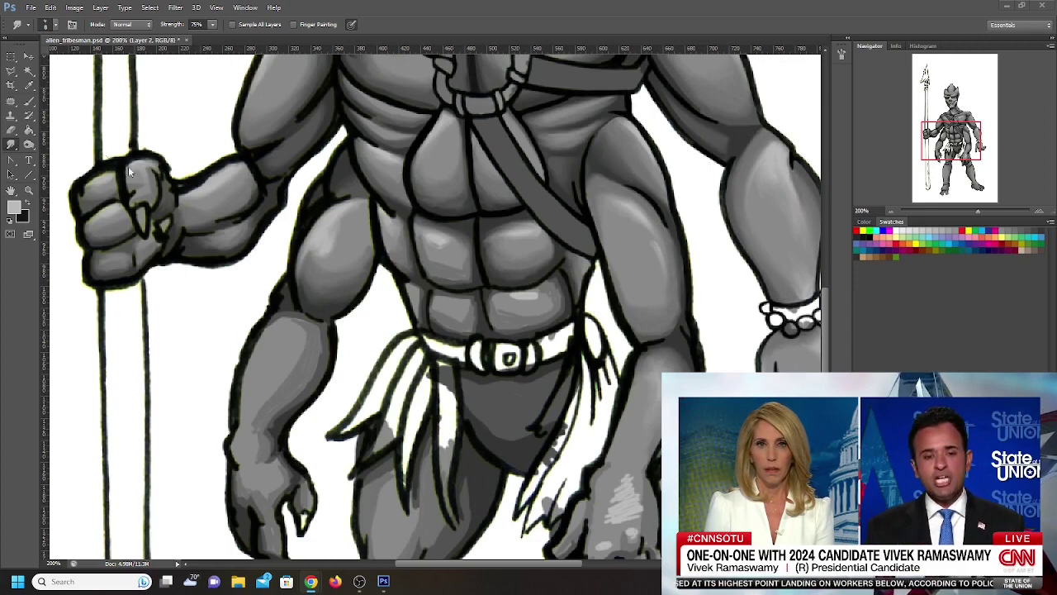
Brush light grey highlights on the forearm and wrist of the lower spear-side arm and smudge the forearm strokes
{"action": "left_click", "coordinate": [27, 103]}
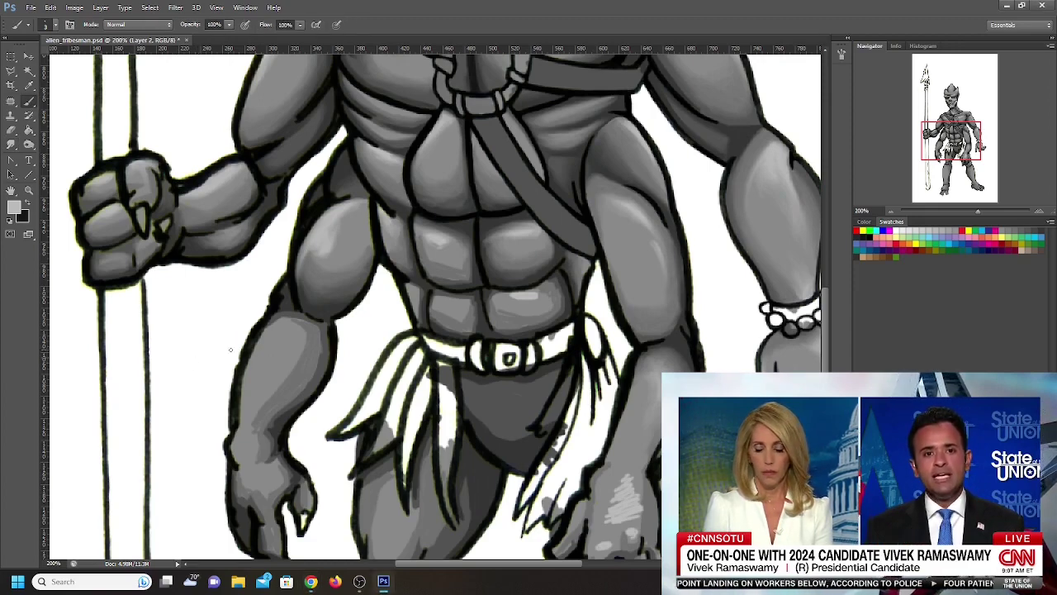
{"action": "left_click_drag", "start_coordinate": [252, 387], "coordinate": [292, 327]}
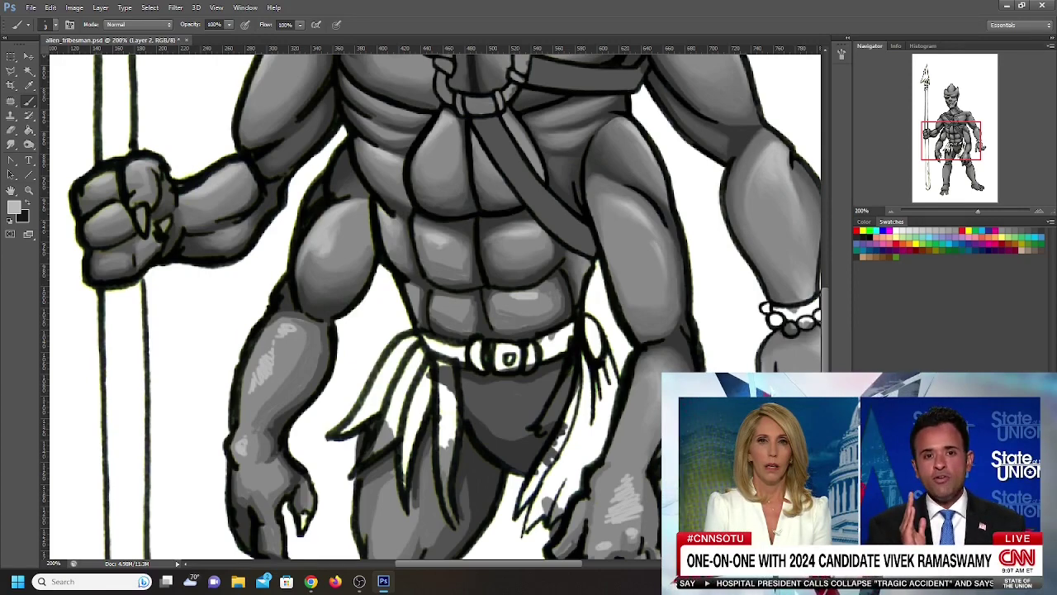
{"action": "mouse_move", "coordinate": [859, 487]}
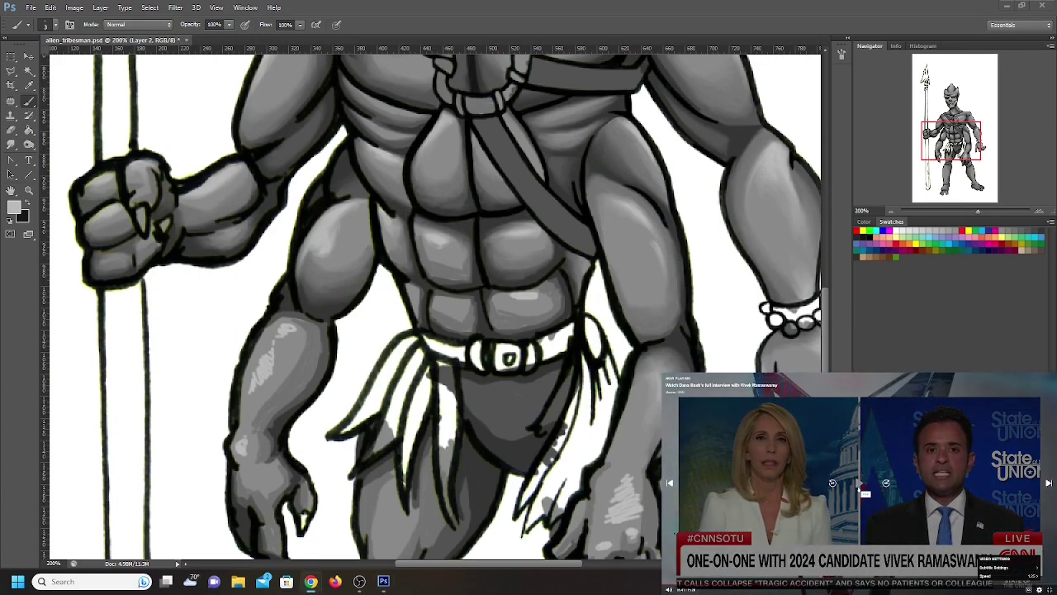
{"action": "left_click", "coordinate": [859, 483]}
{"action": "left_click", "coordinate": [11, 145]}
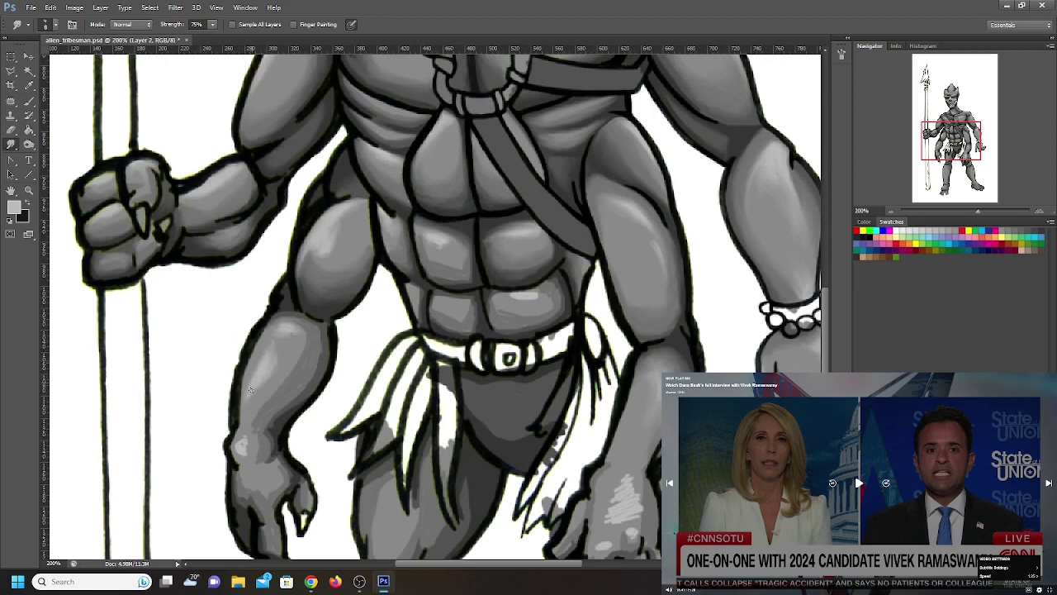
Add another light grey highlight to the lower spear-side forearm and smudge the forearm, wrist and hand smooth
{"action": "left_click", "coordinate": [29, 101]}
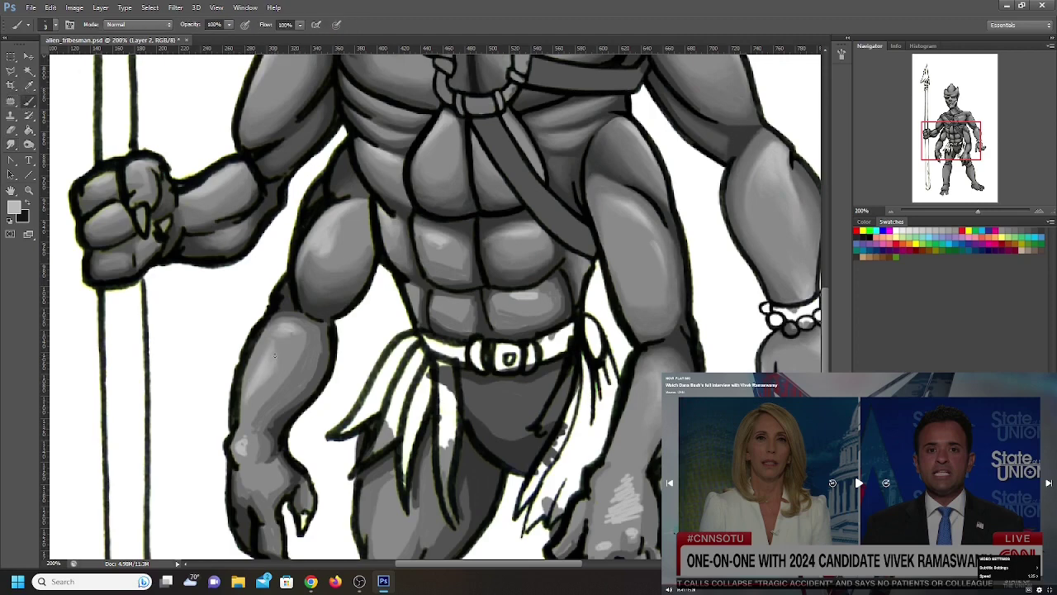
{"action": "left_click_drag", "start_coordinate": [273, 338], "coordinate": [252, 376]}
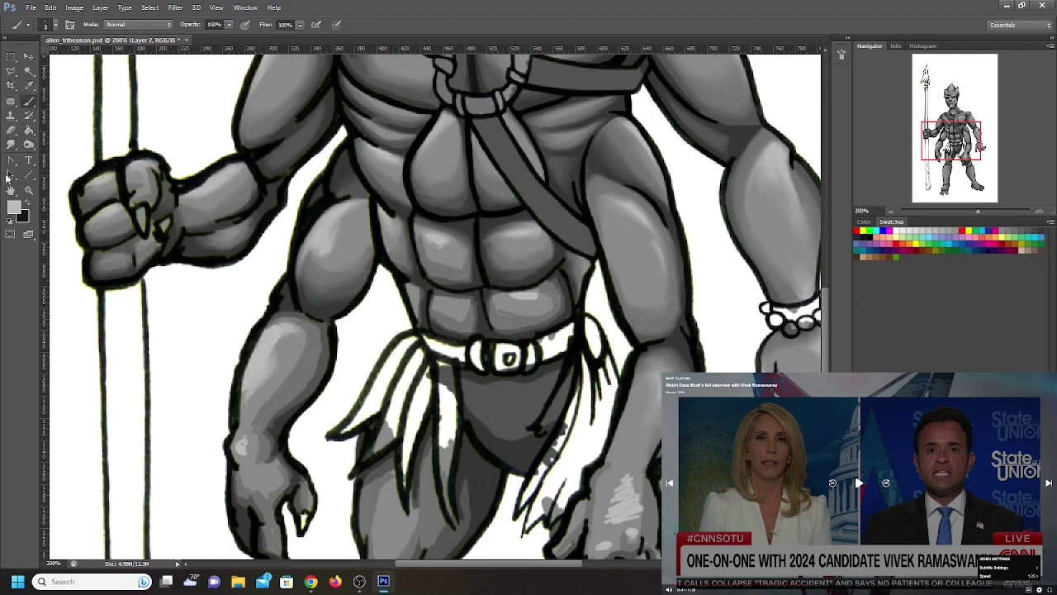
{"action": "left_click", "coordinate": [11, 144]}
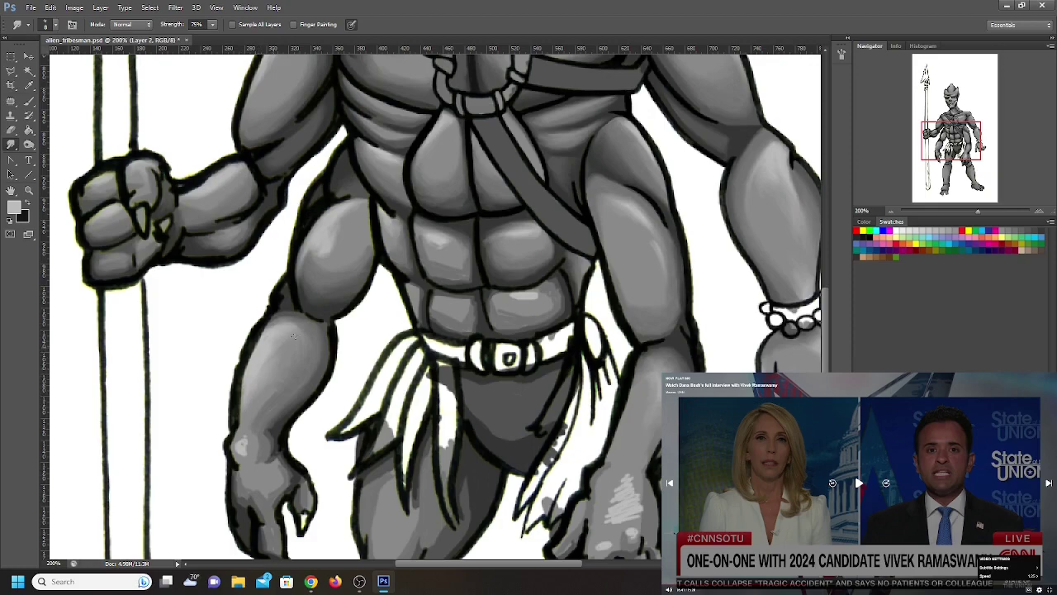
{"action": "left_click_drag", "start_coordinate": [961, 133], "coordinate": [953, 142]}
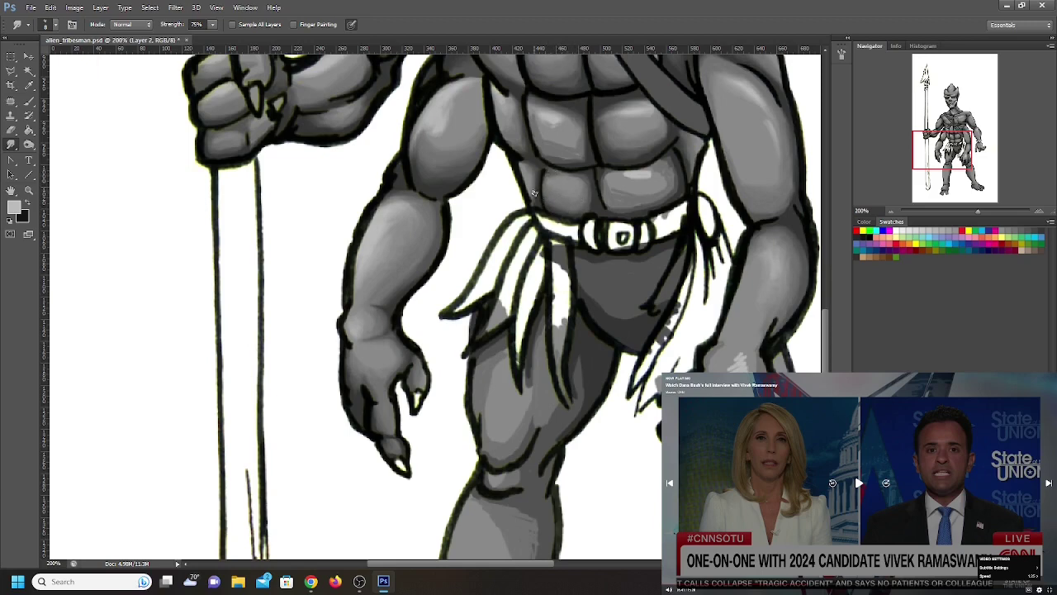
{"action": "left_click_drag", "start_coordinate": [957, 149], "coordinate": [961, 143]}
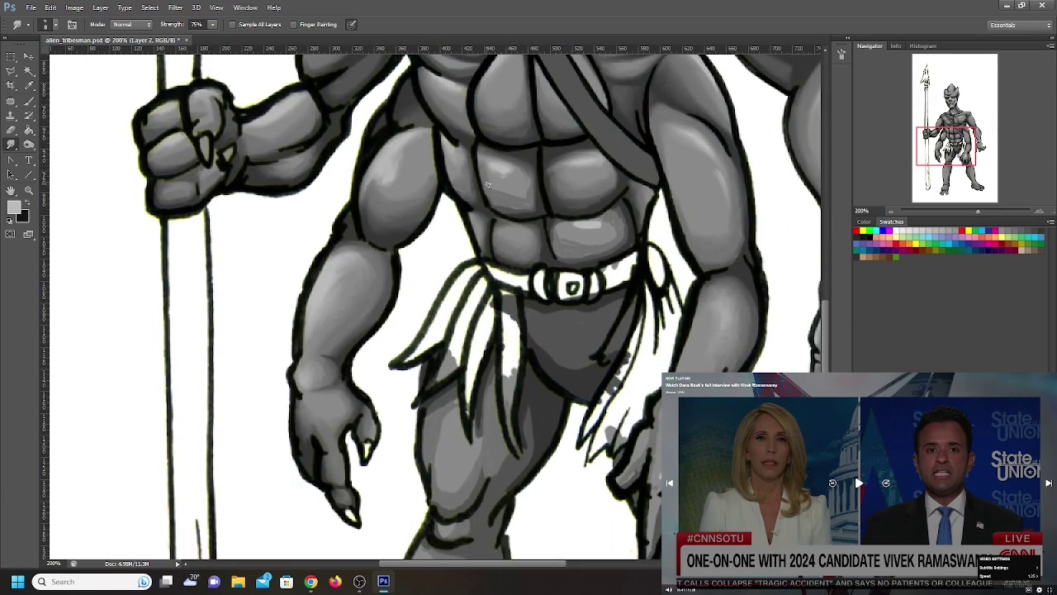
Smudge the upper abdominal highlight, brush light grey highlights on the lower abdomen and lower bracelet-side upper arm, and start blending them
{"action": "mouse_move", "coordinate": [496, 183]}
{"action": "left_mouse_down"}
{"action": "mouse_move", "coordinate": [508, 198]}
{"action": "mouse_move", "coordinate": [525, 190]}
{"action": "mouse_move", "coordinate": [517, 169]}
{"action": "left_mouse_up"}
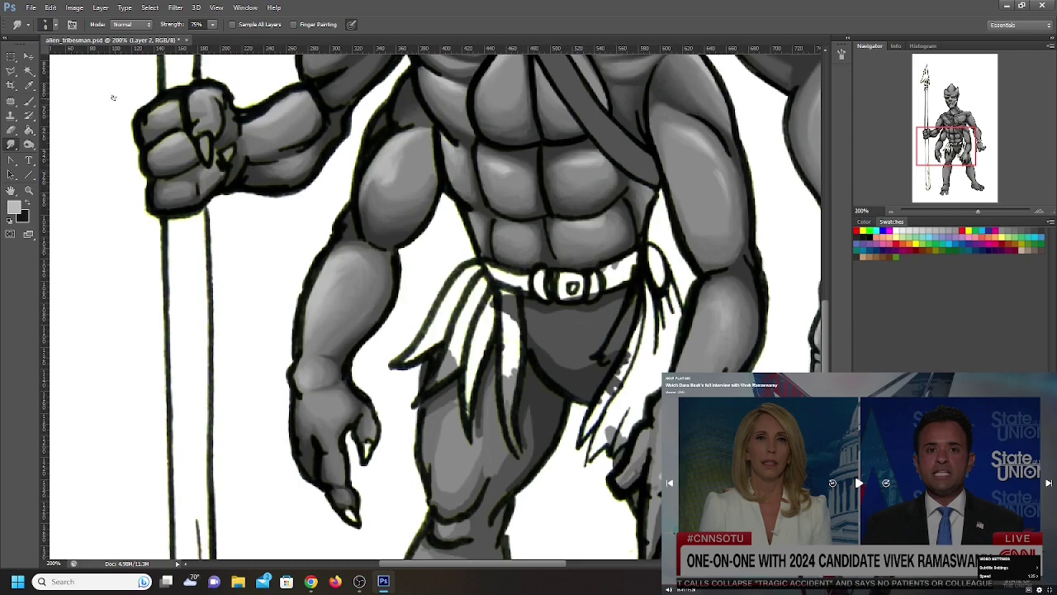
{"action": "left_click", "coordinate": [29, 101]}
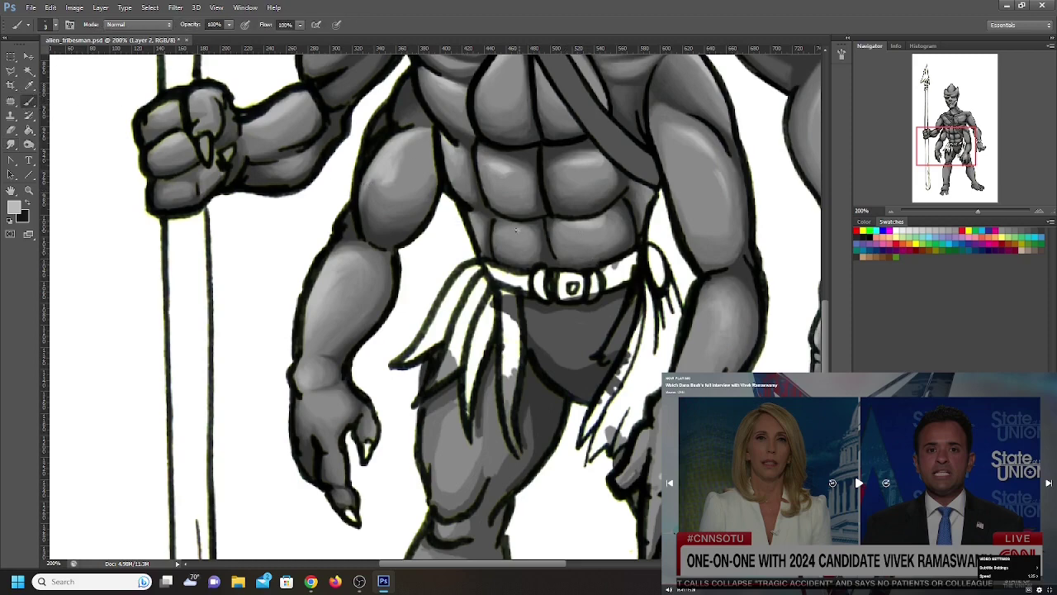
{"action": "mouse_move", "coordinate": [516, 230]}
{"action": "left_mouse_down"}
{"action": "mouse_move", "coordinate": [456, 195]}
{"action": "mouse_move", "coordinate": [476, 219]}
{"action": "left_mouse_up"}
{"action": "left_click_drag", "start_coordinate": [668, 123], "coordinate": [675, 148]}
{"action": "left_click", "coordinate": [11, 144]}
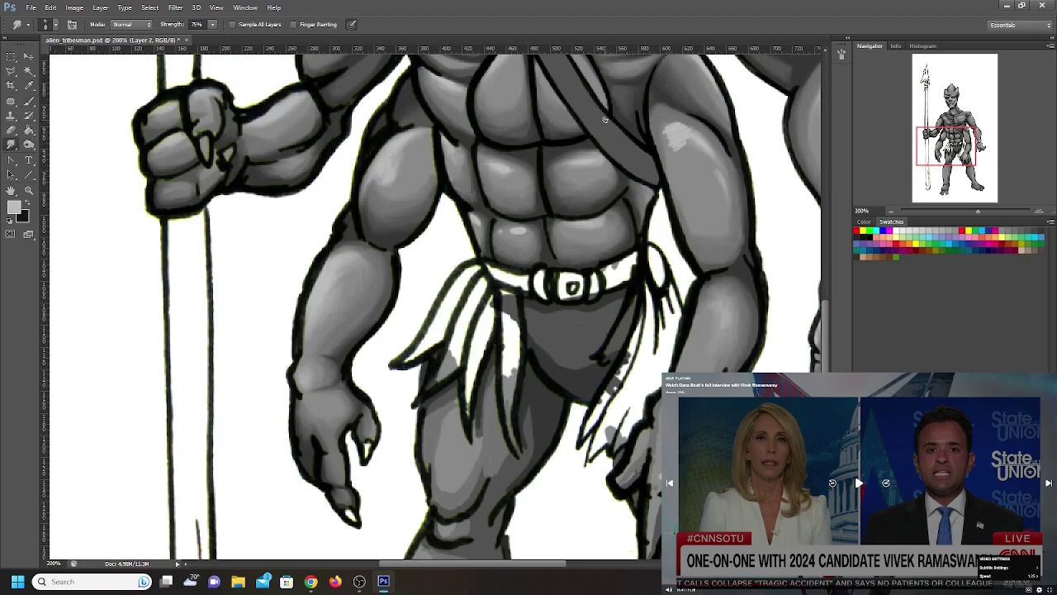
{"action": "mouse_move", "coordinate": [673, 122]}
{"action": "left_mouse_down"}
{"action": "mouse_move", "coordinate": [669, 148]}
{"action": "mouse_move", "coordinate": [667, 141]}
{"action": "left_mouse_up"}
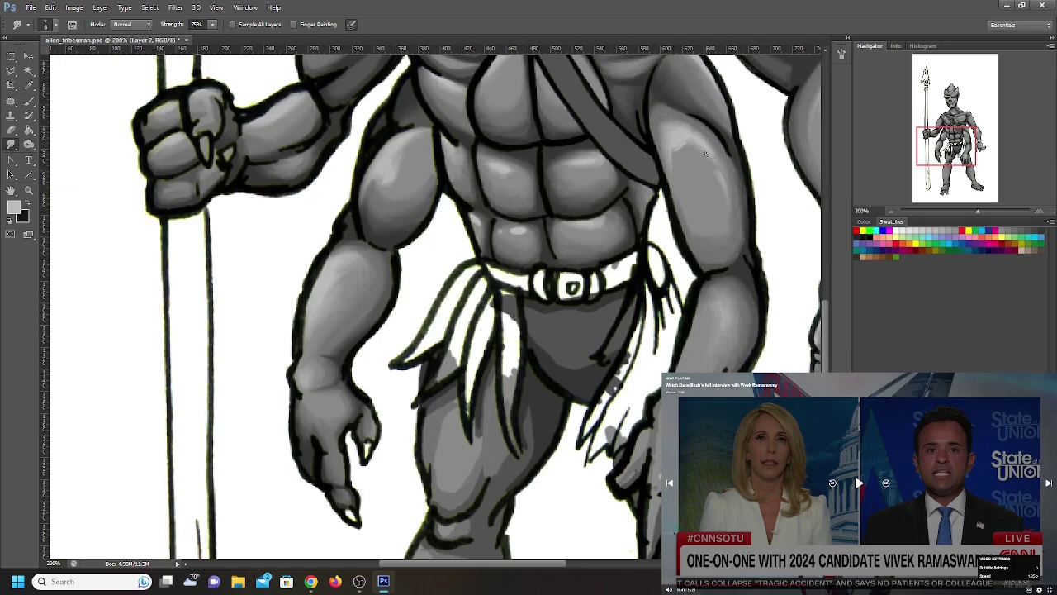
Brush small light grey highlights on the knuckles and fingers of the spear-gripping hand and smudge them smooth
{"action": "left_click_drag", "start_coordinate": [938, 144], "coordinate": [941, 138]}
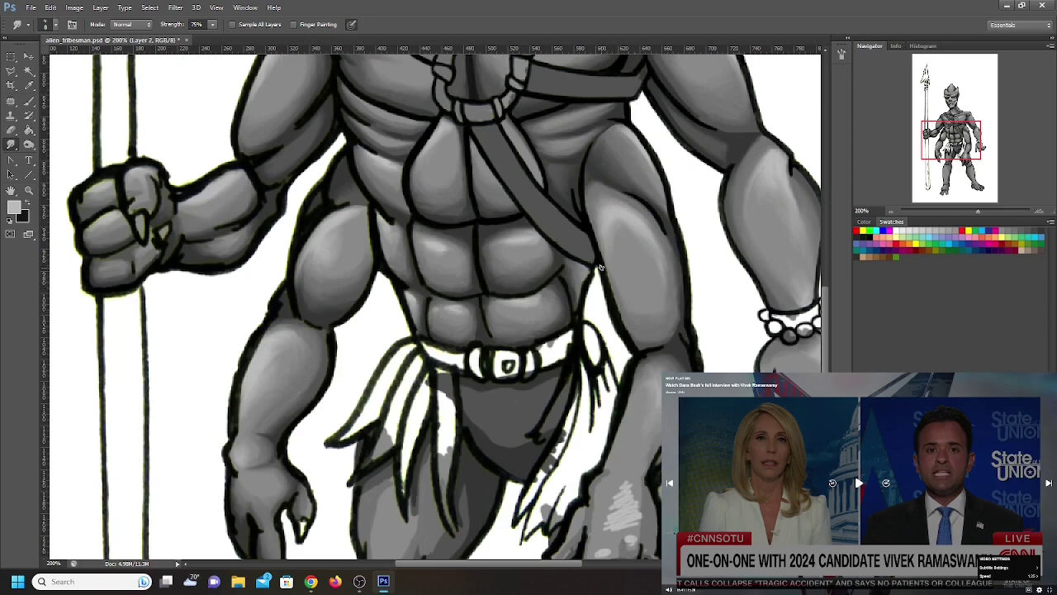
{"action": "left_click", "coordinate": [29, 101]}
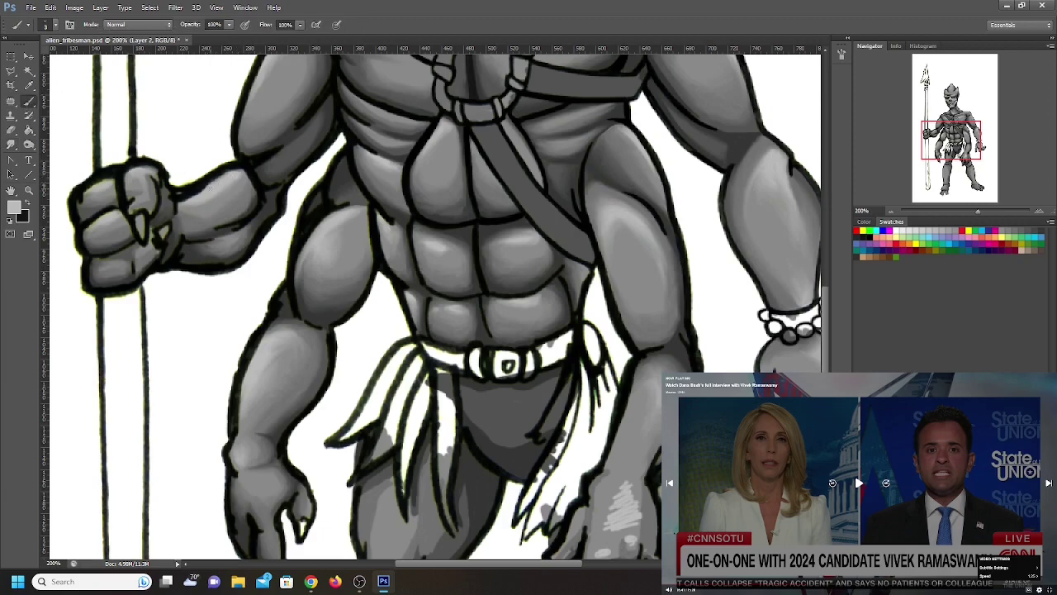
{"action": "left_click", "coordinate": [11, 144]}
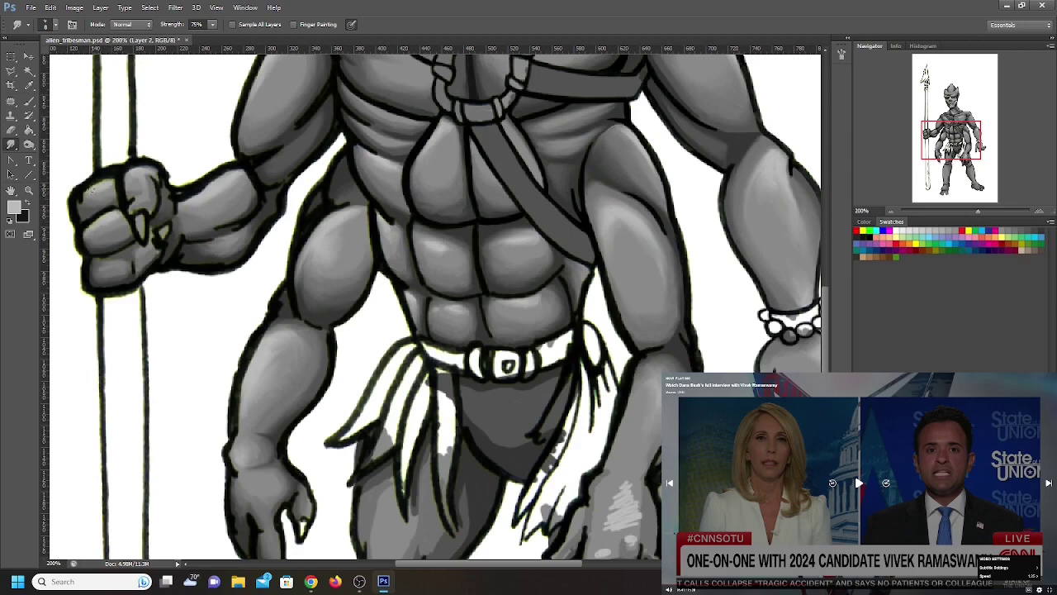
{"action": "key", "text": "b"}
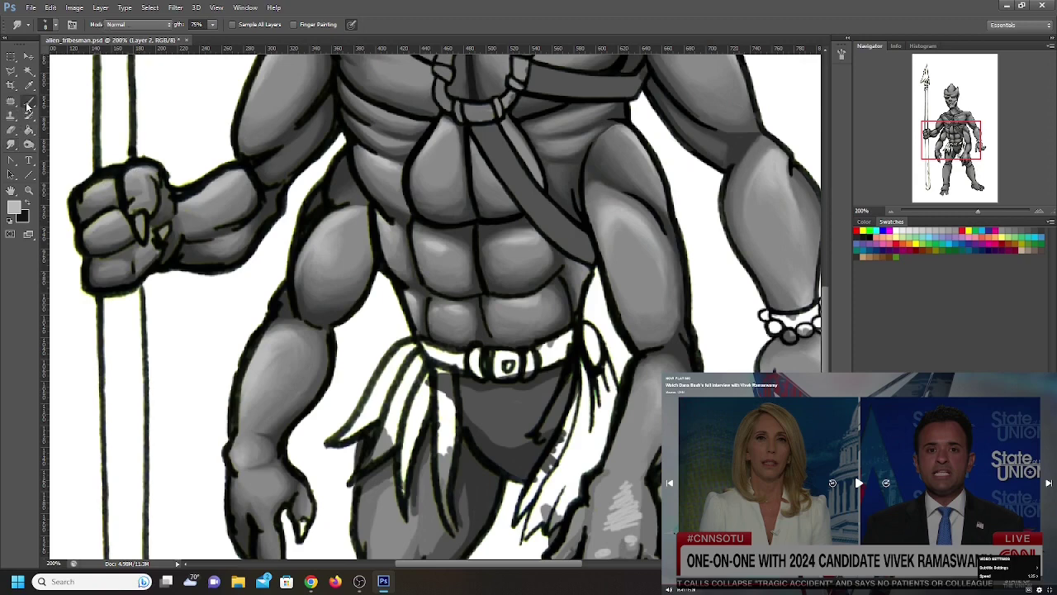
{"action": "key", "text": "r"}
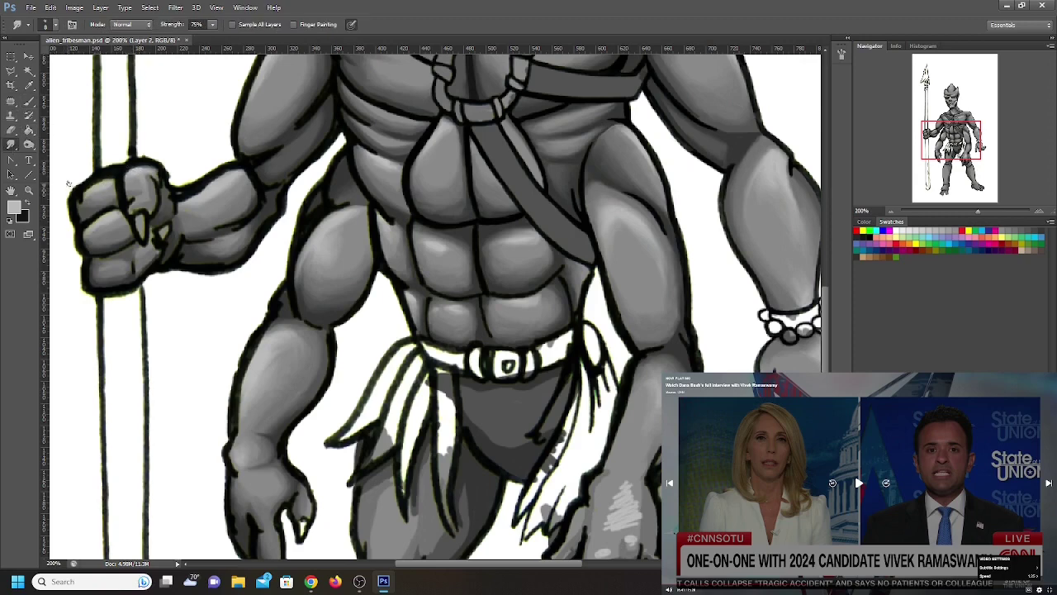
{"action": "left_click", "coordinate": [29, 102]}
{"action": "left_click", "coordinate": [107, 265]}
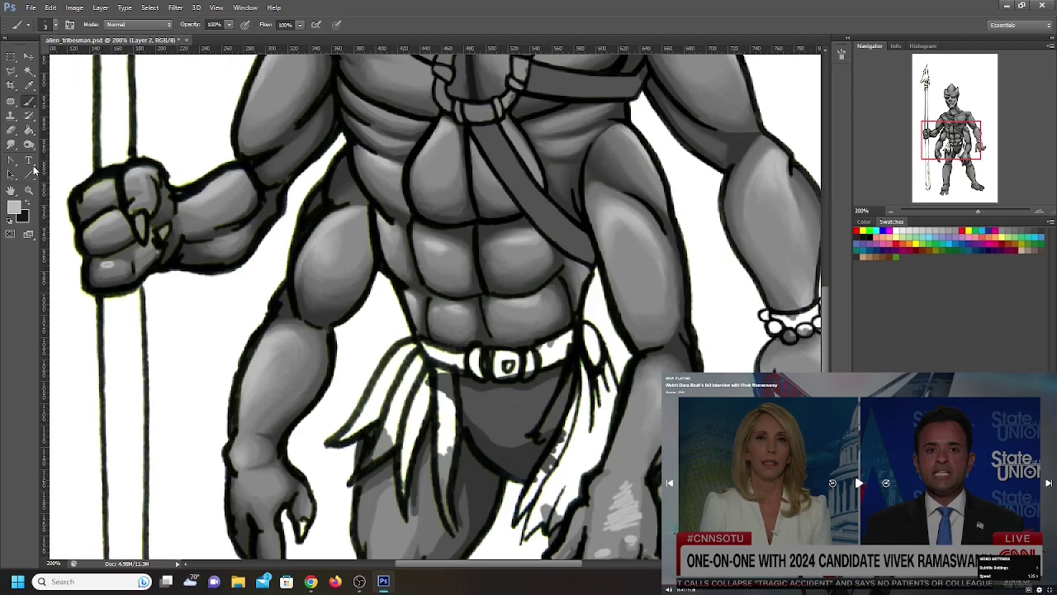
{"action": "left_click", "coordinate": [29, 145]}
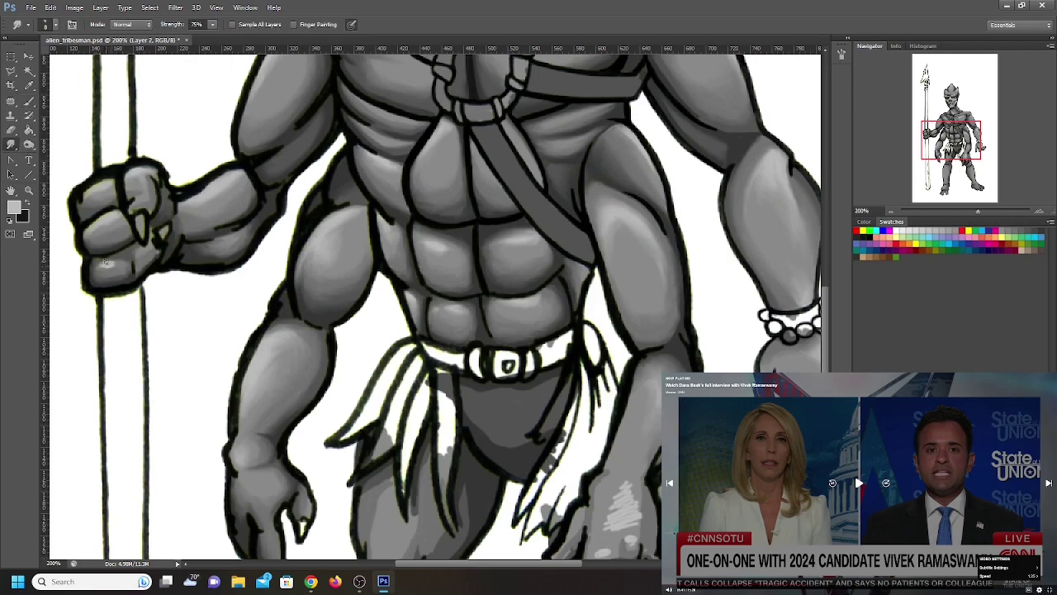
{"action": "mouse_move", "coordinate": [105, 261]}
{"action": "left_mouse_down"}
{"action": "mouse_move", "coordinate": [122, 266]}
{"action": "mouse_move", "coordinate": [95, 270]}
{"action": "left_mouse_up"}
Brush light grey highlights on the chest muscles and the ribs on both sides, and smudge them into the surrounding shading
{"action": "left_click_drag", "start_coordinate": [955, 139], "coordinate": [954, 122]}
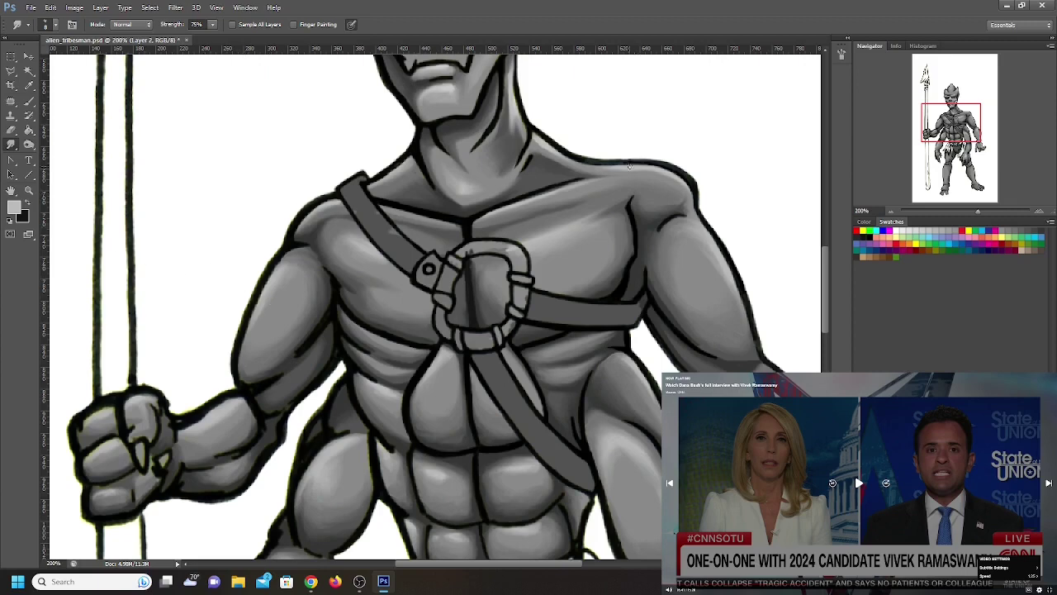
{"action": "left_click", "coordinate": [28, 100]}
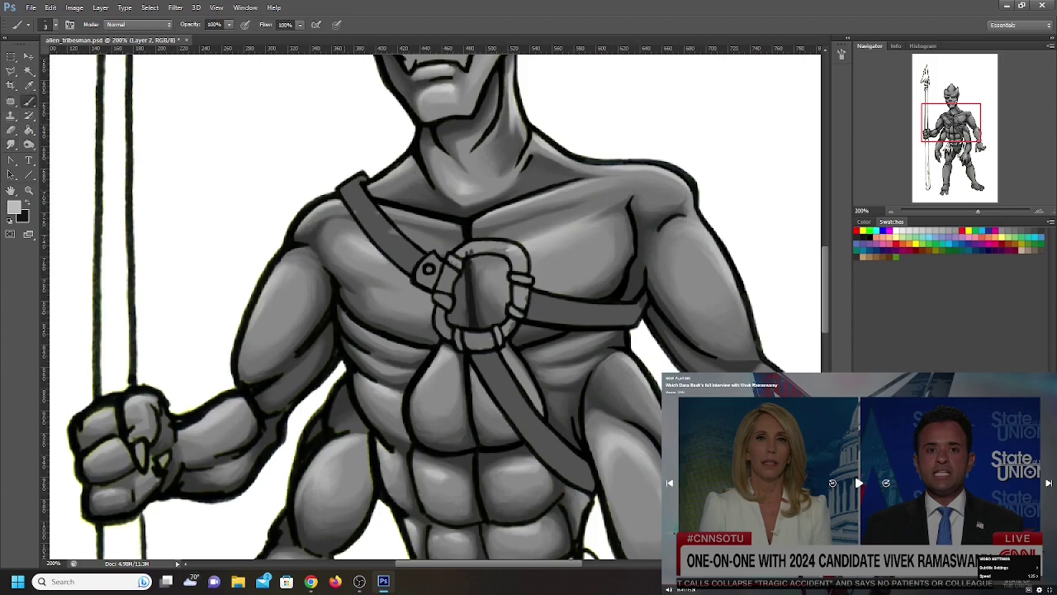
{"action": "mouse_move", "coordinate": [378, 345]}
{"action": "left_mouse_down"}
{"action": "mouse_move", "coordinate": [387, 340]}
{"action": "mouse_move", "coordinate": [385, 368]}
{"action": "left_mouse_up"}
{"action": "mouse_move", "coordinate": [570, 347]}
{"action": "left_mouse_down"}
{"action": "mouse_move", "coordinate": [579, 343]}
{"action": "mouse_move", "coordinate": [580, 369]}
{"action": "left_mouse_up"}
{"action": "left_click_drag", "start_coordinate": [380, 298], "coordinate": [389, 298]}
{"action": "left_click", "coordinate": [10, 144]}
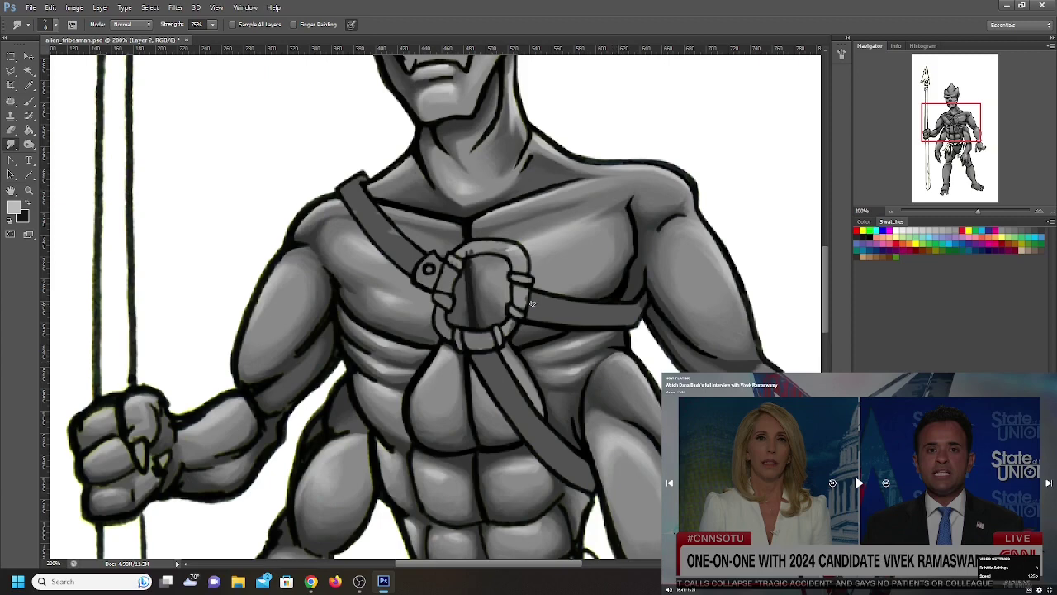
{"action": "left_click", "coordinate": [28, 102]}
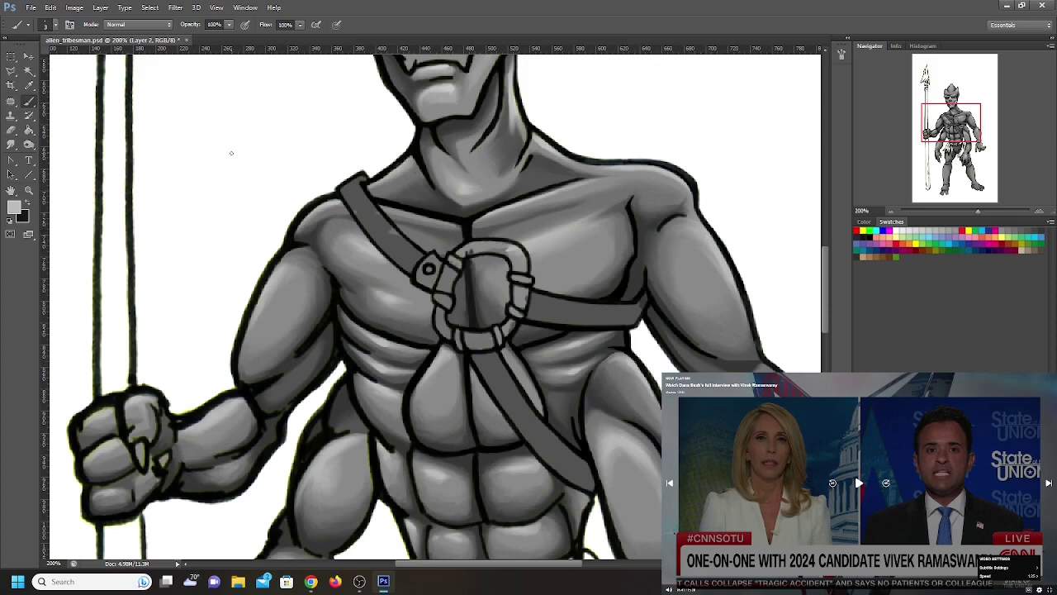
{"action": "left_click", "coordinate": [10, 145]}
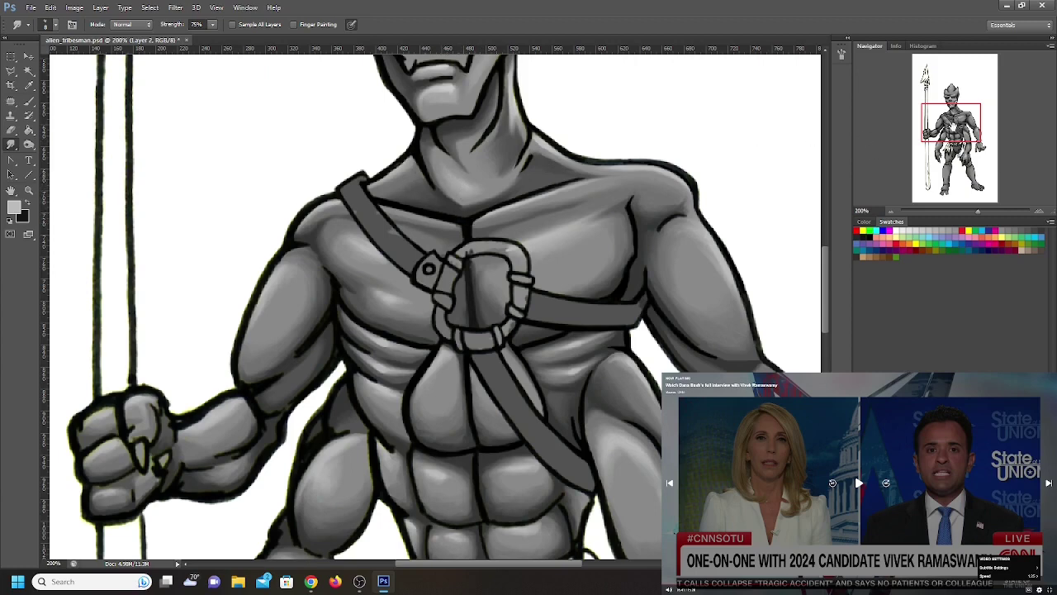
Brush light grey highlights on the side of the neck above the collarbone and smudge them smooth
{"action": "left_click_drag", "start_coordinate": [953, 127], "coordinate": [951, 120]}
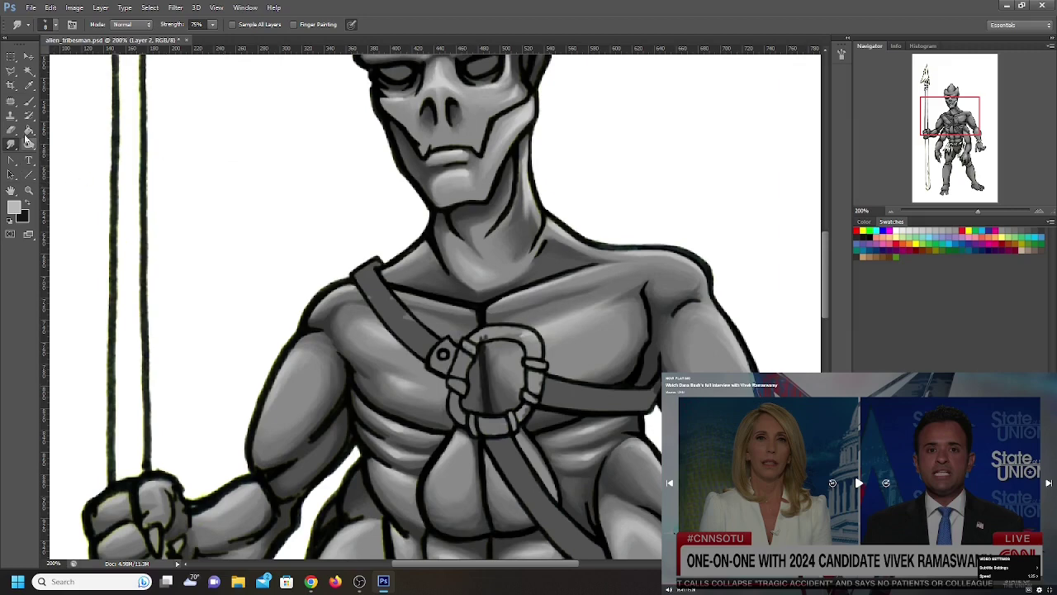
{"action": "left_click", "coordinate": [28, 102]}
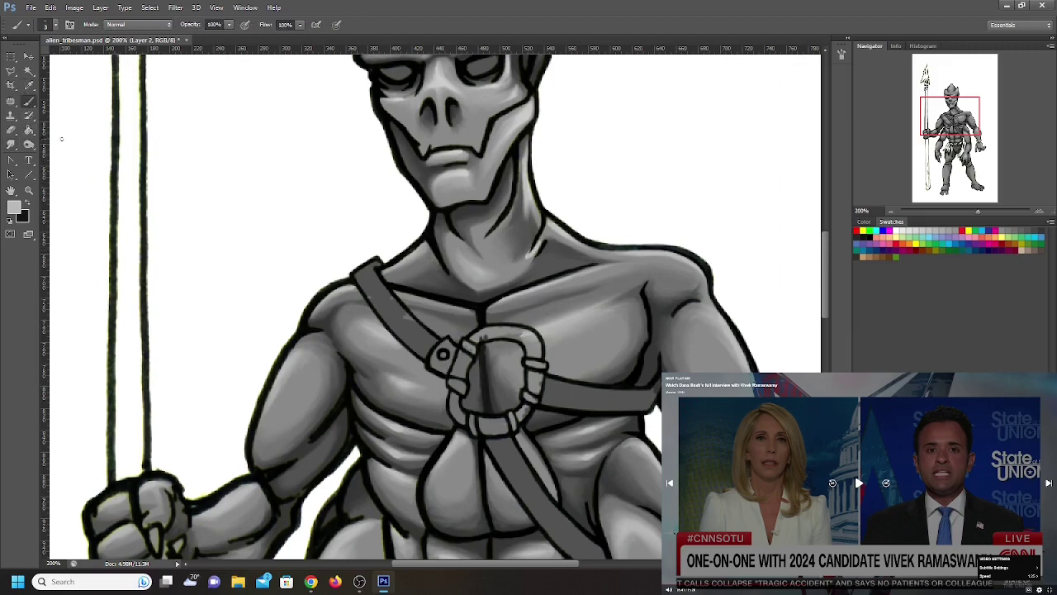
{"action": "left_click", "coordinate": [11, 144]}
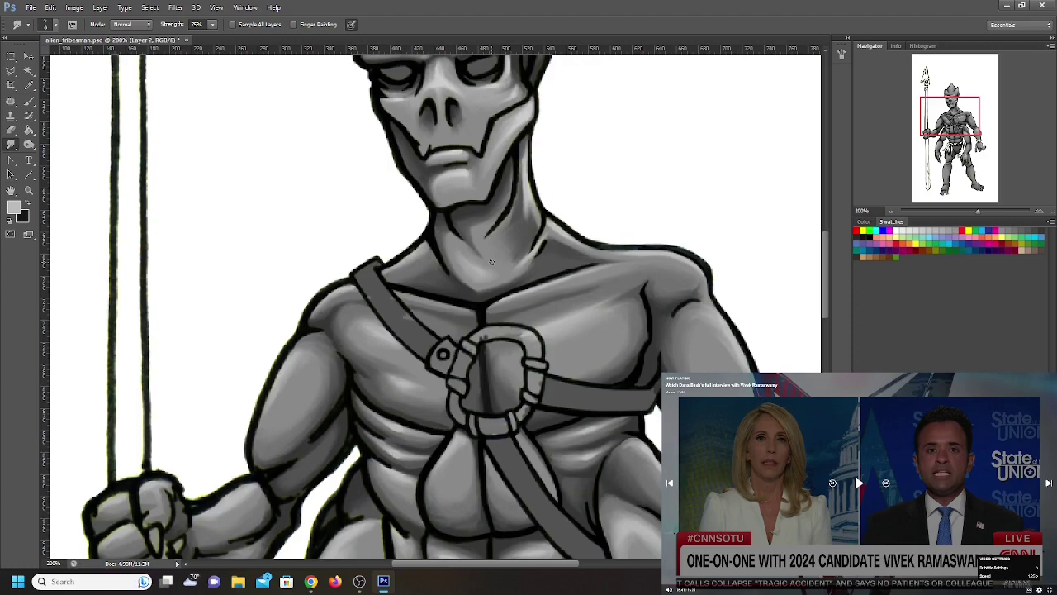
Set the foreground colour to a lighter grey and dab a small bright highlight on the bracelet-side chest muscle
{"action": "left_click_drag", "start_coordinate": [954, 116], "coordinate": [968, 134]}
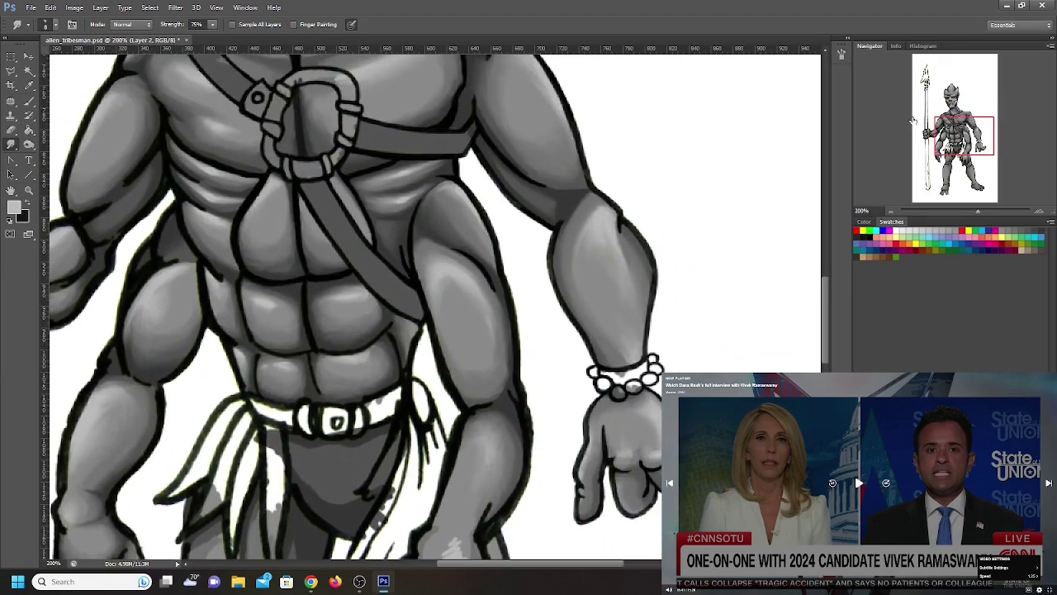
{"action": "left_click", "coordinate": [13, 208]}
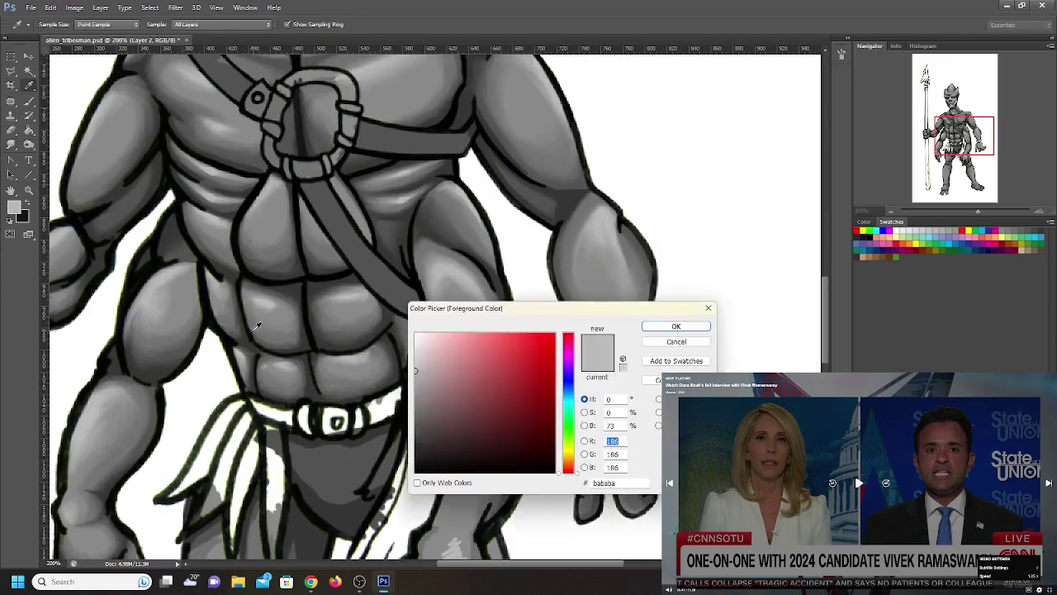
{"action": "left_click", "coordinate": [413, 350]}
{"action": "left_click", "coordinate": [670, 327]}
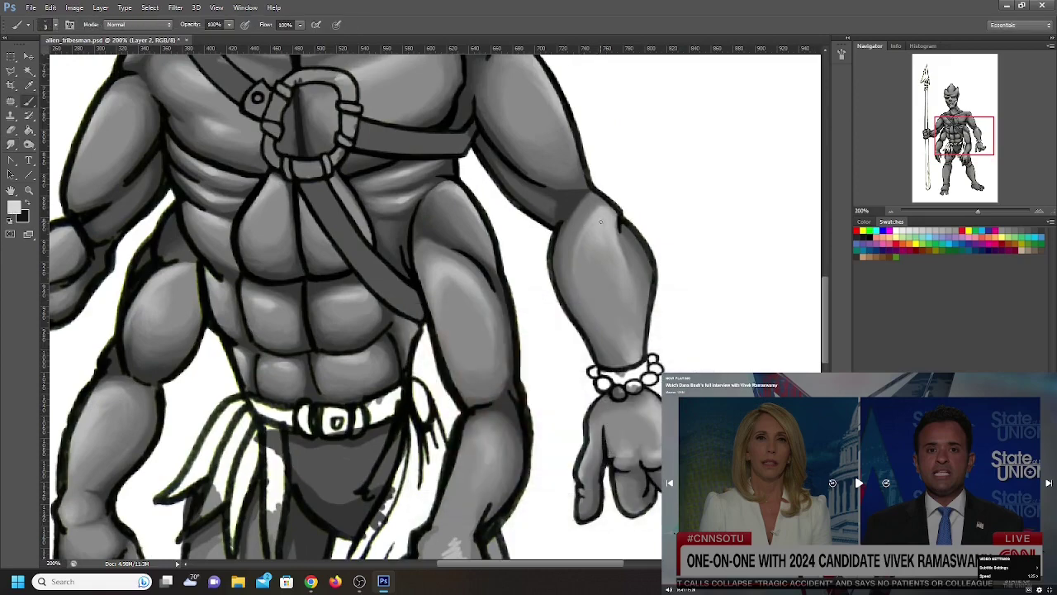
{"action": "left_click_drag", "start_coordinate": [955, 129], "coordinate": [962, 122]}
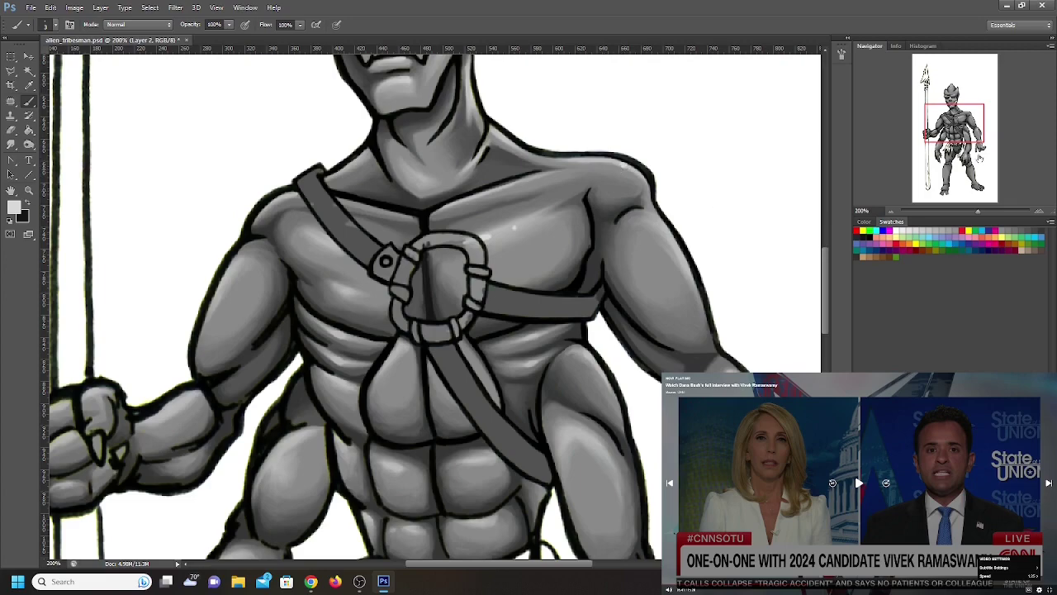
Paint both eyes with the lighter grey and dab a small bright highlight on the spear-side chest muscle
{"action": "left_click_drag", "start_coordinate": [977, 133], "coordinate": [970, 109]}
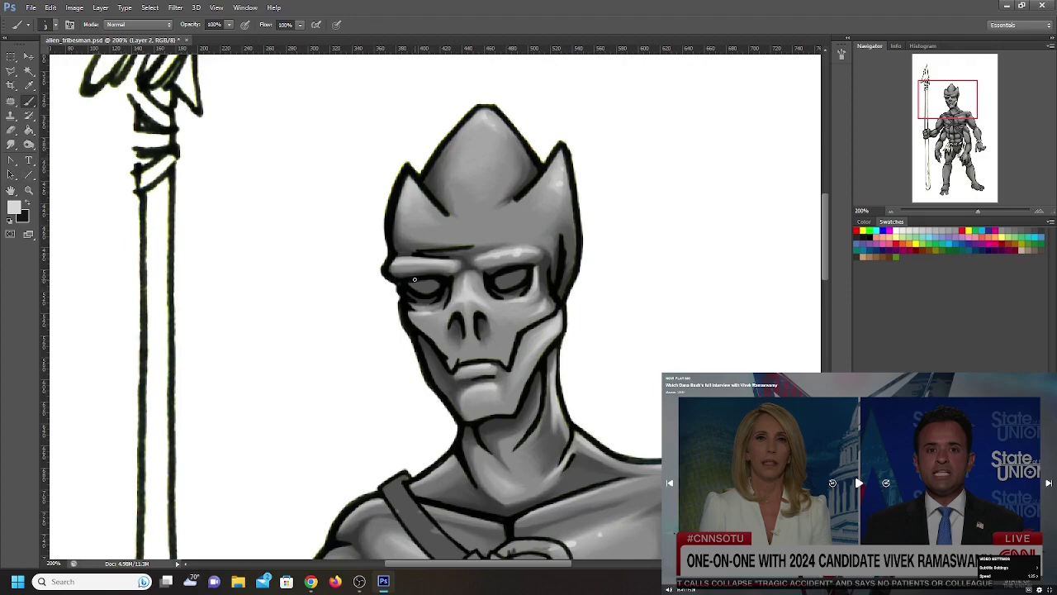
{"action": "left_click_drag", "start_coordinate": [415, 279], "coordinate": [432, 289]}
{"action": "mouse_move", "coordinate": [508, 287]}
{"action": "left_mouse_down"}
{"action": "mouse_move", "coordinate": [499, 283]}
{"action": "mouse_move", "coordinate": [526, 273]}
{"action": "left_mouse_up"}
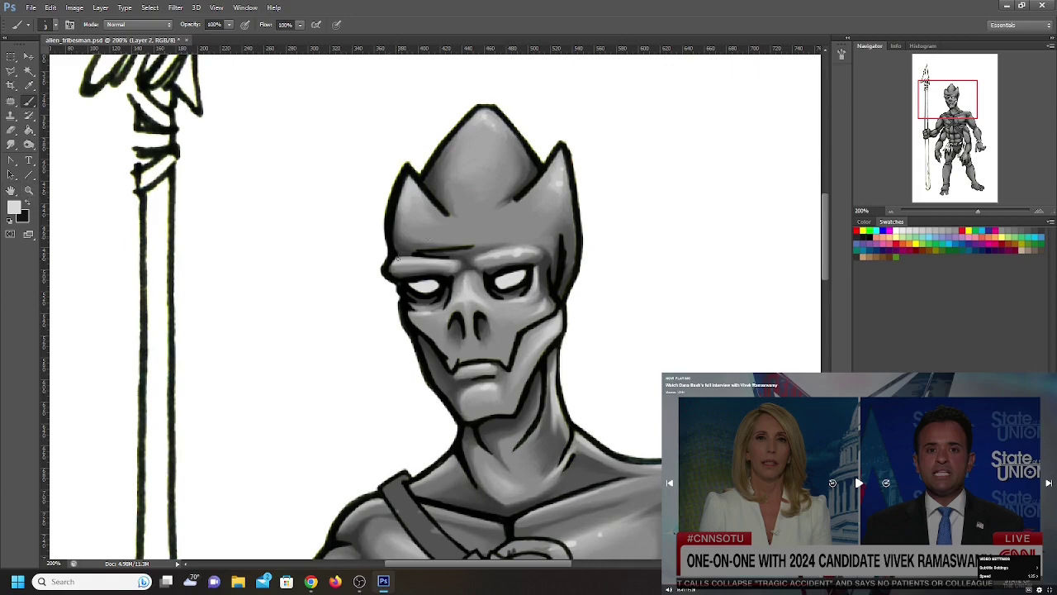
{"action": "left_click_drag", "start_coordinate": [970, 108], "coordinate": [964, 127]}
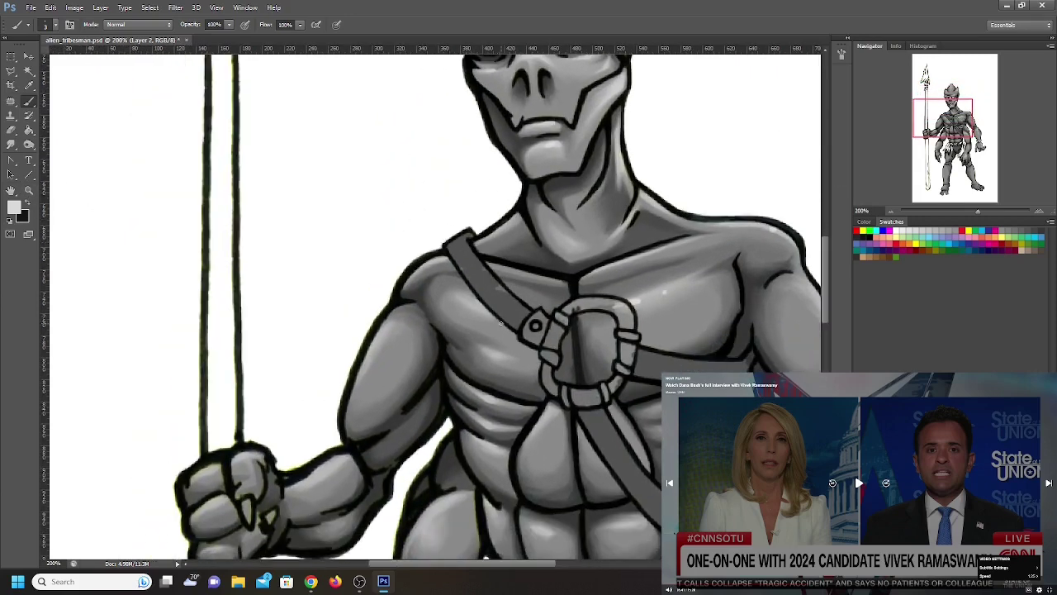
{"action": "left_click", "coordinate": [464, 295]}
Set the foreground colour to light grey #bababa and smudge the shading on the spear-side thigh and the lower bracelet-side hand
{"action": "left_click_drag", "start_coordinate": [963, 128], "coordinate": [963, 162]}
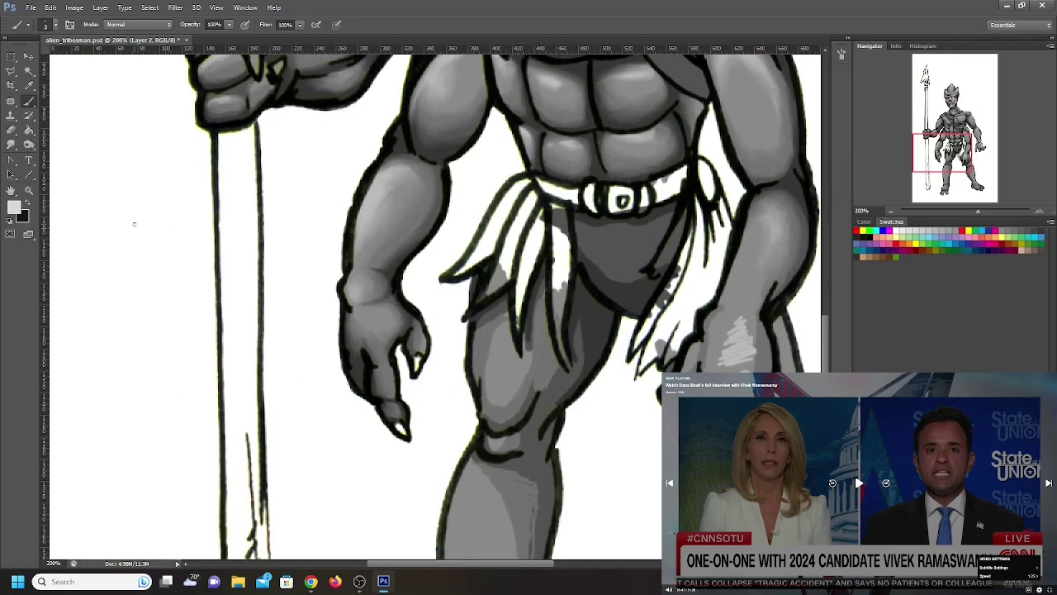
{"action": "left_click", "coordinate": [29, 206]}
{"action": "left_click", "coordinate": [15, 210]}
{"action": "left_click", "coordinate": [378, 185]}
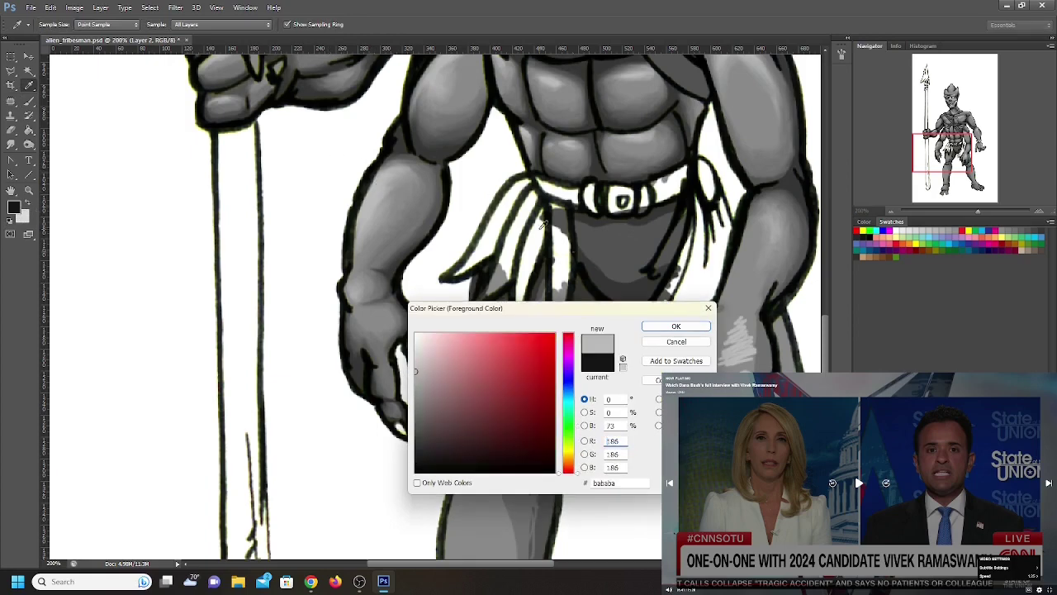
{"action": "left_click", "coordinate": [675, 326]}
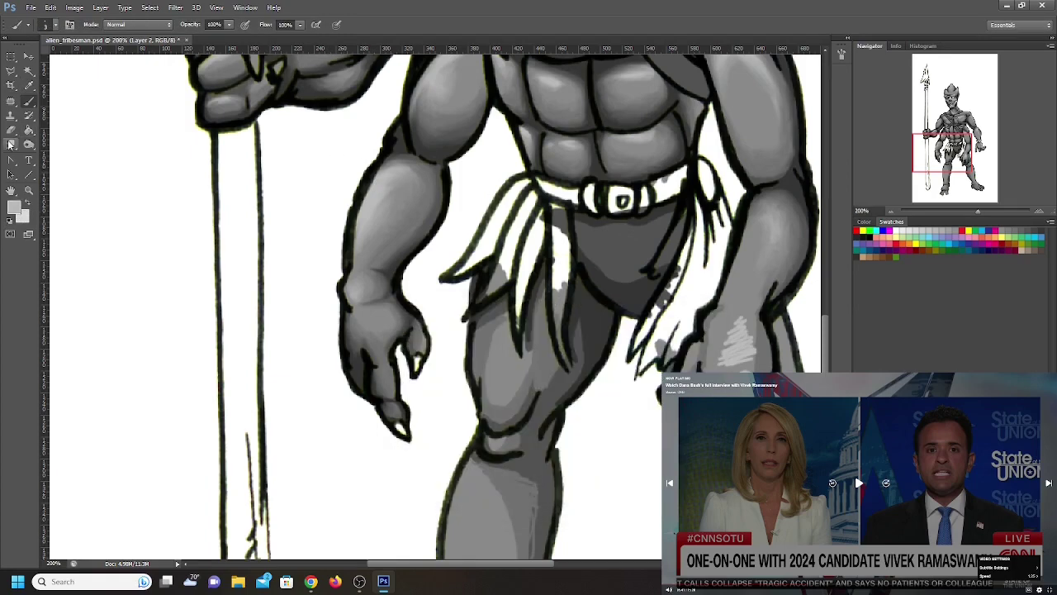
{"action": "left_click", "coordinate": [10, 144]}
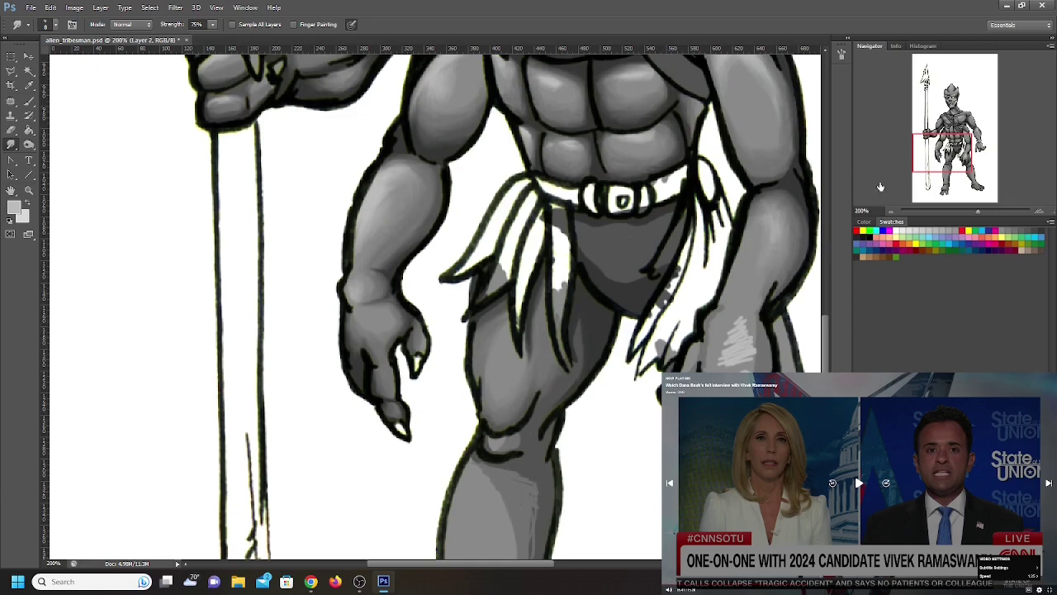
{"action": "left_click_drag", "start_coordinate": [950, 156], "coordinate": [956, 162]}
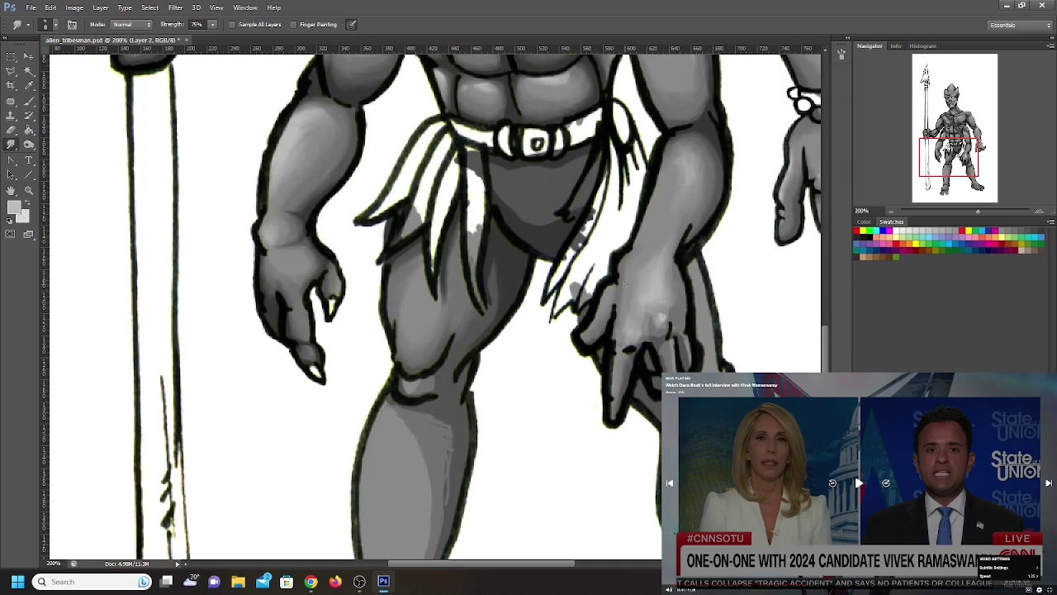
Set the foreground colour to near-black #121212, darken the gap behind the lower bracelet-side hand's fingers, and smudge the highlight on that hand
{"action": "left_click", "coordinate": [15, 207]}
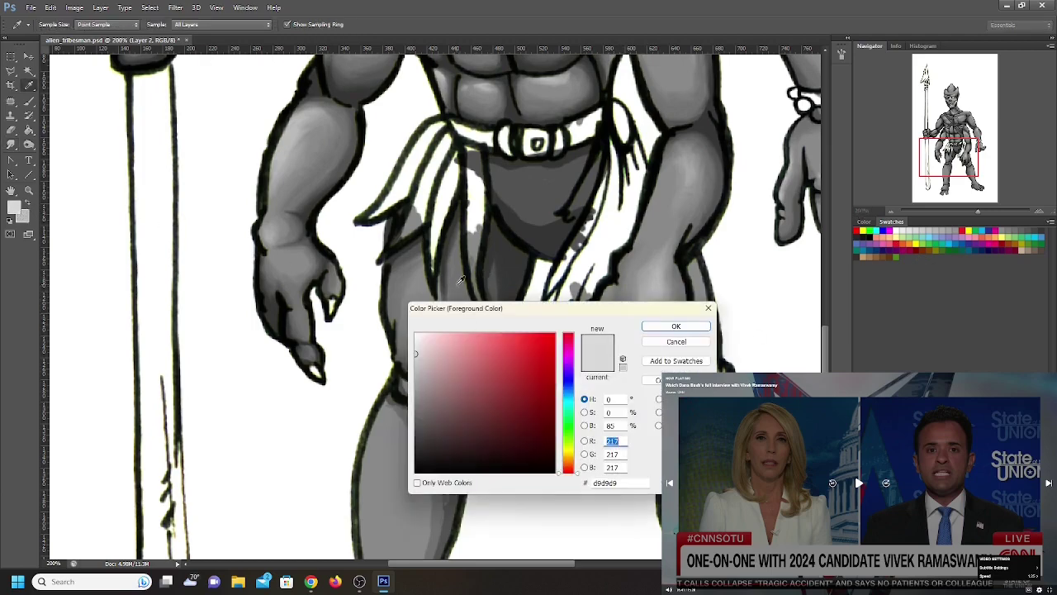
{"action": "left_click", "coordinate": [676, 326]}
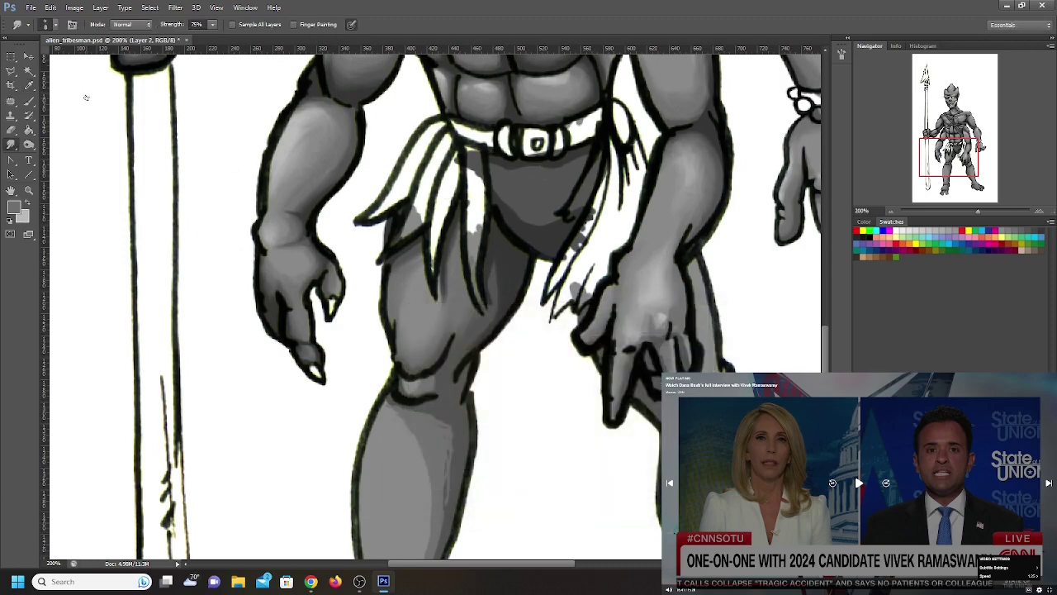
{"action": "left_click", "coordinate": [30, 103]}
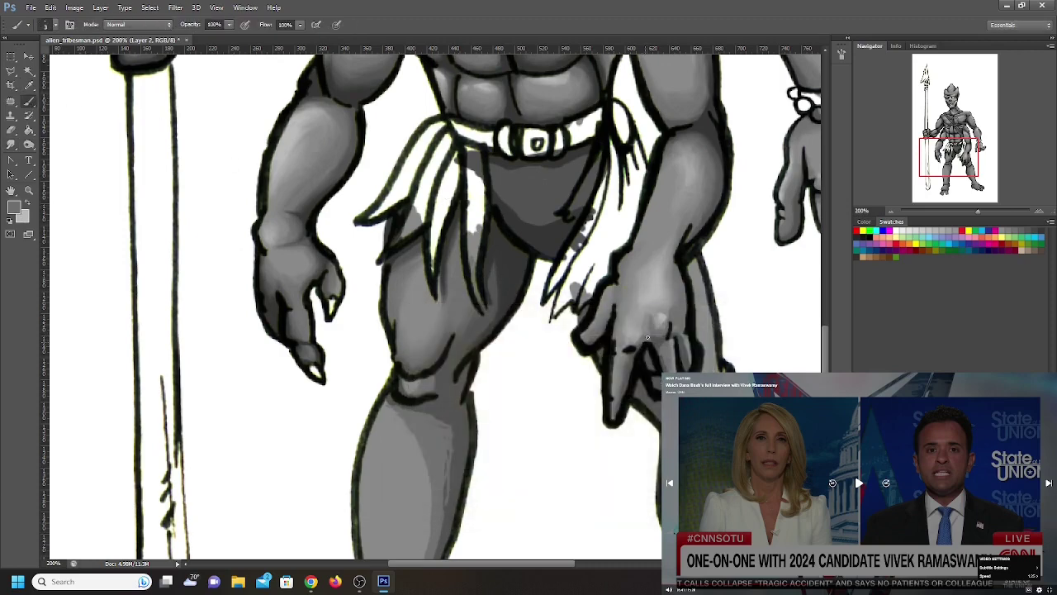
{"action": "left_click", "coordinate": [13, 208]}
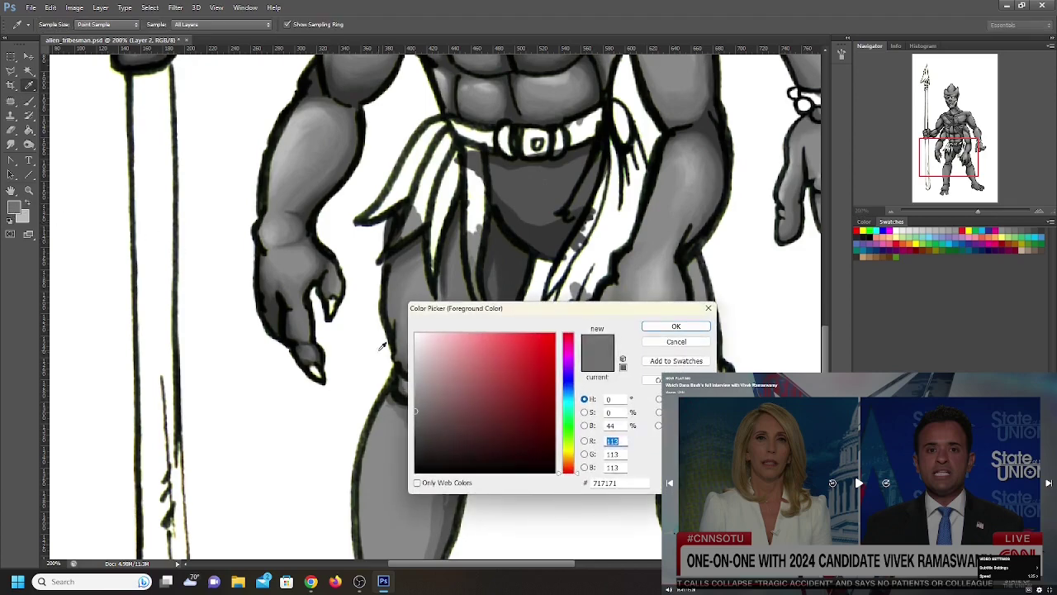
{"action": "left_click", "coordinate": [416, 433]}
{"action": "left_click", "coordinate": [657, 326]}
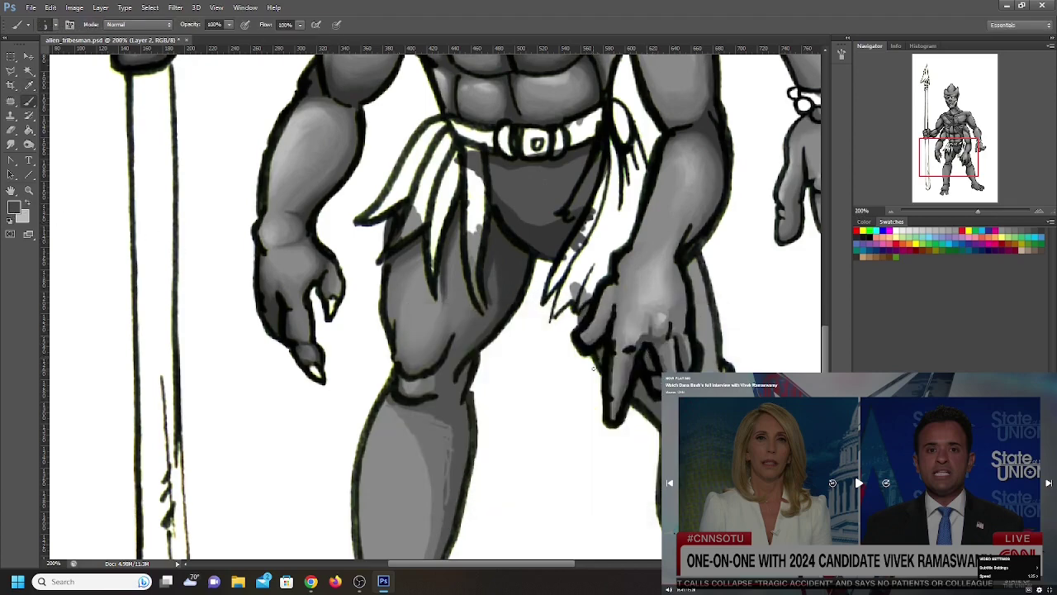
{"action": "left_click", "coordinate": [13, 208]}
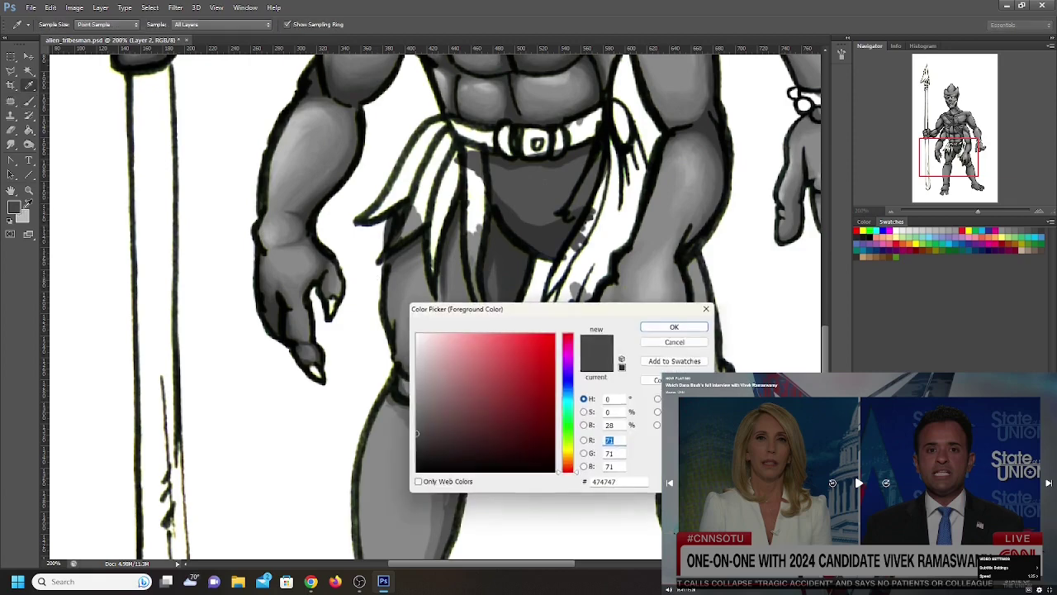
{"action": "left_click", "coordinate": [418, 460]}
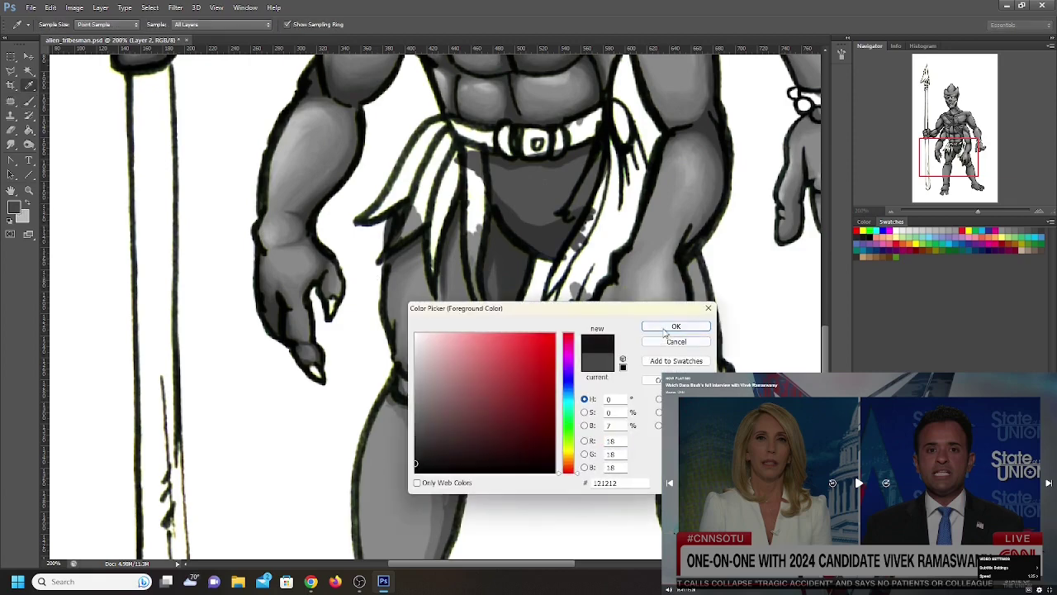
{"action": "left_click", "coordinate": [676, 326]}
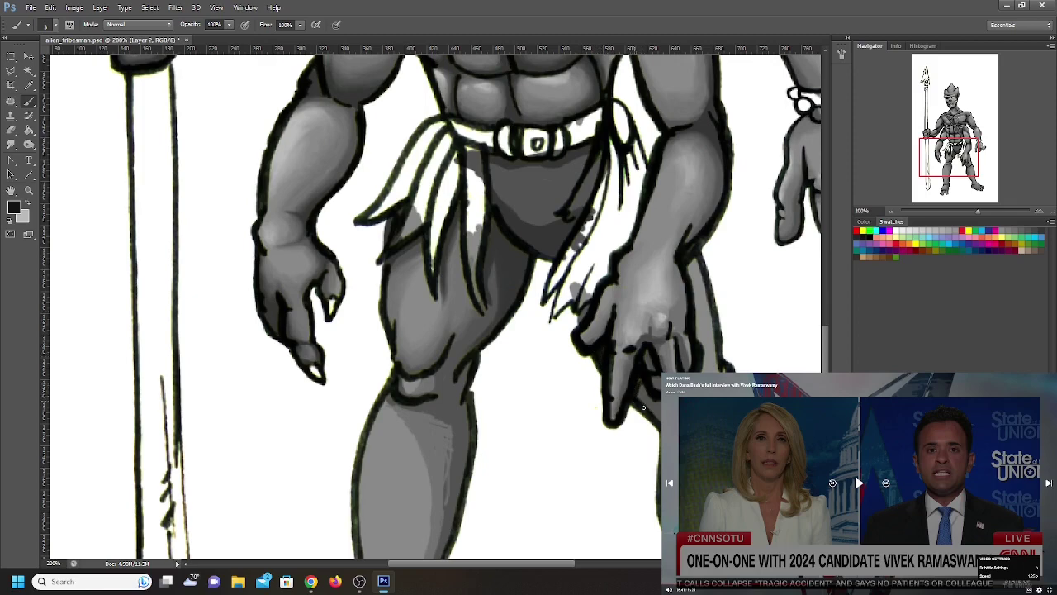
{"action": "mouse_move", "coordinate": [643, 407]}
{"action": "left_mouse_down"}
{"action": "mouse_move", "coordinate": [642, 384]}
{"action": "mouse_move", "coordinate": [655, 418]}
{"action": "mouse_move", "coordinate": [651, 408]}
{"action": "left_mouse_up"}
{"action": "left_click", "coordinate": [10, 144]}
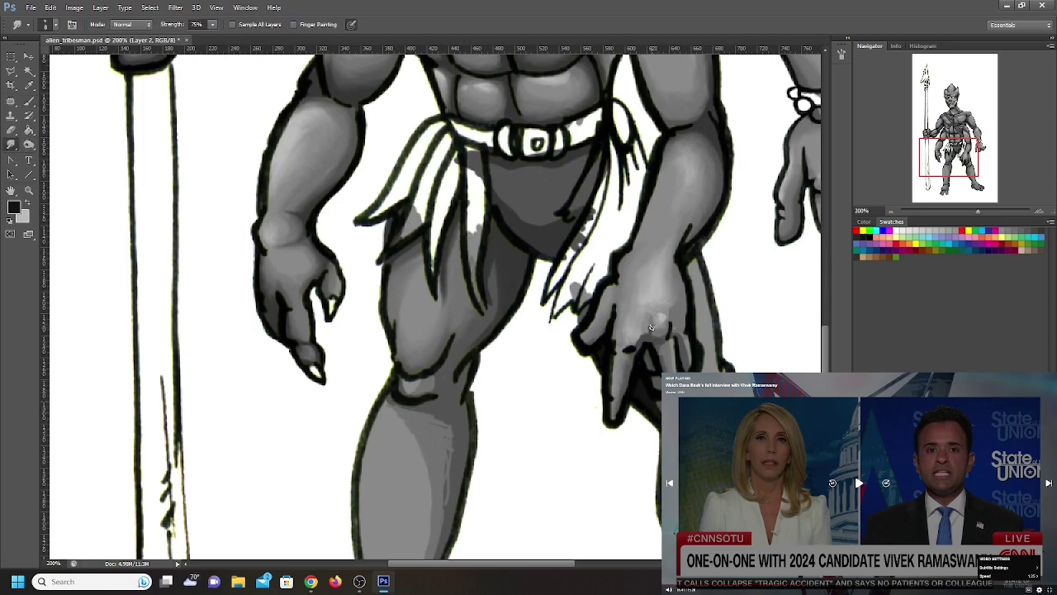
{"action": "mouse_move", "coordinate": [651, 328]}
{"action": "left_mouse_down"}
{"action": "mouse_move", "coordinate": [638, 333]}
{"action": "mouse_move", "coordinate": [672, 301]}
{"action": "left_mouse_up"}
Set the foreground colour to dark grey, brush shadow along the inner side below the spear-side knee, and smudge the bracelet-side shin smooth
{"action": "left_click", "coordinate": [29, 101]}
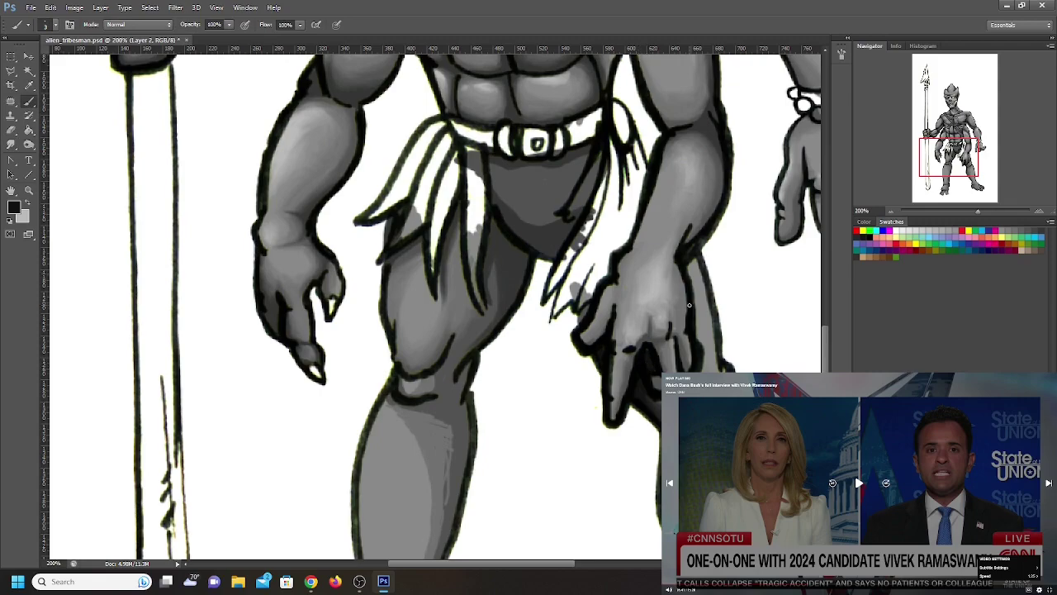
{"action": "left_click_drag", "start_coordinate": [951, 155], "coordinate": [958, 166]}
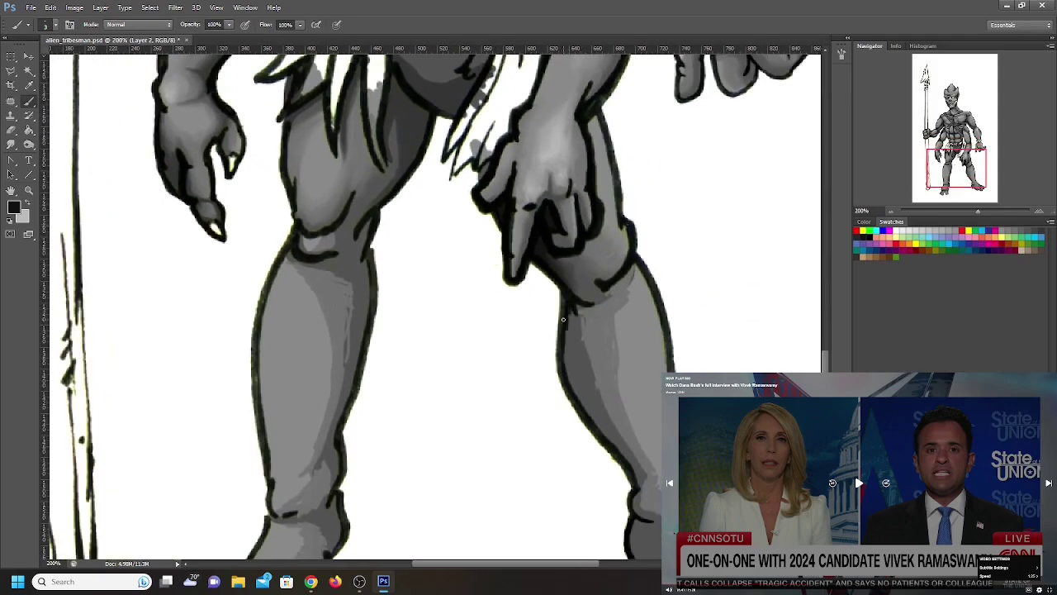
{"action": "left_click", "coordinate": [15, 209]}
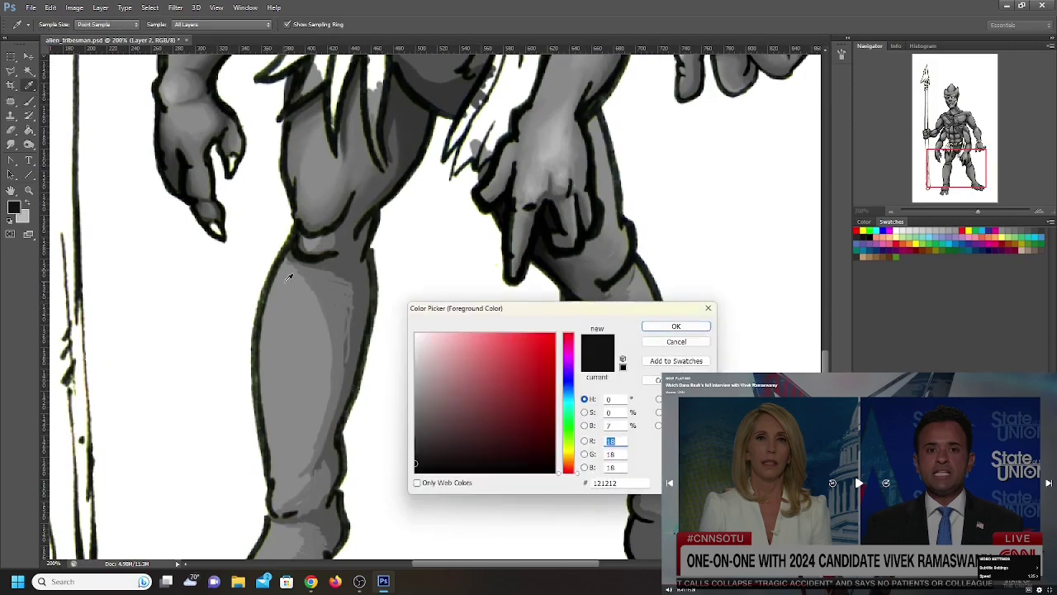
{"action": "left_click", "coordinate": [676, 341]}
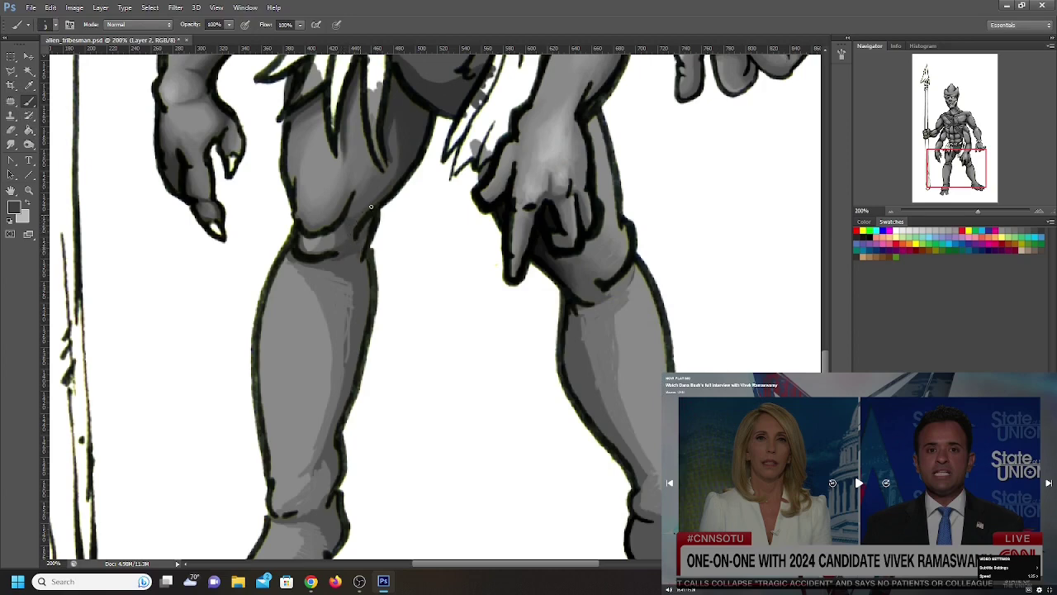
{"action": "left_click_drag", "start_coordinate": [369, 264], "coordinate": [374, 284]}
{"action": "left_click_drag", "start_coordinate": [368, 243], "coordinate": [372, 281]}
{"action": "left_click", "coordinate": [12, 147]}
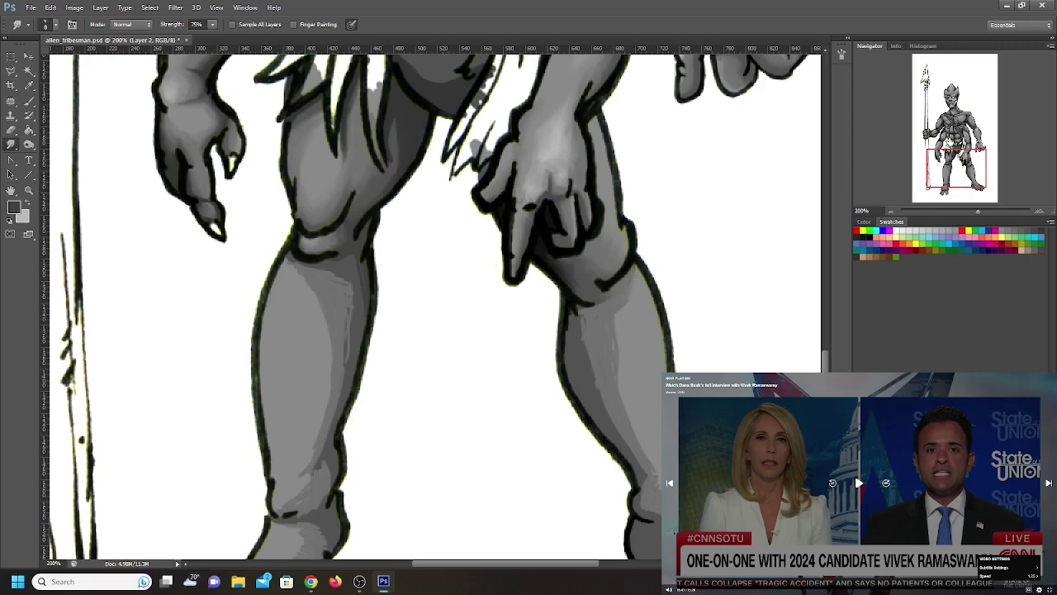
Set the foreground colour to a mid grey, brush a shadow just below the bracelet-side knee, and smudge the shading around the knee
{"action": "mouse_move", "coordinate": [957, 157]}
{"action": "left_mouse_down"}
{"action": "mouse_move", "coordinate": [948, 167]}
{"action": "mouse_move", "coordinate": [961, 164]}
{"action": "left_mouse_up"}
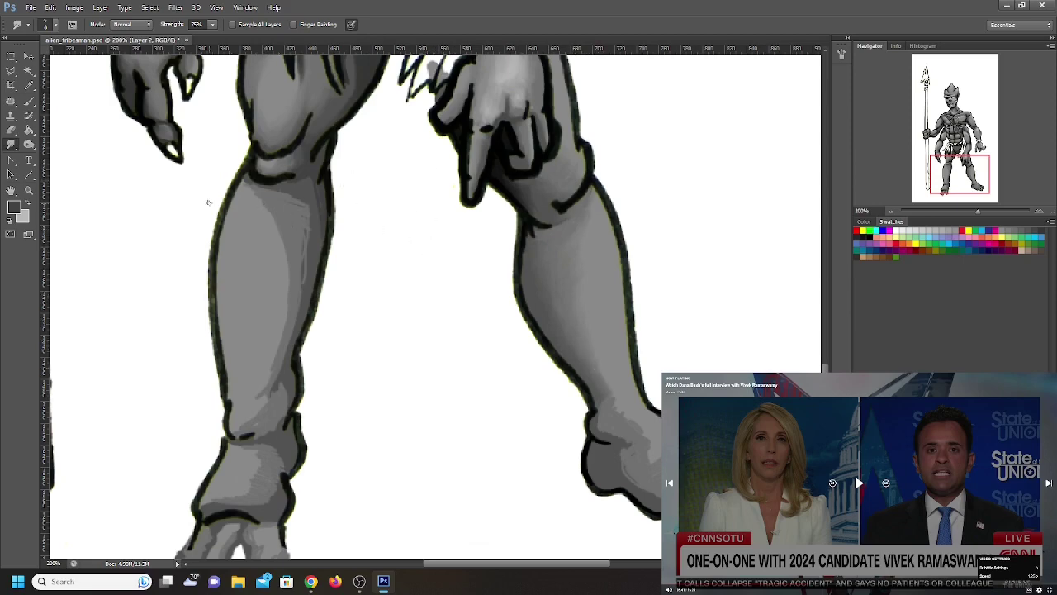
{"action": "left_click", "coordinate": [14, 208]}
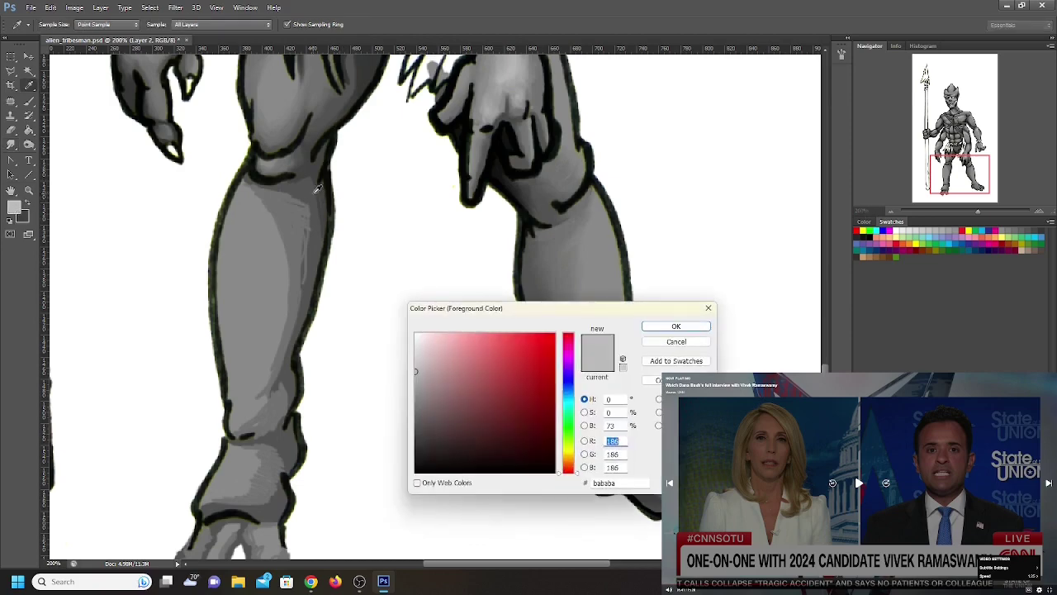
{"action": "left_click", "coordinate": [355, 194]}
{"action": "left_click", "coordinate": [660, 328]}
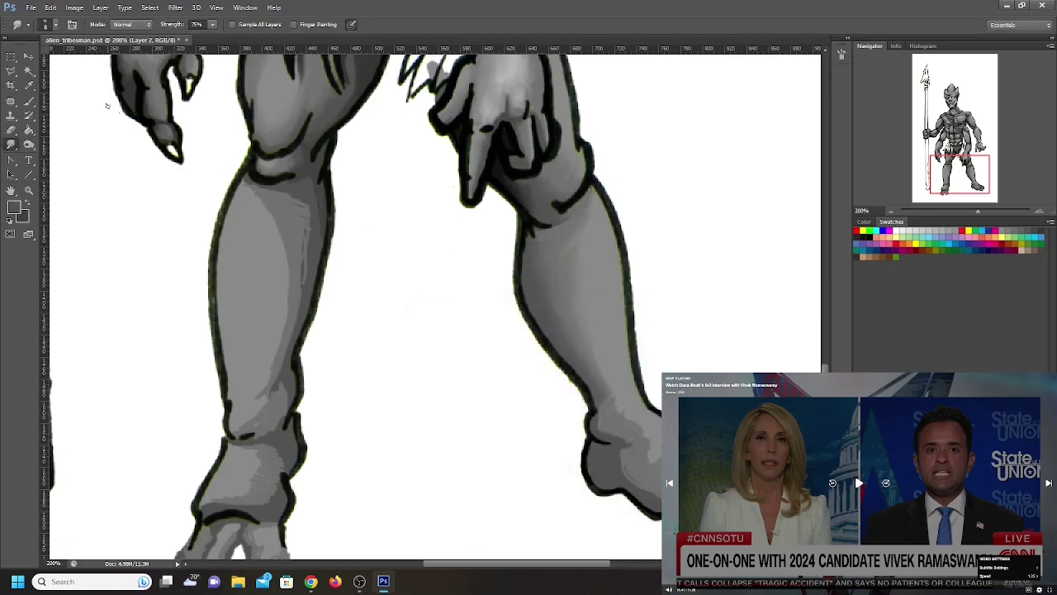
{"action": "key", "text": "b"}
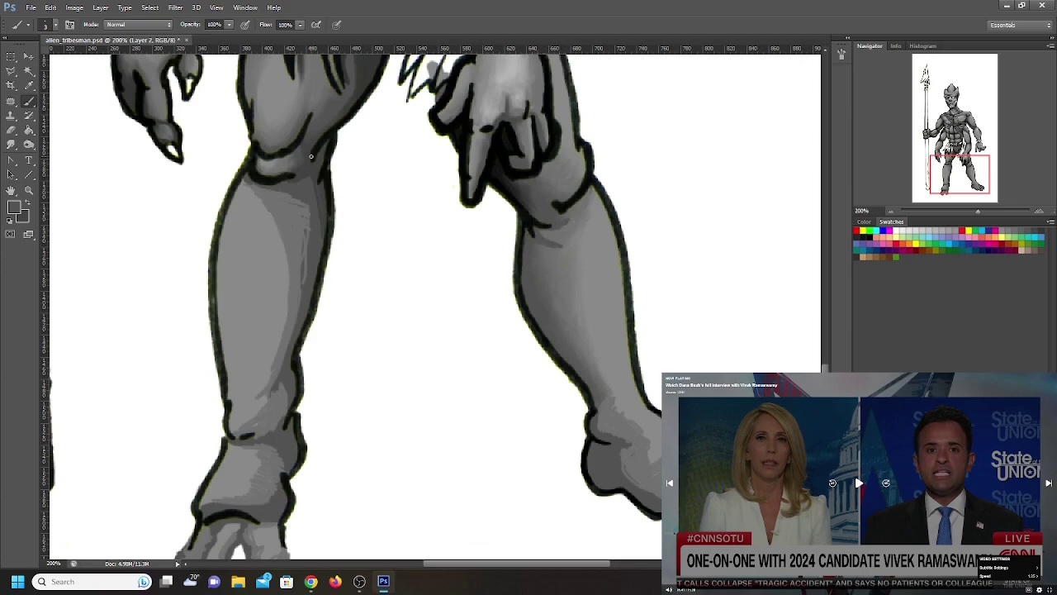
{"action": "key", "text": "r"}
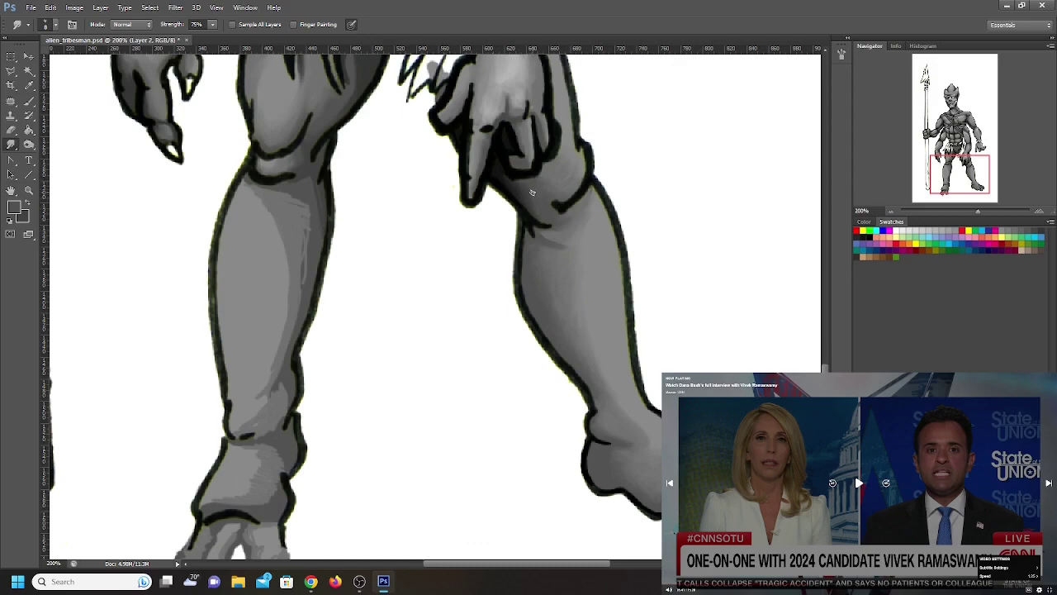
{"action": "mouse_move", "coordinate": [532, 193]}
{"action": "left_mouse_down"}
{"action": "mouse_move", "coordinate": [550, 222]}
{"action": "mouse_move", "coordinate": [573, 219]}
{"action": "mouse_move", "coordinate": [589, 193]}
{"action": "left_mouse_up"}
{"action": "left_click_drag", "start_coordinate": [966, 166], "coordinate": [961, 172]}
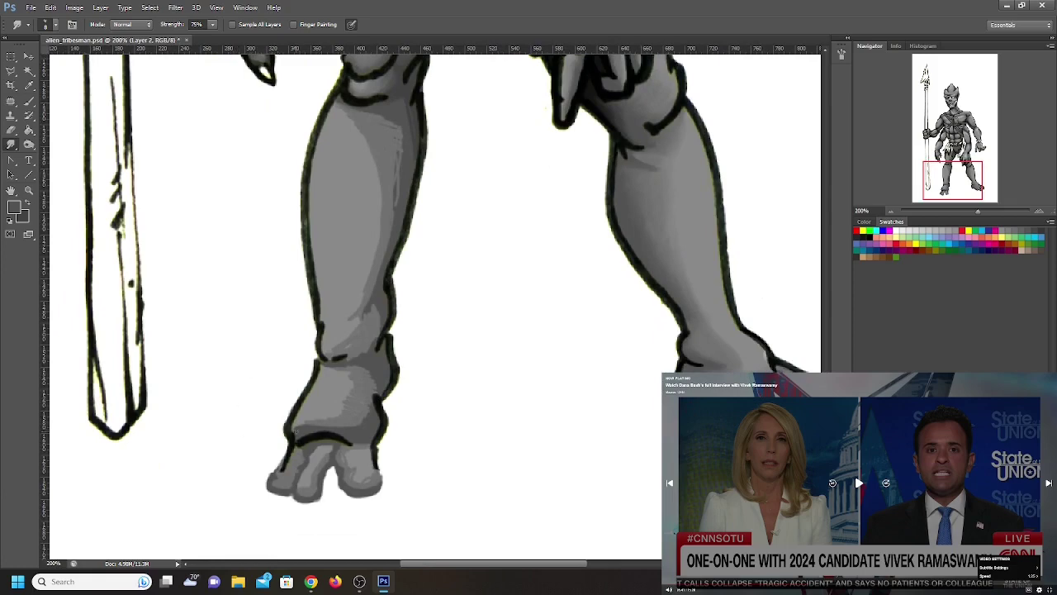